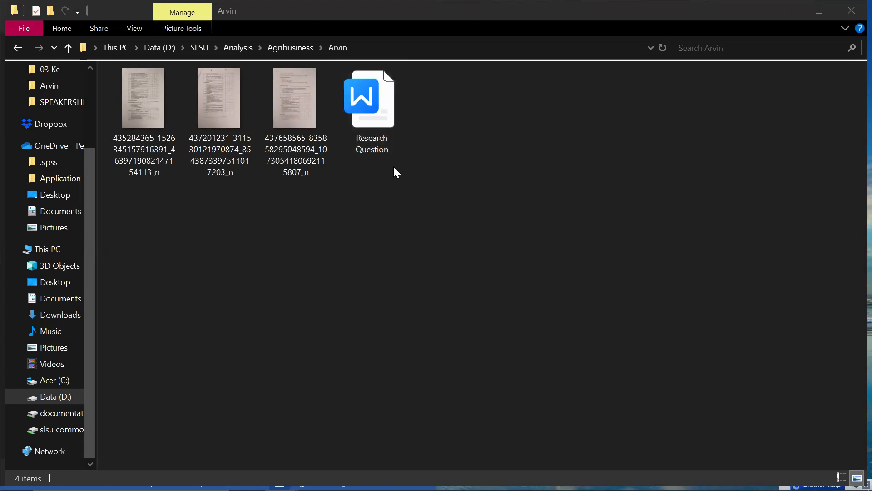
# Open the Research Question document from the project folder in Word.
pyautogui.click(377, 128)
pyautogui.click(282, 132)
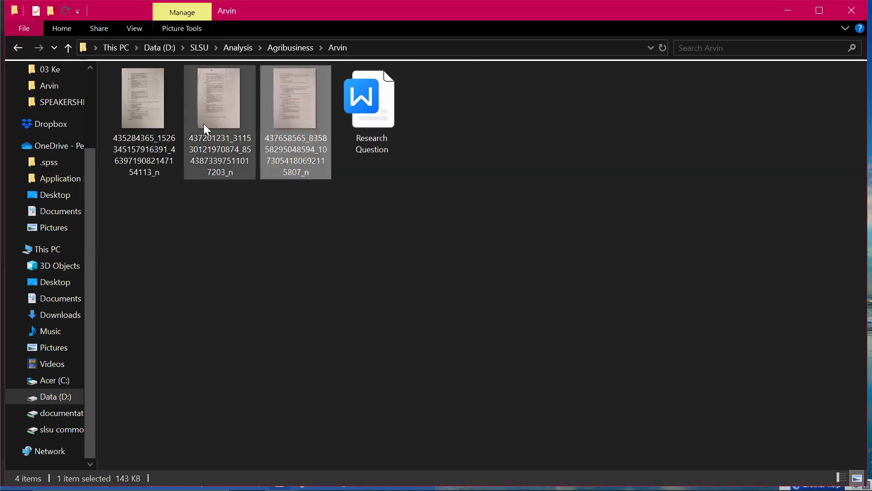
pyautogui.click(377, 127)
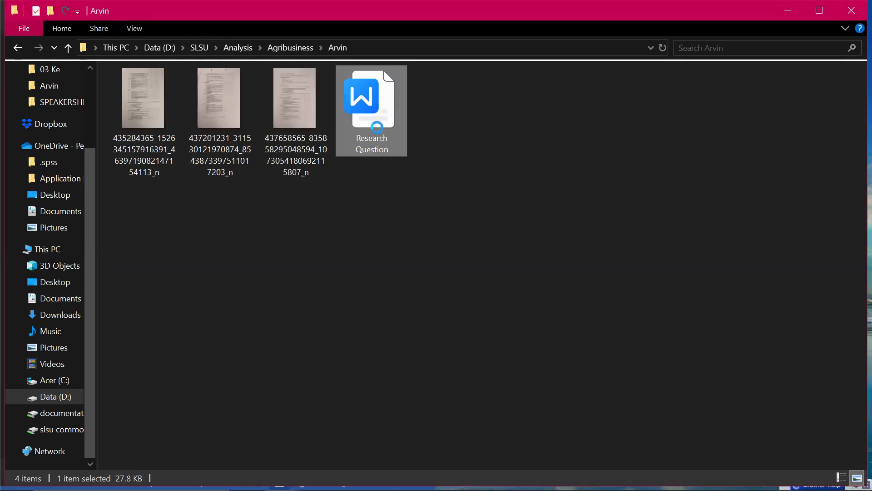
pyautogui.rightClick(377, 127)
pyautogui.moveTo(602, 280)
pyautogui.click(642, 281)
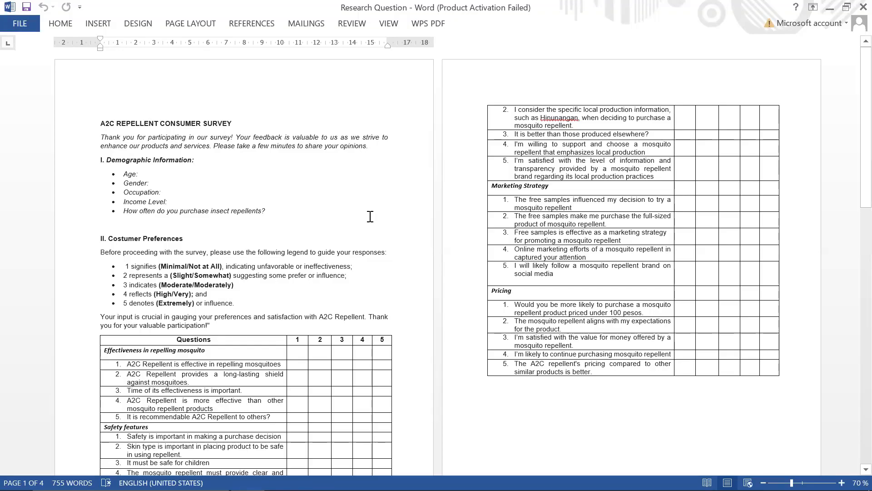
# Read through the survey's demographic questions, the customer preference and satisfaction tables, and the 1-to-5 rating legends.
pyautogui.keyDown('ctrl'); pyautogui.scroll(2, 370, 216); pyautogui.keyUp('ctrl')
pyautogui.keyDown('ctrl'); pyautogui.scroll(2, 369, 216); pyautogui.keyUp('ctrl')
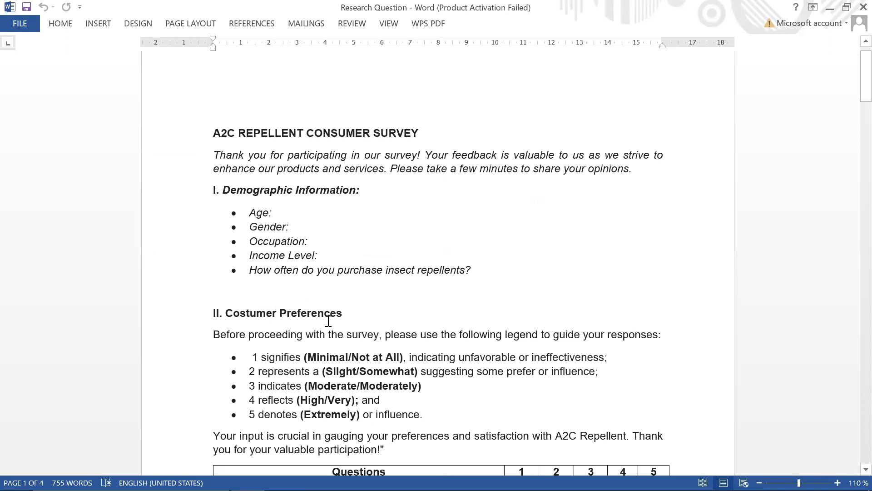
pyautogui.scroll(-5, 335, 327)
pyautogui.scroll(-20, 335, 327)
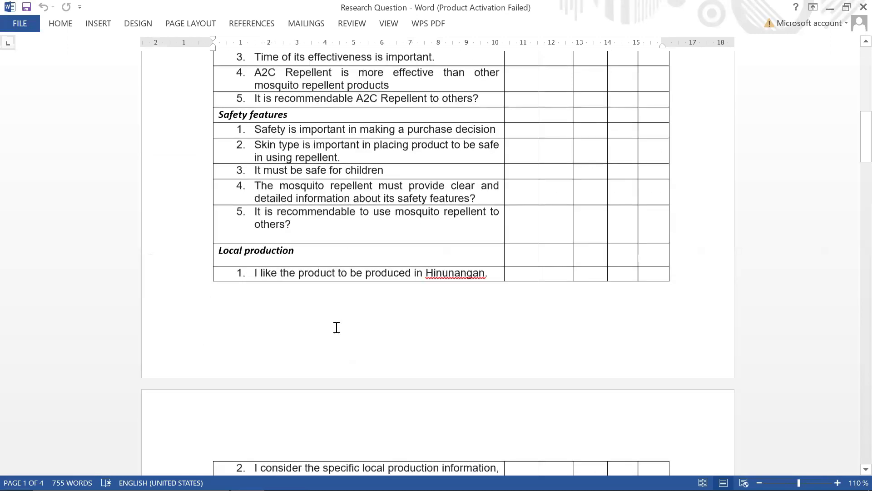
pyautogui.scroll(-4, 339, 324)
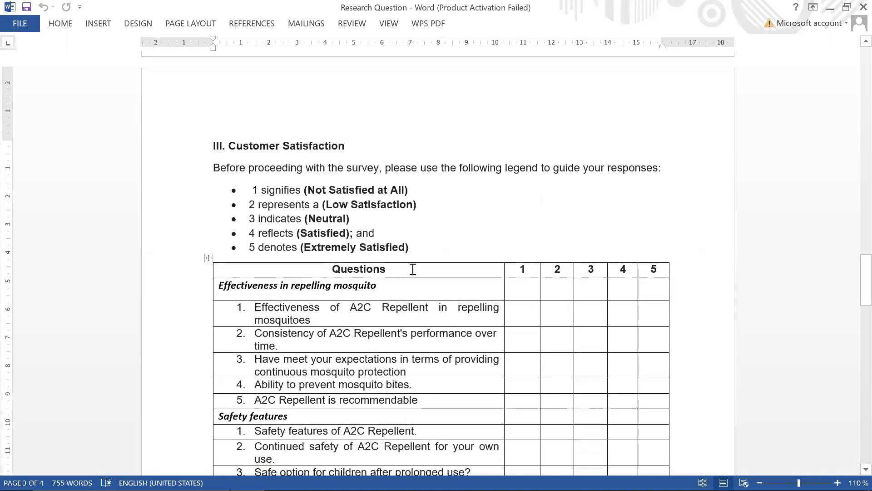
pyautogui.scroll(11, 436, 265)
pyautogui.scroll(15, 437, 265)
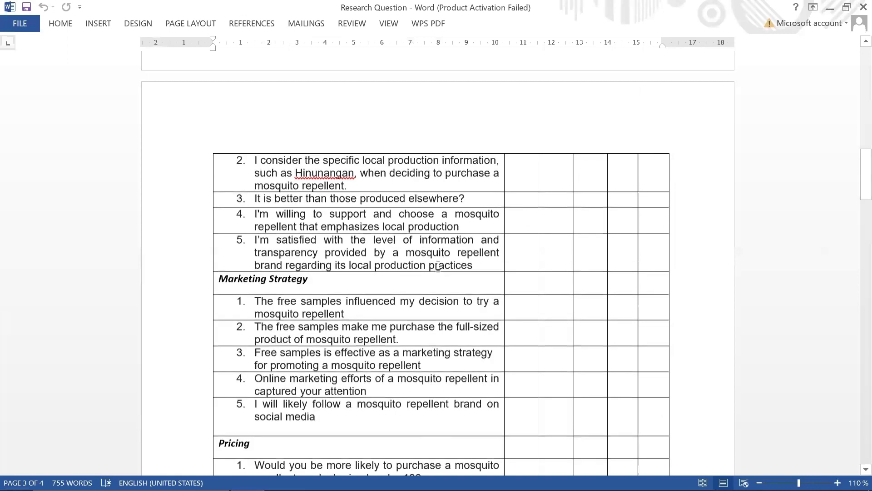
pyautogui.scroll(-2, 439, 263)
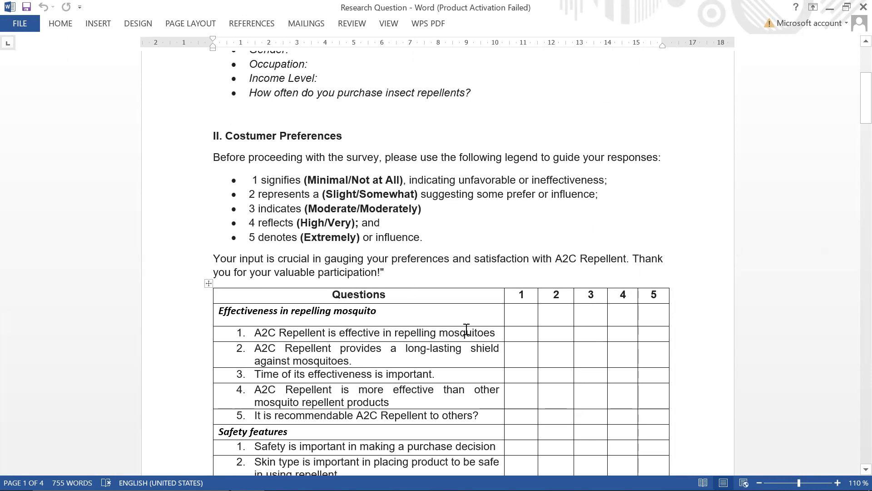
pyautogui.scroll(-15, 466, 326)
pyautogui.scroll(-10, 467, 304)
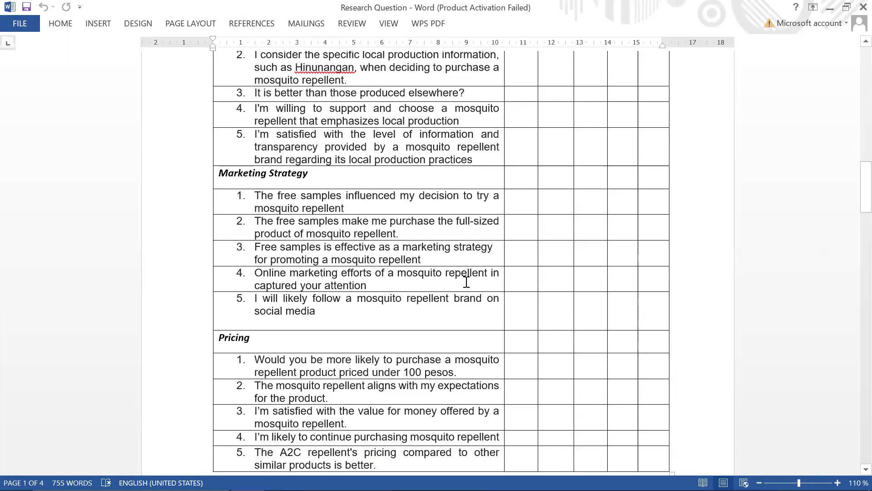
pyautogui.scroll(20, 466, 281)
pyautogui.scroll(-2, 465, 278)
pyautogui.scroll(2, 459, 254)
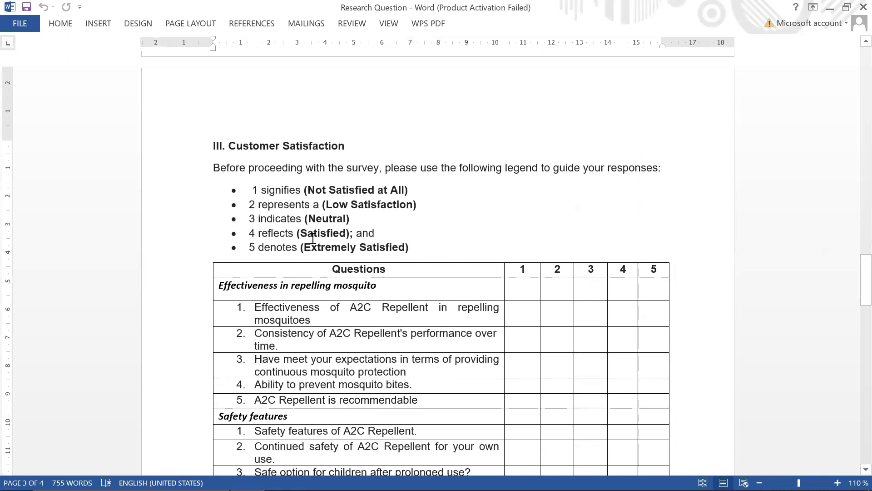
pyautogui.scroll(-20, 510, 238)
pyautogui.scroll(20, 510, 238)
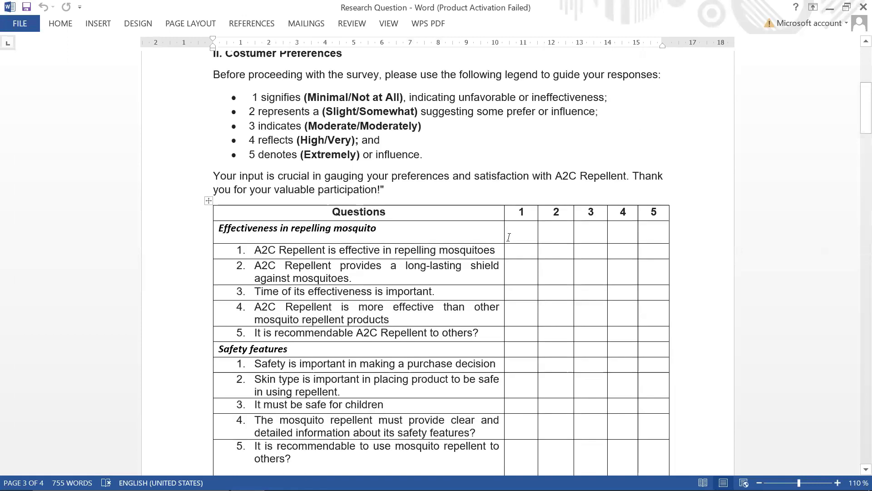
pyautogui.scroll(6, 509, 237)
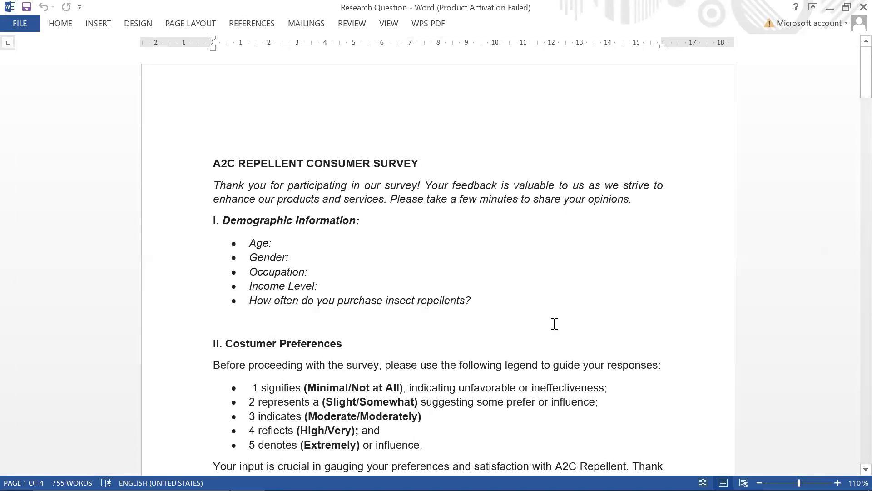
# View the answered survey's first-page photo from the project folder, examining the handwritten demographic answers up close.
pyautogui.moveTo(281, 477)
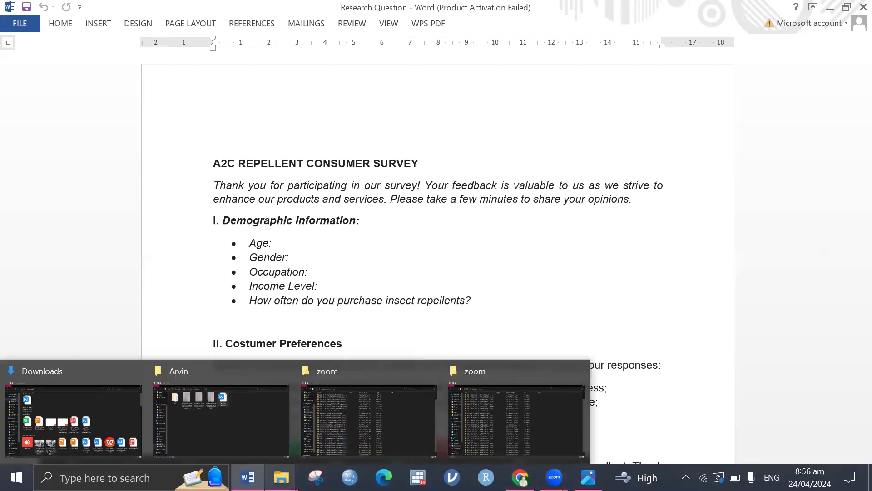
pyautogui.click(265, 432)
pyautogui.doubleClick(375, 115)
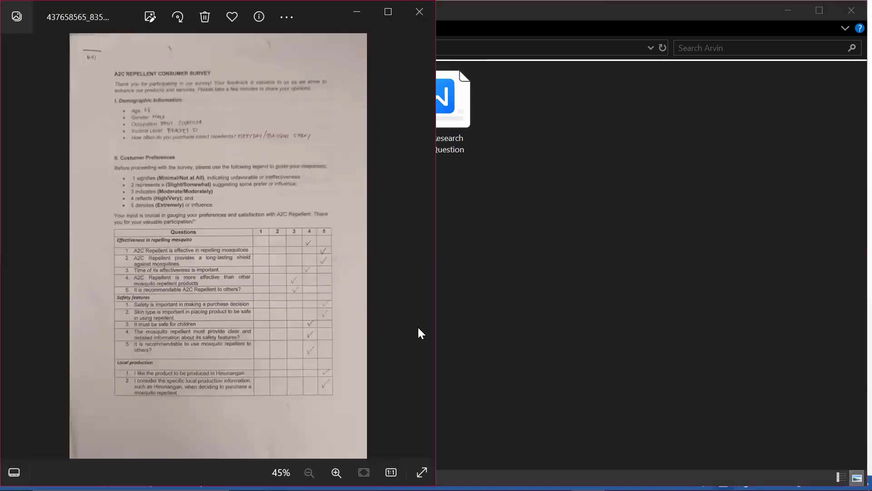
pyautogui.click(385, 14)
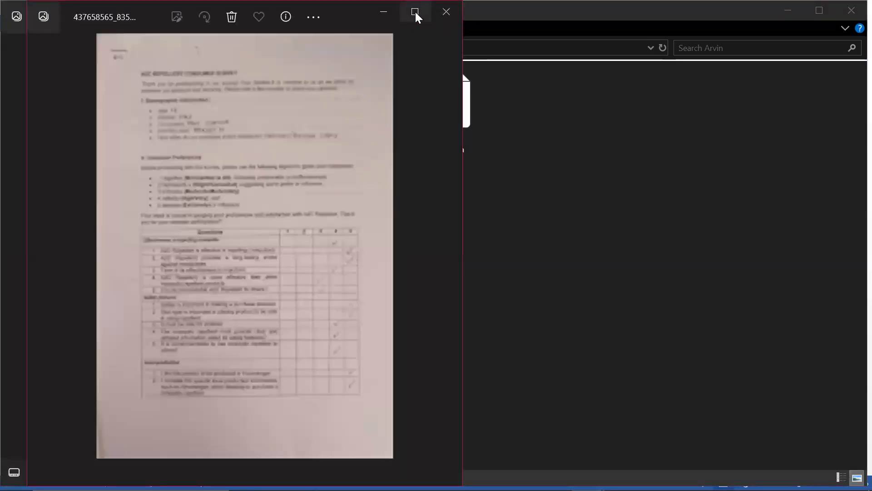
pyautogui.click(415, 12)
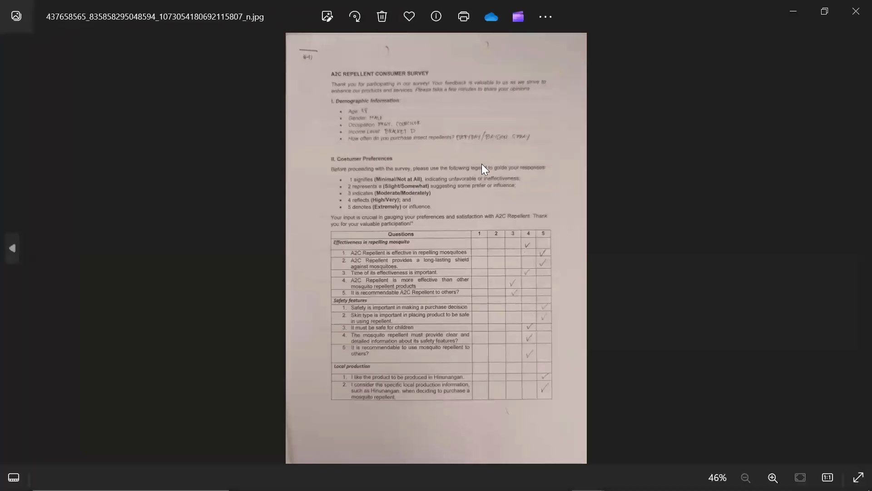
pyautogui.scroll(4, 374, 97)
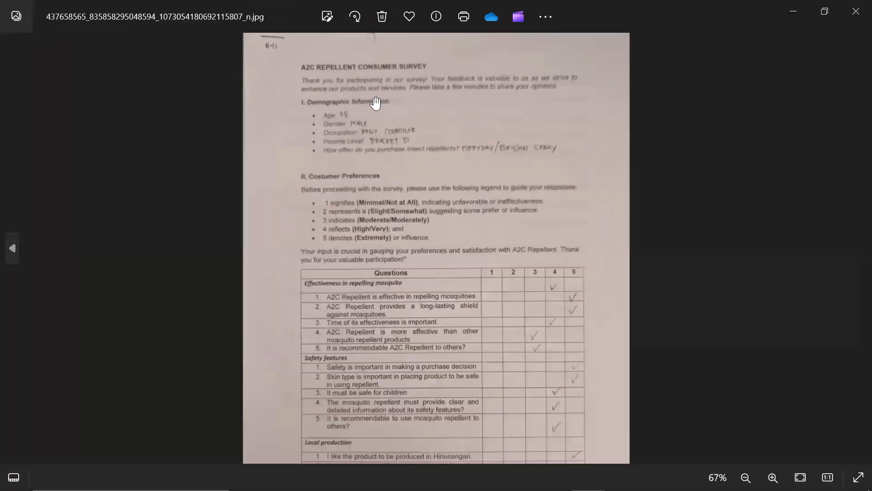
pyautogui.moveTo(362, 110); pyautogui.dragTo(362, 172)
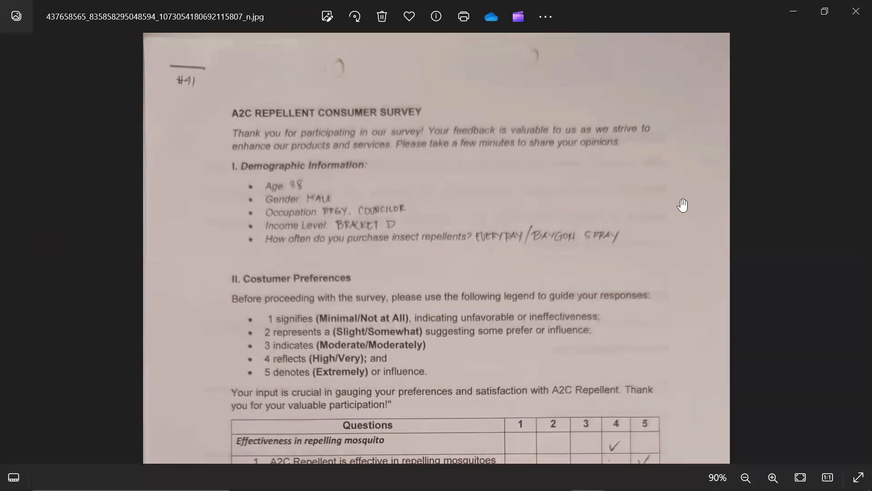
pyautogui.click(824, 12)
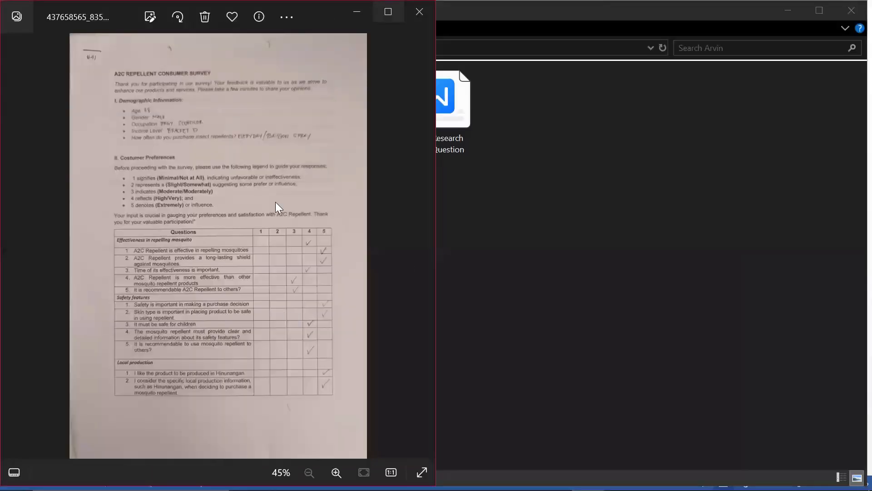
pyautogui.click(362, 12)
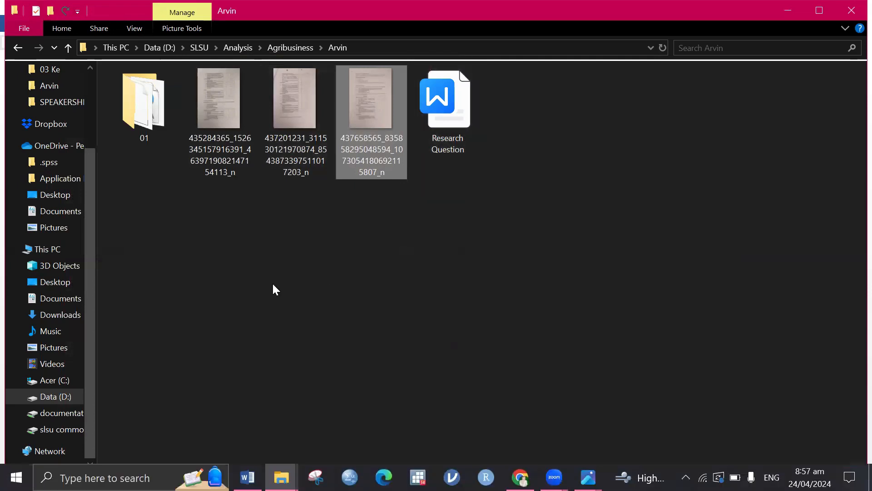
# Create a new XLSX worksheet file in the project folder.
pyautogui.click(239, 252)
pyautogui.rightClick(232, 247)
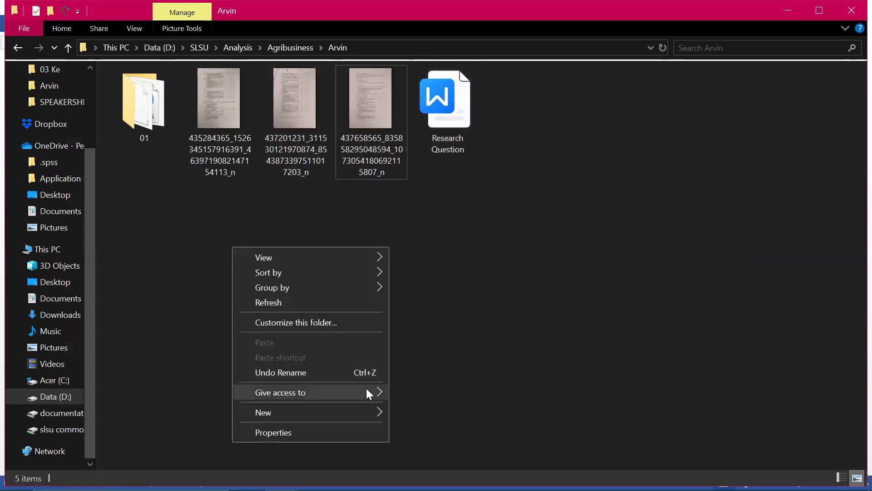
pyautogui.moveTo(372, 411)
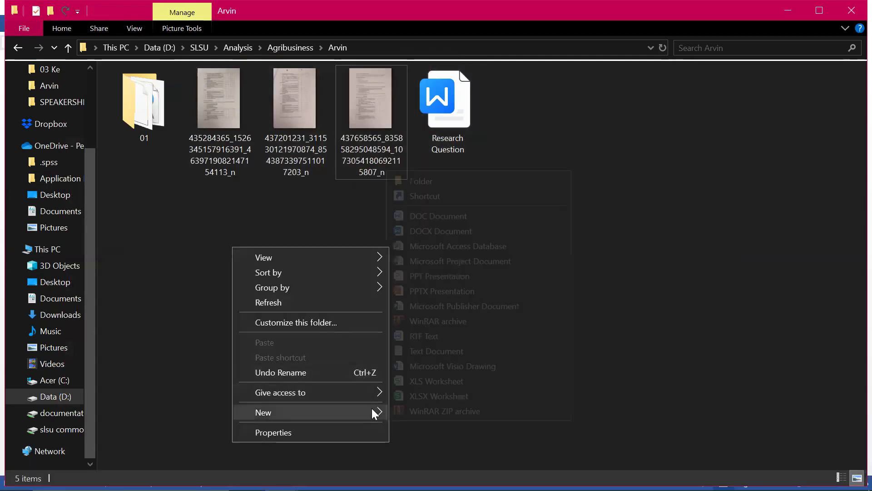
pyautogui.click(416, 395)
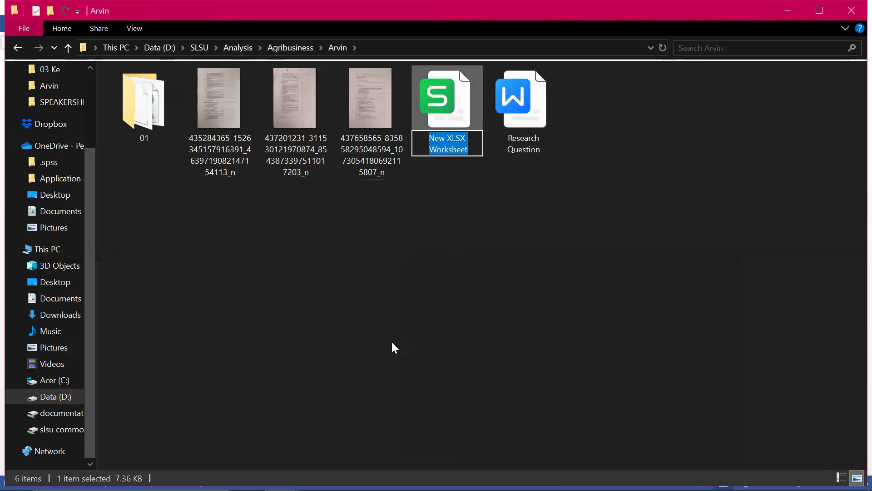
# Name the new worksheet file "Data Analysis- AC2 Repellant".
pyautogui.write('dAT')
pyautogui.press('BackSpace')
pyautogui.press('BackSpace')
pyautogui.press('BackSpace')
pyautogui.press('capslock')
pyautogui.write('Data Anal')
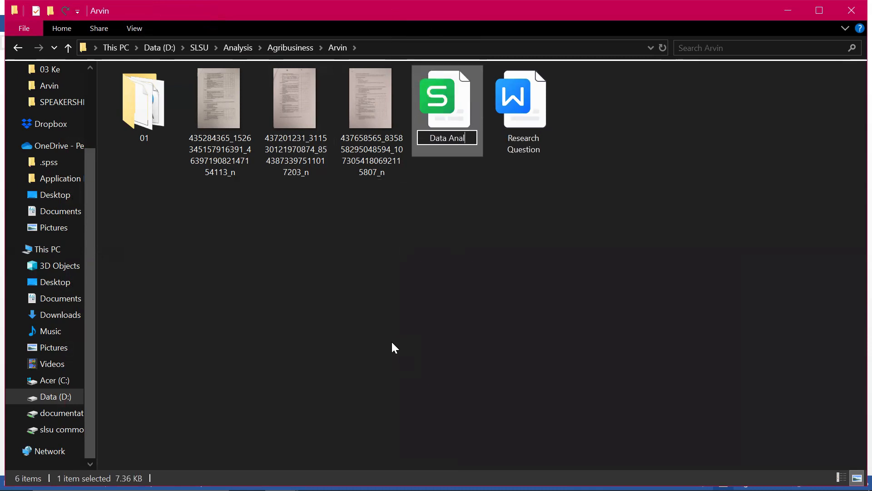
pyautogui.write('ysis-')
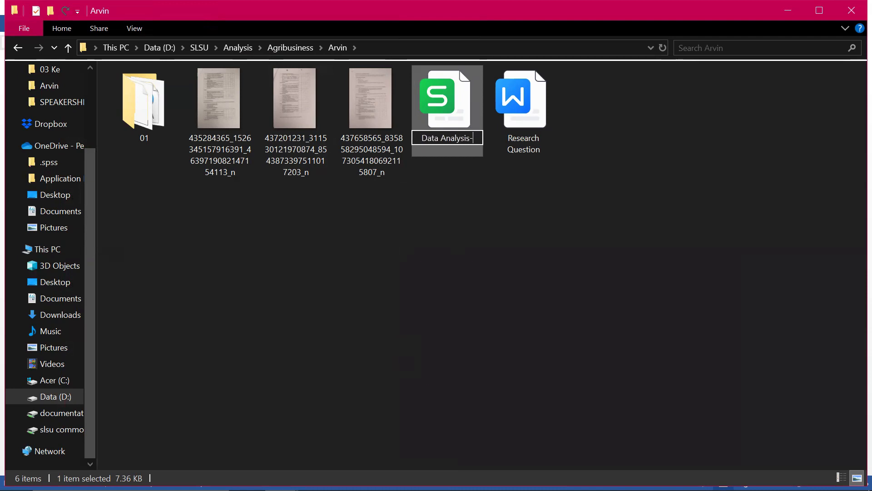
pyautogui.write(' AC2 ')
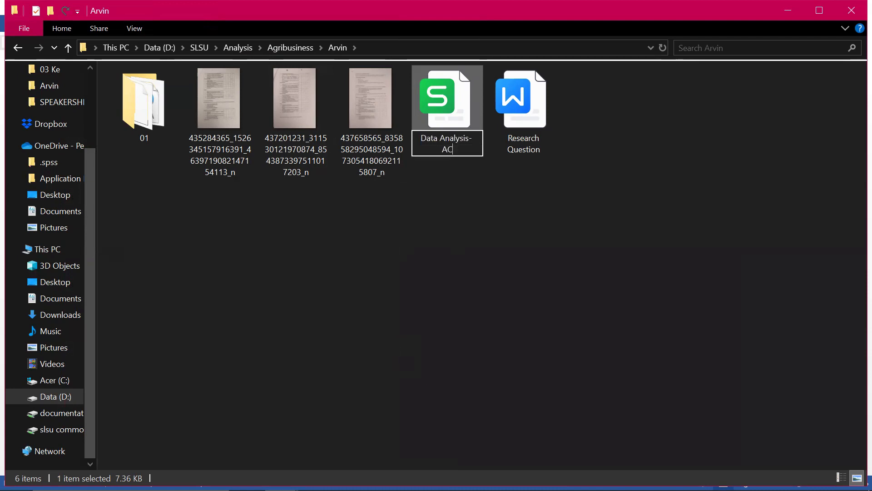
pyautogui.write('Repellant')
pyautogui.click(560, 241)
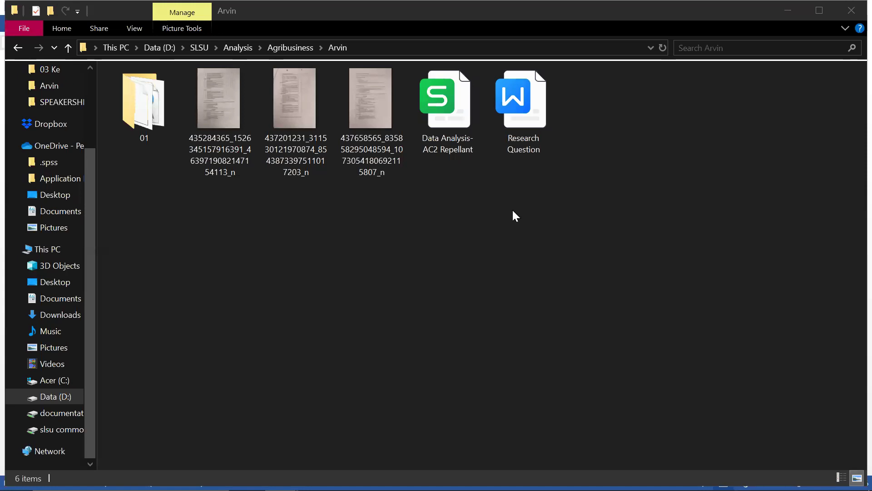
# Open the Data Analysis- AC2 Repellant file in Excel, dismiss the activation notice and snap the window to the right half of the screen.
pyautogui.click(500, 249)
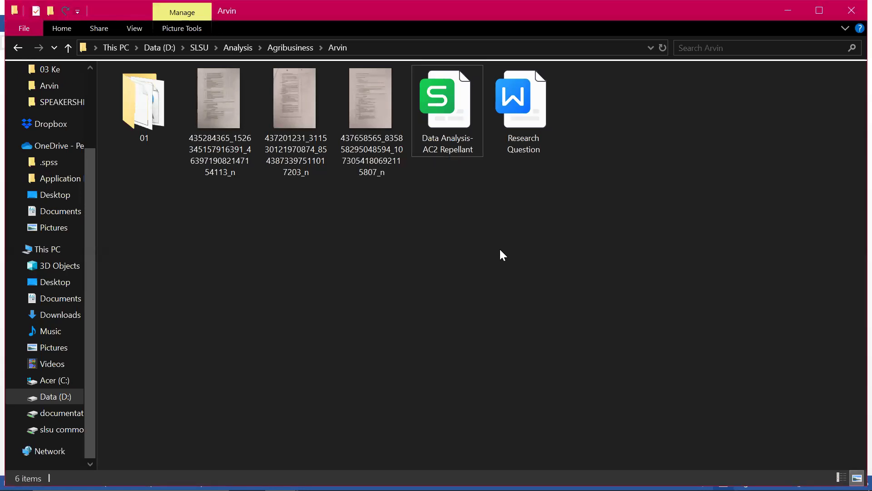
pyautogui.click(457, 120)
pyautogui.rightClick(456, 119)
pyautogui.moveTo(725, 283)
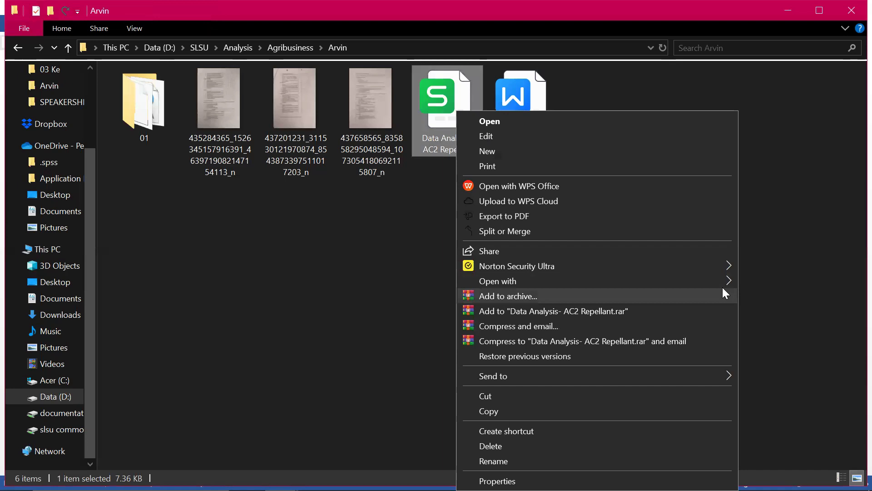
pyautogui.click(444, 281)
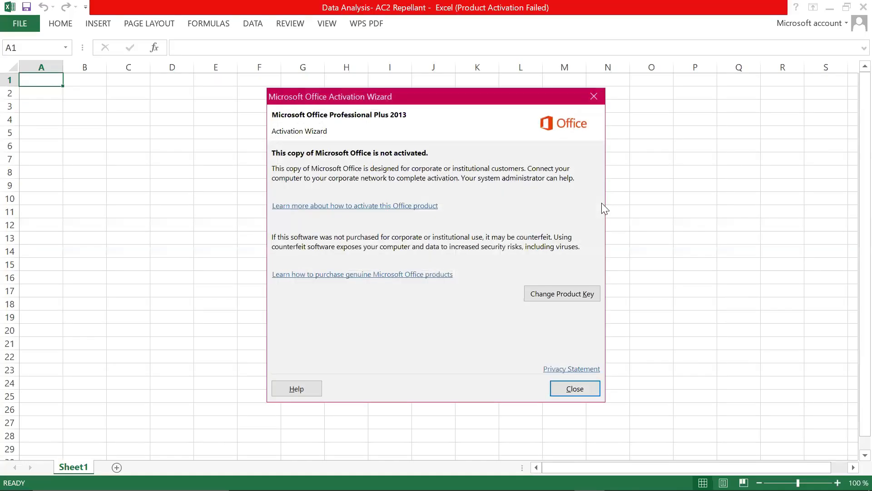
pyautogui.click(581, 391)
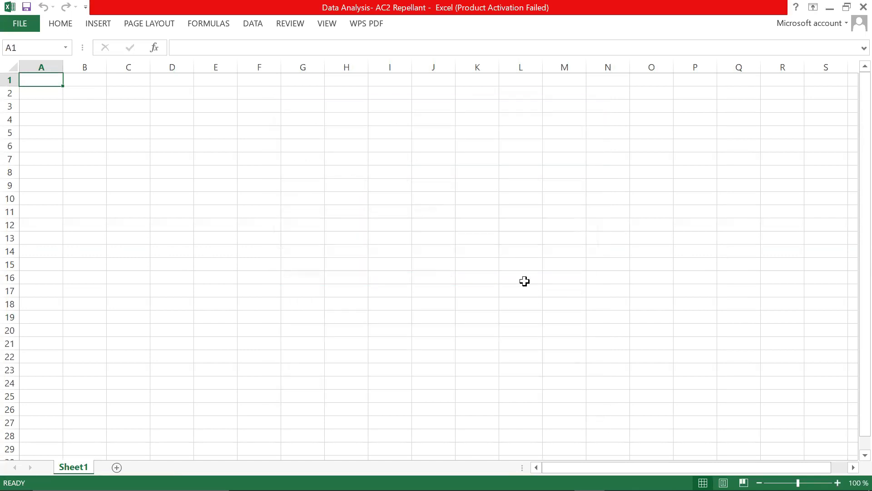
pyautogui.press('super+Right')
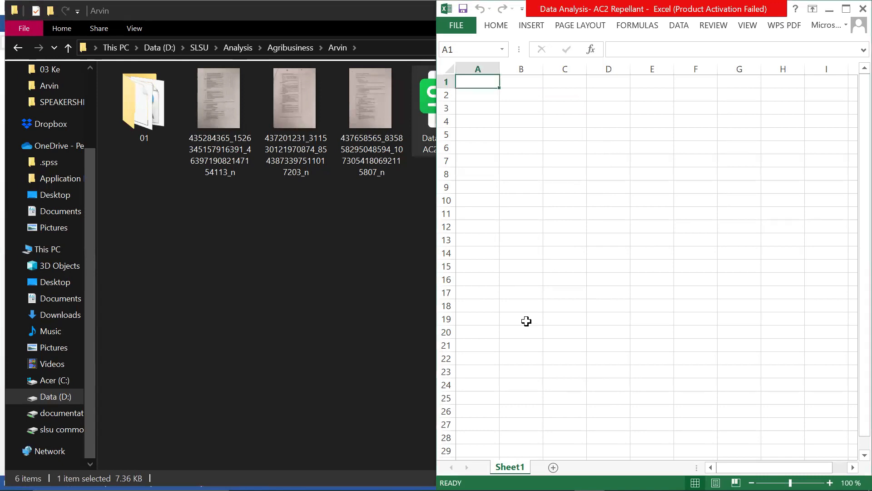
pyautogui.click(590, 277)
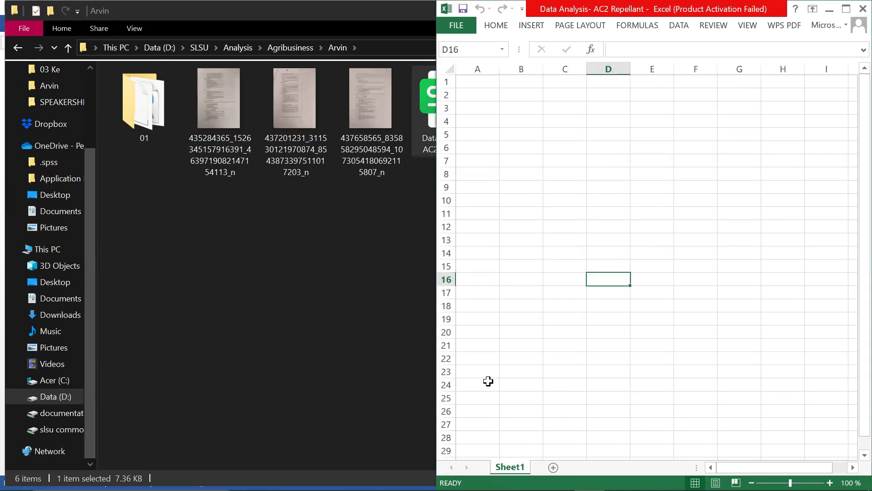
# Open the Research Question document in Word 2013 and arrange it side by side with the Excel workbook, minimizing the project folder window.
pyautogui.click(351, 334)
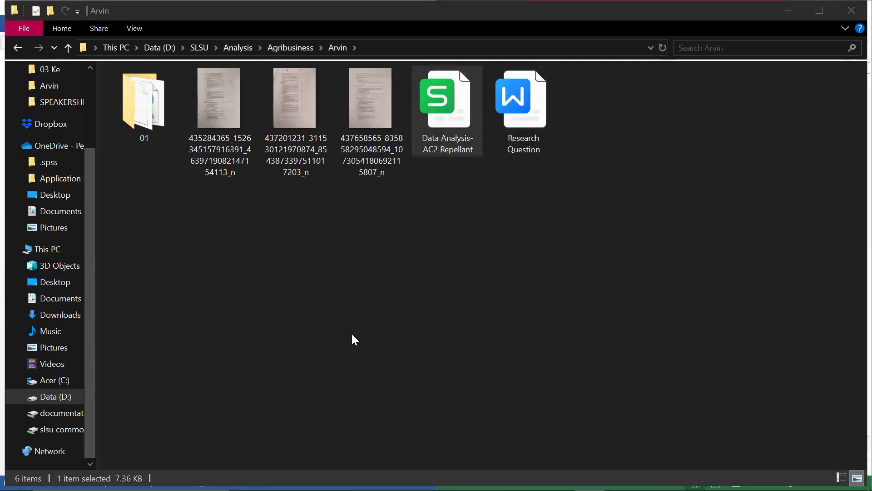
pyautogui.rightClick(527, 111)
pyautogui.moveTo(587, 280)
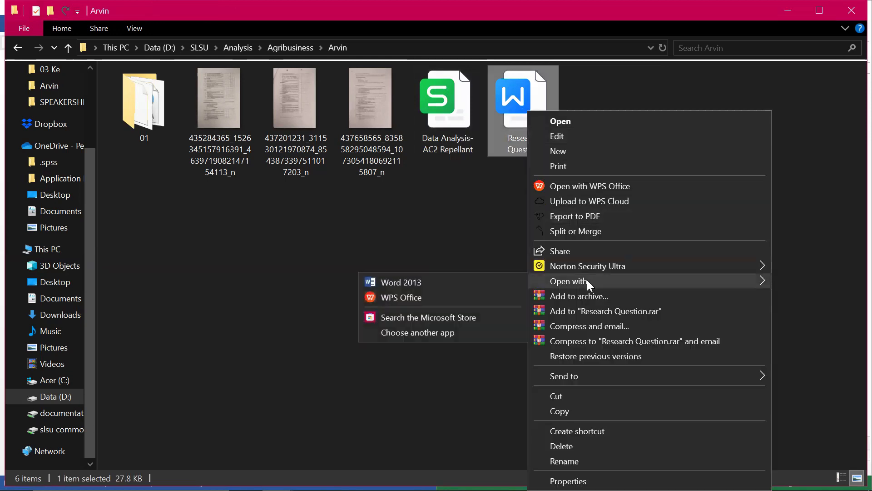
pyautogui.click(484, 281)
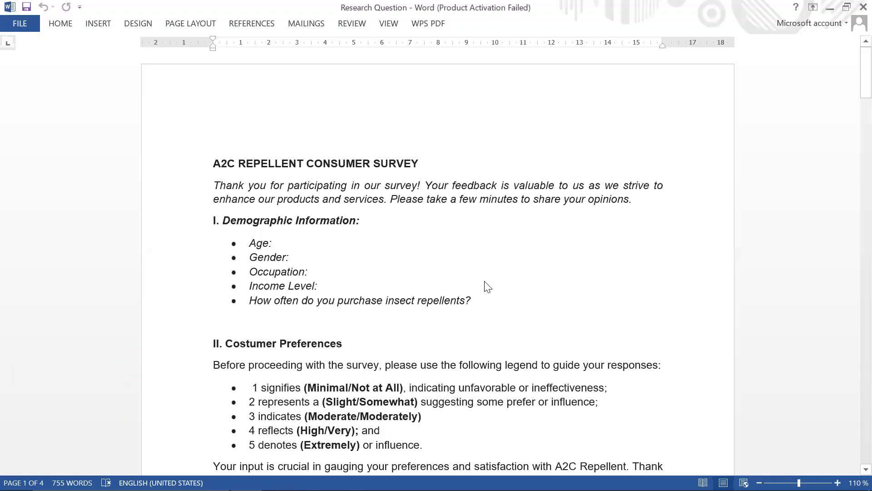
pyautogui.click(727, 322)
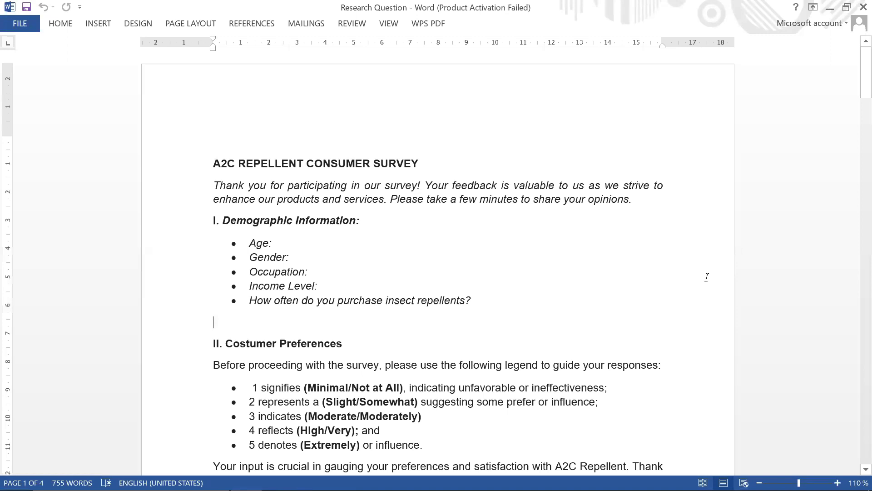
pyautogui.press('super+Left')
pyautogui.click(709, 251)
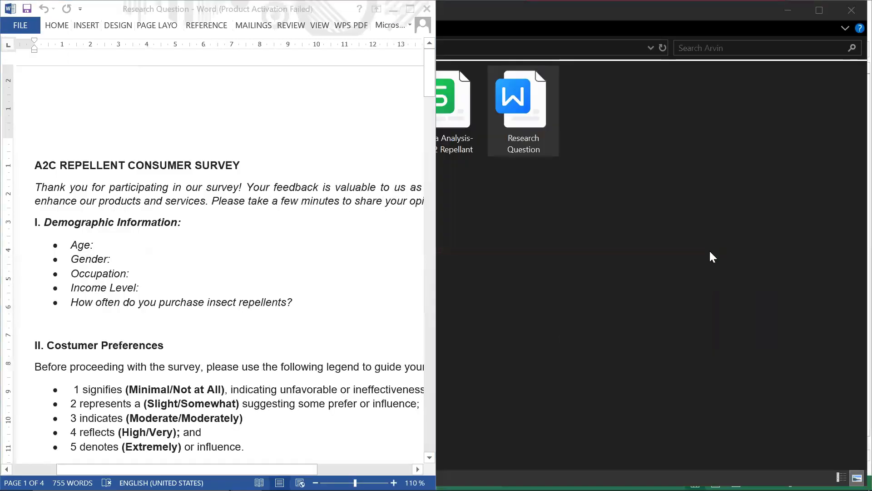
pyautogui.click(788, 12)
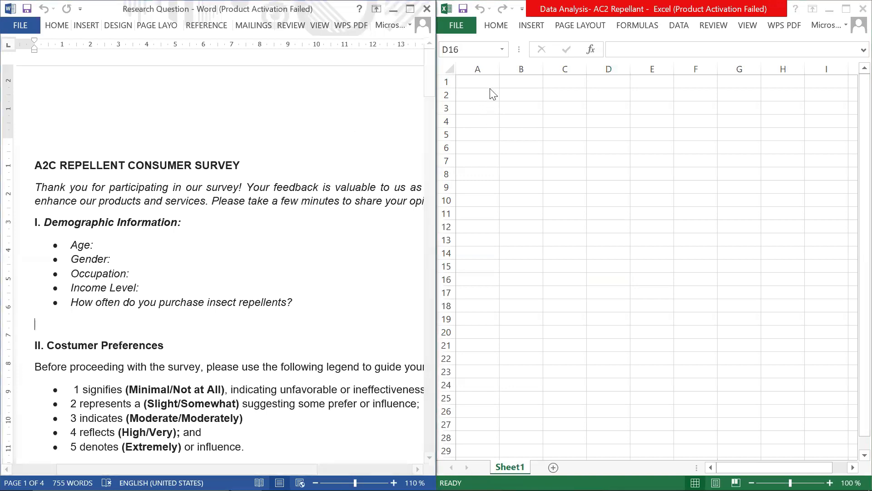
pyautogui.hotkey('alt', 'Tab')
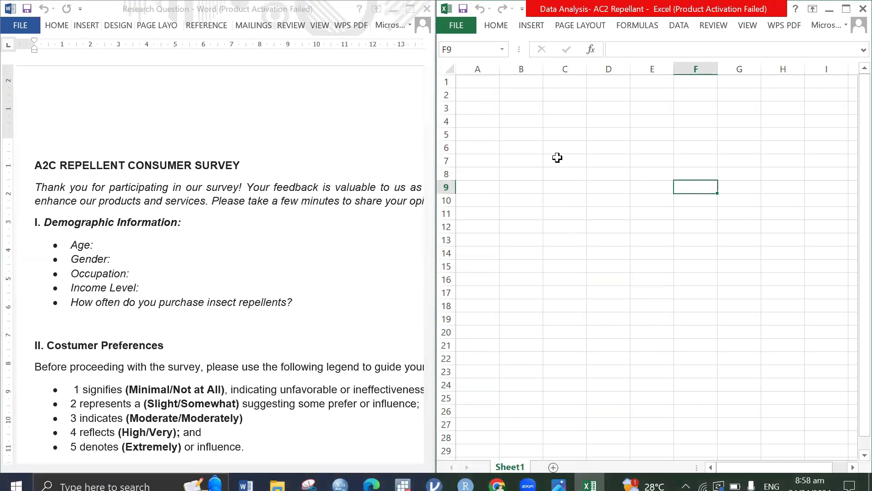
# Enter the heading "DEMOGRAPHIC INFORMATION" in cell A1 of Sheet1.
pyautogui.click(479, 81)
pyautogui.write('dm')
pyautogui.press('BackSpace')
pyautogui.press('BackSpace')
pyautogui.press('capslock')
pyautogui.write('DEMOGRAPHIC INFORMATION')
pyautogui.press('Tab')
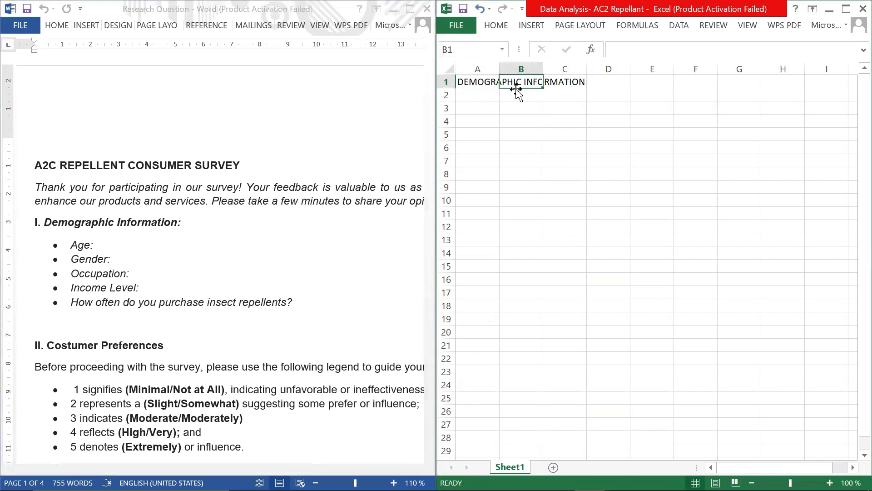
pyautogui.press('capslock')
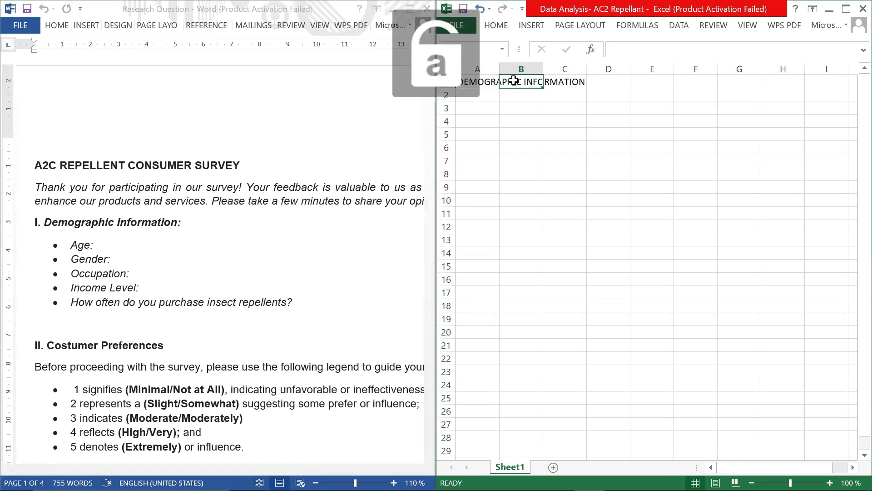
# Insert a new column before the demographic heading and enter an uppercase respondent heading in A1.
pyautogui.click(480, 70)
pyautogui.rightClick(482, 72)
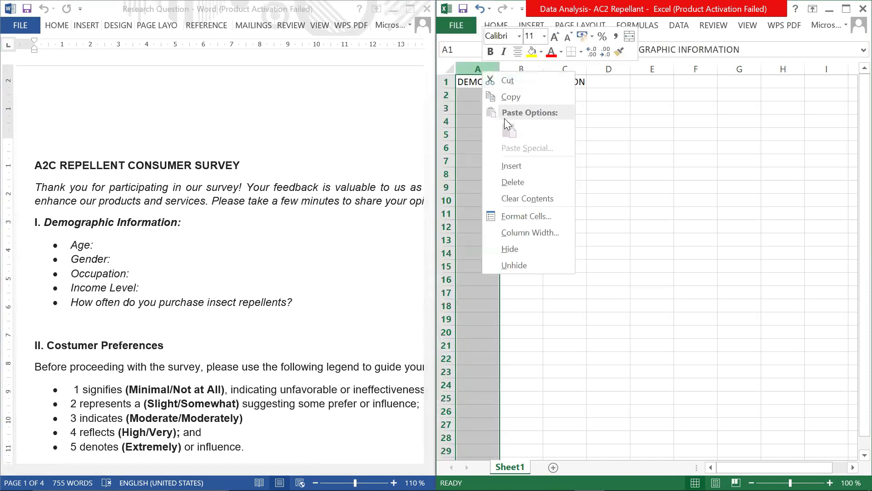
pyautogui.click(511, 165)
pyautogui.click(481, 81)
pyautogui.write('respon')
pyautogui.press('Right')
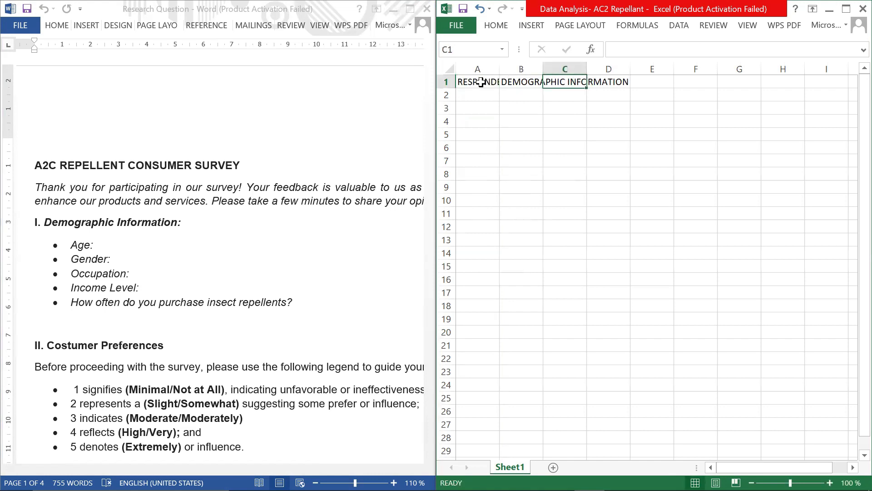
# Enter the demographic headings "Age", "Gender" and "Occupation" in cells C1 to E1.
pyautogui.press('capslock')
pyautogui.write('Age')
pyautogui.press('Tab')
pyautogui.write('Gender')
pyautogui.press('Tab')
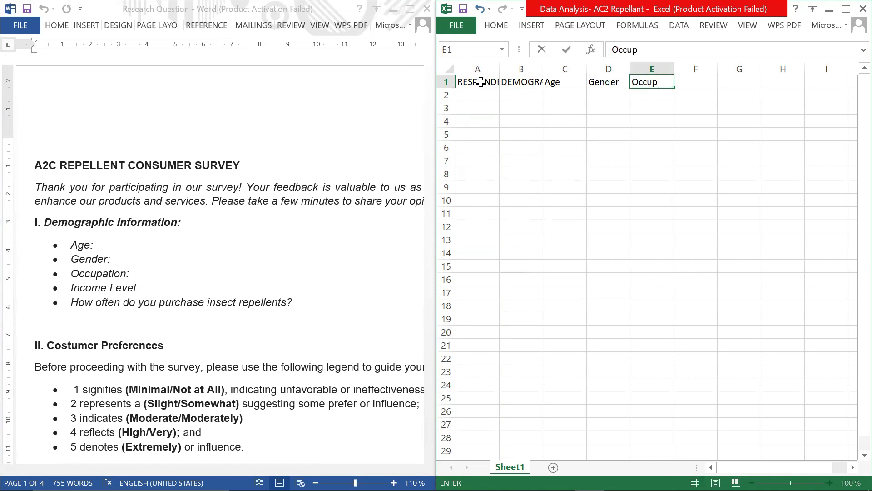
pyautogui.write('n')
pyautogui.press('Tab')
# Enter "Income Level" in F1 and the purchase-frequency question beginning "How often do they purchase insects" in G1.
pyautogui.write('Incom')
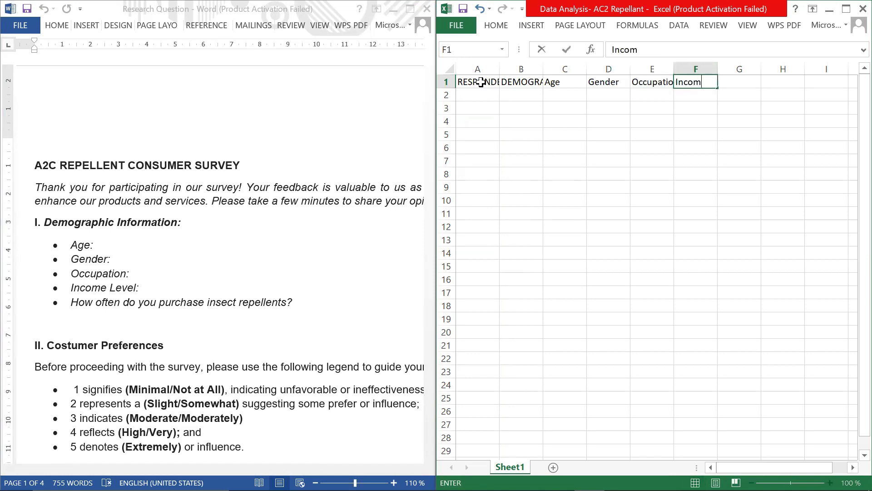
pyautogui.write('e Level')
pyautogui.press('Tab')
pyautogui.write('Ho')
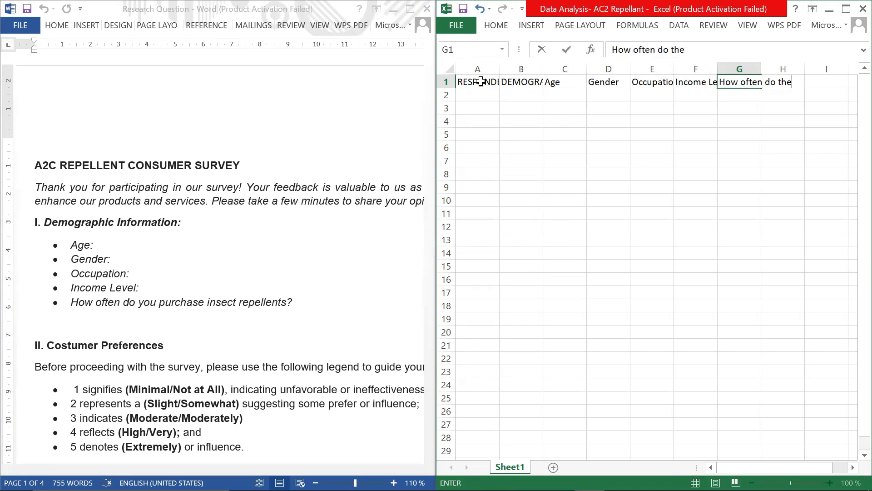
pyautogui.write('w often do they purchase insects repelle')
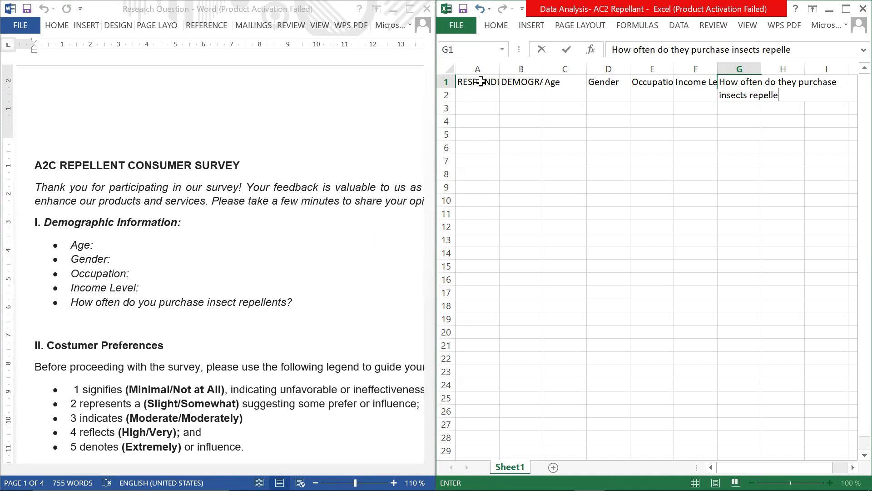
pyautogui.press('Tab')
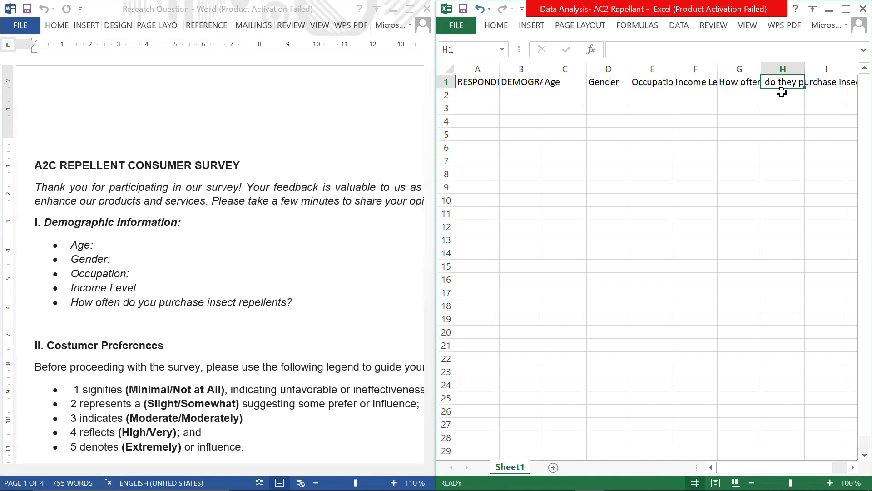
# Fill the whole of column H with light orange as a section divider.
pyautogui.click(782, 68)
pyautogui.click(496, 26)
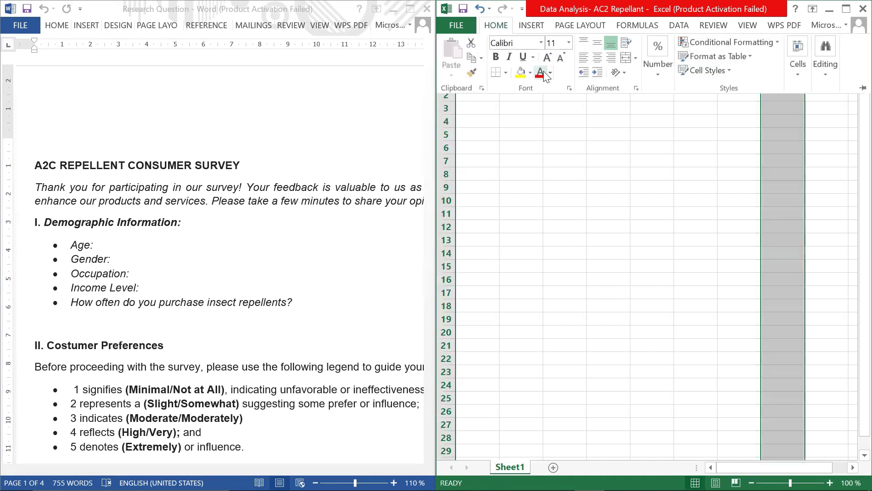
pyautogui.click(530, 72)
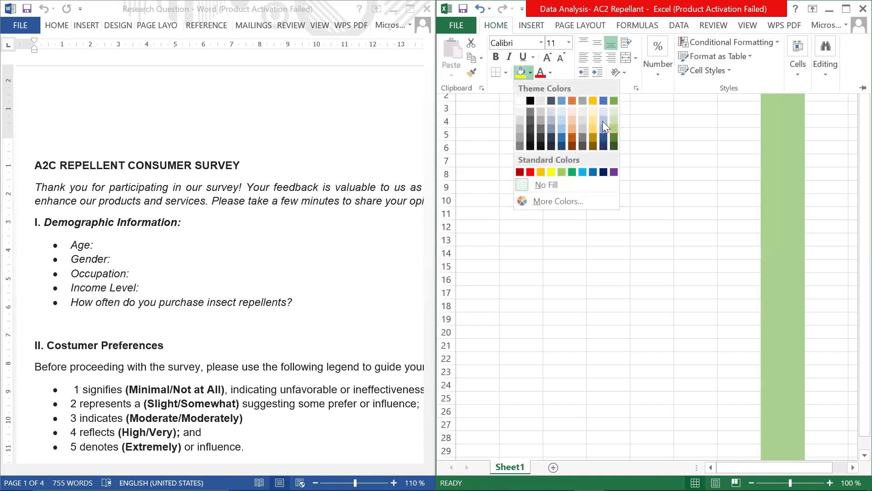
pyautogui.click(574, 118)
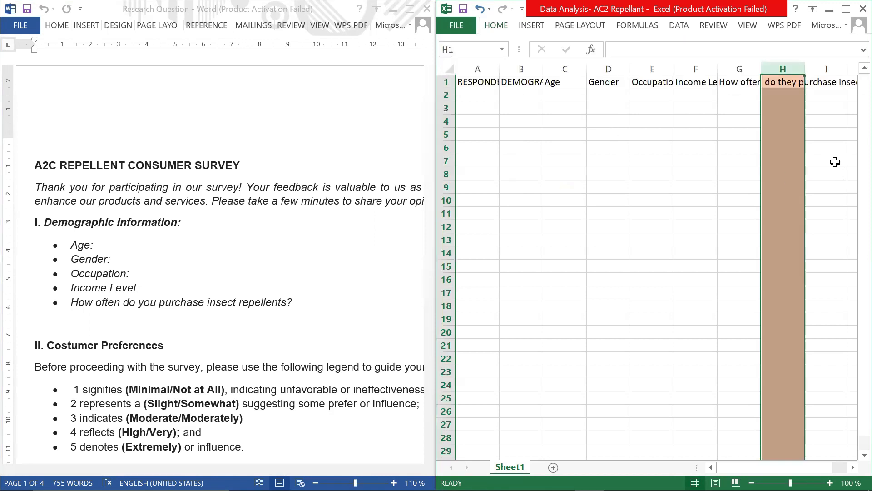
# Enter the section heading "COSTUMER PREFERENCES" in cell H1.
pyautogui.click(790, 81)
pyautogui.write('co')
pyautogui.press('capslock')
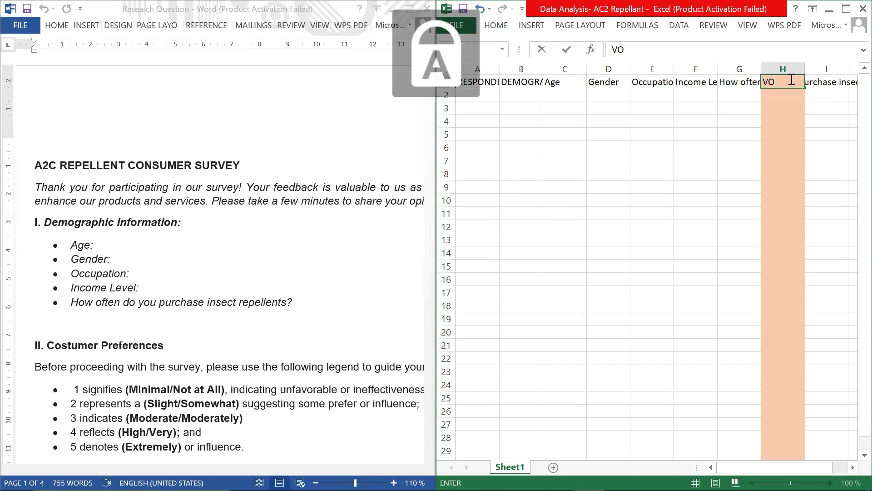
pyautogui.press('BackSpace')
pyautogui.write('COSTUMER ')
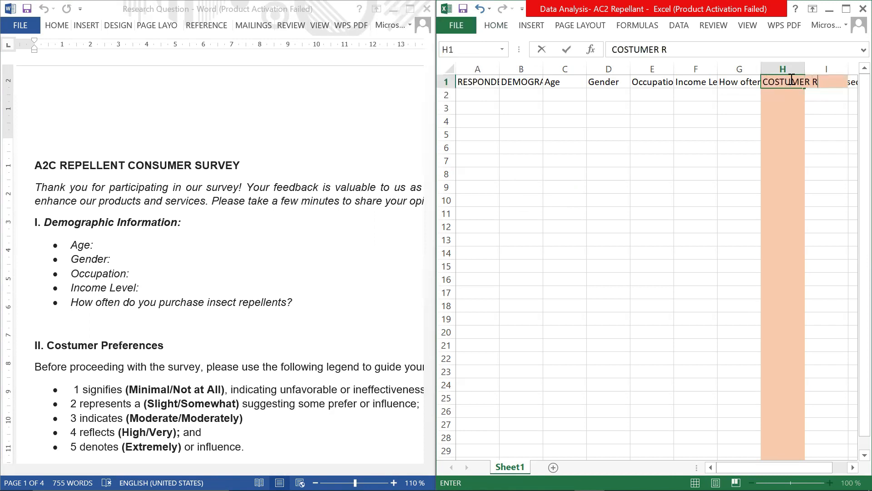
pyautogui.write('PREFERENCES')
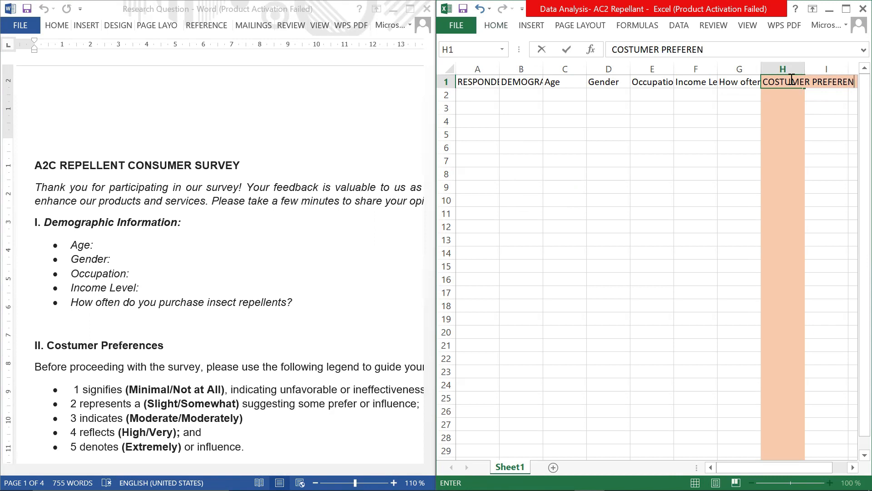
pyautogui.press('Tab')
pyautogui.press('Right')
pyautogui.press('Right')
pyautogui.press('Right')
pyautogui.press('Right')
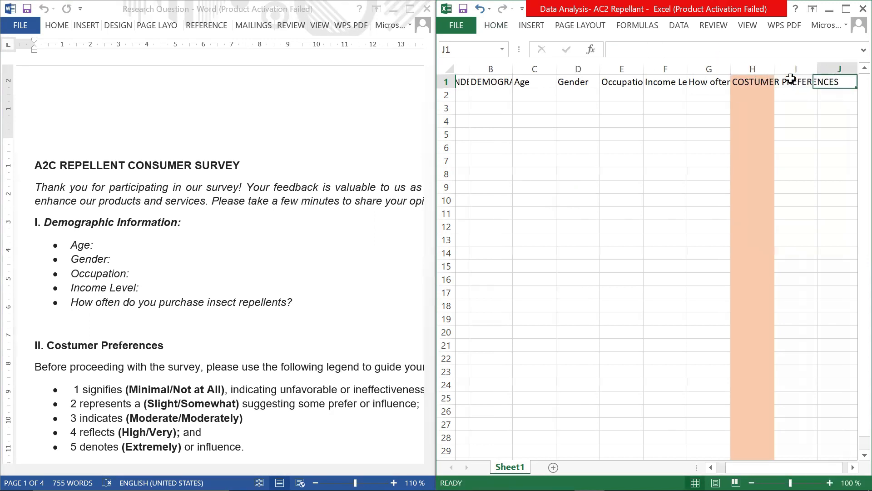
# Copy the Word table's question column, from "Effectiveness in repelling mosquito" through the Pricing items, and paste it unformatted into A1 of a new worksheet.
pyautogui.click(194, 341)
pyautogui.scroll(-9, 193, 340)
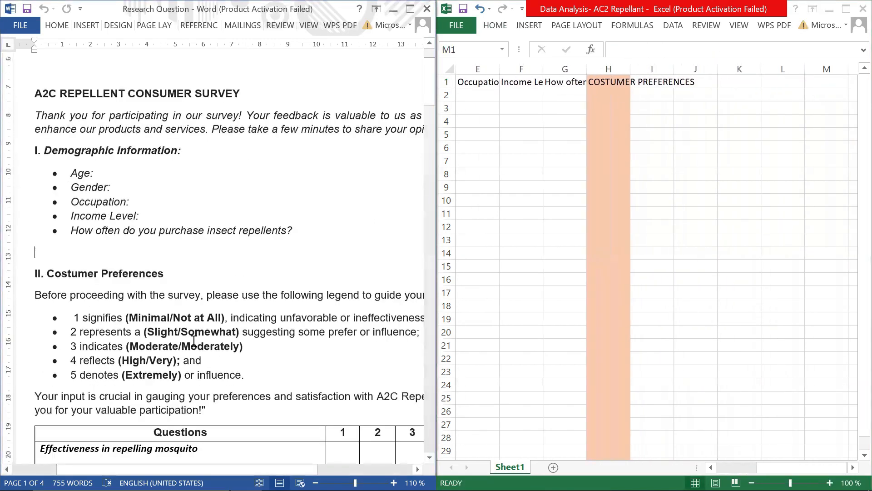
pyautogui.scroll(1, 51, 141)
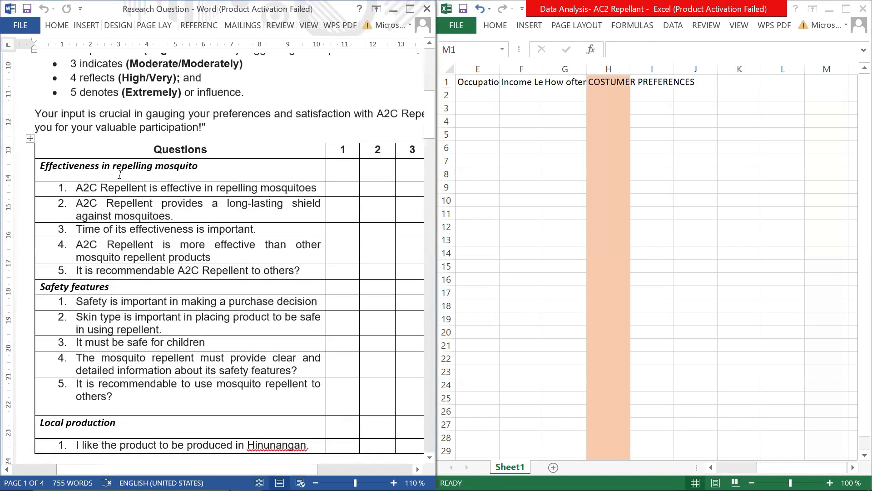
pyautogui.moveTo(116, 172); pyautogui.dragTo(151, 208)
pyautogui.rightClick(149, 208)
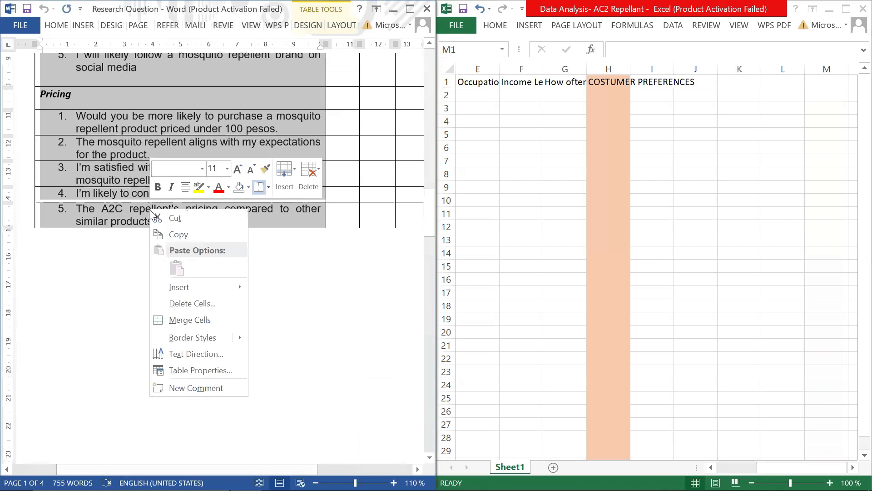
pyautogui.click(179, 232)
pyautogui.click(826, 81)
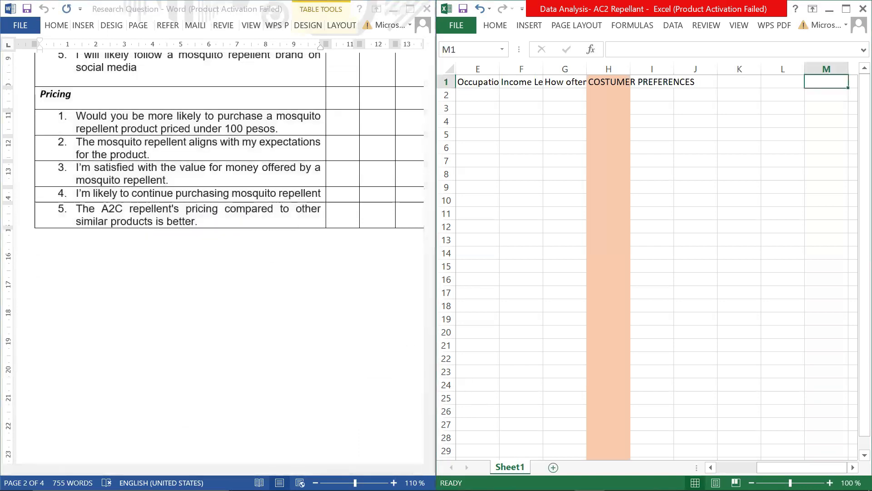
pyautogui.click(554, 467)
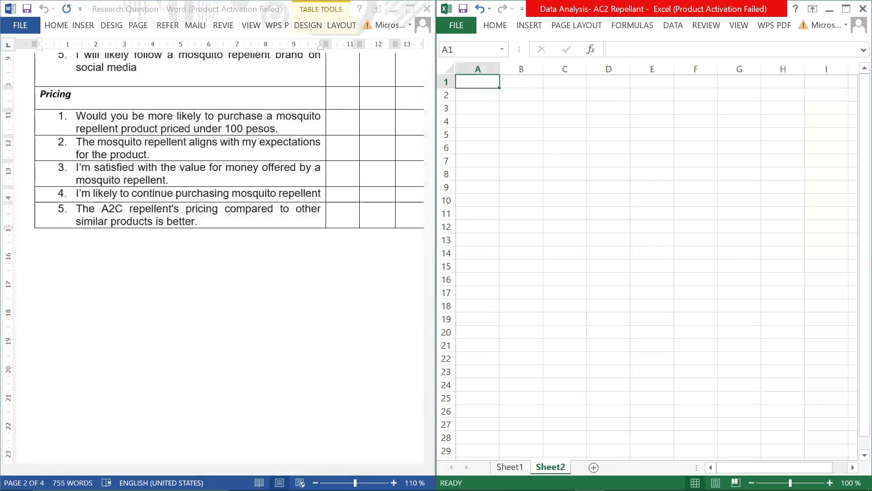
pyautogui.rightClick(475, 80)
pyautogui.click(523, 138)
# Delete the blank rows 13 and 26 from the pasted question list on Sheet2.
pyautogui.scroll(-3, 529, 253)
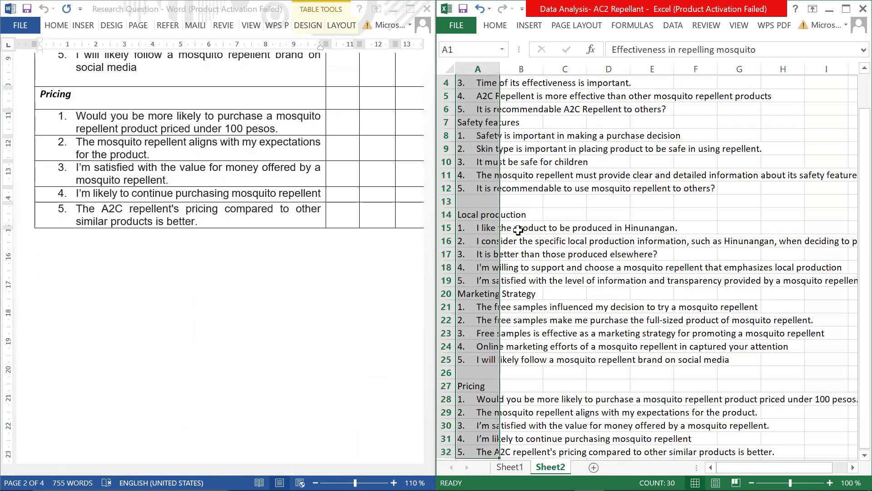
pyautogui.click(446, 200)
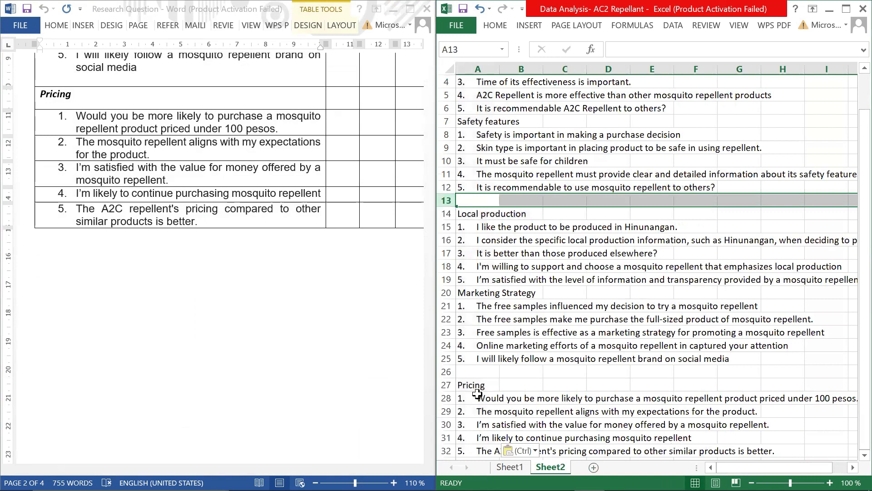
pyautogui.click(447, 371)
pyautogui.rightClick(447, 371)
pyautogui.click(480, 277)
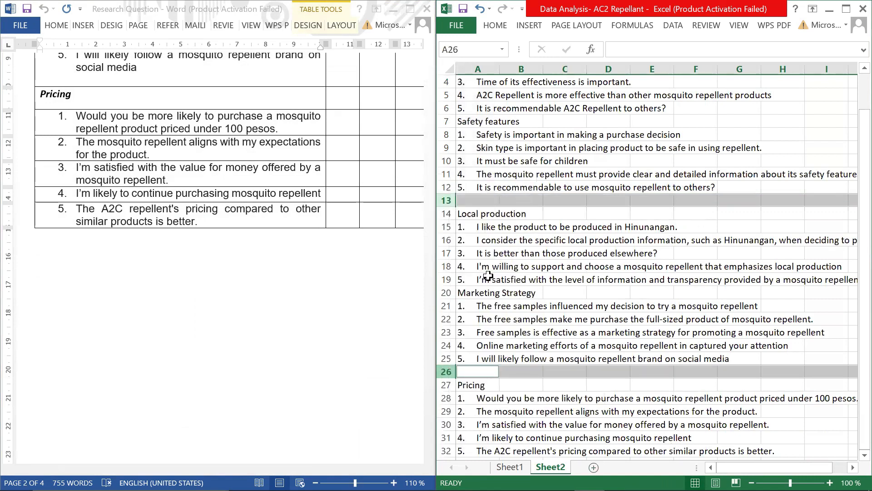
pyautogui.click(545, 331)
# Copy Sheet2's question list A1:A30 and paste it transposed into row 1 of Sheet1 starting at I1, with the Excel window maximized.
pyautogui.scroll(3, 545, 330)
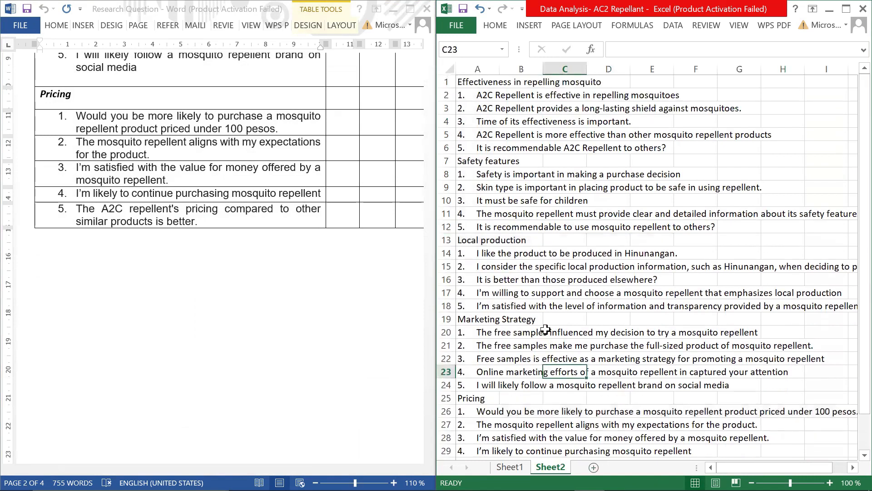
pyautogui.moveTo(469, 79); pyautogui.dragTo(480, 436)
pyautogui.rightClick(481, 436)
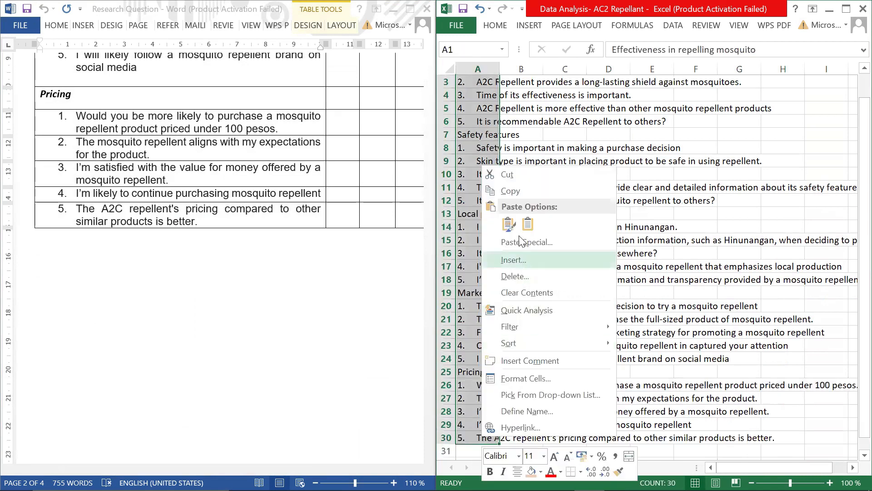
pyautogui.click(523, 188)
pyautogui.click(509, 467)
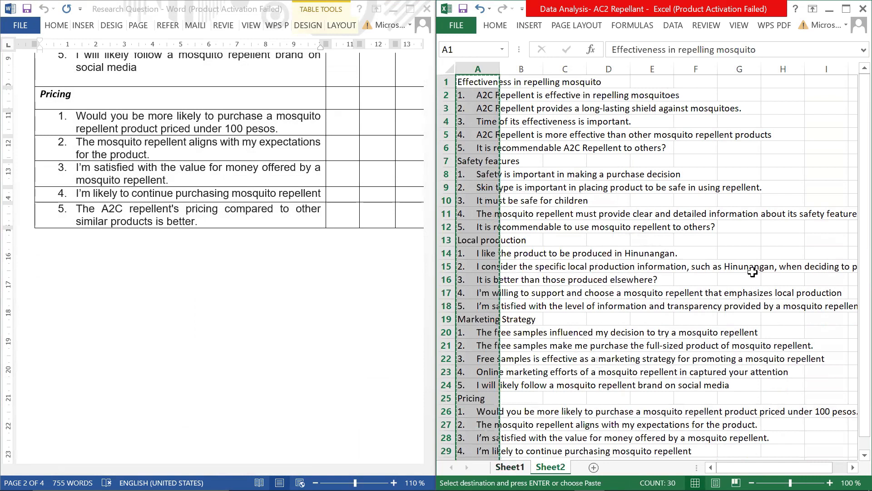
pyautogui.click(846, 9)
pyautogui.click(350, 121)
pyautogui.click(204, 79)
pyautogui.rightClick(205, 82)
pyautogui.click(293, 138)
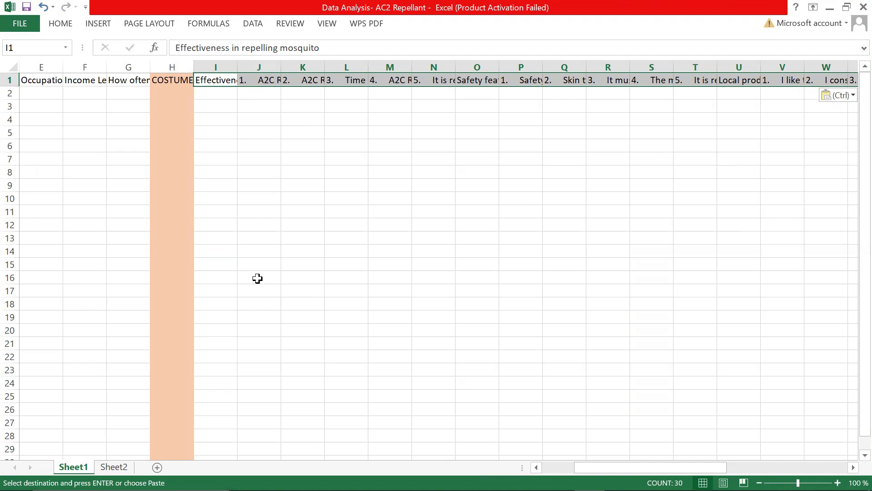
# Arrange Excel beside the Word questionnaire and compare Sheet1's transposed headings with Sheet2's list and the Word question table.
pyautogui.press('super+Right')
pyautogui.click(811, 255)
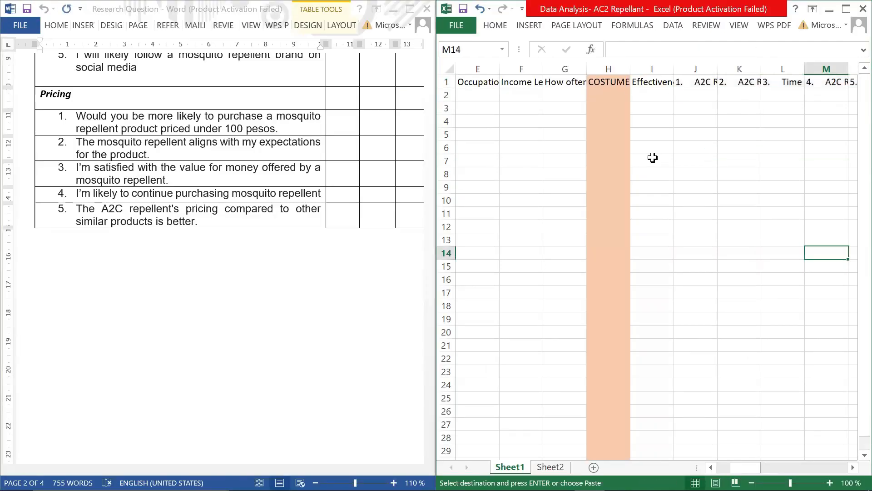
pyautogui.click(551, 466)
pyautogui.click(509, 467)
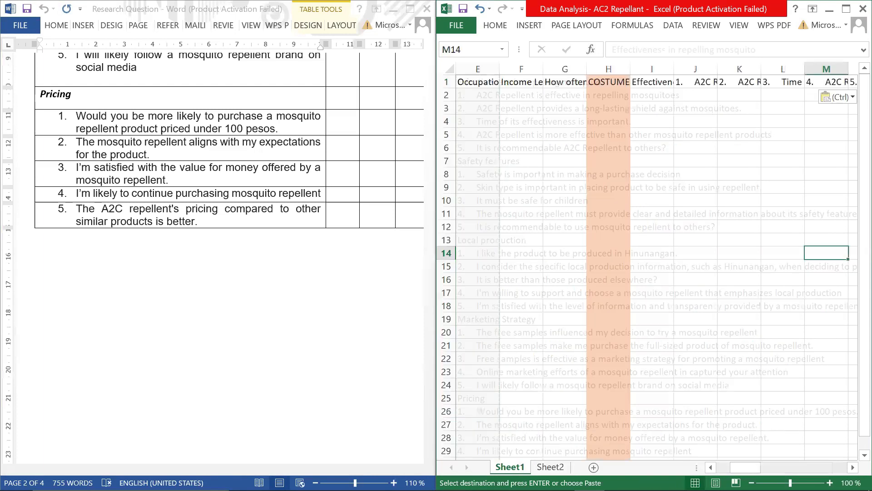
pyautogui.click(550, 466)
pyautogui.click(510, 466)
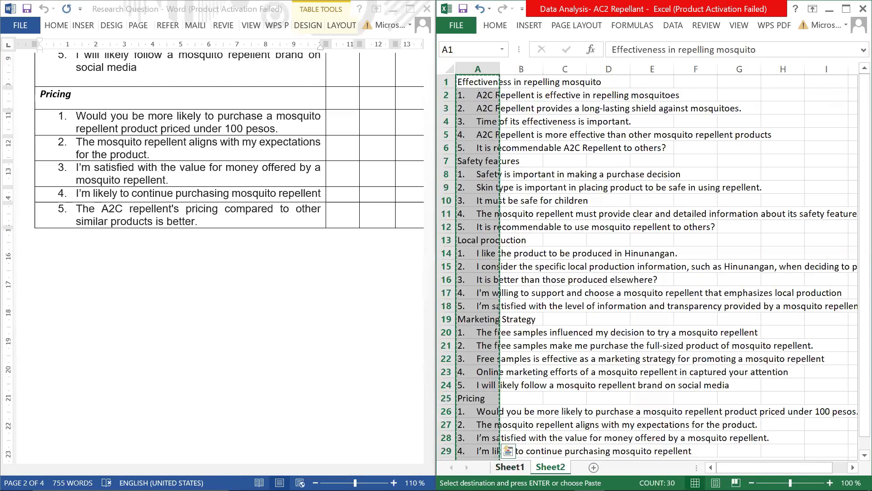
pyautogui.click(708, 90)
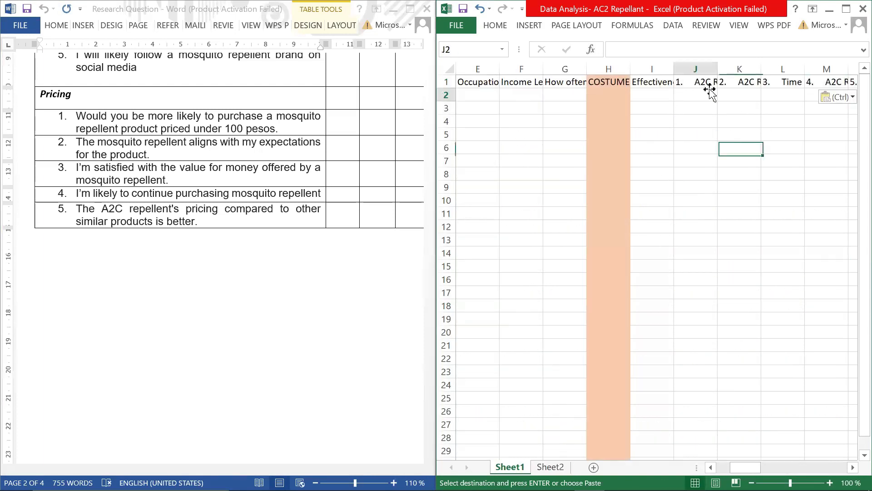
pyautogui.click(654, 81)
pyautogui.scroll(20, 129, 236)
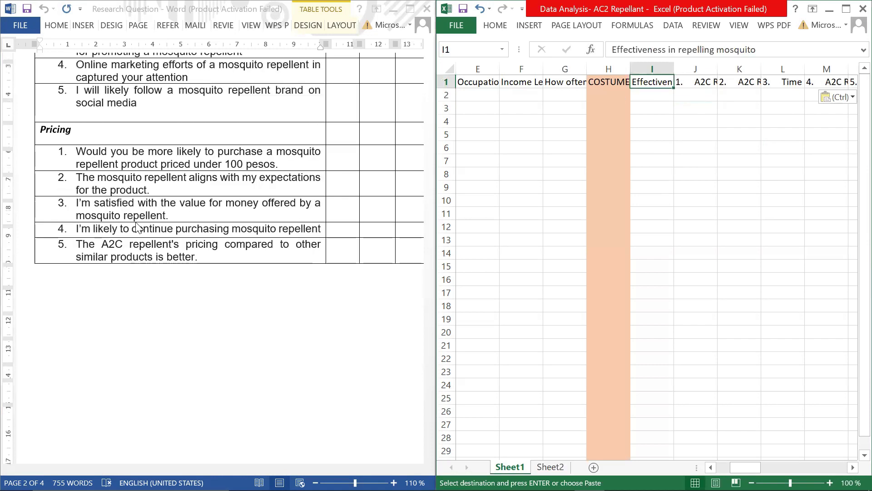
pyautogui.scroll(-5, 164, 211)
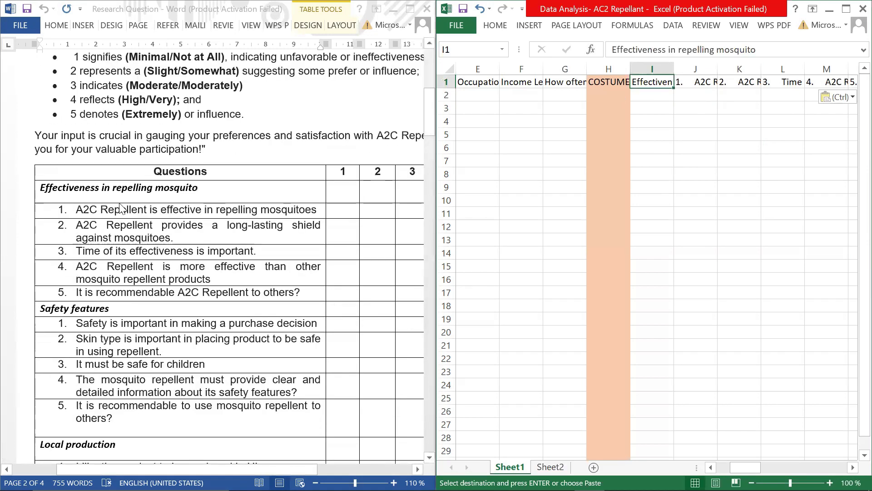
pyautogui.click(202, 188)
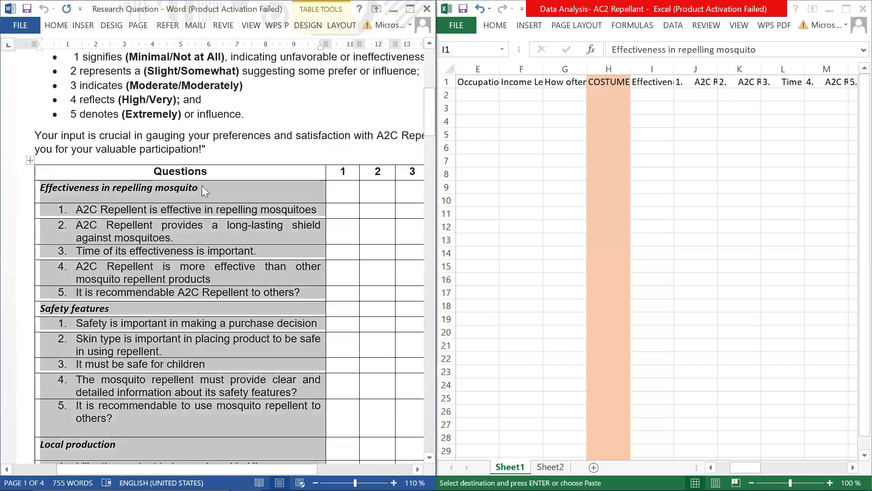
# Fill the "Effectiveness in repelling mosquito" heading in cell I1 with light green.
pyautogui.click(650, 81)
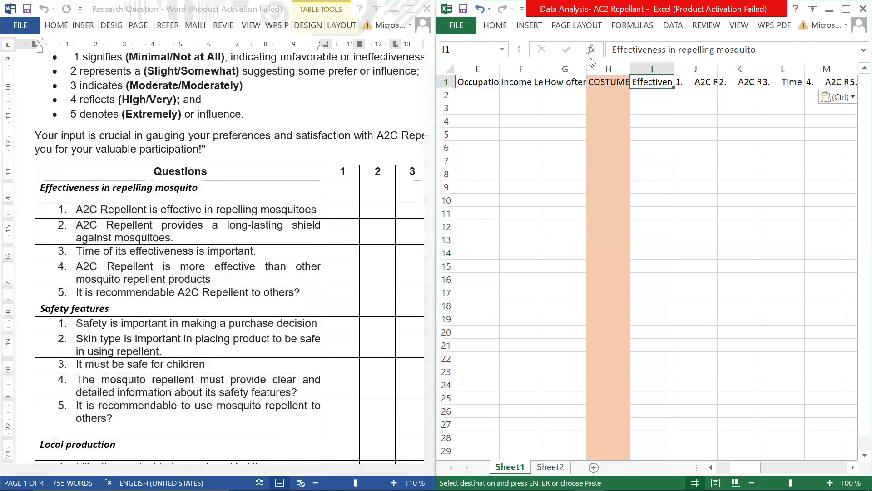
pyautogui.click(500, 27)
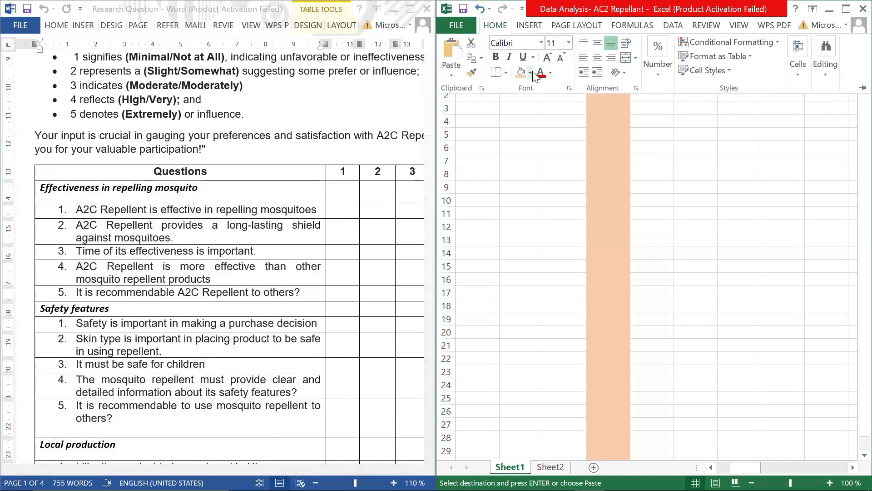
pyautogui.click(530, 73)
pyautogui.click(613, 120)
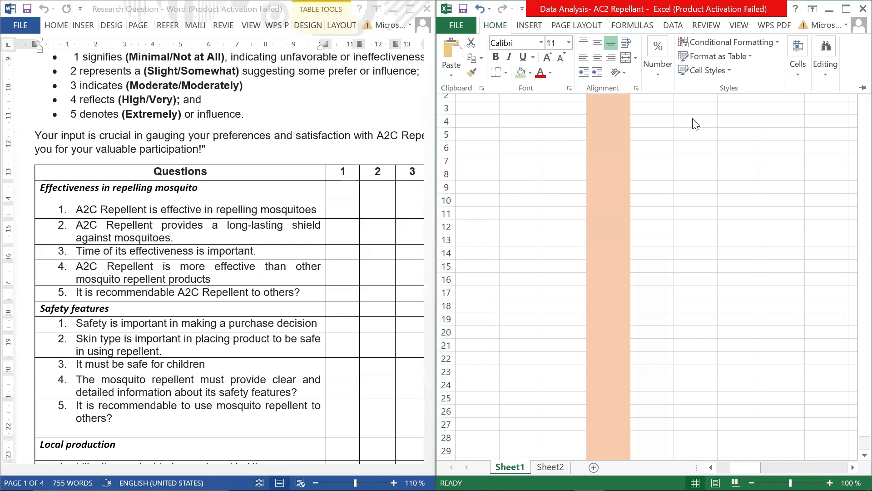
# Fill the "Safety features" heading in cell O1 with the light shade of the darker theme blue.
pyautogui.press('Right')
pyautogui.press('Right')
pyautogui.press('Right')
pyautogui.press('Right')
pyautogui.press('Right')
pyautogui.press('Right')
pyautogui.press('Right')
pyautogui.press('Right')
pyautogui.press('Right')
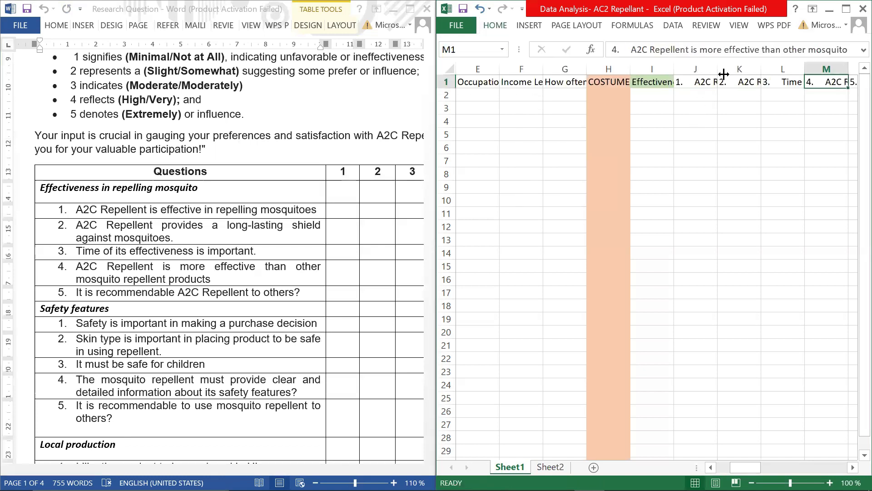
pyautogui.click(699, 83)
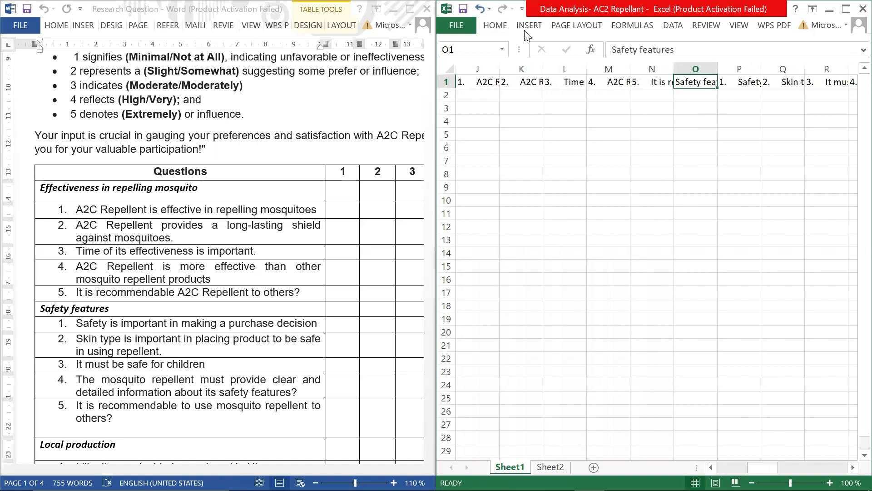
pyautogui.click(495, 25)
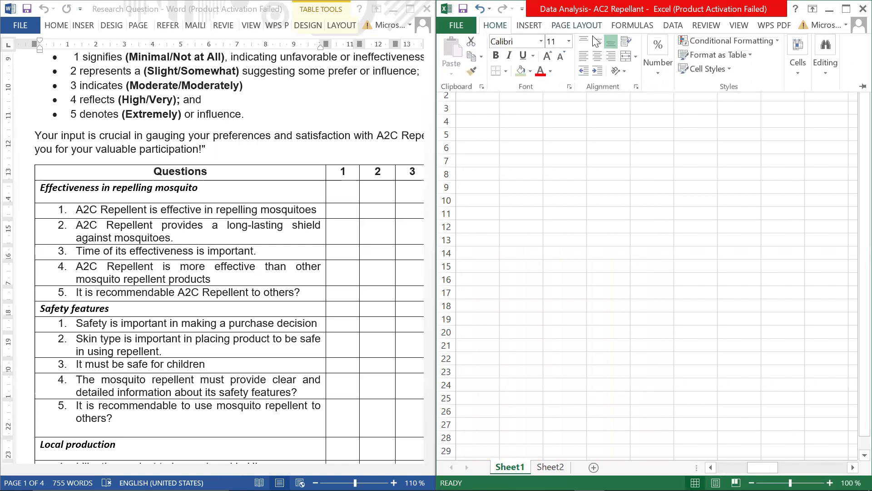
pyautogui.click(530, 72)
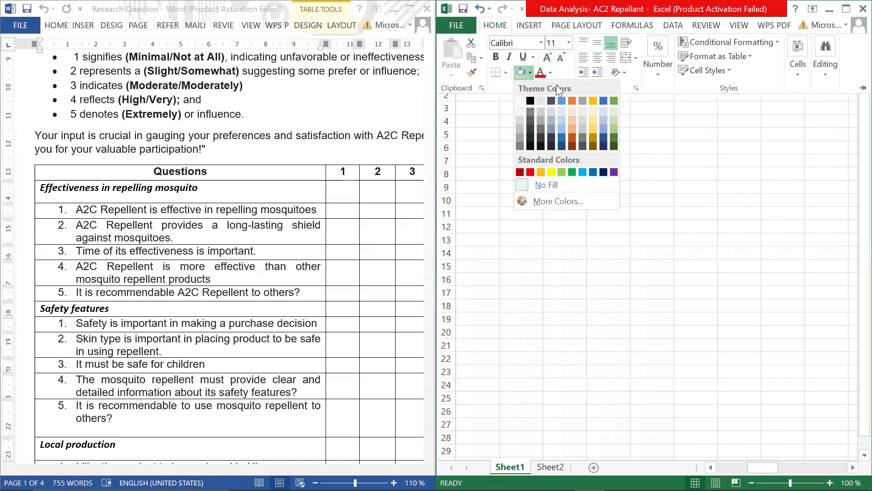
pyautogui.click(604, 120)
# Fill the "Local production" heading in cell U1 with light gold.
pyautogui.press('Right')
pyautogui.press('Right')
pyautogui.press('Right')
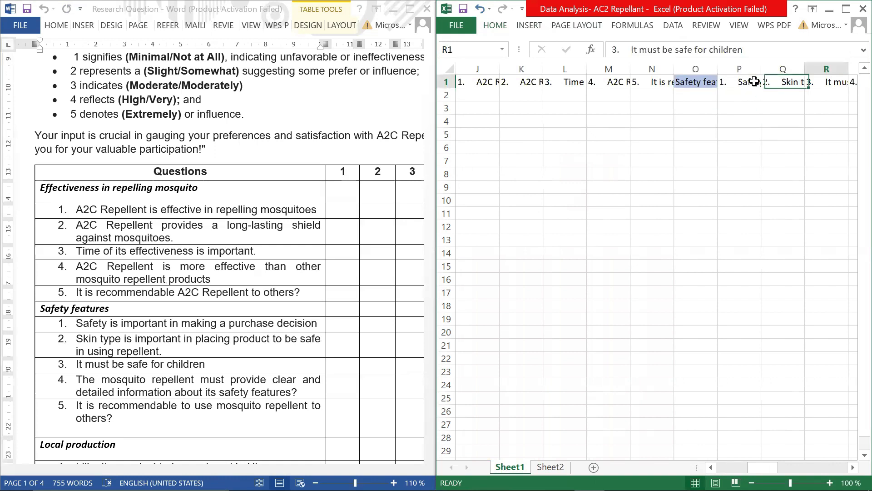
pyautogui.press('Right')
pyautogui.press('Right')
pyautogui.press('Right')
pyautogui.press('Right')
pyautogui.press('Right')
pyautogui.press('Right')
pyautogui.press('Right')
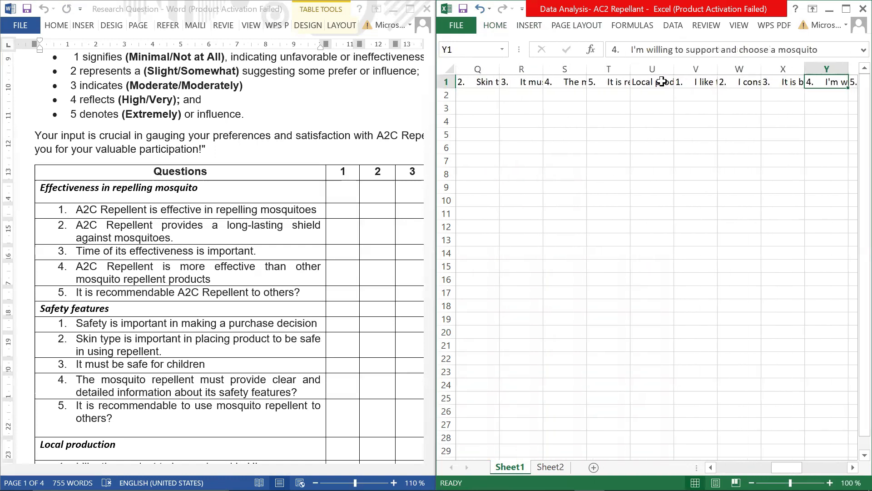
pyautogui.click(662, 81)
pyautogui.click(495, 26)
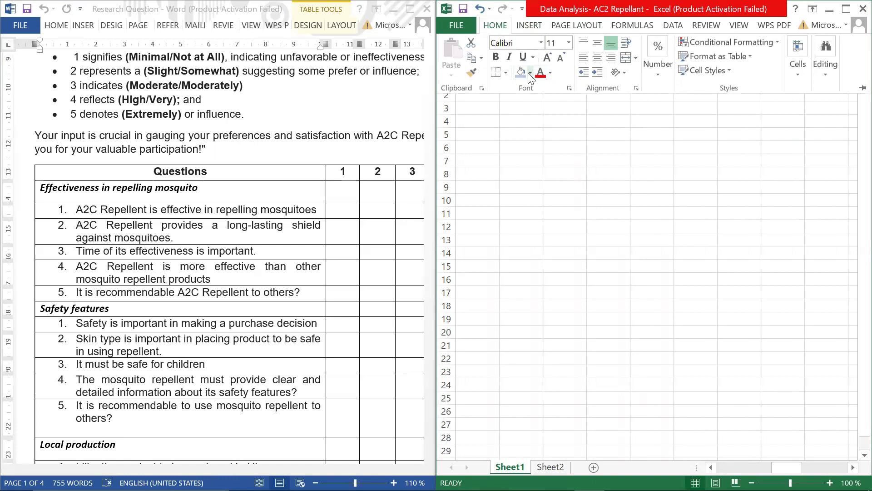
pyautogui.click(530, 72)
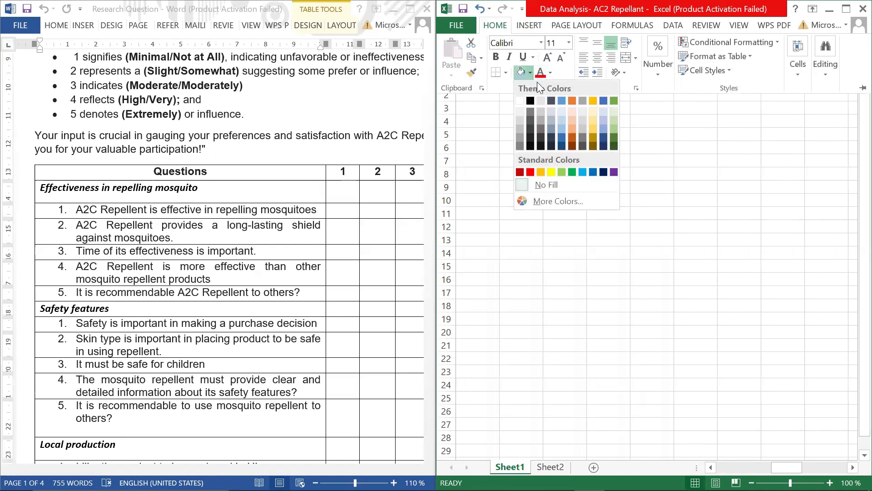
pyautogui.click(596, 119)
# Fill the "Marketing Strategy" heading in cell AA1 with light gray.
pyautogui.press('Right')
pyautogui.press('Right')
pyautogui.press('Right')
pyautogui.press('Right')
pyautogui.press('Right')
pyautogui.press('Right')
pyautogui.press('Right')
pyautogui.press('Right')
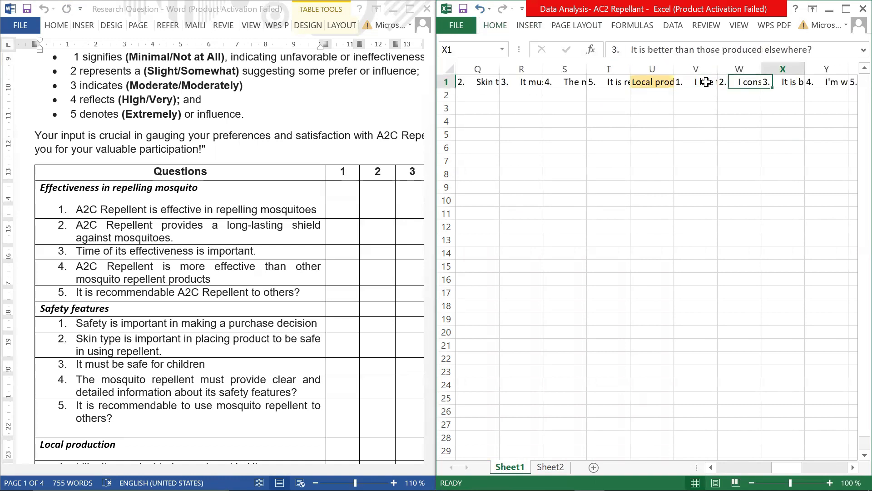
pyautogui.press('Left')
pyautogui.press('Left')
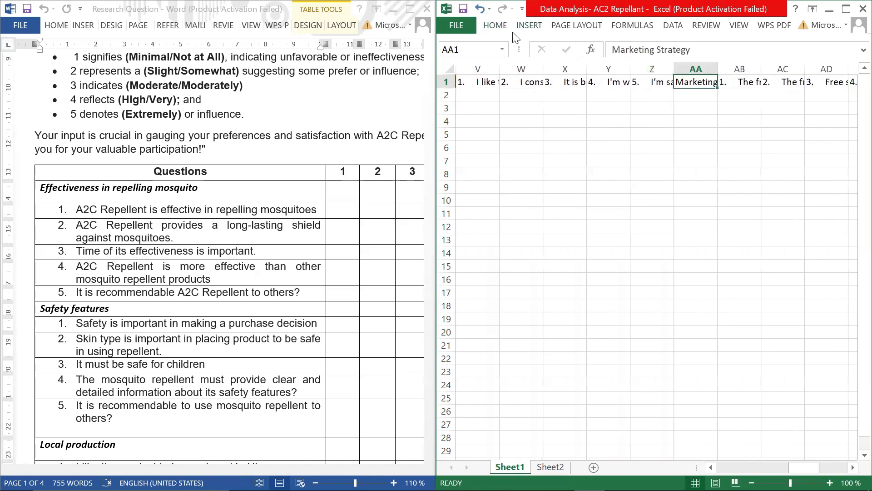
pyautogui.click(495, 25)
pyautogui.click(530, 73)
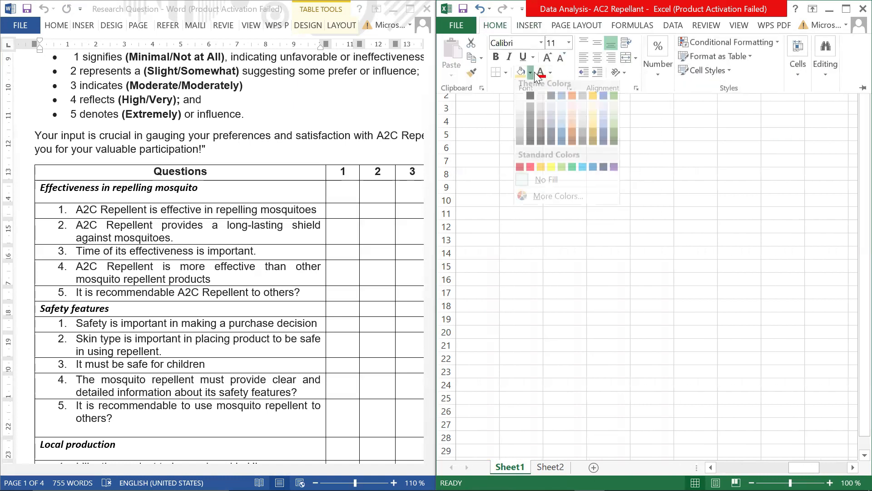
pyautogui.click(582, 120)
pyautogui.click(729, 134)
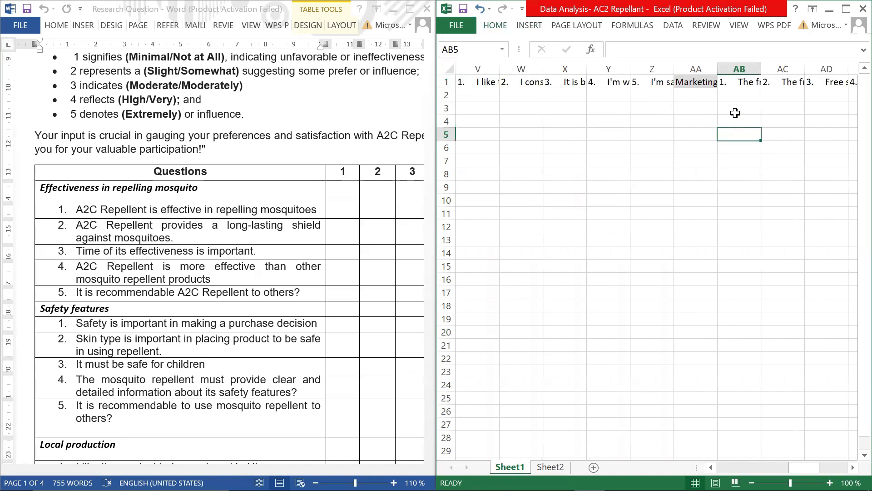
# Fill the "Pricing" heading in cell AG1 with light blue.
pyautogui.click(733, 82)
pyautogui.press('Right')
pyautogui.press('Right')
pyautogui.press('Right')
pyautogui.press('Right')
pyautogui.press('Right')
pyautogui.press('Right')
pyautogui.press('Right')
pyautogui.press('Right')
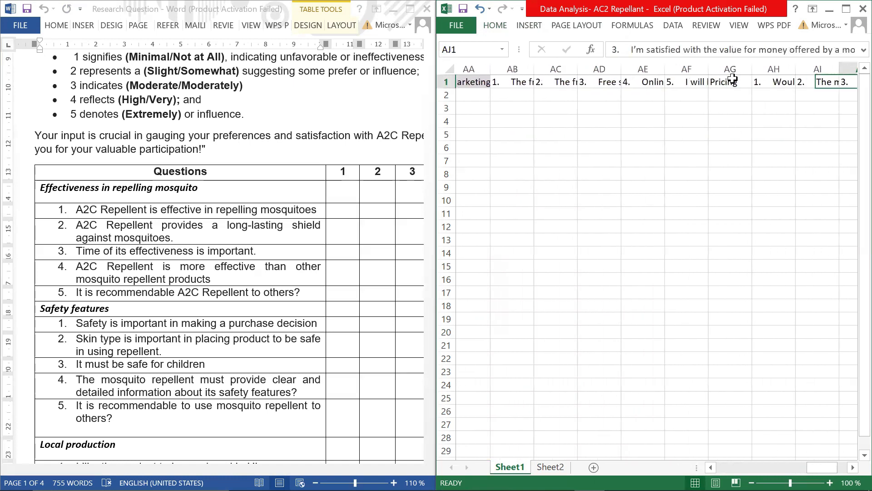
pyautogui.click(685, 84)
pyautogui.click(500, 25)
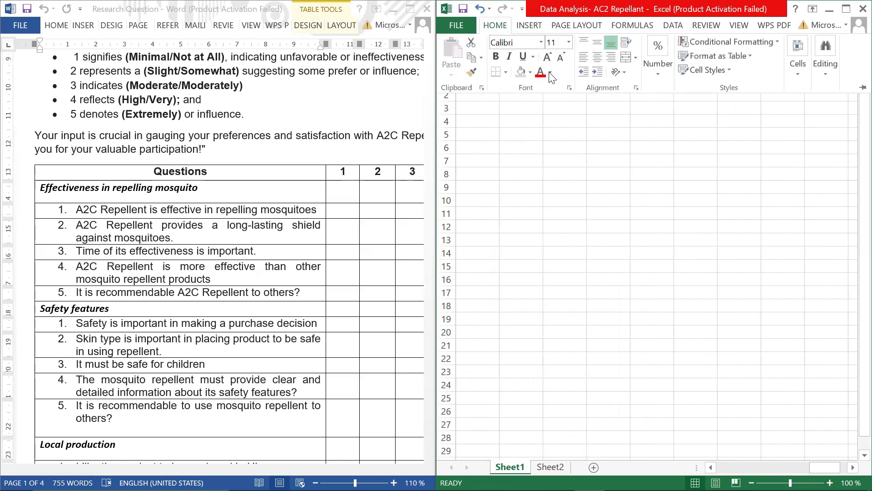
pyautogui.click(530, 72)
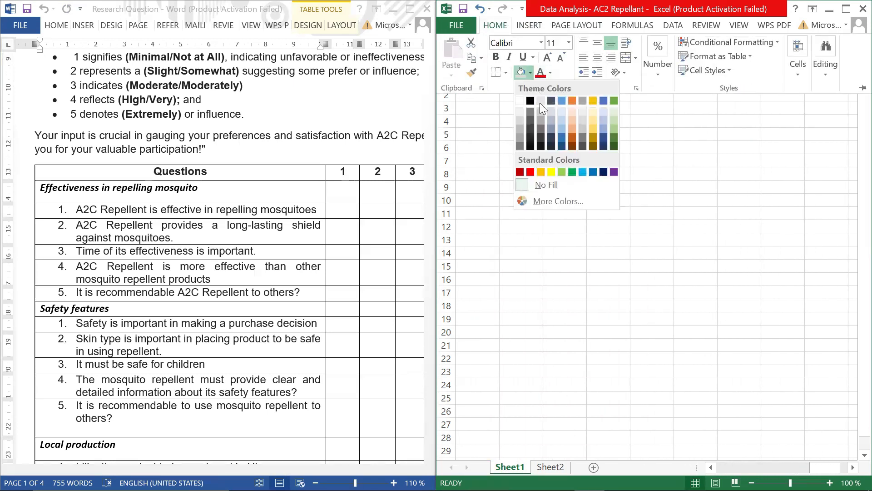
pyautogui.click(561, 118)
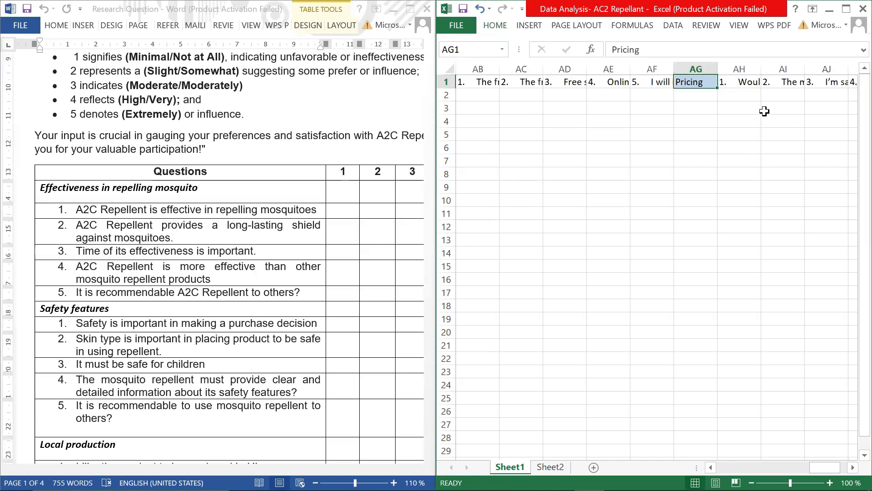
# Enter the heading "OVER-ALL COSTUMER PREFERENCES" in cell AM1, right after the last Pricing question.
pyautogui.press('Right')
pyautogui.press('Right')
pyautogui.press('Right')
pyautogui.press('Right')
pyautogui.press('Right')
pyautogui.press('Right')
pyautogui.press('Right')
pyautogui.press('Right')
pyautogui.press('Right')
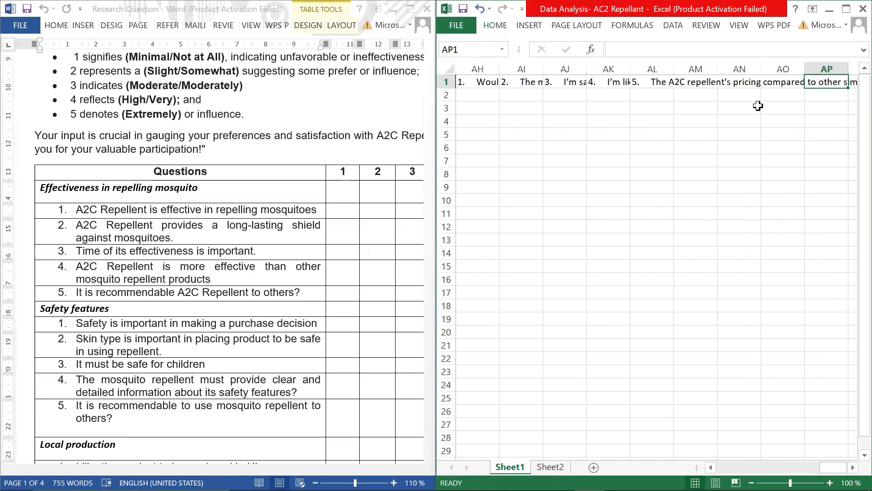
pyautogui.click(699, 81)
pyautogui.write('OVER-AL')
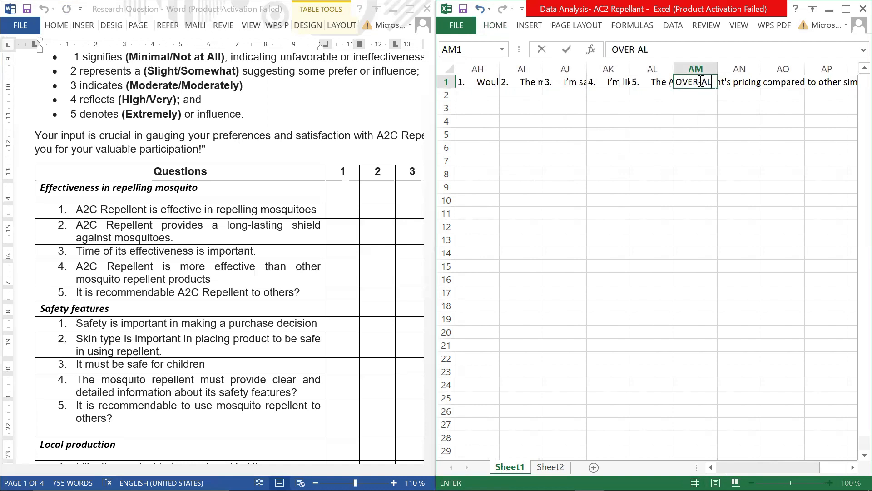
pyautogui.write('L COST')
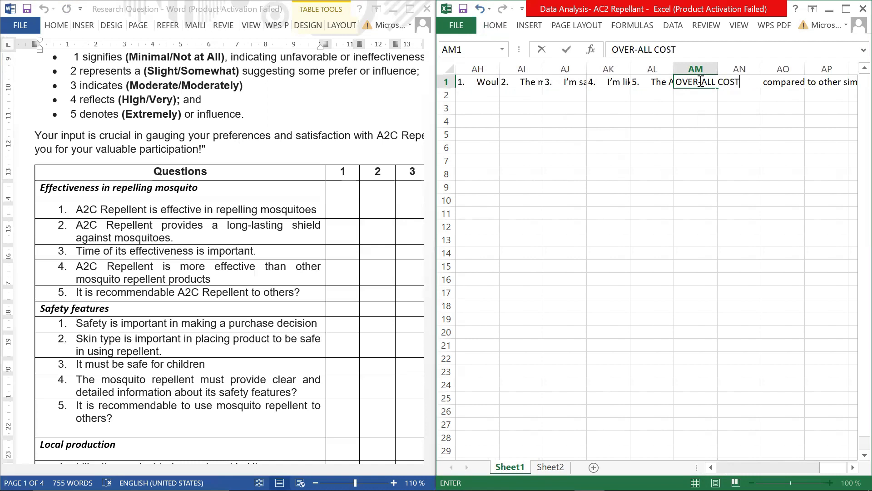
pyautogui.write('UMER')
pyautogui.write(' PREFERENCES')
pyautogui.press('Return')
pyautogui.click(703, 83)
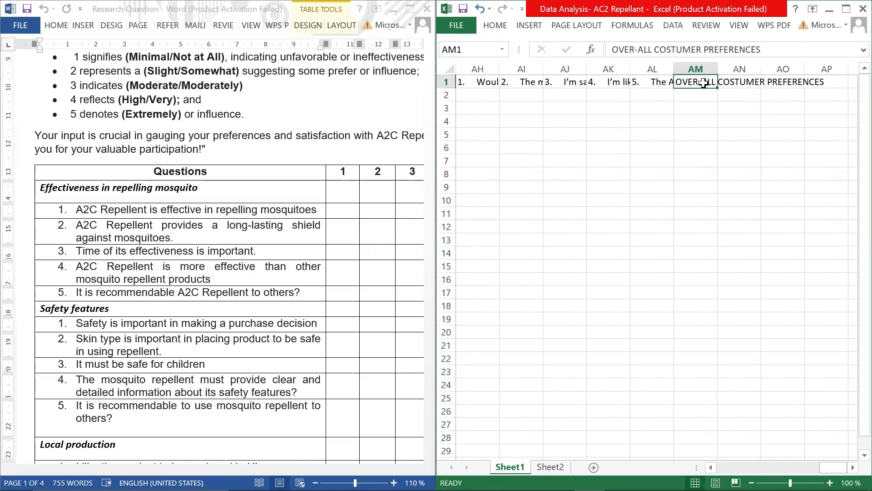
# Fill the whole column AM, which holds the "OVER-ALL COSTUMER PREFERENCES" heading, with light orange.
pyautogui.click(702, 93)
pyautogui.click(695, 70)
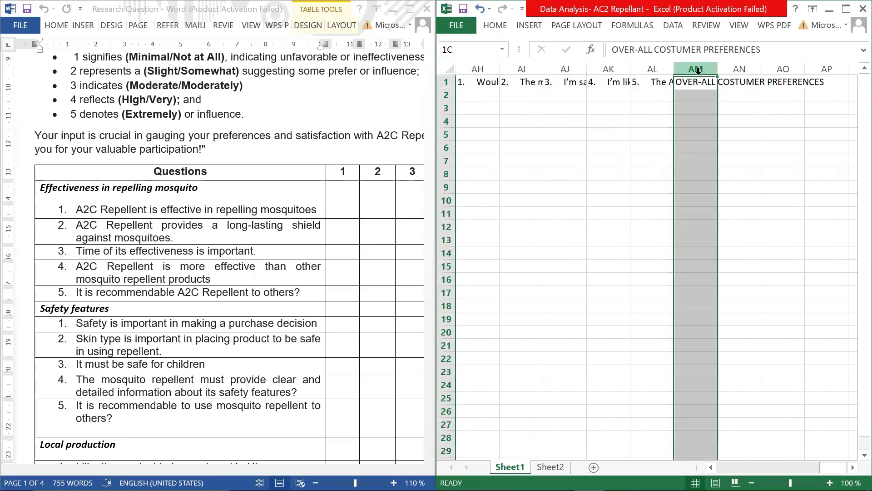
pyautogui.click(791, 306)
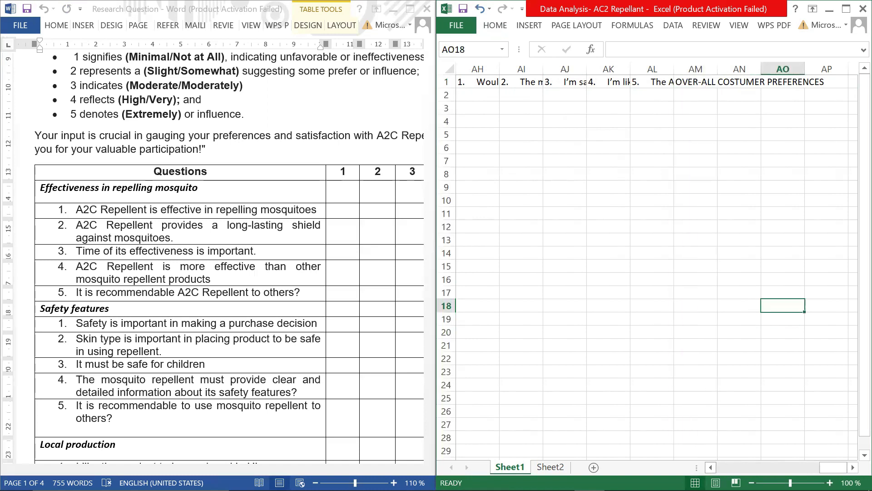
pyautogui.hscroll(-6, 654, 268)
pyautogui.hscroll(-6, 654, 268)
pyautogui.hscroll(-3, 654, 268)
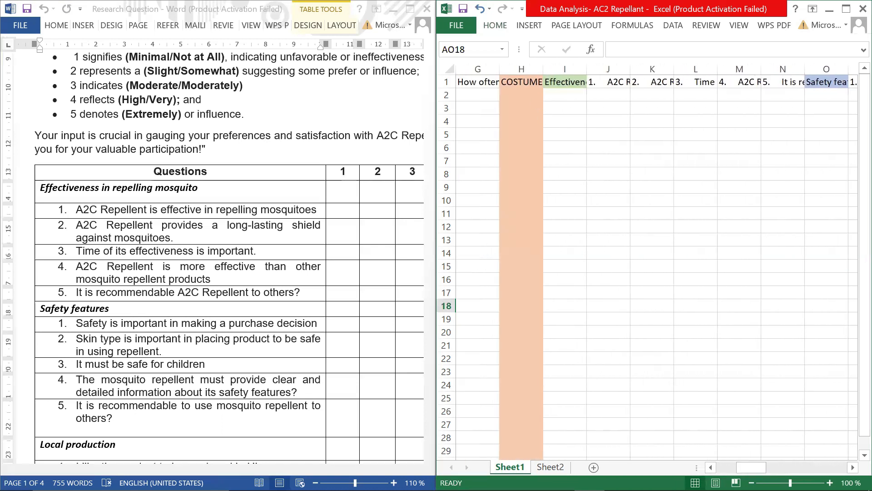
pyautogui.moveTo(751, 467); pyautogui.dragTo(831, 467)
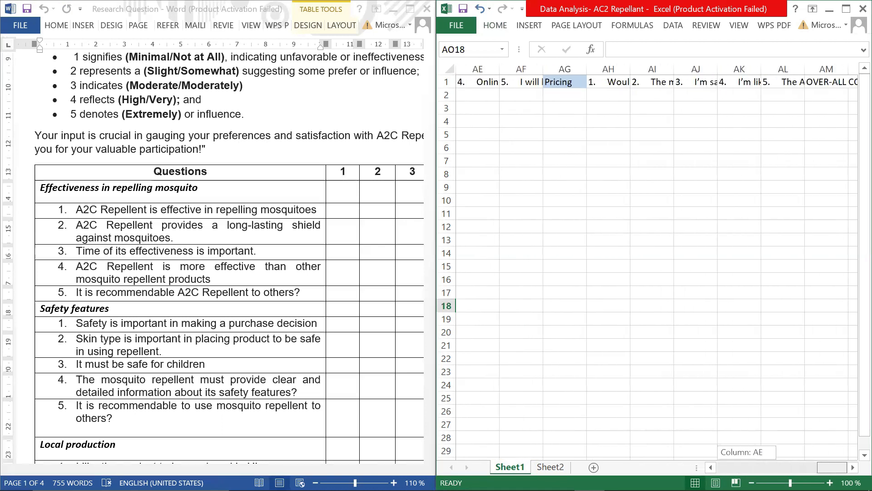
pyautogui.click(826, 68)
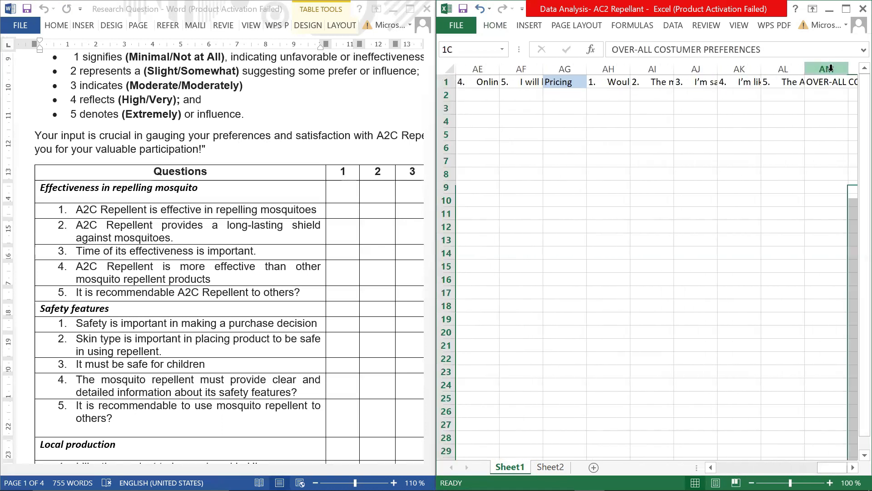
pyautogui.click(495, 29)
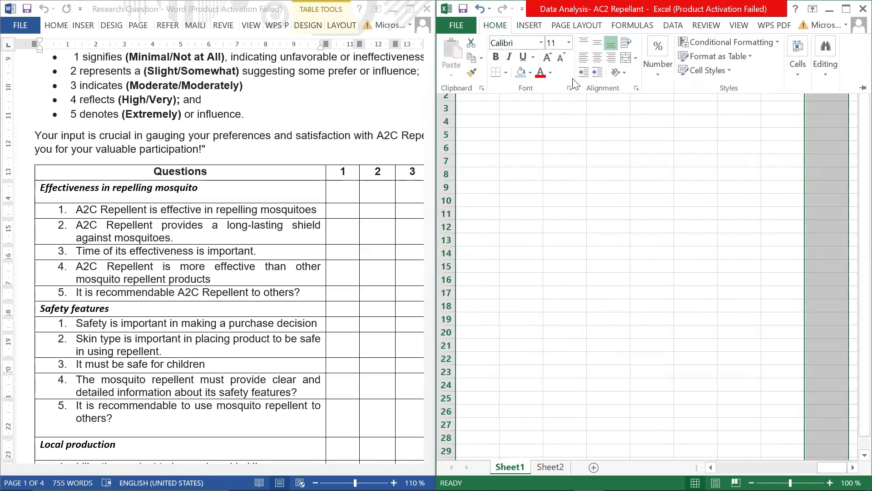
pyautogui.click(529, 74)
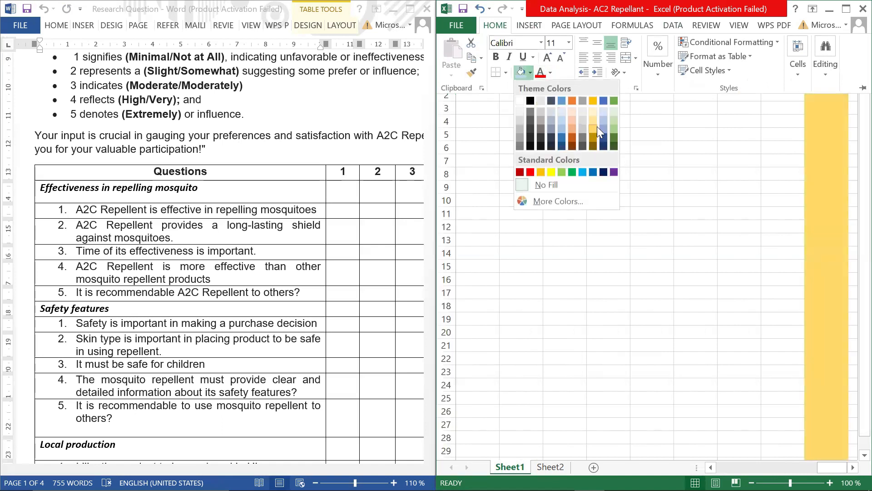
pyautogui.click(573, 126)
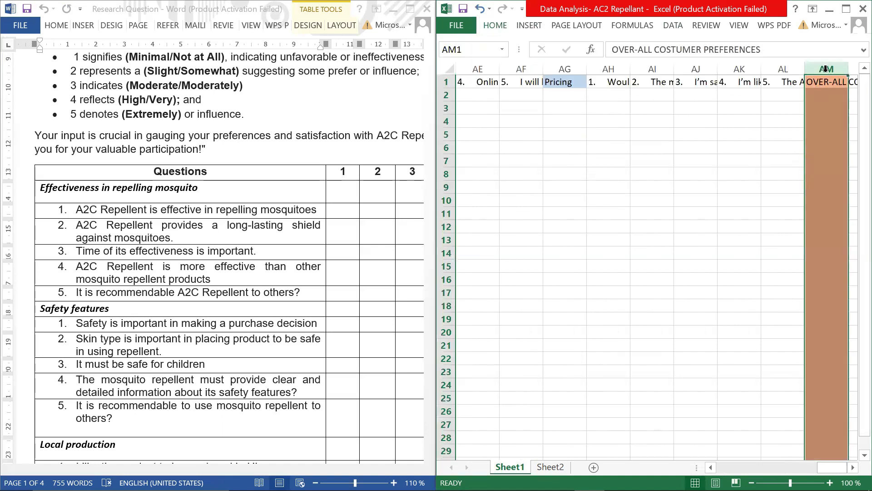
# Find the Customer Satisfaction section in the questionnaire and enter the heading "COSTUMER SATISFACTION" in cell AN1 of Sheet1.
pyautogui.click(831, 82)
pyautogui.press('Right')
pyautogui.hscroll(4, 831, 83)
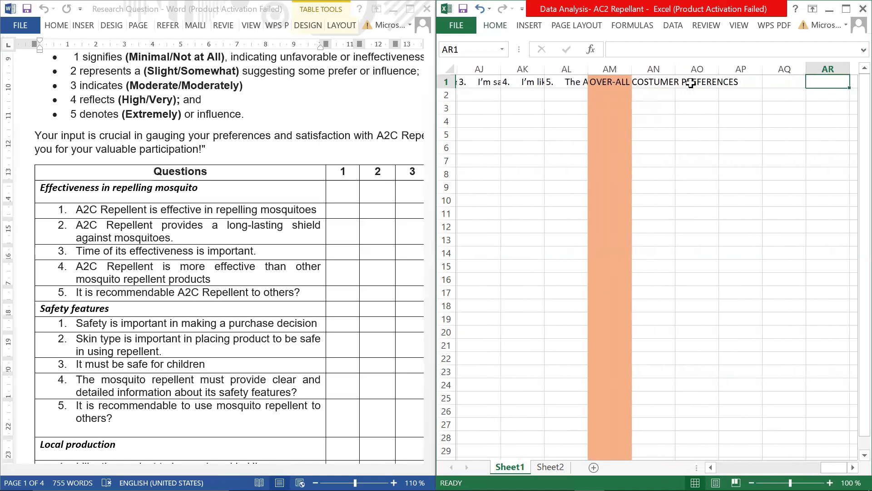
pyautogui.click(258, 196)
pyautogui.scroll(-20, 259, 196)
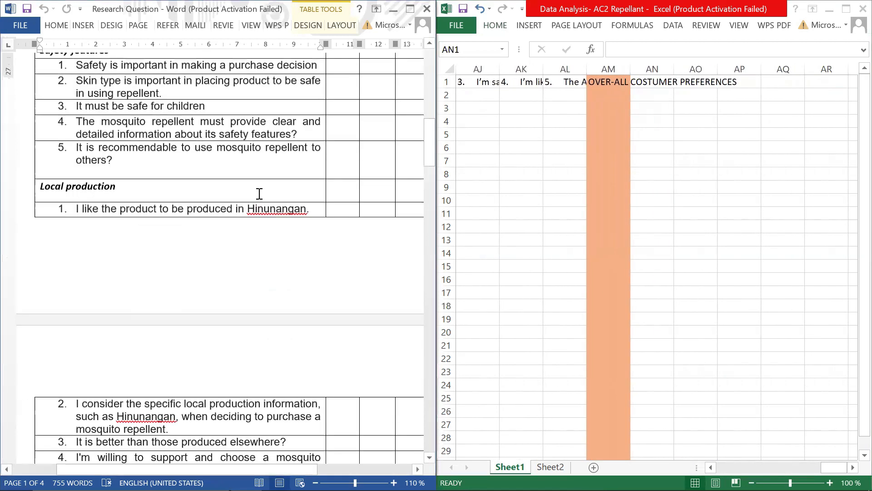
pyautogui.scroll(-10, 259, 194)
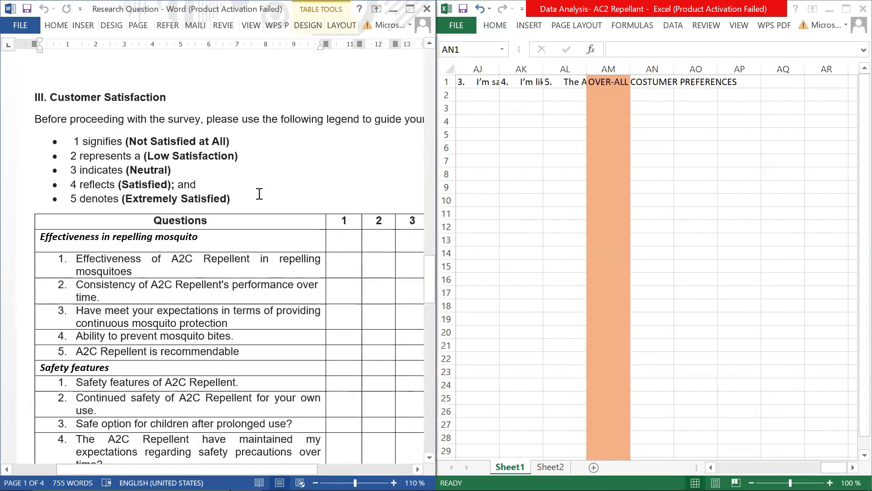
pyautogui.click(702, 106)
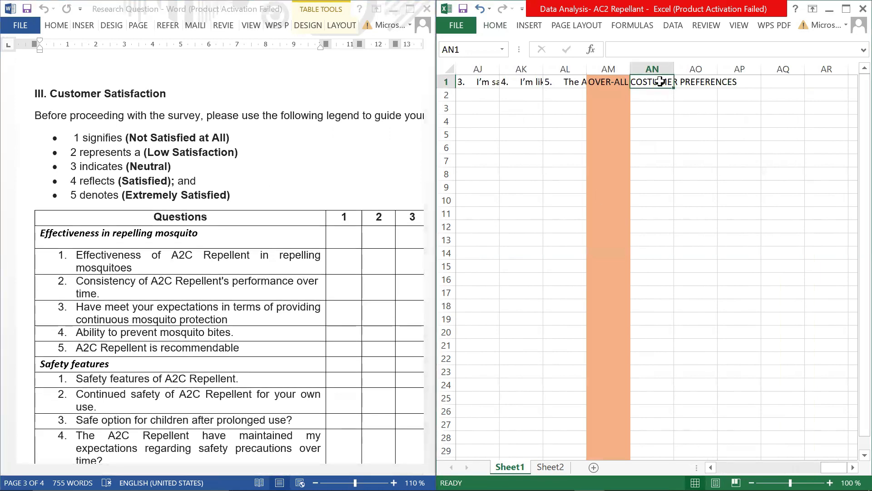
pyautogui.write('COSTUMER SATISFACTION')
pyautogui.press('Return')
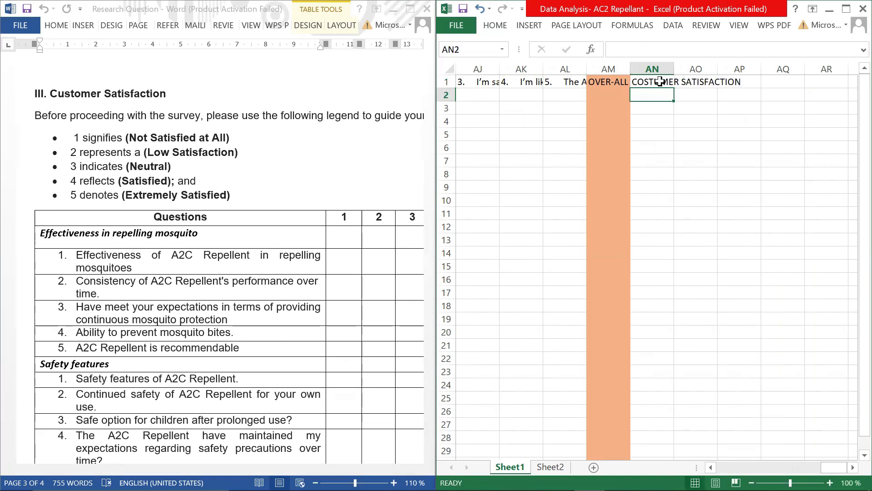
# Fill the whole "COSTUMER SATISFACTION" column AN with light green.
pyautogui.click(654, 69)
pyautogui.click(493, 26)
pyautogui.click(530, 72)
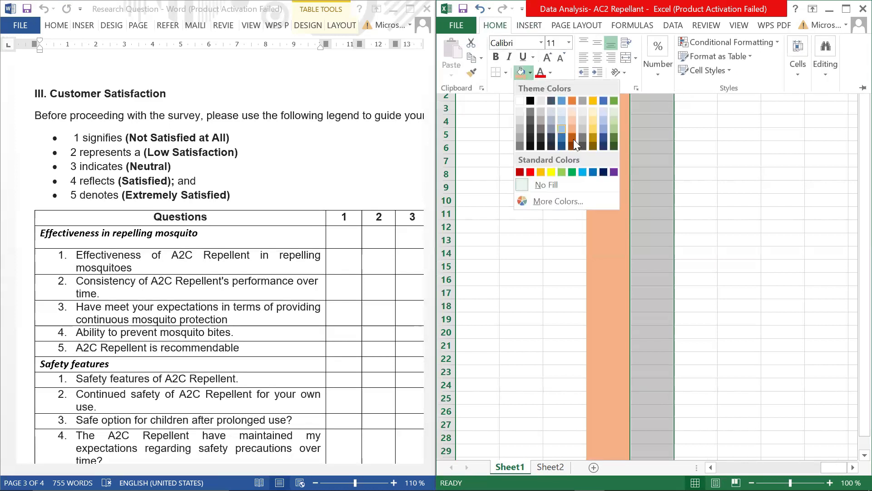
pyautogui.click(614, 123)
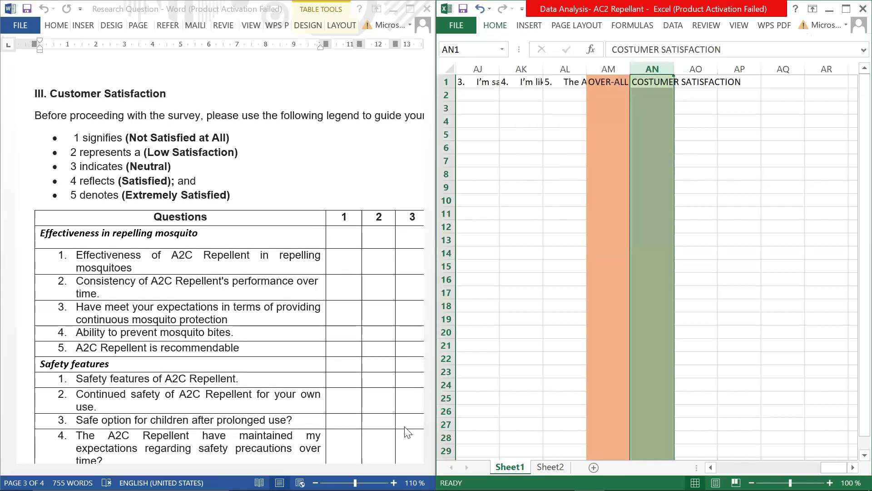
# Copy the Questions column of the Customer Satisfaction table in Word, from Effectiveness in repelling mosquito through the last Pricing item.
pyautogui.click(147, 317)
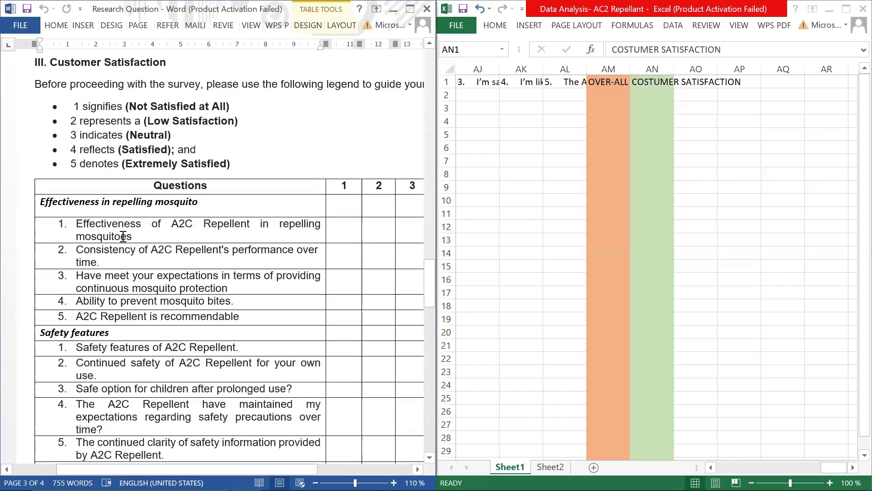
pyautogui.scroll(-1, 145, 298)
pyautogui.moveTo(145, 298); pyautogui.dragTo(148, 214)
pyautogui.rightClick(148, 217)
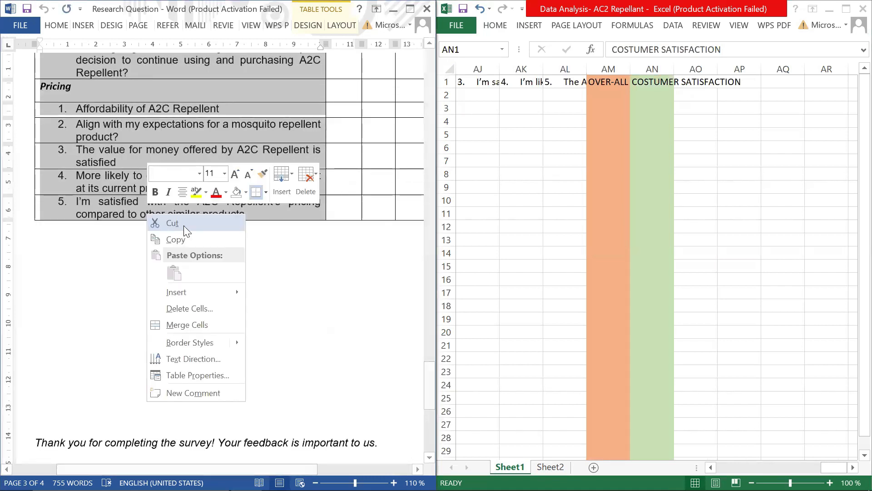
pyautogui.click(191, 239)
# Paste the copied Customer Satisfaction items into Sheet2 of the Excel workbook from cell A33, matching the destination formatting.
pyautogui.click(550, 466)
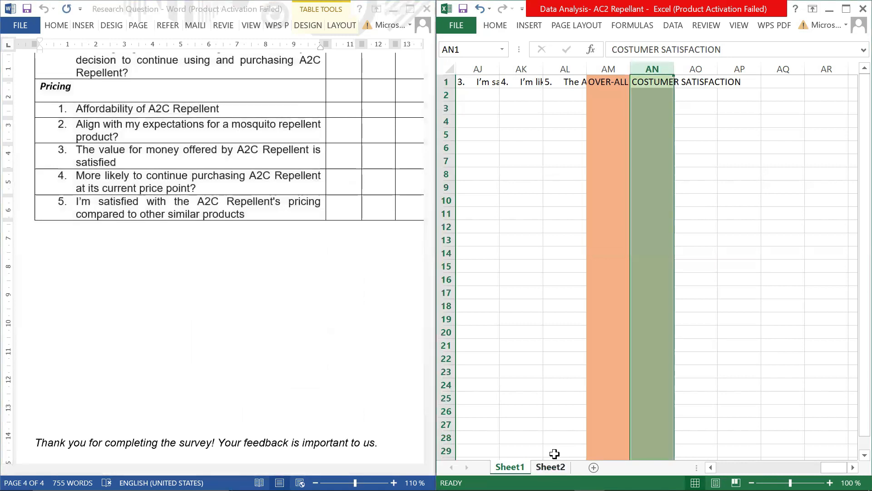
pyautogui.hotkey('ctrl', 'v')
pyautogui.scroll(-8, 480, 244)
pyautogui.click(477, 200)
pyautogui.click(478, 187)
pyautogui.rightClick(477, 188)
pyautogui.click(525, 241)
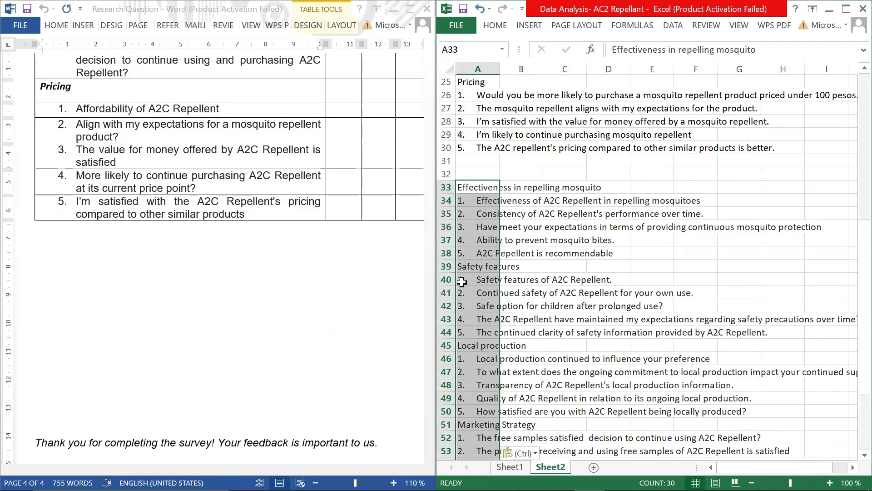
# Copy the satisfaction items in A33:A62 of Sheet2 and paste them transposed into row 1 of Sheet1, starting at AO1.
pyautogui.scroll(-4, 464, 283)
pyautogui.rightClick(464, 283)
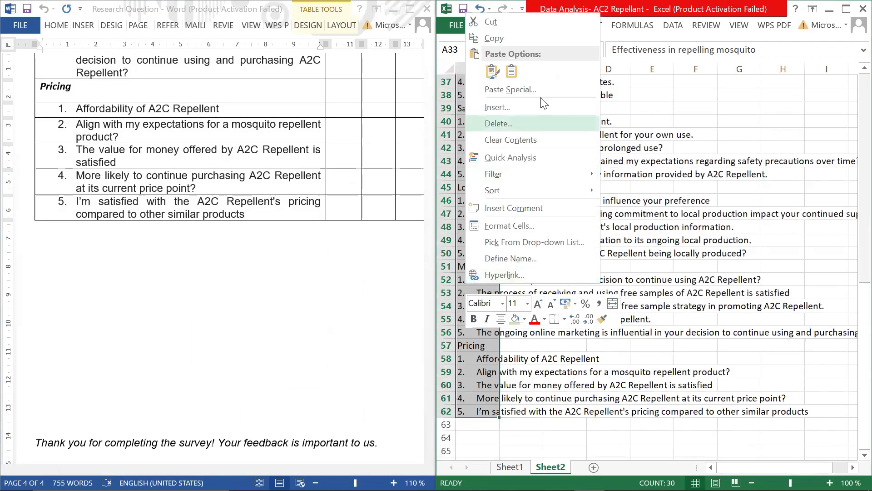
pyautogui.click(536, 38)
pyautogui.scroll(6, 647, 268)
pyautogui.hotkey('ctrl', 'pageup')
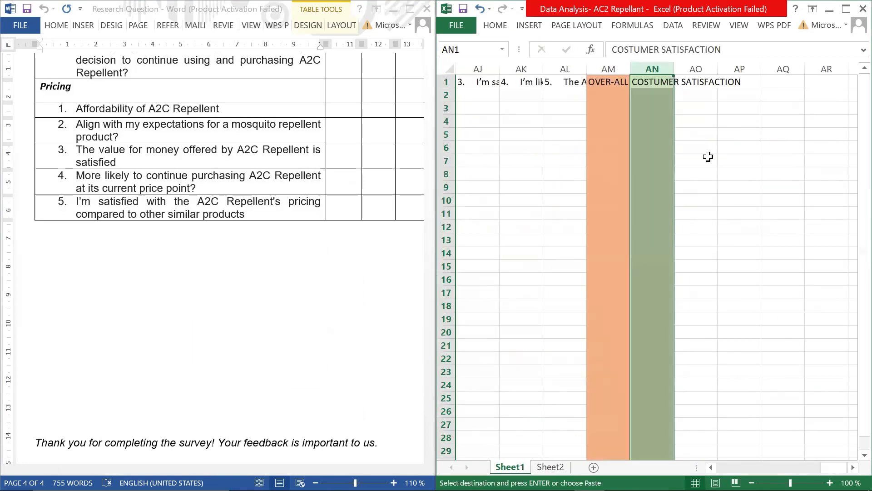
pyautogui.click(695, 84)
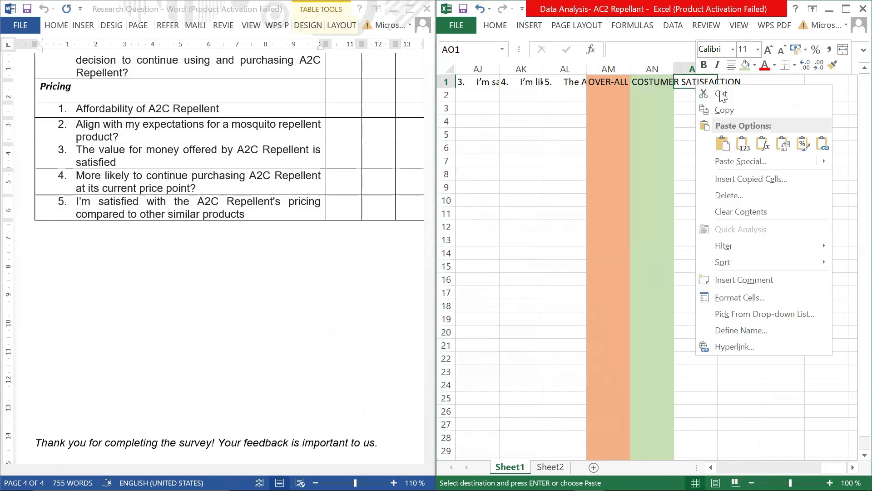
pyautogui.click(782, 143)
pyautogui.click(753, 129)
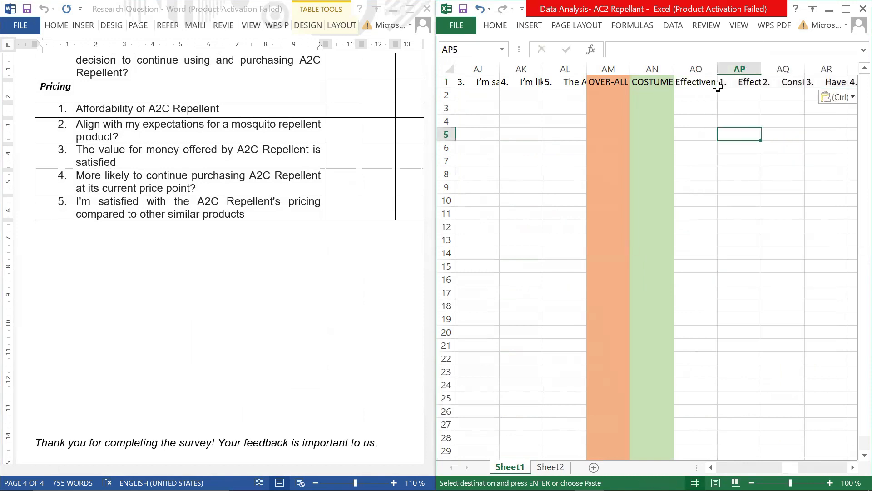
# Fill the "Effectiveness in repelling mosquito" heading in cell AO1 with a light theme color.
pyautogui.click(708, 83)
pyautogui.click(491, 26)
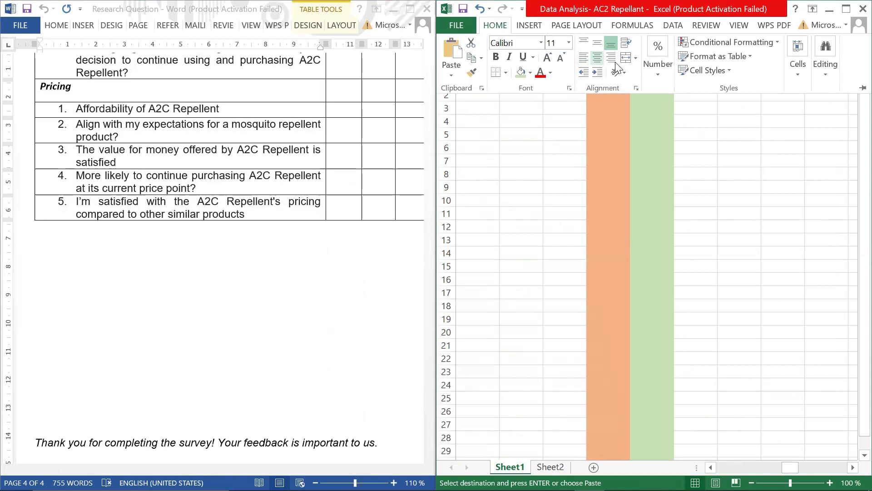
pyautogui.click(530, 73)
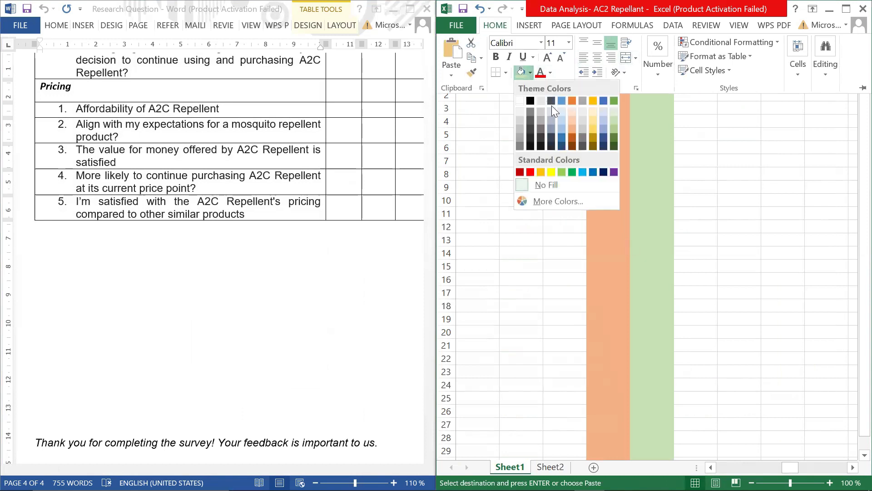
pyautogui.click(602, 119)
# Fill the "Safety features" heading in cell AU1 with light blue.
pyautogui.press('Right')
pyautogui.press('Right')
pyautogui.press('Right')
pyautogui.press('Right')
pyautogui.press('Right')
pyautogui.press('Right')
pyautogui.press('Right')
pyautogui.press('Right')
pyautogui.press('Right')
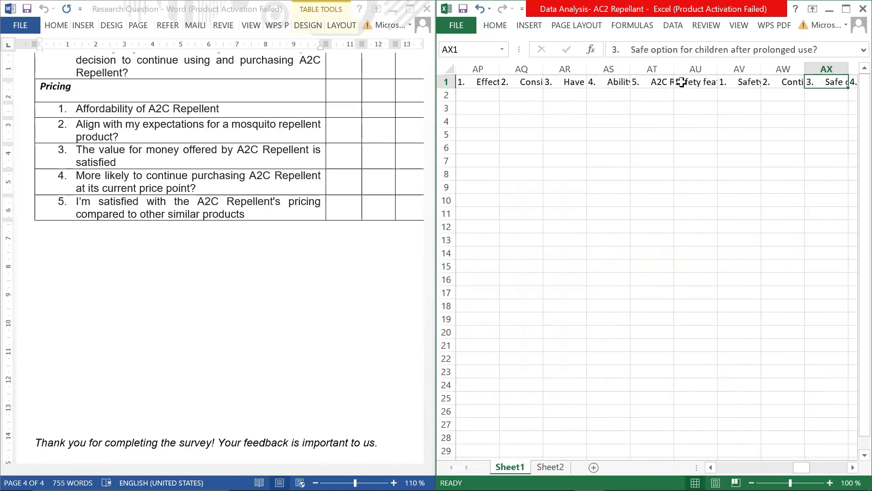
pyautogui.click(682, 82)
pyautogui.click(493, 27)
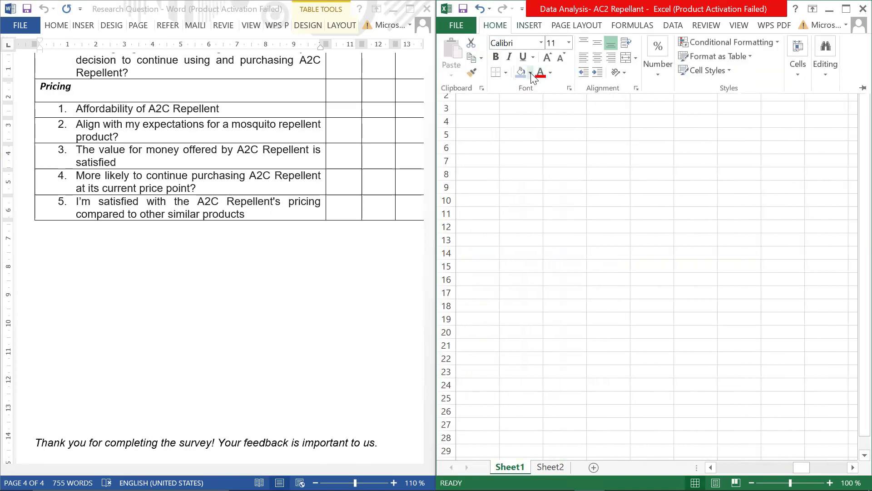
pyautogui.click(530, 73)
pyautogui.click(603, 118)
# Fill the "Local production" heading in cell BA1 with light gold.
pyautogui.press('Right')
pyautogui.press('Right')
pyautogui.press('Right')
pyautogui.press('Right')
pyautogui.press('Right')
pyautogui.press('Right')
pyautogui.press('Right')
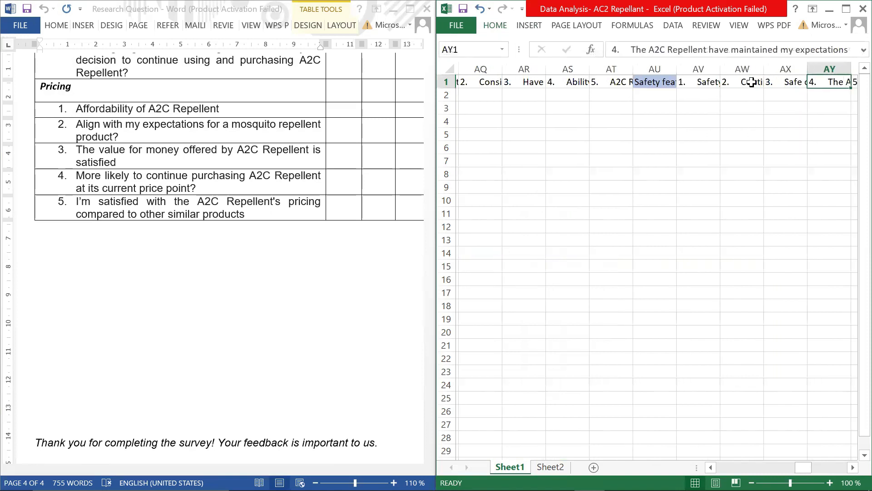
pyautogui.press('Left')
pyautogui.press('Left')
pyautogui.press('Right')
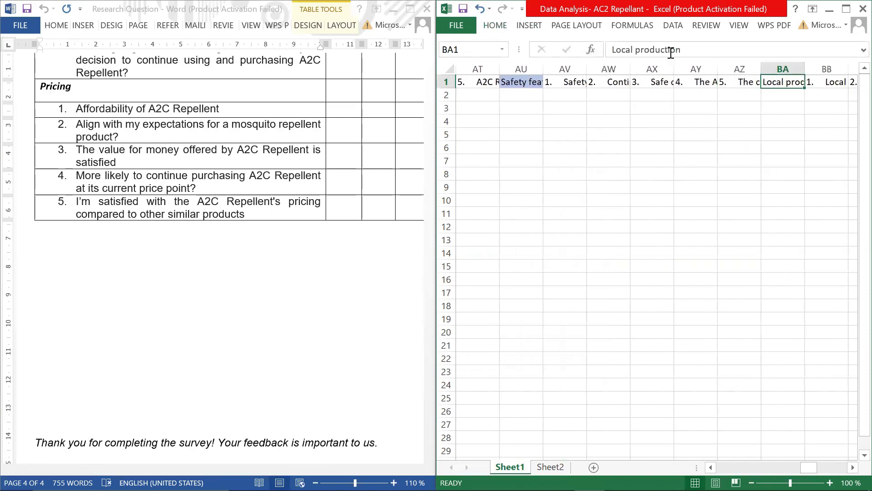
pyautogui.click(500, 26)
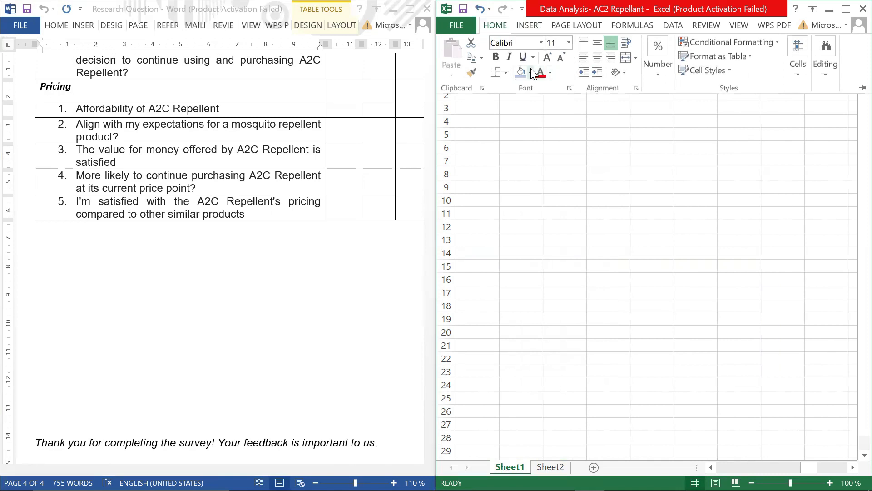
pyautogui.click(530, 73)
pyautogui.click(592, 121)
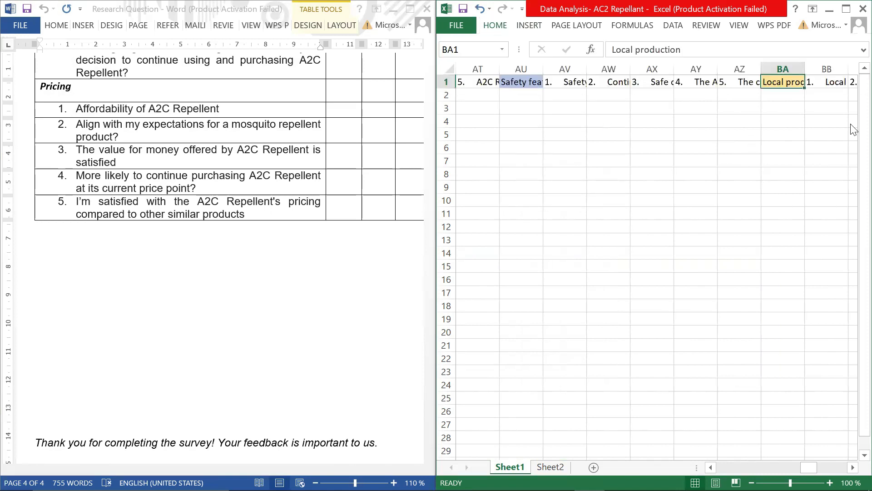
# Fill the "Marketing Strategy" heading in cell BG1 with light blue.
pyautogui.click(827, 82)
pyautogui.press('Right')
pyautogui.press('Right')
pyautogui.press('Right')
pyautogui.press('Right')
pyautogui.press('Right')
pyautogui.click(789, 82)
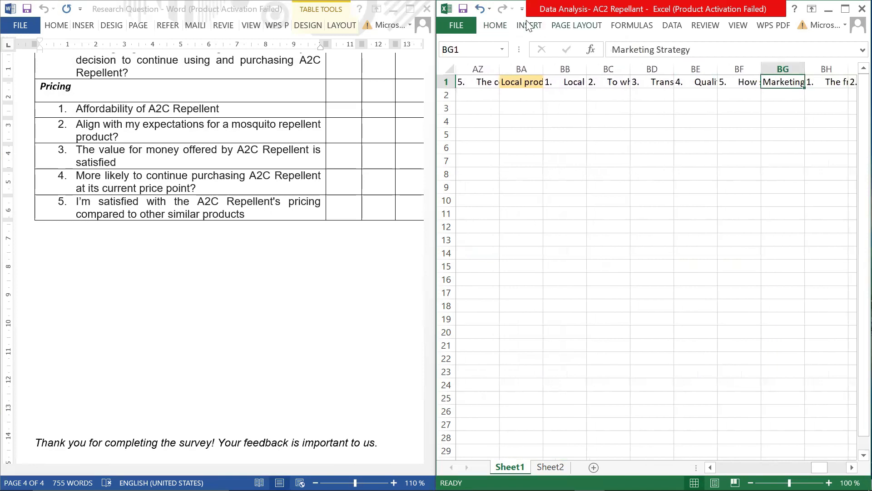
pyautogui.click(498, 25)
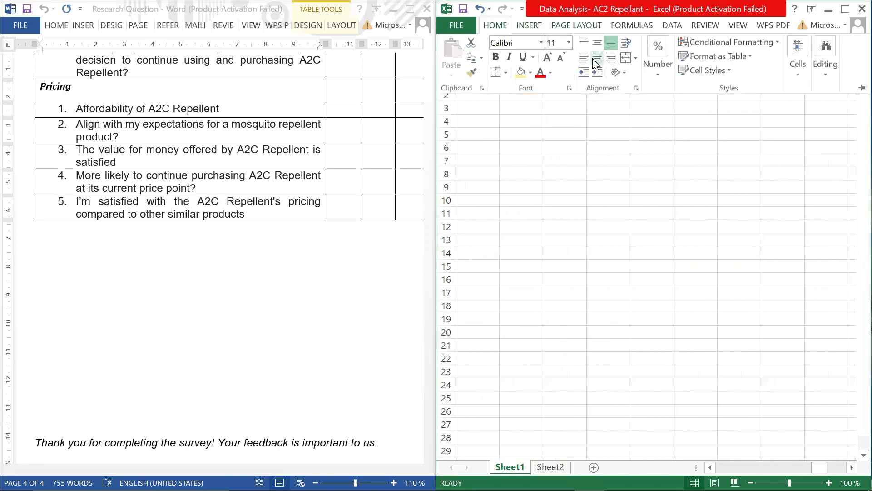
pyautogui.click(530, 73)
pyautogui.click(558, 121)
# Fill the "Pricing" heading in cell BM1 with light green.
pyautogui.click(833, 82)
pyautogui.click(833, 81)
pyautogui.click(833, 82)
pyautogui.click(835, 82)
pyautogui.click(836, 82)
pyautogui.click(836, 82)
pyautogui.click(836, 82)
pyautogui.click(776, 82)
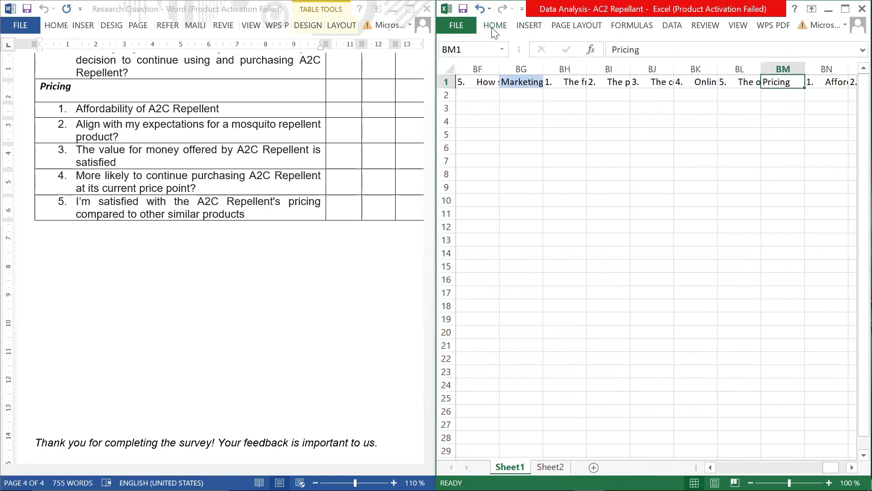
pyautogui.click(493, 28)
pyautogui.click(530, 73)
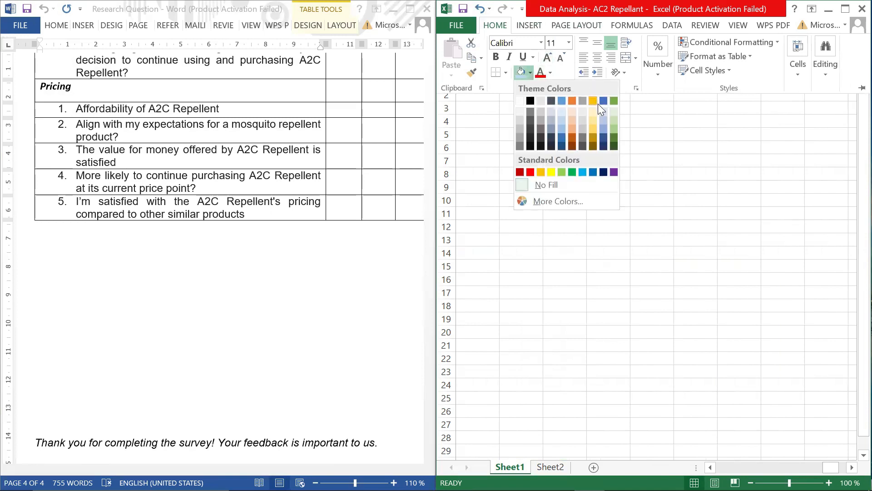
pyautogui.click(611, 119)
# Enter the heading "OVERALL-COSTUMER SATISFACTION" in cell BS1, after the last pricing item.
pyautogui.click(832, 133)
pyautogui.press('Right')
pyautogui.press('Right')
pyautogui.press('Right')
pyautogui.press('Right')
pyautogui.press('Right')
pyautogui.press('Right')
pyautogui.press('Right')
pyautogui.press('Right')
pyautogui.click(722, 103)
pyautogui.click(679, 83)
pyautogui.click(663, 82)
pyautogui.write('OVERALL-COSTUMER')
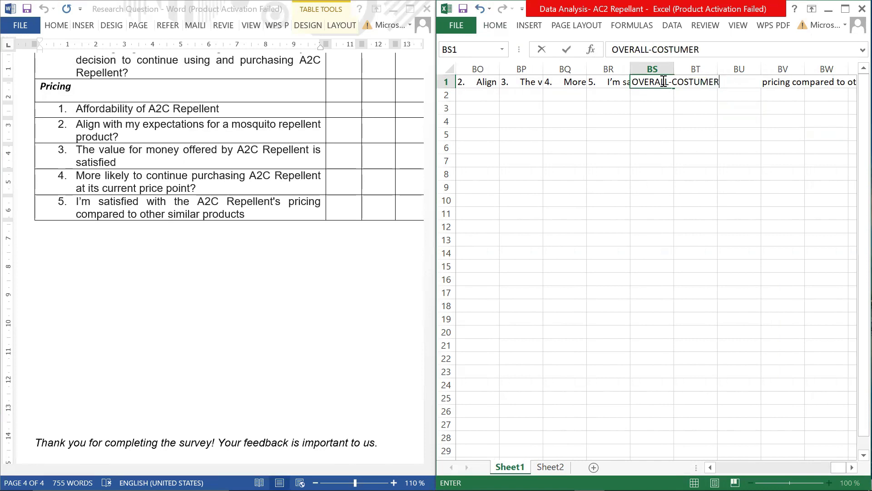
pyautogui.write(' SATISFACTION')
pyautogui.click(723, 188)
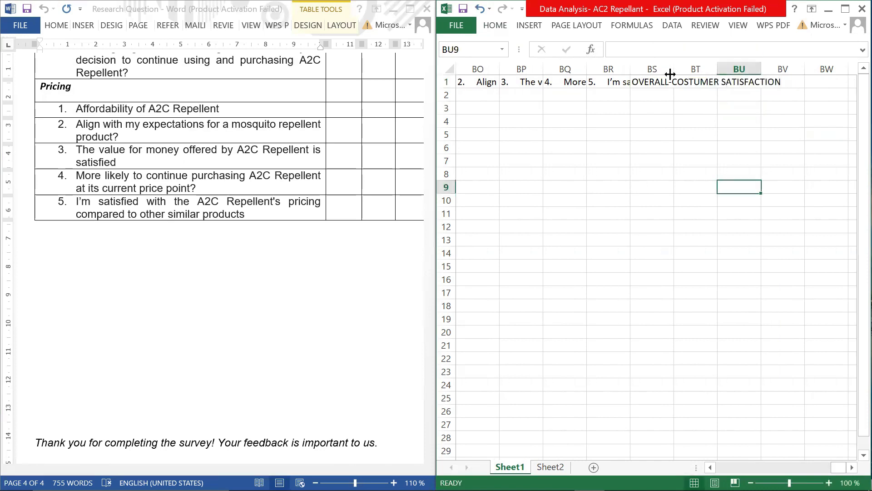
# Fill the whole overall satisfaction column BS with a light green theme color.
pyautogui.click(666, 71)
pyautogui.click(495, 27)
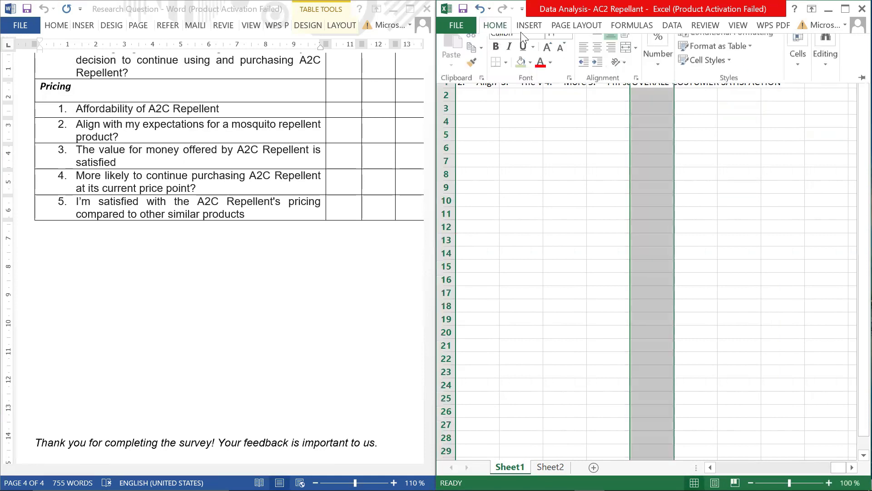
pyautogui.click(530, 73)
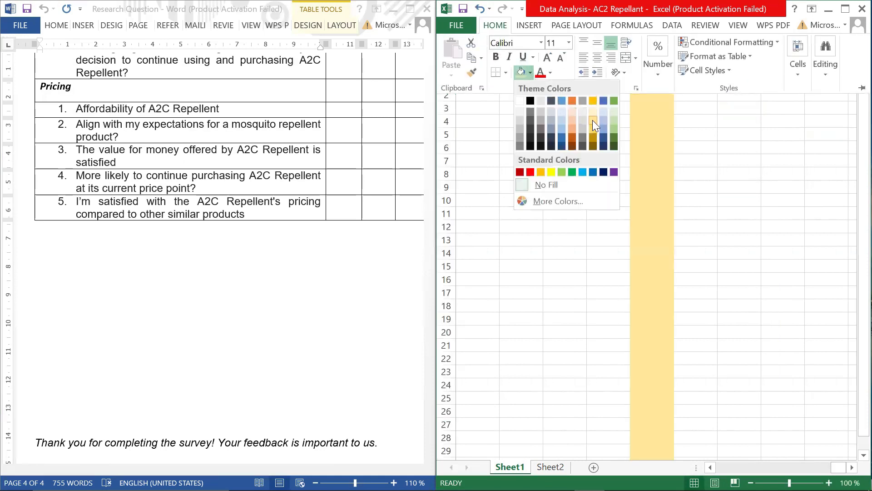
pyautogui.click(592, 120)
pyautogui.click(530, 74)
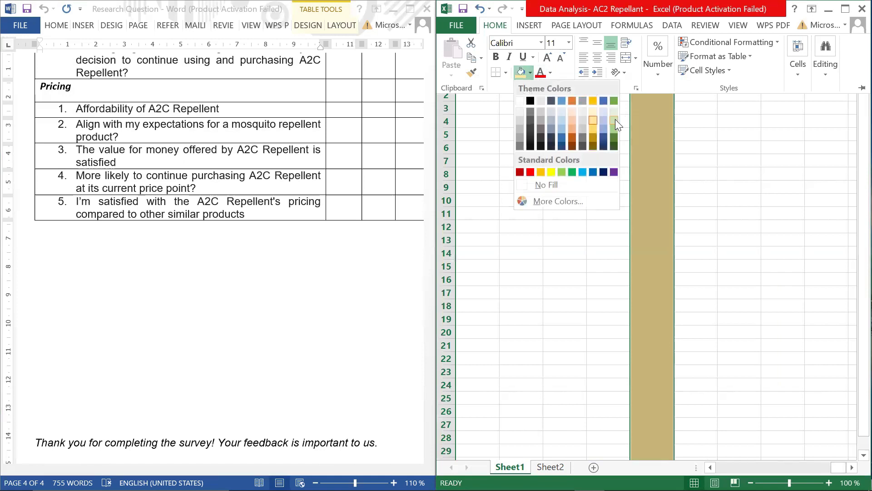
pyautogui.click(617, 120)
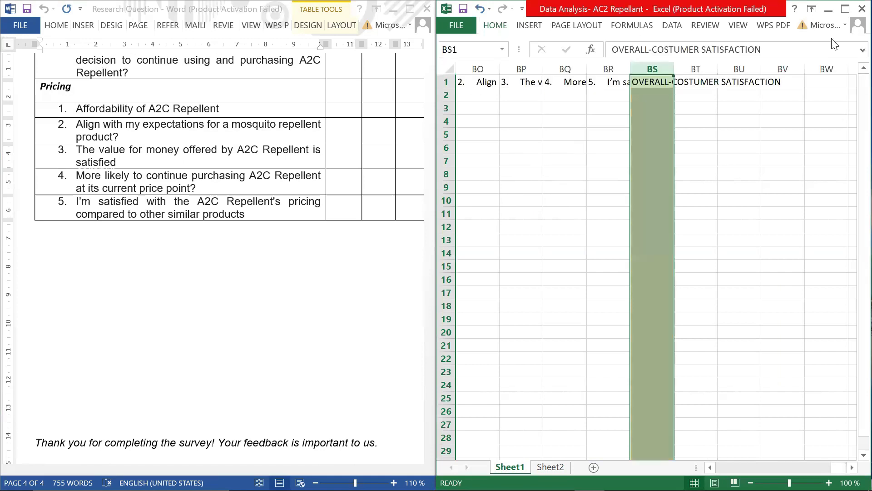
# Maximize the workbook window and make all the headings in row 1 bold.
pyautogui.click(845, 9)
pyautogui.moveTo(811, 467); pyautogui.dragTo(550, 469)
pyautogui.click(146, 119)
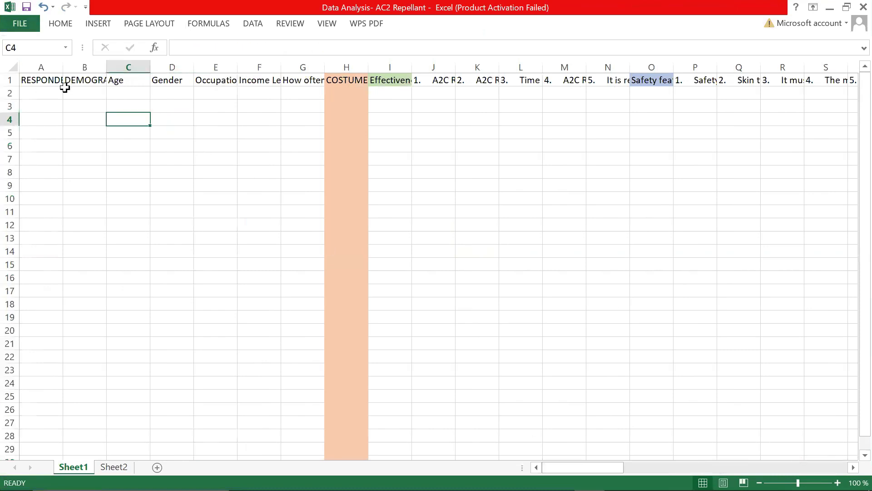
pyautogui.click(232, 129)
pyautogui.click(645, 251)
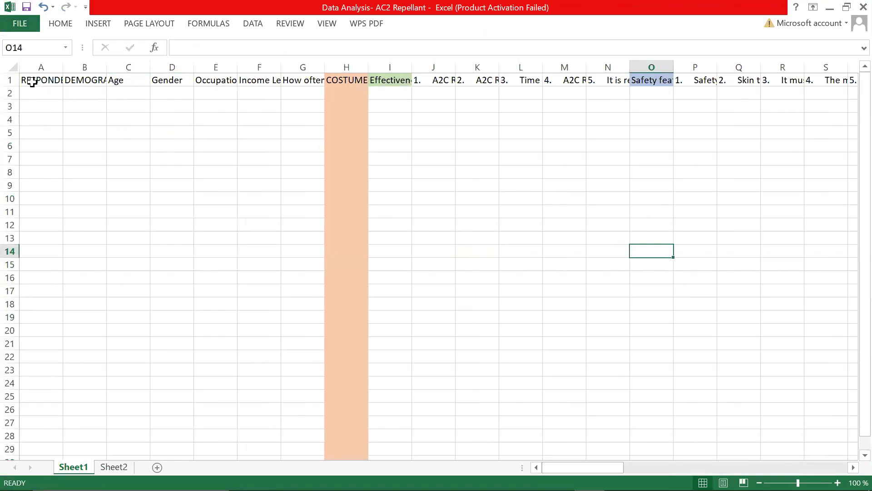
pyautogui.click(10, 78)
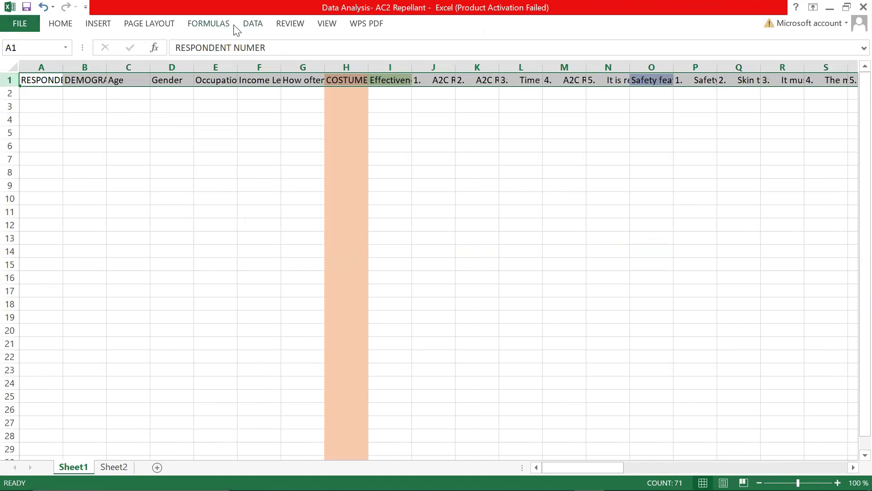
pyautogui.click(253, 27)
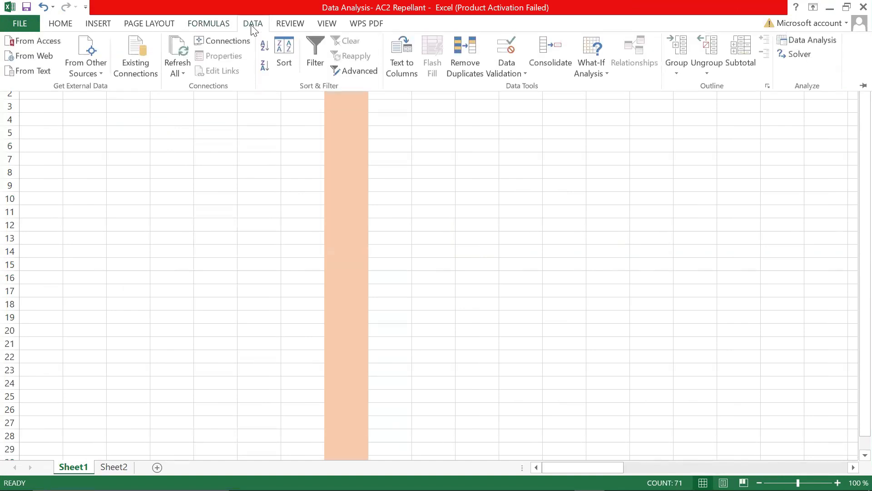
pyautogui.click(56, 24)
pyautogui.click(108, 65)
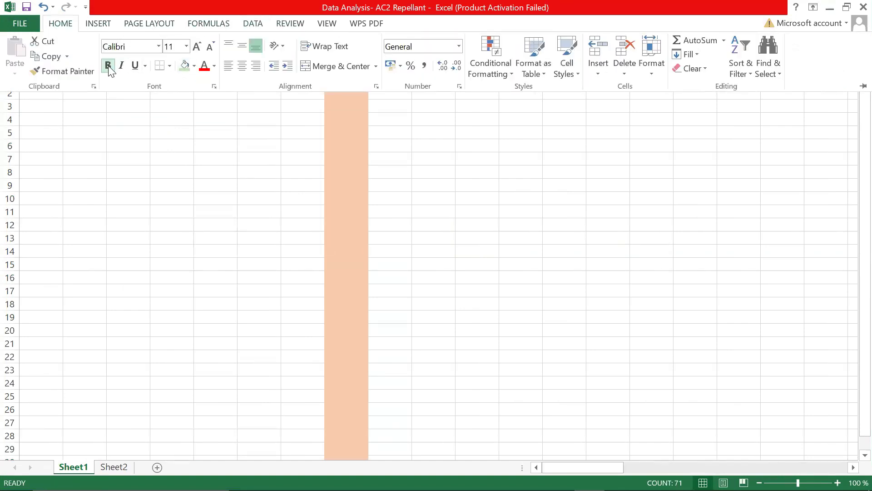
pyautogui.click(274, 160)
# Freeze the panes at cell B2 to keep heading row 1 and respondent column A in view.
pyautogui.click(83, 94)
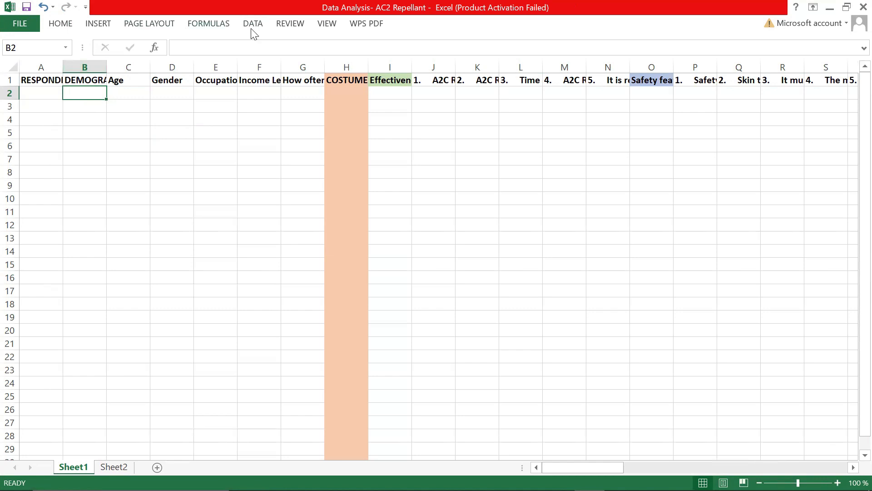
pyautogui.click(327, 24)
pyautogui.click(416, 72)
pyautogui.click(446, 99)
pyautogui.click(142, 158)
pyautogui.click(141, 158)
# Check the frozen panes by going through the headings across row 2, returning to the first columns.
pyautogui.click(93, 95)
pyautogui.press('Right')
pyautogui.press('Right')
pyautogui.press('Right')
pyautogui.press('Right')
pyautogui.press('Right')
pyautogui.press('Right')
pyautogui.press('Right')
pyautogui.press('Right')
pyautogui.press('Right')
pyautogui.press('Right')
pyautogui.press('Right')
pyautogui.press('Right')
pyautogui.press('Right')
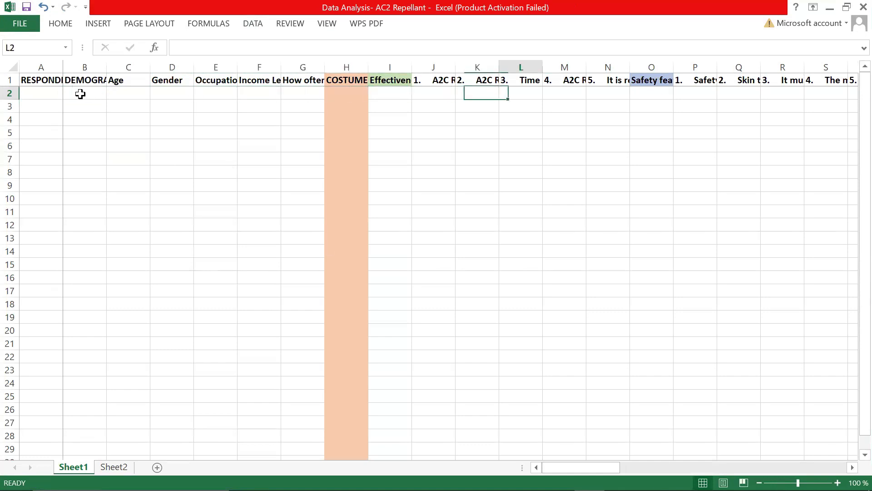
pyautogui.press('Right')
pyautogui.press('Right')
pyautogui.press('Right')
pyautogui.press('Right')
pyautogui.press('Right')
pyautogui.press('Right')
pyautogui.press('Right')
pyautogui.press('Right')
pyautogui.press('Right')
pyautogui.press('Right')
pyautogui.press('Right')
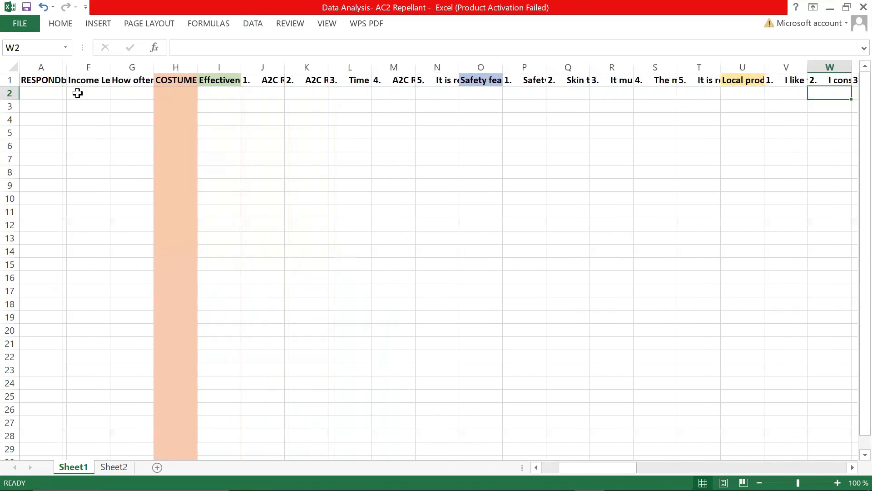
pyautogui.press('Right')
pyautogui.press('Right')
pyautogui.press('Right')
pyautogui.press('Right')
pyautogui.press('Right')
pyautogui.press('Right')
pyautogui.press('Right')
pyautogui.press('Right')
pyautogui.press('Right')
pyautogui.press('Right')
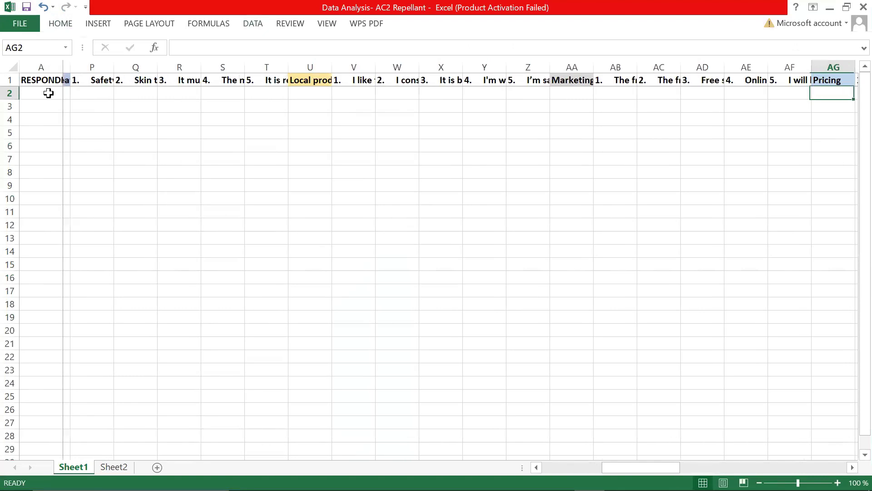
pyautogui.press('Right')
pyautogui.press('Right')
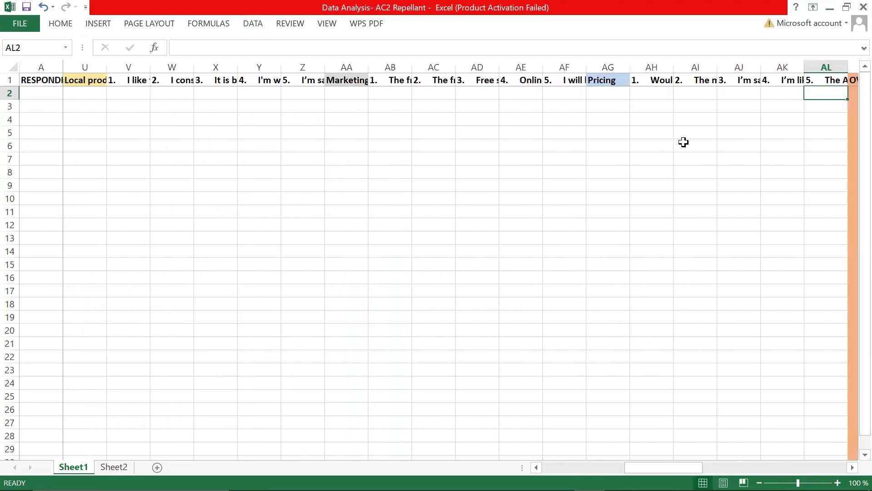
pyautogui.press('Right')
pyautogui.press('Right')
pyautogui.press('Right')
pyautogui.press('Right')
pyautogui.press('Right')
pyautogui.press('Right')
pyautogui.press('Right')
pyautogui.press('Right')
pyautogui.press('Right')
pyautogui.press('Right')
pyautogui.press('Right')
pyautogui.press('Right')
pyautogui.press('Right')
pyautogui.press('Right')
pyautogui.press('Right')
pyautogui.press('Right')
pyautogui.moveTo(733, 467); pyautogui.dragTo(541, 468)
# View the scanned survey form beside the worksheet, with the form at 56% and the sheet at 115% zoom.
pyautogui.click(346, 225)
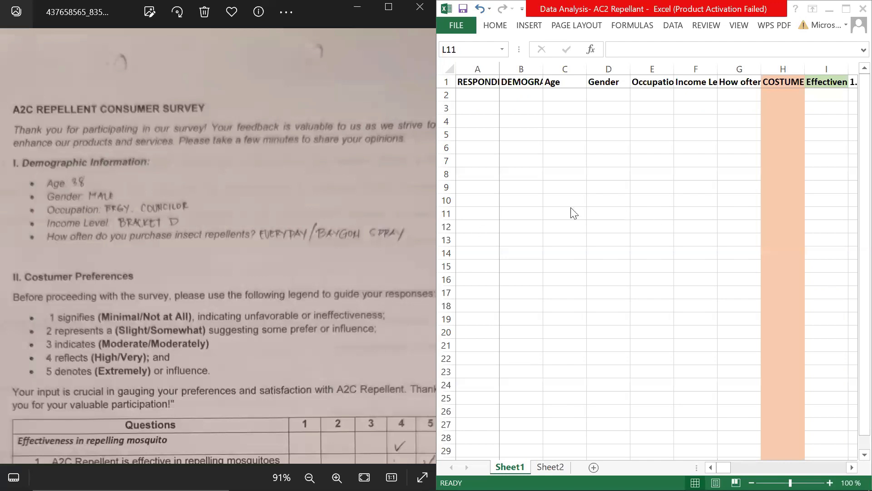
pyautogui.keyDown('ctrl'); pyautogui.scroll(-2, 549, 198); pyautogui.keyUp('ctrl')
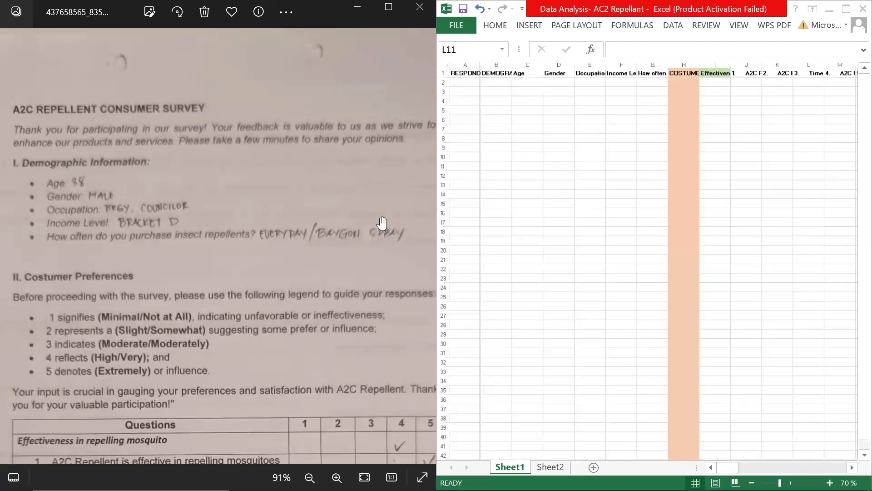
pyautogui.keyDown('ctrl'); pyautogui.scroll(3, 665, 238); pyautogui.keyUp('ctrl')
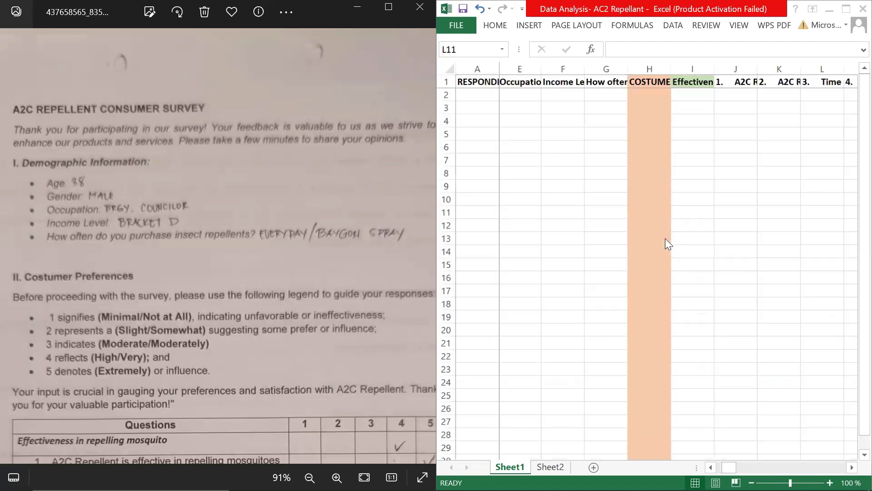
pyautogui.moveTo(731, 468)
pyautogui.mouseDown()
pyautogui.moveTo(713, 468)
pyautogui.moveTo(722, 468)
pyautogui.mouseUp()
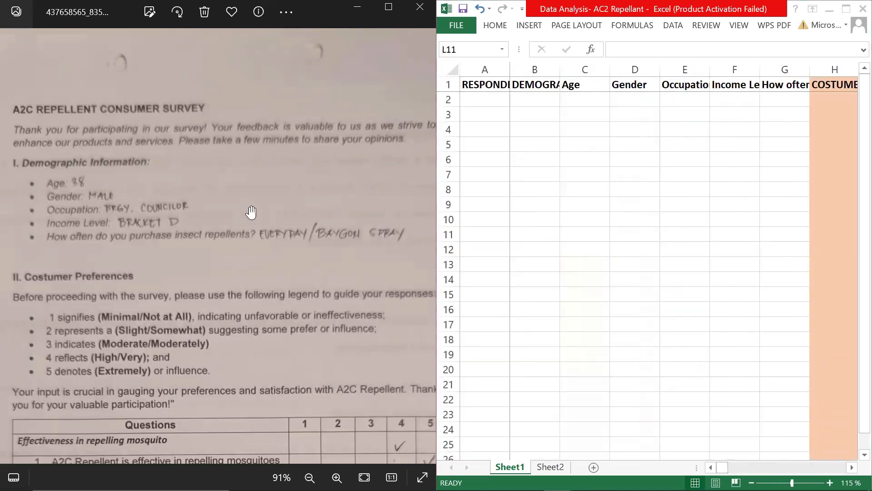
pyautogui.scroll(-3, 193, 196)
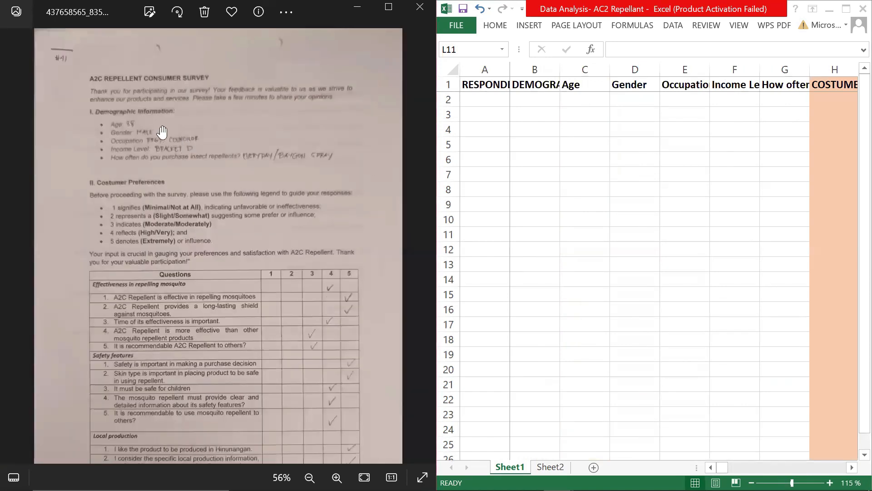
pyautogui.click(605, 195)
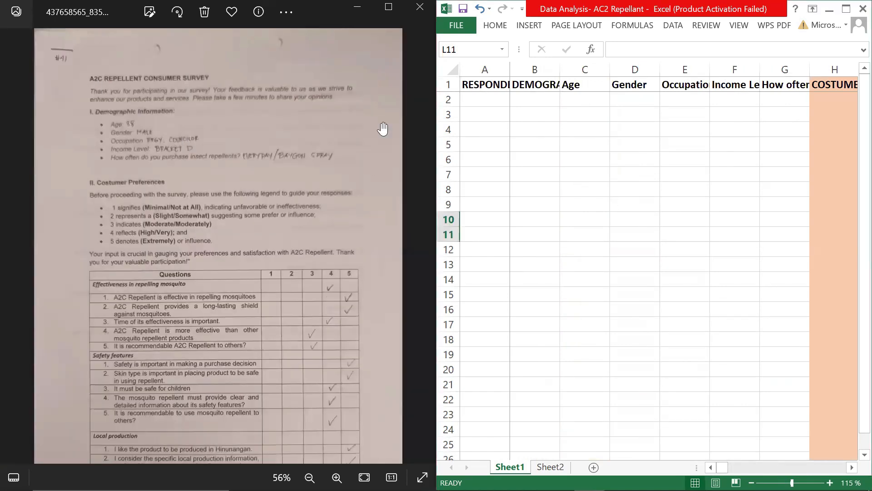
pyautogui.click(501, 99)
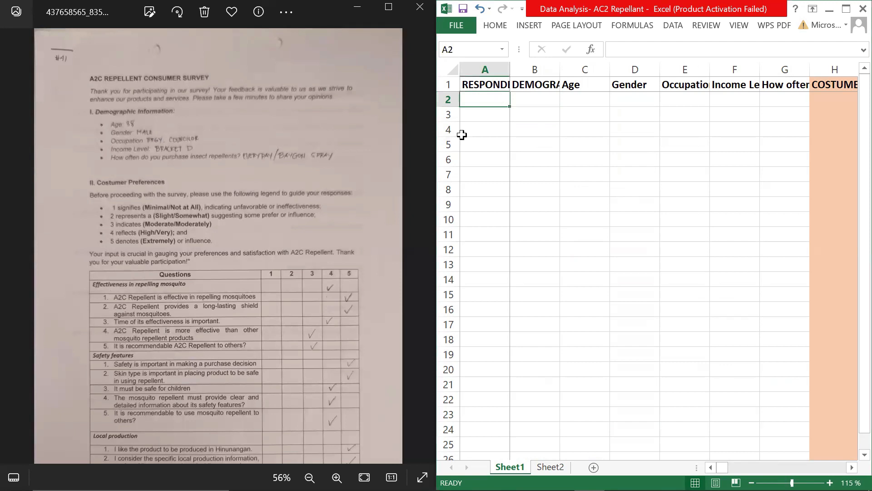
pyautogui.click(341, 108)
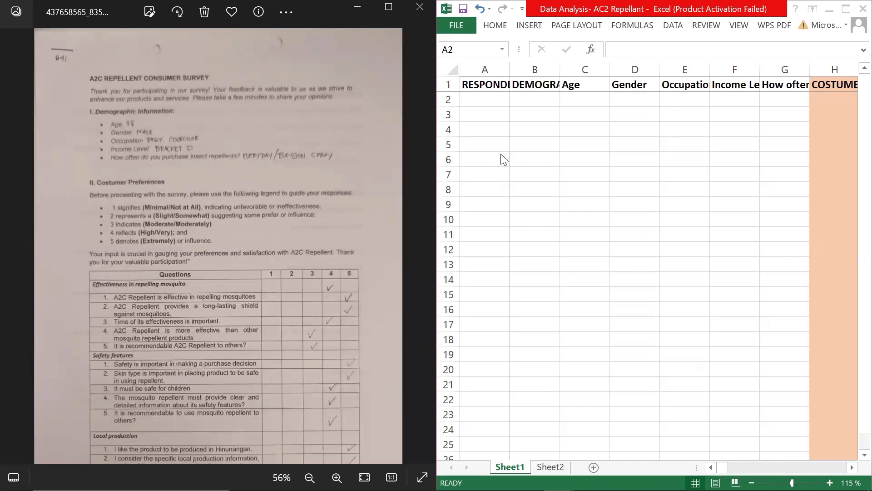
pyautogui.click(735, 164)
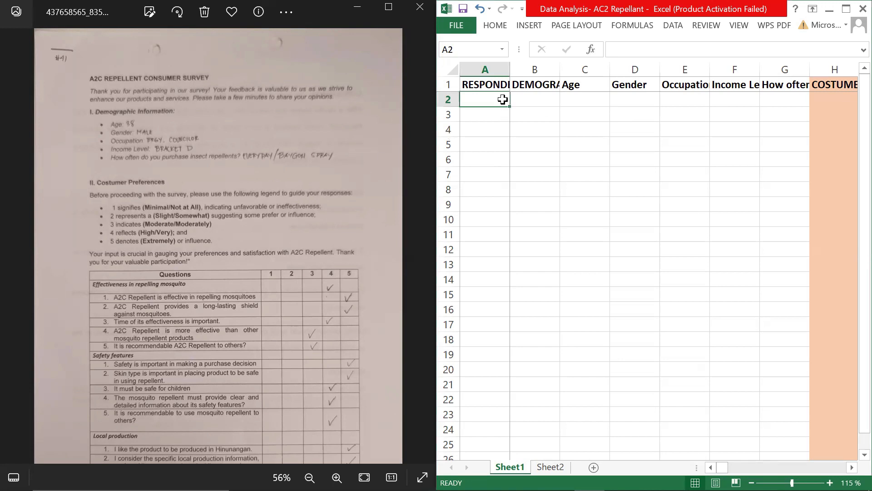
# Enter the form's respondent number, 41, in cell A2.
pyautogui.click(494, 84)
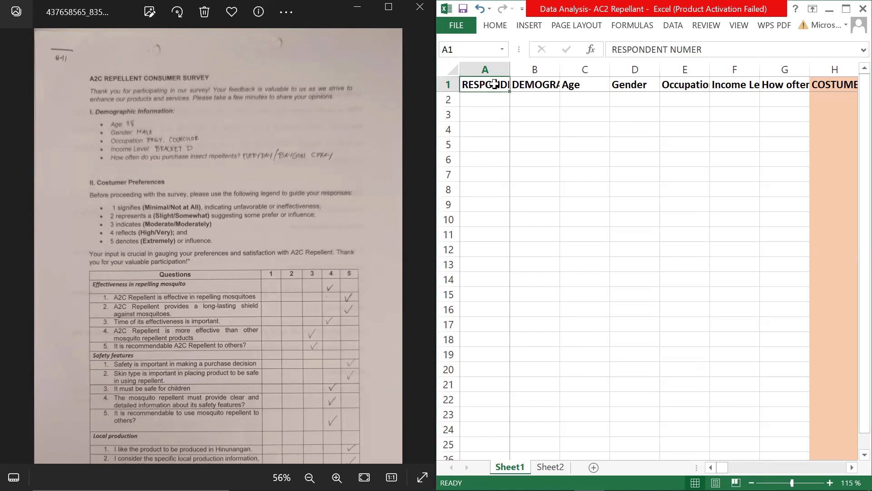
pyautogui.click(297, 137)
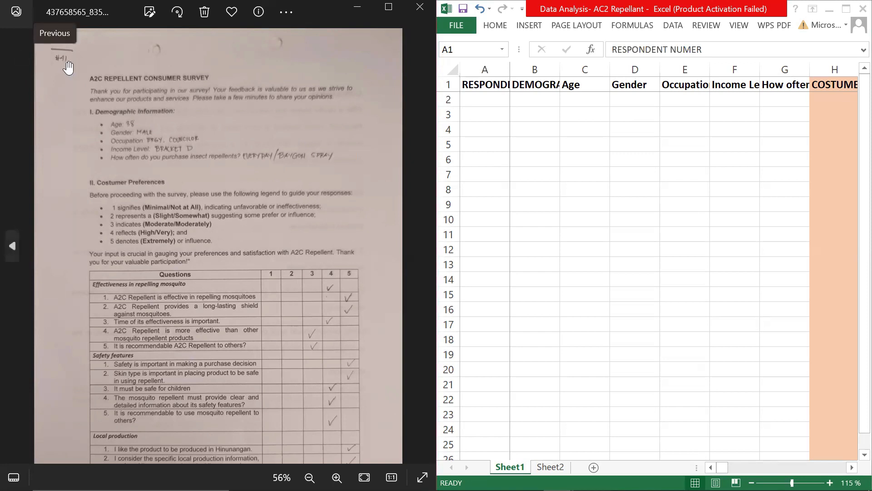
pyautogui.click(490, 104)
pyautogui.click(489, 100)
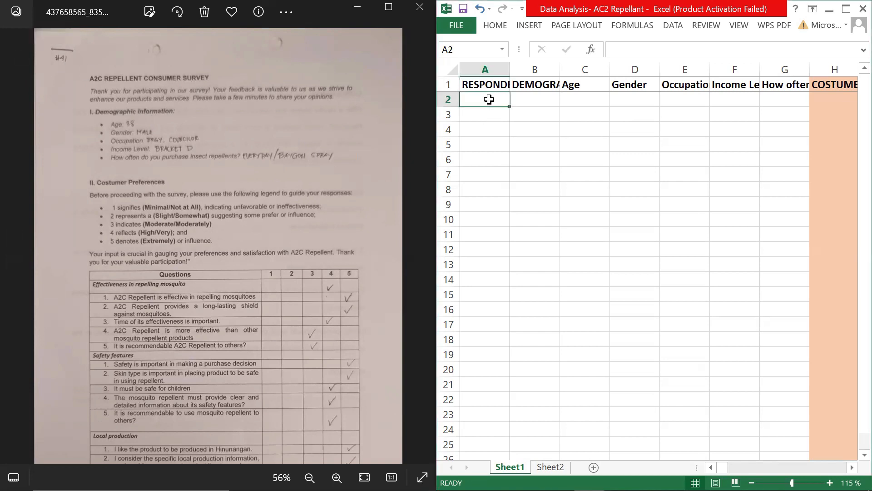
pyautogui.write('41')
pyautogui.press('Tab')
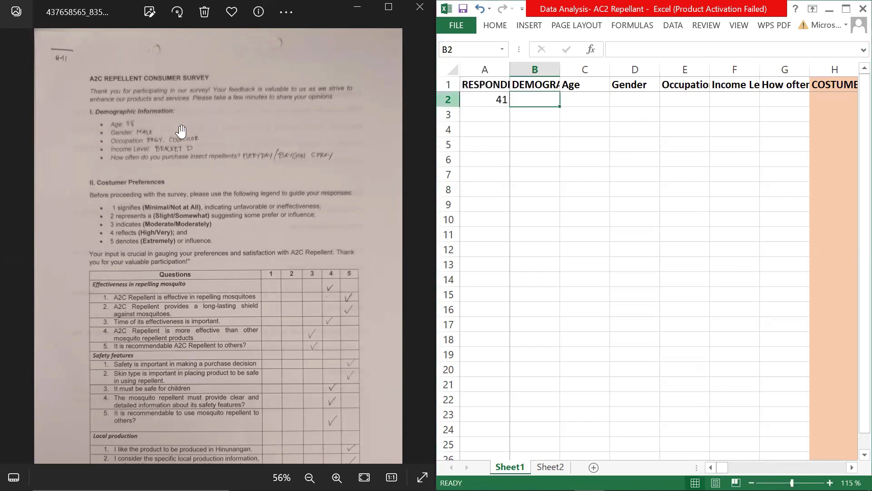
# Fill the whole demographic heading column B with a light green theme color.
pyautogui.click(544, 70)
pyautogui.click(504, 27)
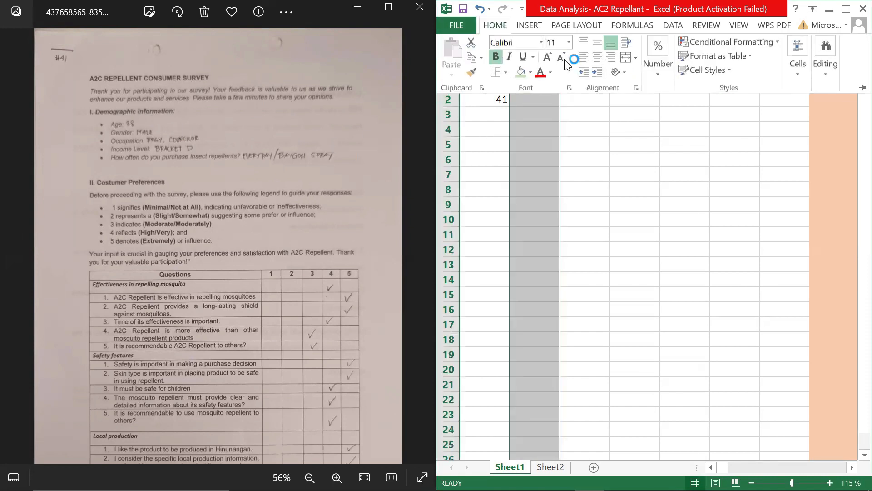
pyautogui.click(530, 73)
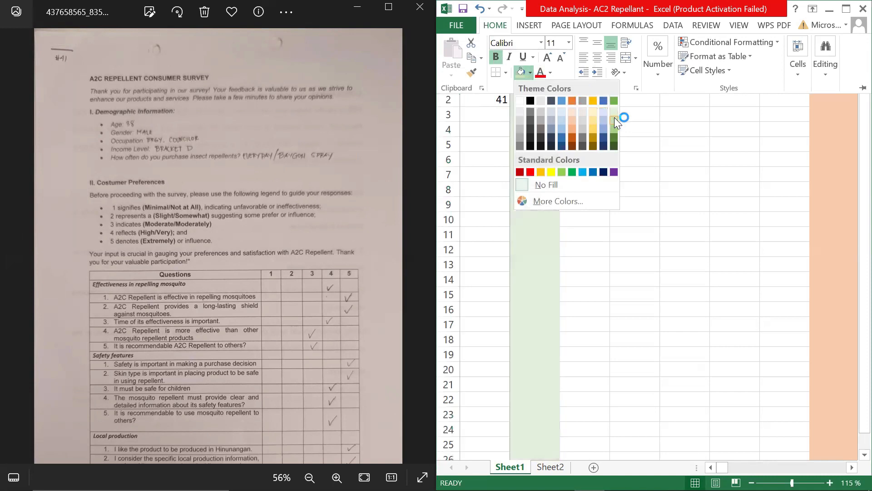
pyautogui.click(614, 117)
# Enter the first respondent's age, 38, in cell C2.
pyautogui.click(588, 101)
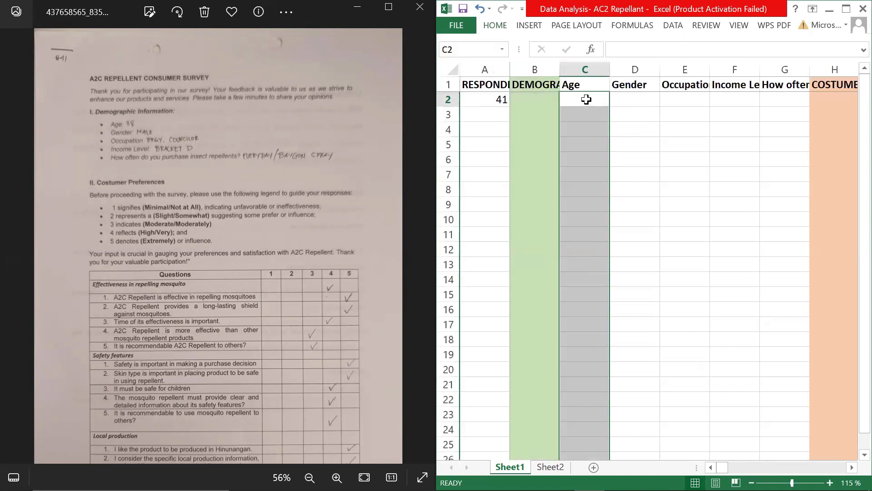
pyautogui.write('38')
pyautogui.press('Tab')
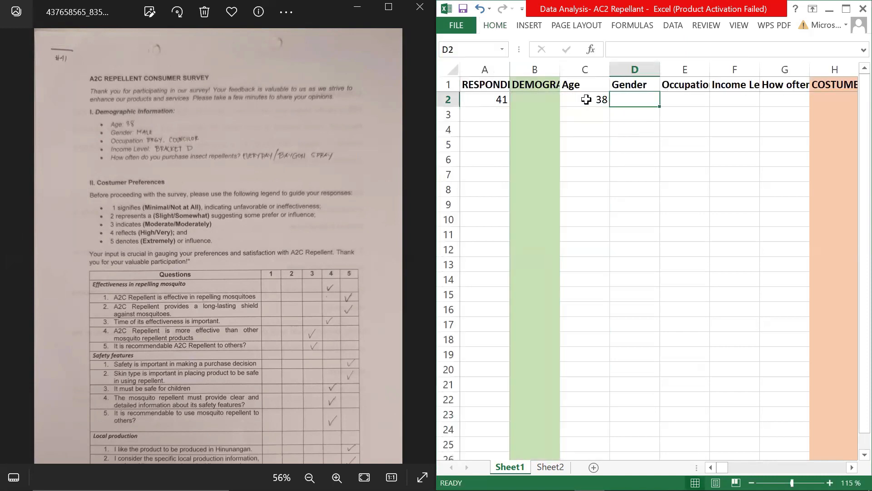
# Enter the respondent's gender as MALE in D2 and the occupation as BRGY. COUNCILOR in E2.
pyautogui.write('MALE')
pyautogui.press('Tab')
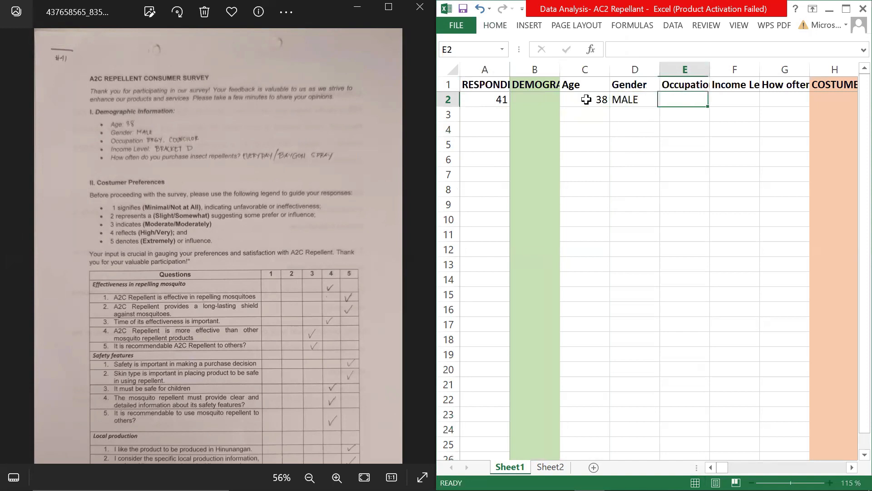
pyautogui.write('BBR')
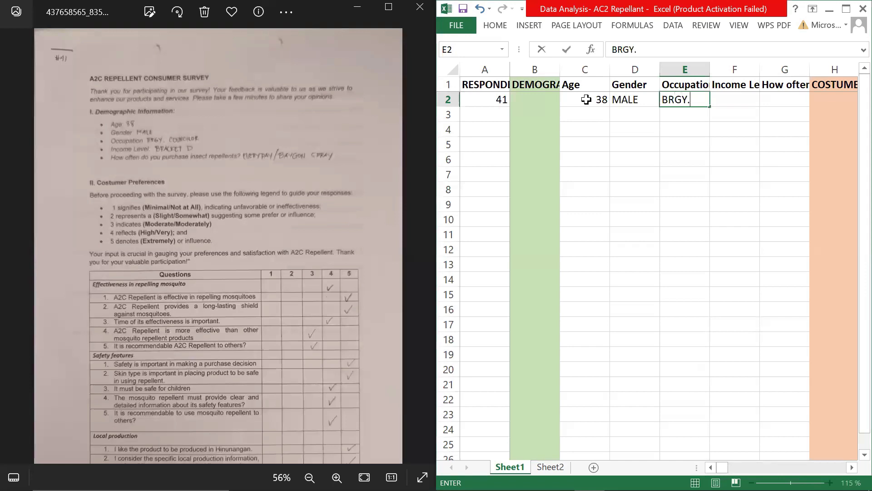
pyautogui.write('GY. COUNCILOR')
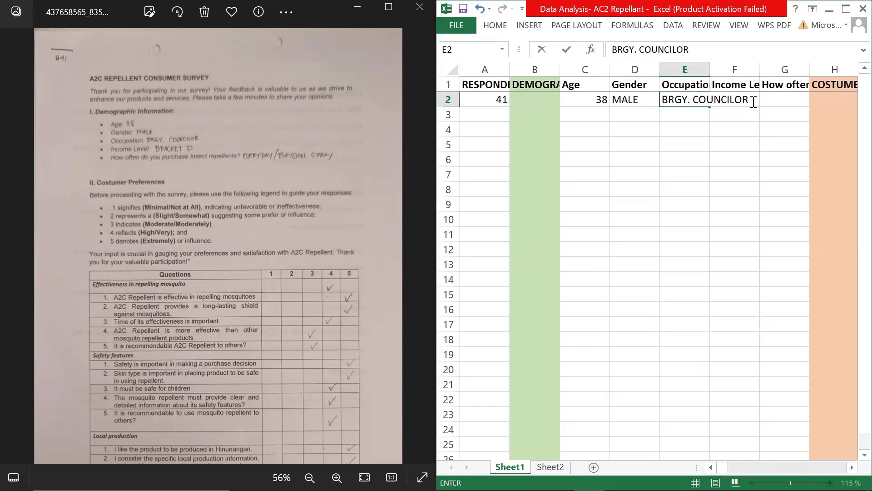
# Enter the respondent's income level, D, in F2 and the repellent purchase frequency, EVERYDAY, in G2.
pyautogui.click(768, 124)
pyautogui.click(745, 101)
pyautogui.write('D')
pyautogui.press('Tab')
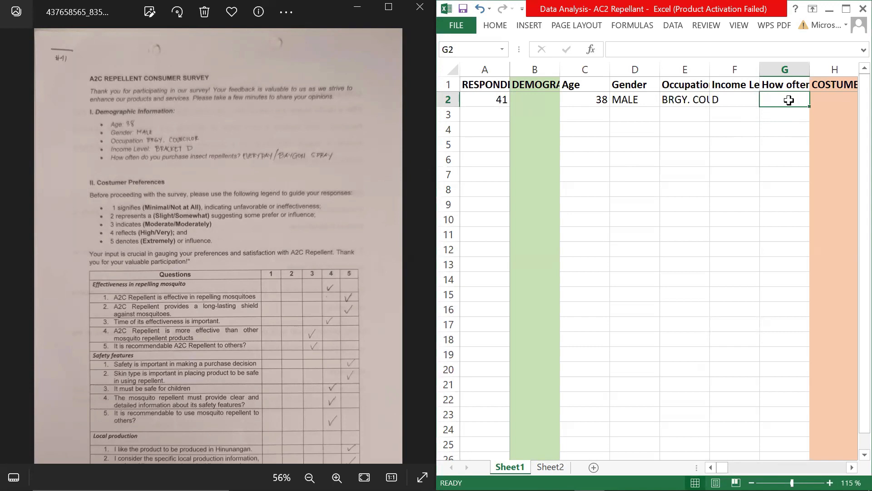
pyautogui.write('EVERYDAY')
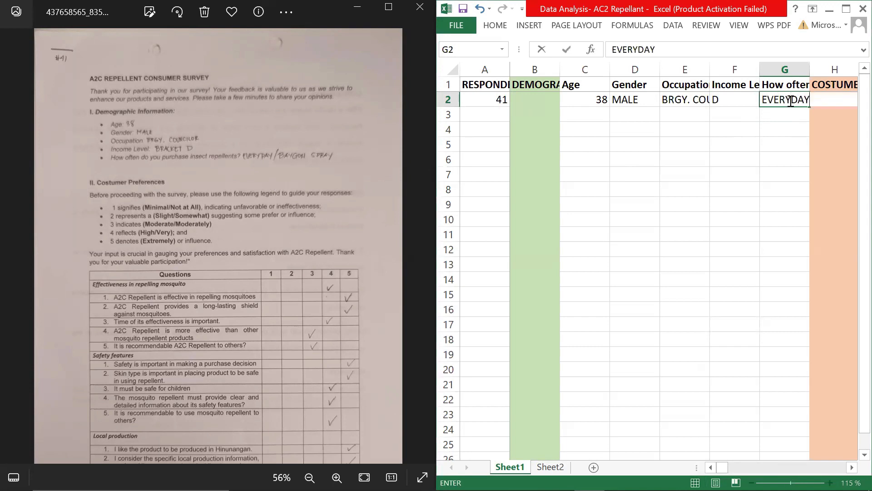
pyautogui.press('Tab')
# Insert a blank column before column H, between the purchase frequency and the costumer preferences heading.
pyautogui.click(818, 69)
pyautogui.rightClick(816, 72)
pyautogui.click(790, 163)
pyautogui.hscroll(3, 795, 140)
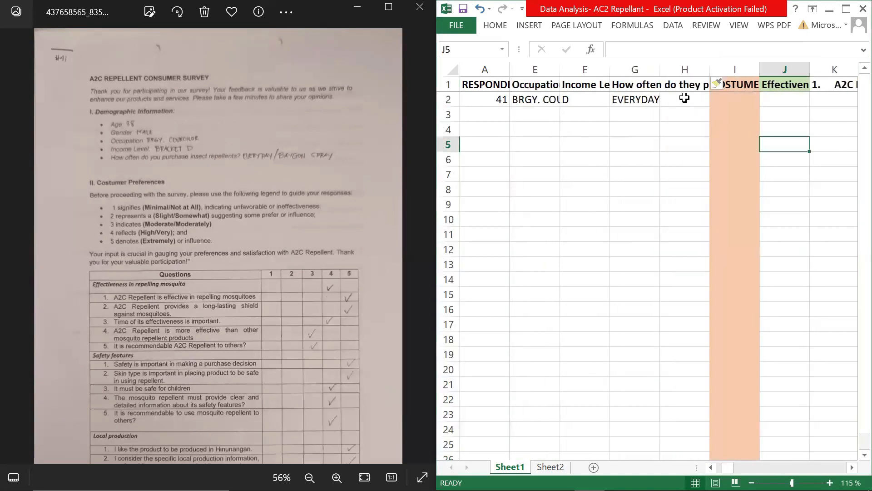
# Give the new column H the heading "Type of Repellant" in cell H1.
pyautogui.click(685, 84)
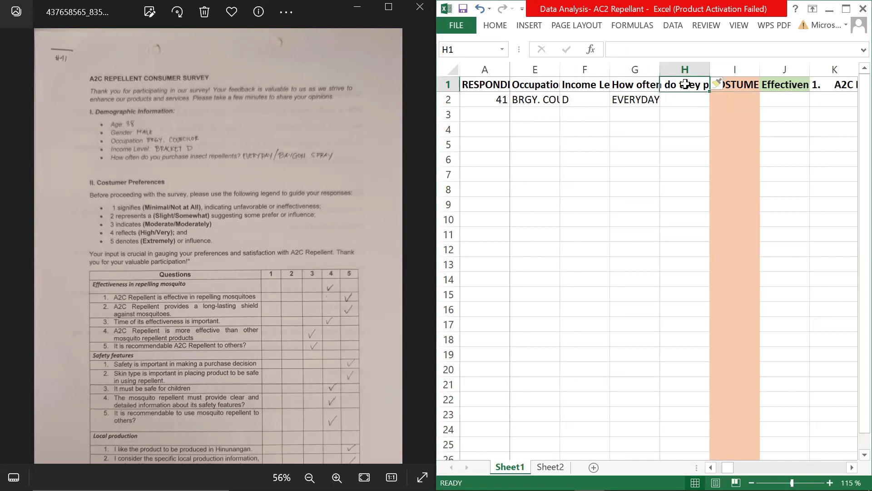
pyautogui.write('TYPE')
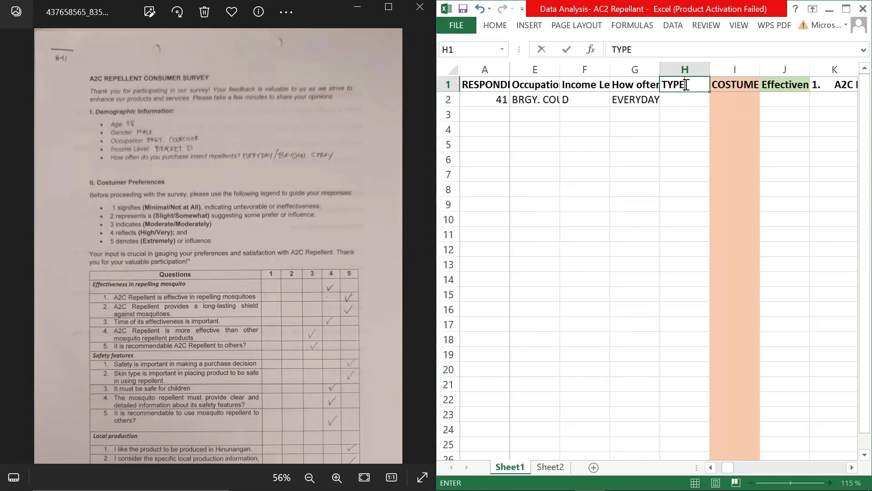
pyautogui.press('BackSpace')
pyautogui.press('BackSpace')
pyautogui.press('BackSpace')
pyautogui.press('capslock')
pyautogui.write('ype of Re')
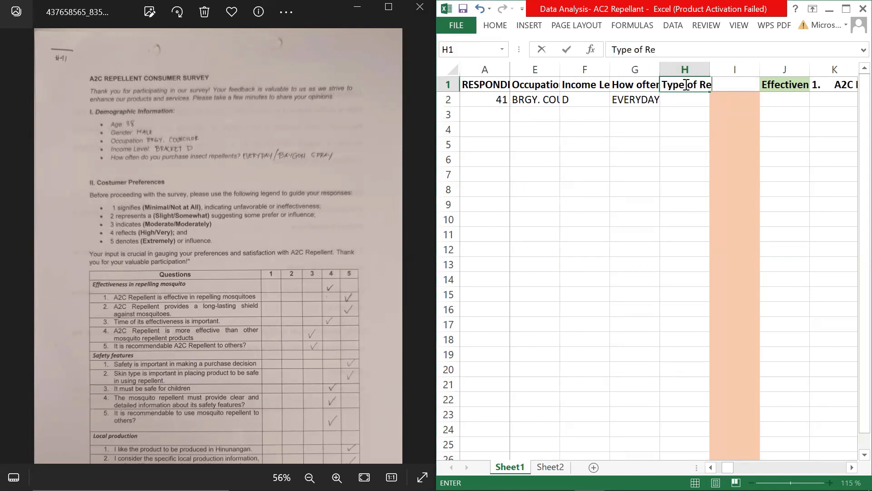
pyautogui.write('pellant')
pyautogui.press('Return')
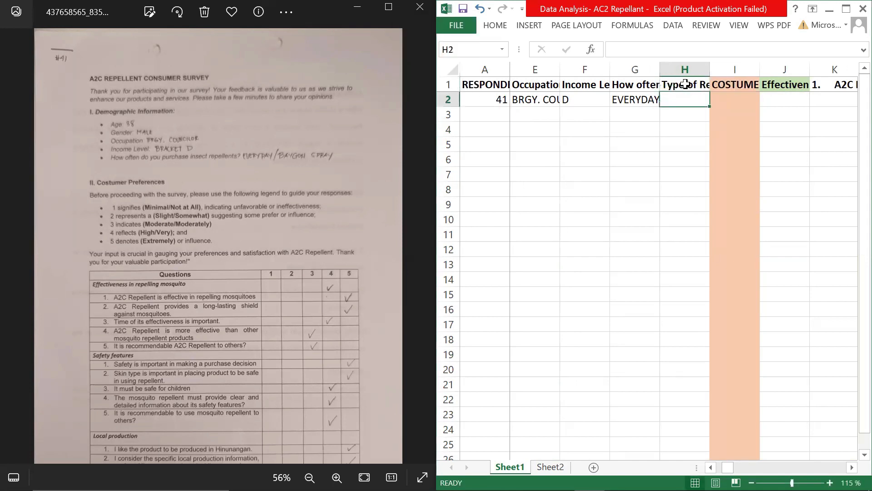
# Enter Baygon Spray as the respondent's repellent type in H2.
pyautogui.press('capslock')
pyautogui.press('capslock')
pyautogui.write('Baygon Spray')
pyautogui.press('Tab')
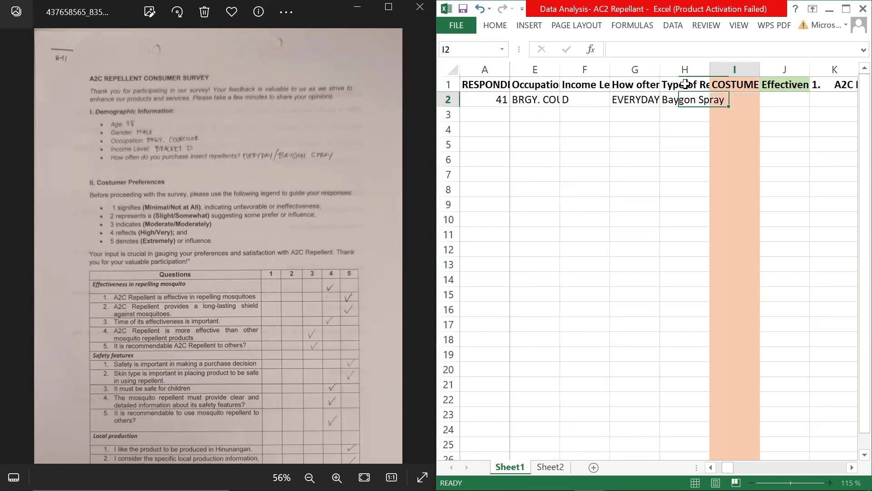
# Enter the form's five effectiveness ratings, 5, 5, 4, 3 and 3, in cells K2 to O2.
pyautogui.moveTo(227, 309); pyautogui.dragTo(226, 235)
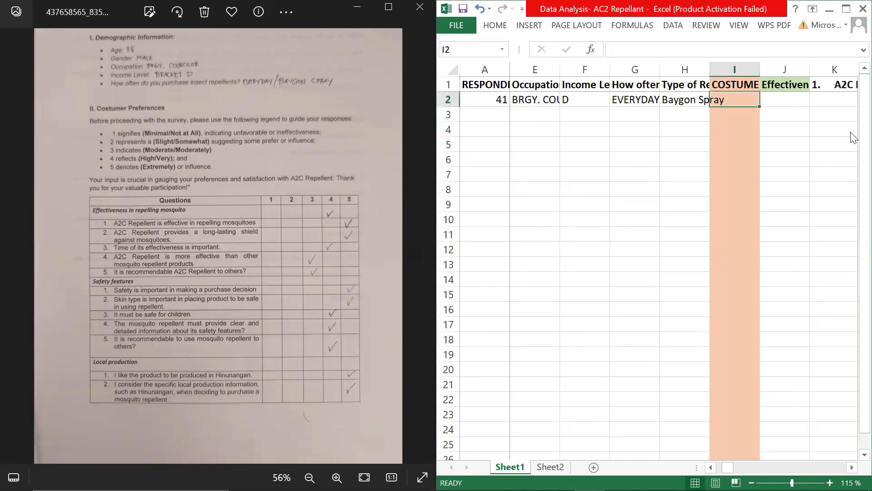
pyautogui.click(823, 102)
pyautogui.click(798, 98)
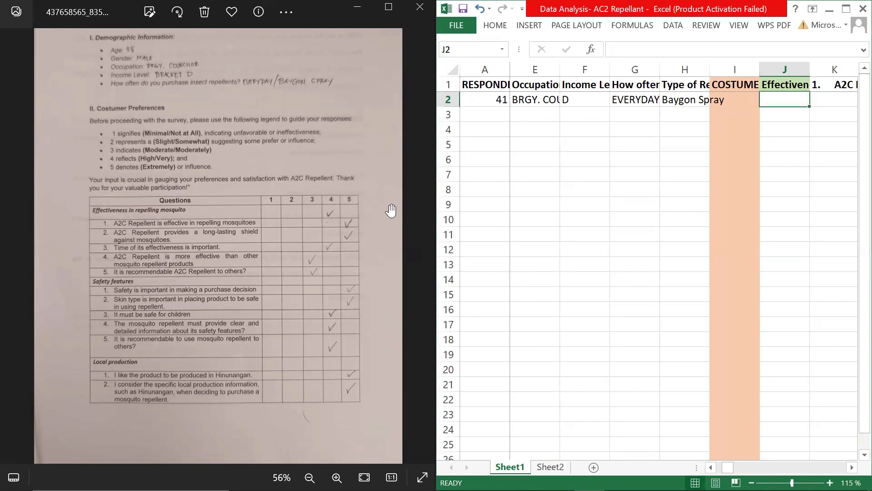
pyautogui.hscroll(4, 787, 101)
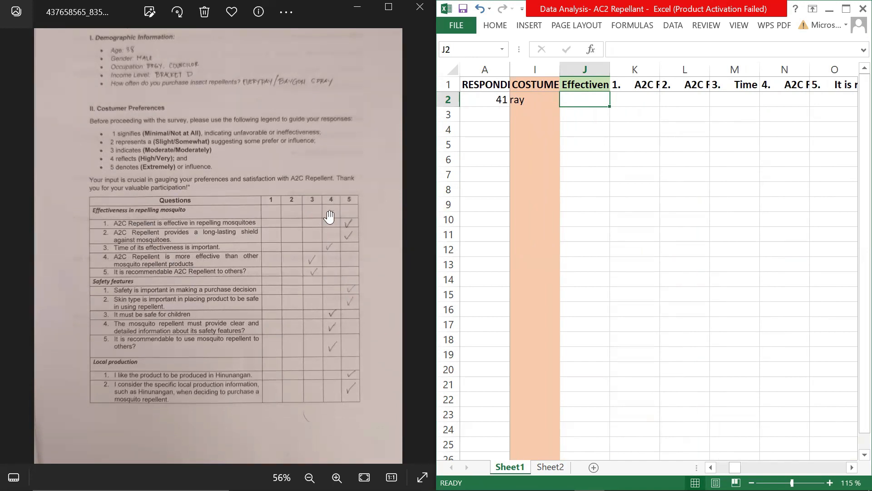
pyautogui.click(618, 107)
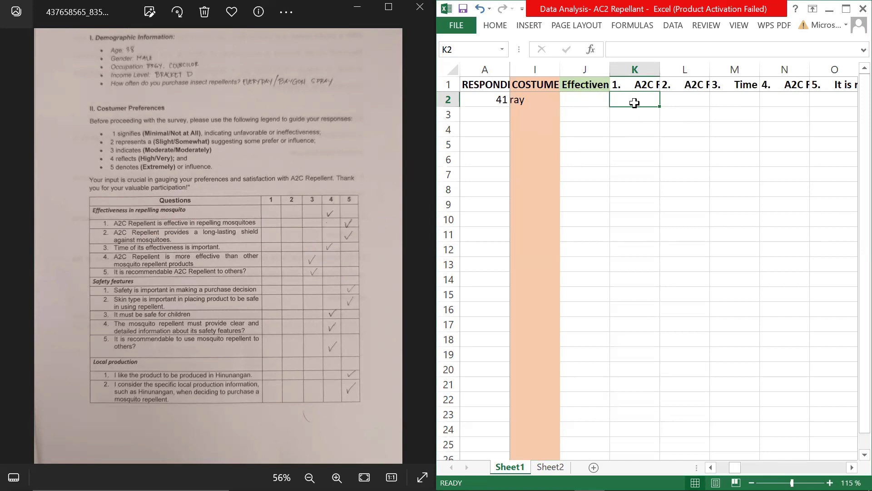
pyautogui.write('5')
pyautogui.press('Tab')
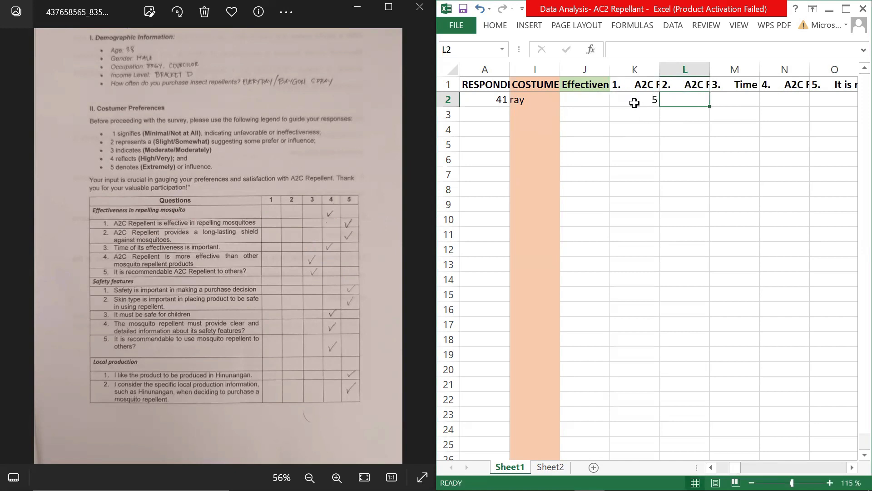
pyautogui.write('5')
pyautogui.press('Tab')
pyautogui.write('4')
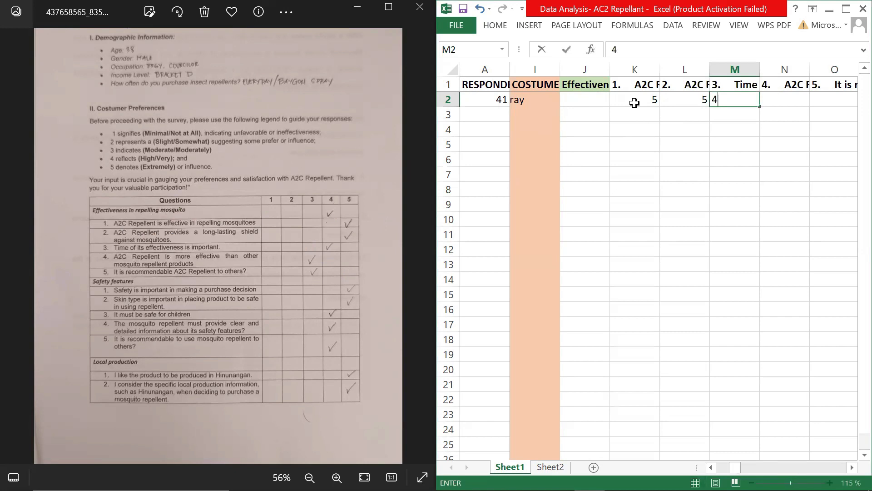
pyautogui.press('Tab')
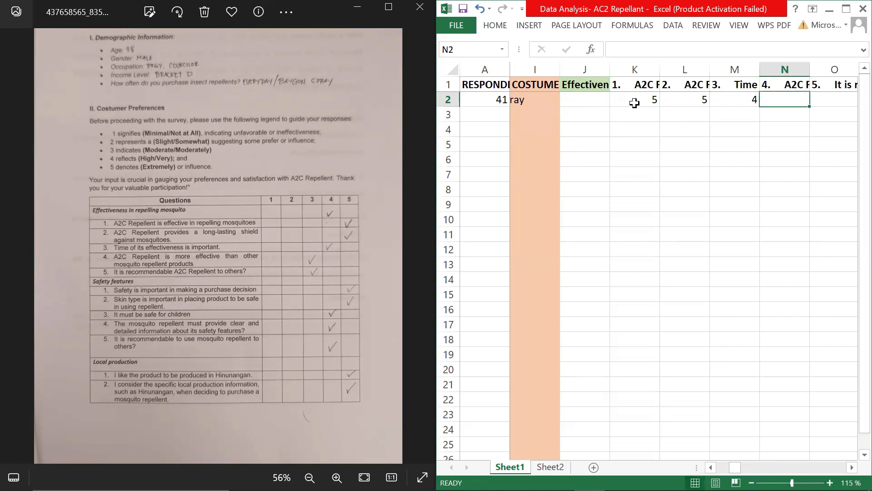
pyautogui.write('3')
pyautogui.press('Tab')
pyautogui.write('3')
pyautogui.press('Tab')
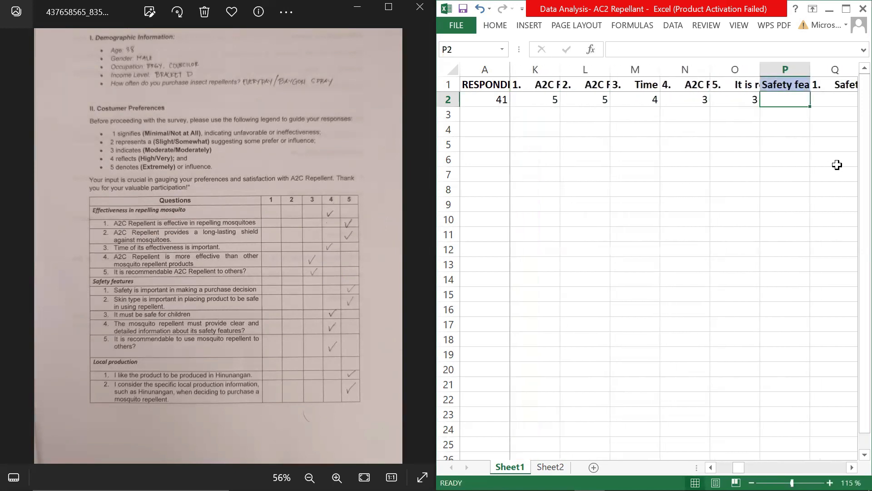
# Insert a blank column at P, before the Safety features heading.
pyautogui.click(834, 147)
pyautogui.rightClick(788, 70)
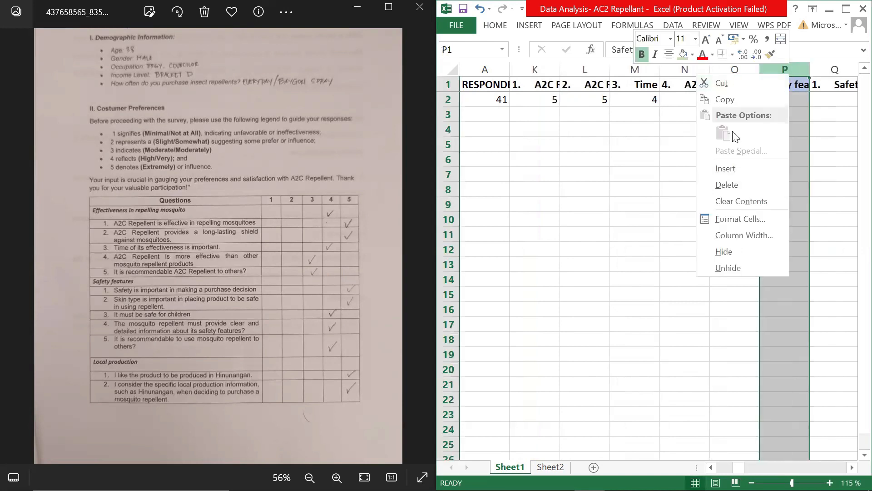
pyautogui.click(725, 169)
# Enter the heading EFFECTIVENESS in cell P1 of the new column.
pyautogui.click(780, 86)
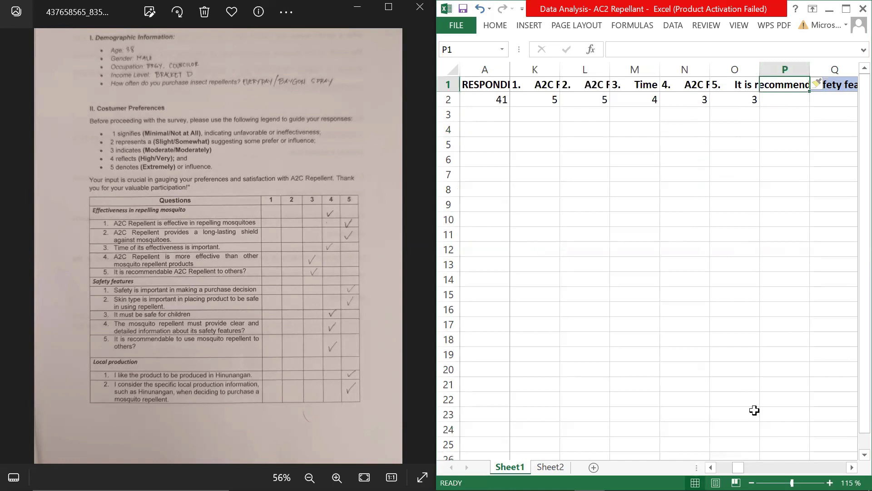
pyautogui.click(710, 467)
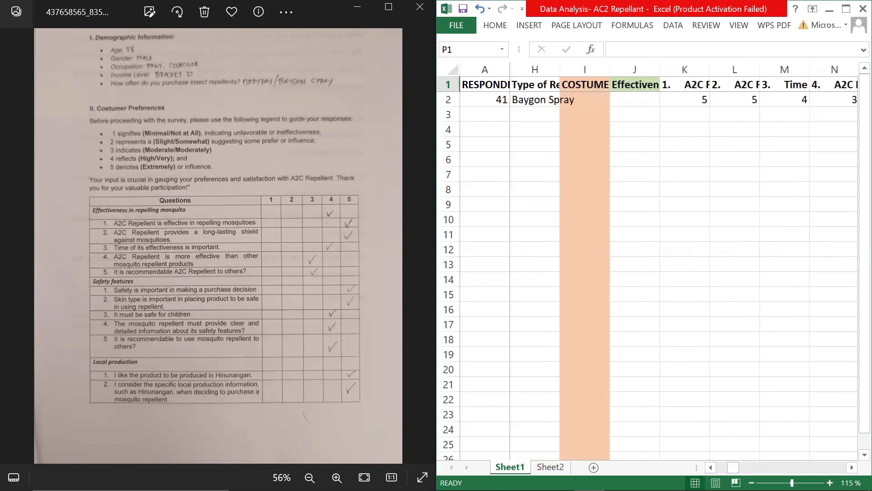
pyautogui.hscroll(4, 850, 186)
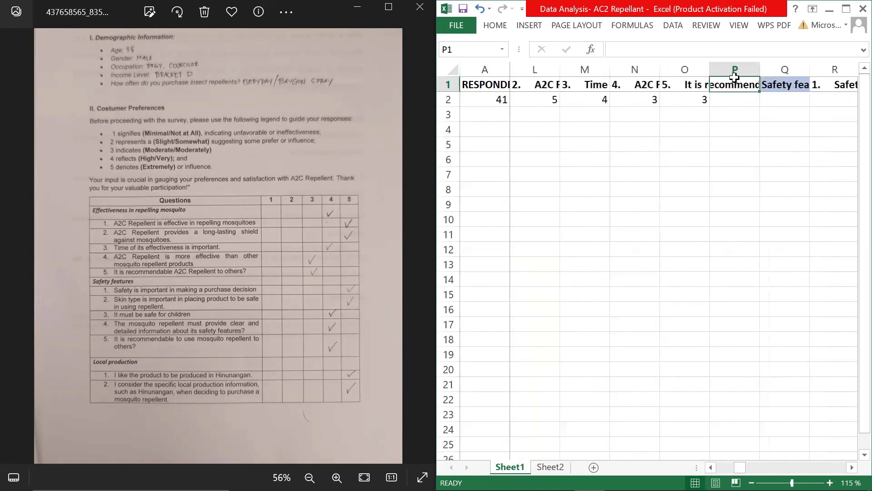
pyautogui.write('d')
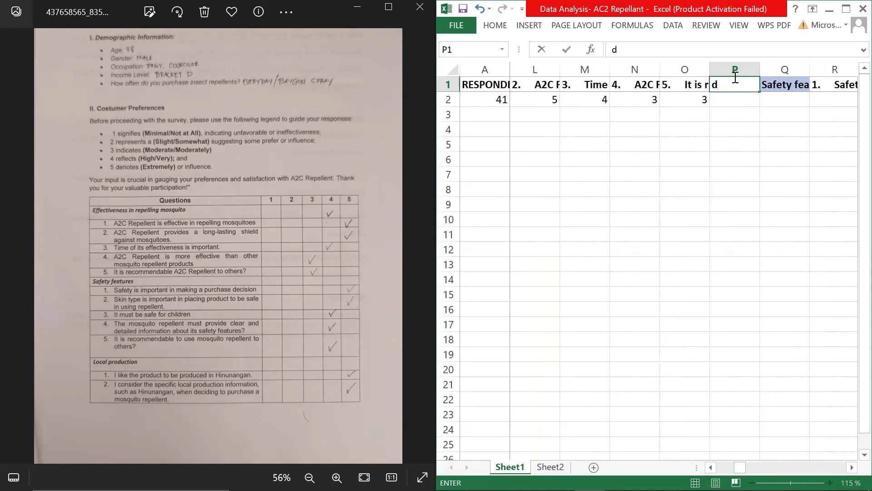
pyautogui.press('BackSpace')
pyautogui.press('capslock')
pyautogui.write('EFFECTIVE')
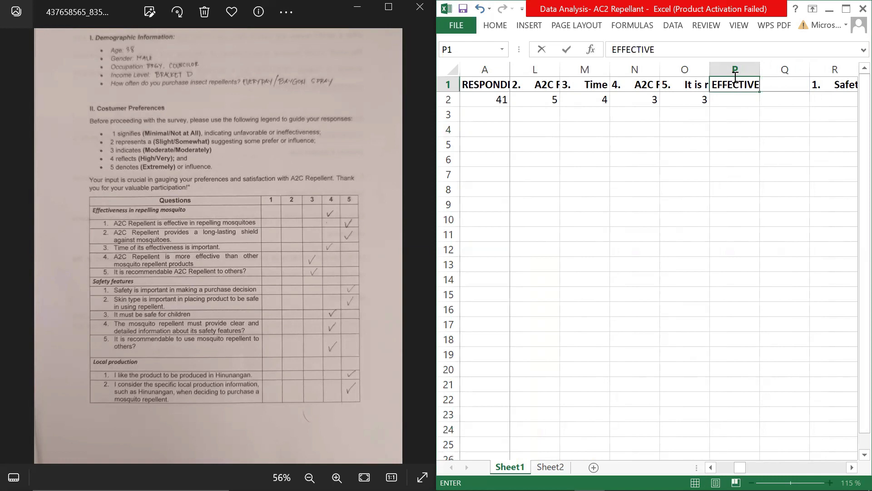
pyautogui.write('NESS')
pyautogui.press('Return')
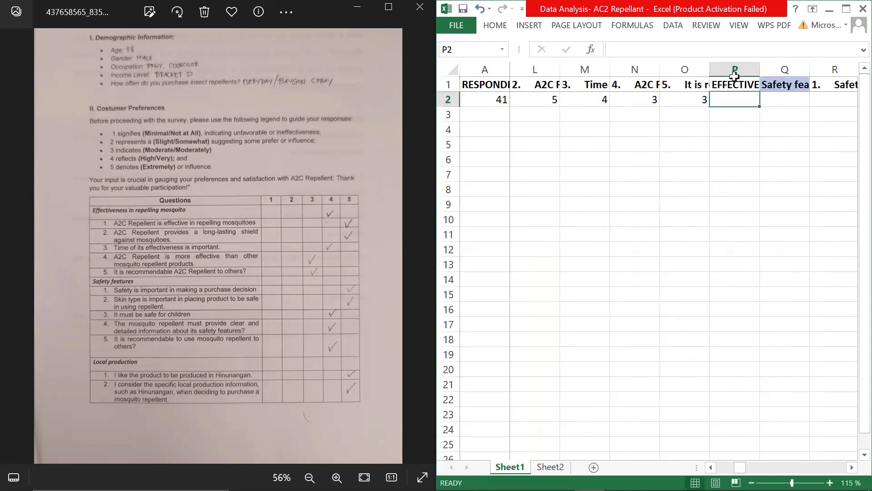
# Calculate the median of the effectiveness ratings in P2 with =MEDIAN(K2:O2).
pyautogui.write('=MEDIAN')
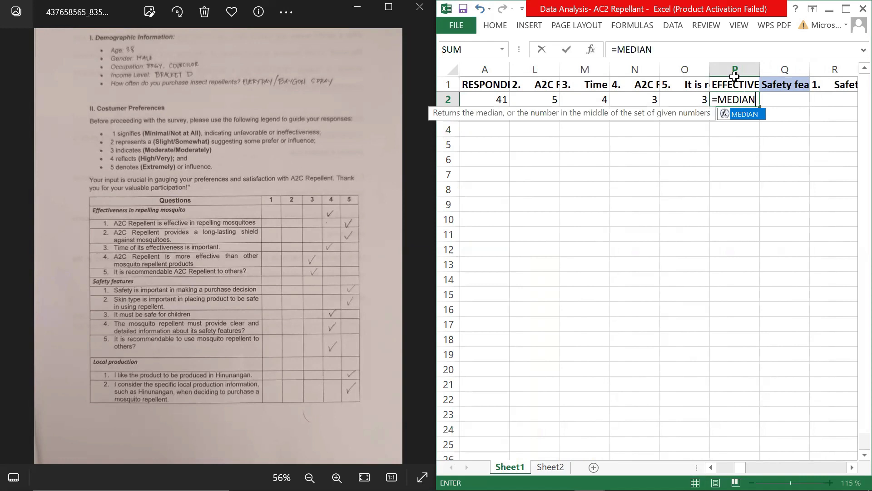
pyautogui.write('(')
pyautogui.moveTo(702, 99); pyautogui.dragTo(626, 95)
pyautogui.write(')')
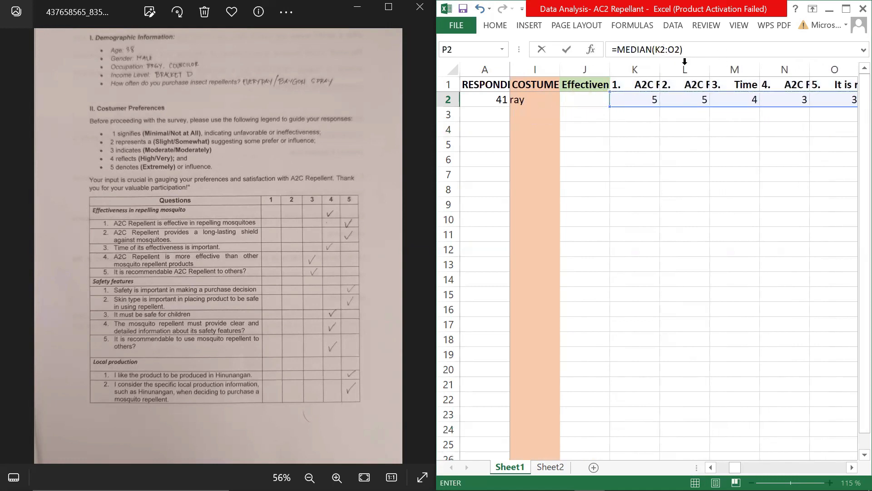
pyautogui.click(701, 49)
pyautogui.press('Return')
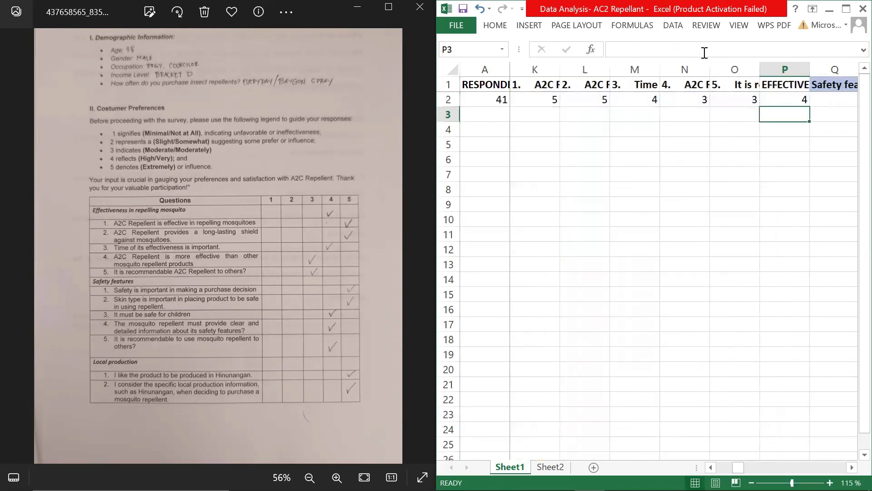
# Change the font color of the EFFECTIVENESS heading in P1 to red.
pyautogui.click(774, 99)
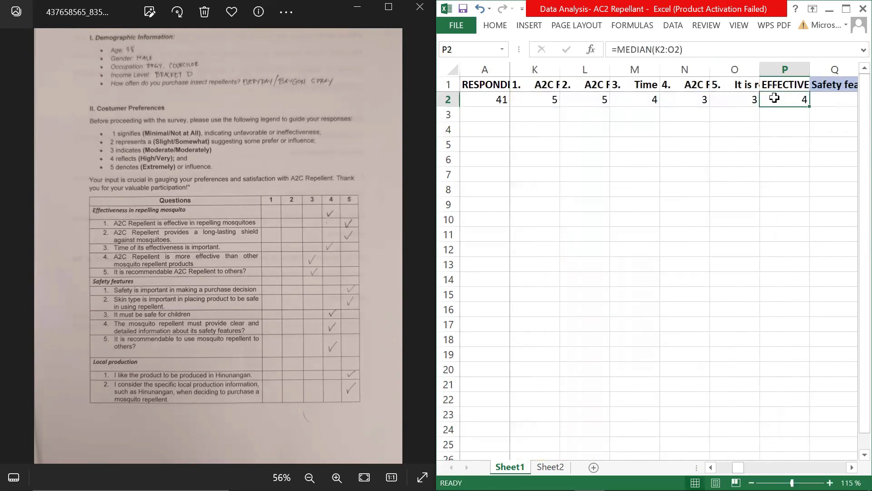
pyautogui.click(774, 85)
pyautogui.click(495, 26)
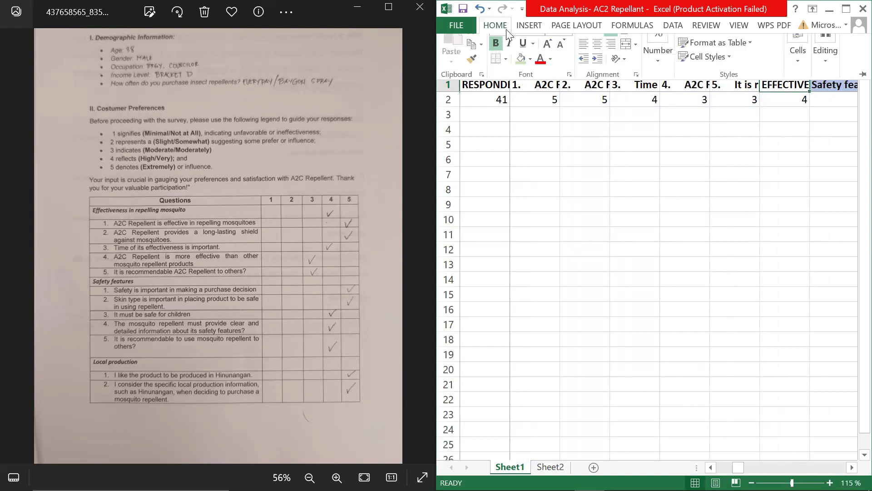
pyautogui.click(744, 201)
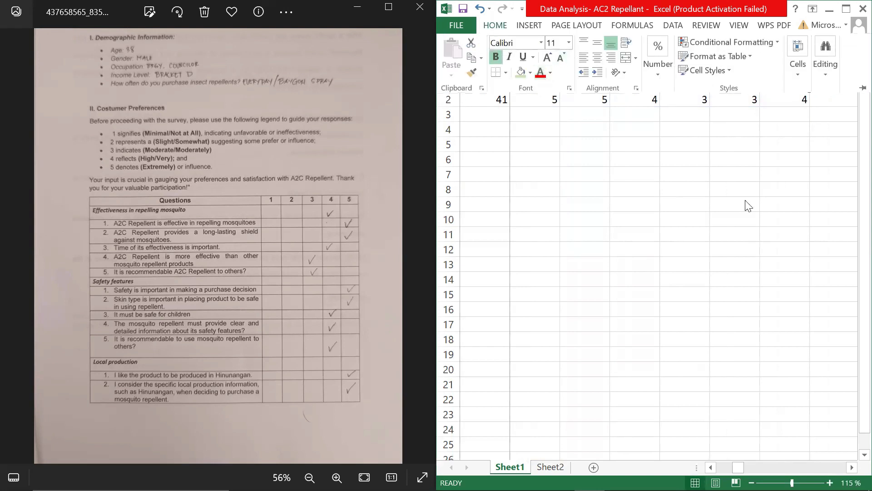
pyautogui.click(824, 159)
pyautogui.click(817, 101)
pyautogui.click(793, 101)
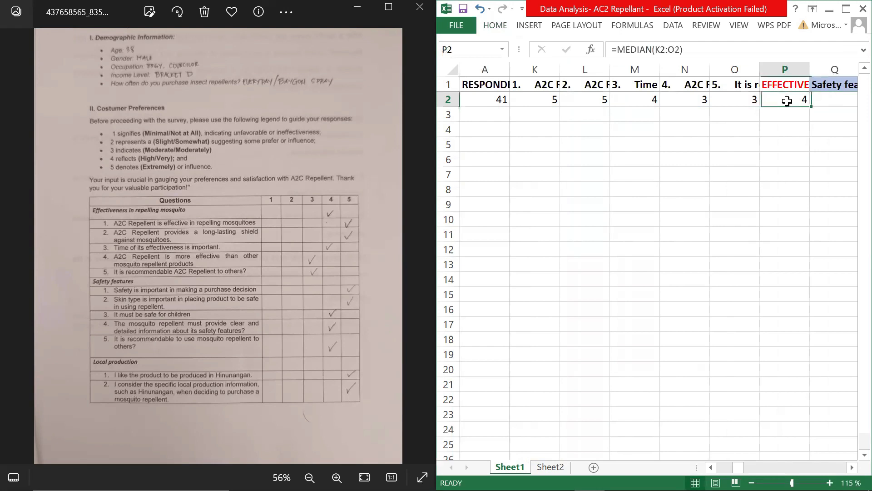
pyautogui.click(779, 84)
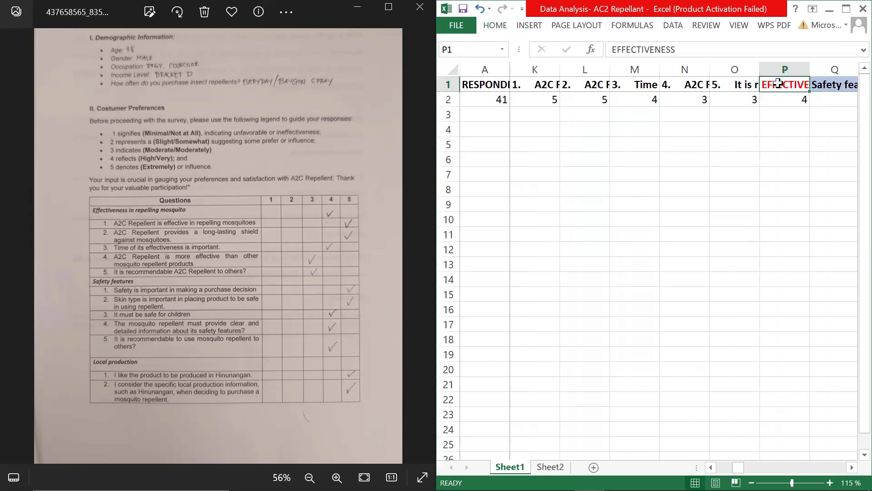
pyautogui.click(802, 101)
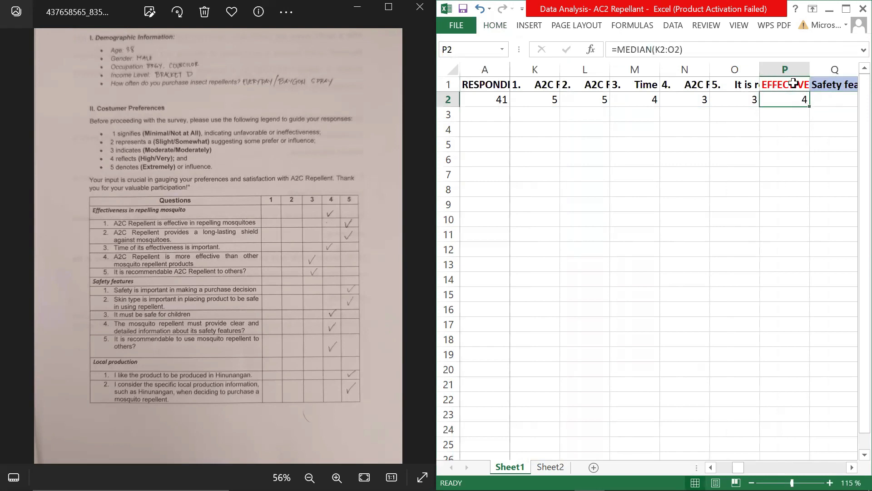
# Enter the respondent's Safety features ratings 5, 5, 4, 4 and 4 in cells R2 through V2.
pyautogui.press('Right')
pyautogui.press('Right')
pyautogui.press('Right')
pyautogui.press('Right')
pyautogui.press('Right')
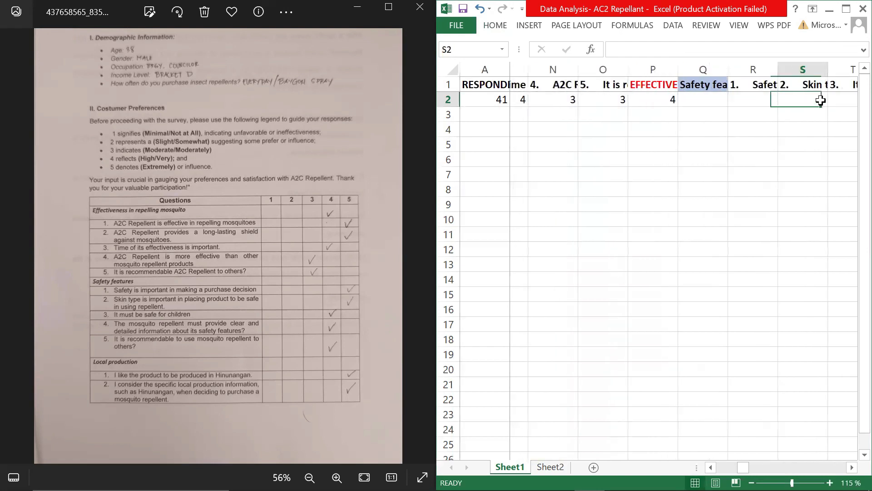
pyautogui.click(605, 102)
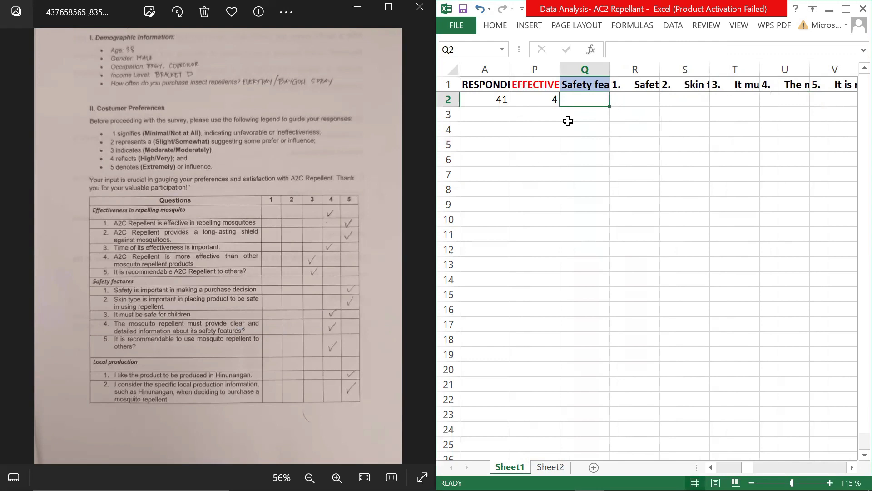
pyautogui.click(627, 100)
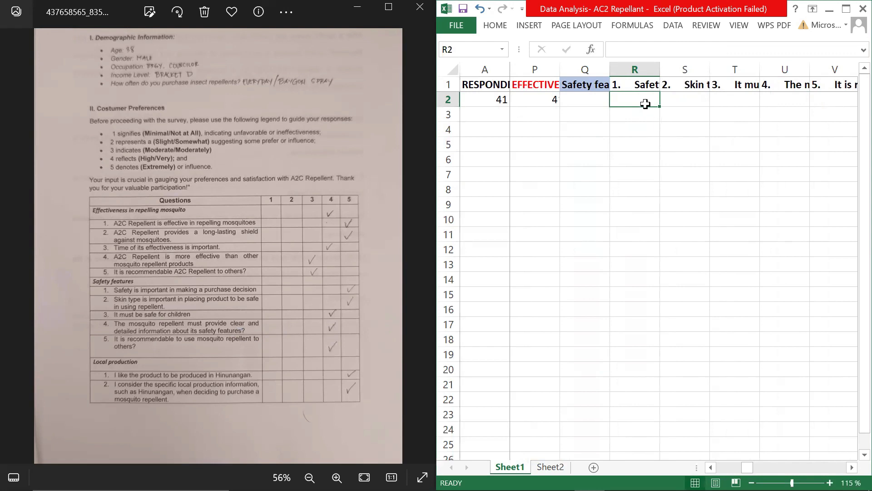
pyautogui.write('5')
pyautogui.press('Tab')
pyautogui.write('5')
pyautogui.press('Tab')
pyautogui.write('4')
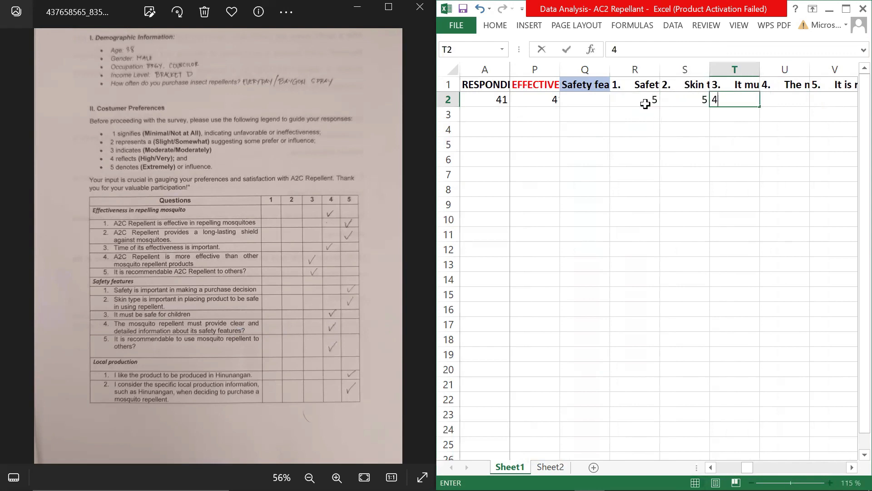
pyautogui.press('Tab')
pyautogui.write('4')
pyautogui.press('Tab')
pyautogui.write('4')
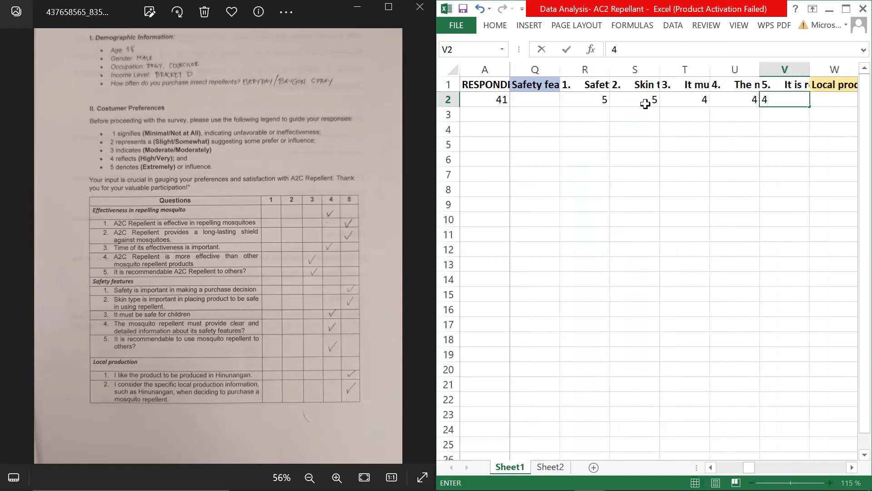
pyautogui.press('Tab')
# Insert a blank column at W, before the Local production heading.
pyautogui.click(784, 69)
pyautogui.rightClick(784, 72)
pyautogui.click(742, 169)
# Enter the heading SAFETY FEATURES in cell W1 of the new column.
pyautogui.click(775, 83)
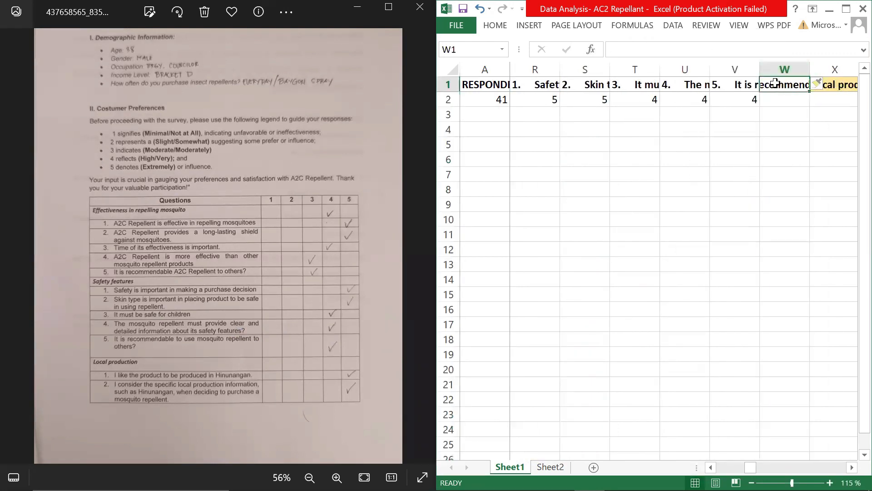
pyautogui.hscroll(-3, 720, 469)
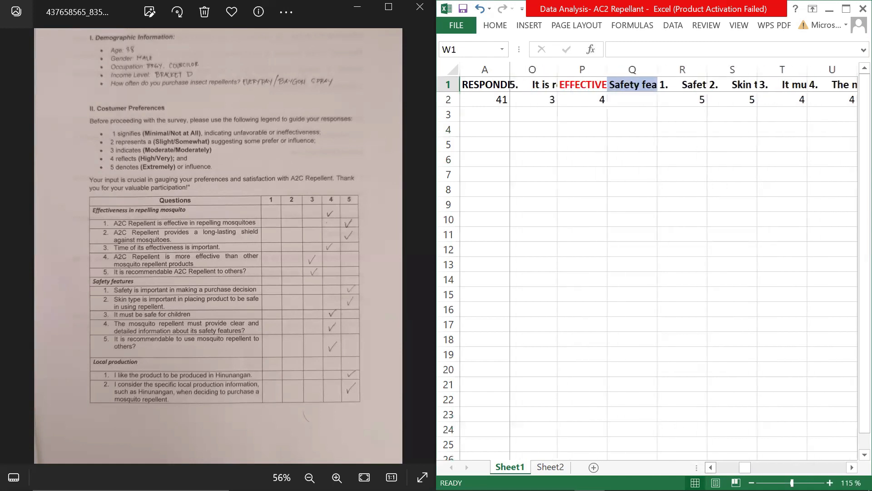
pyautogui.hscroll(4, 750, 161)
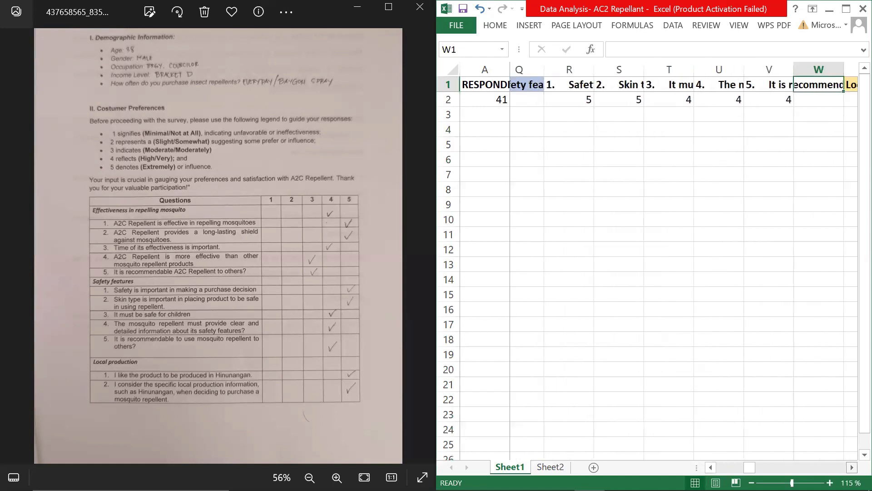
pyautogui.click(656, 49)
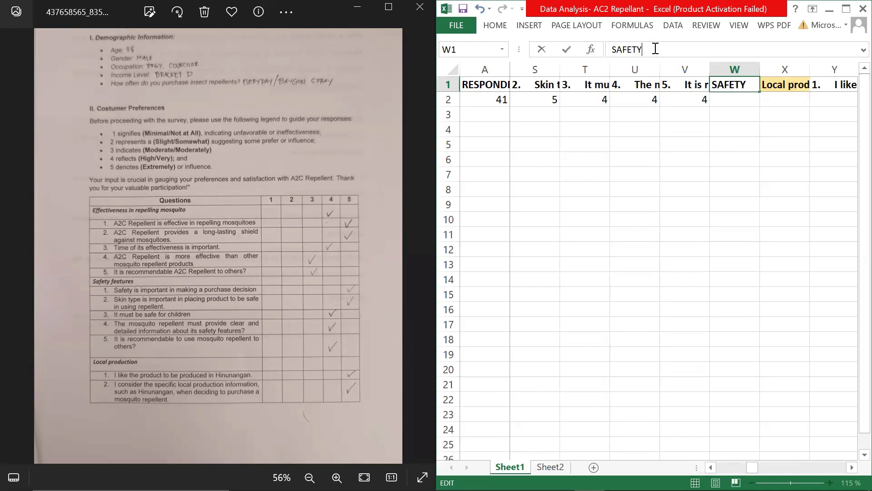
pyautogui.write('AUTES')
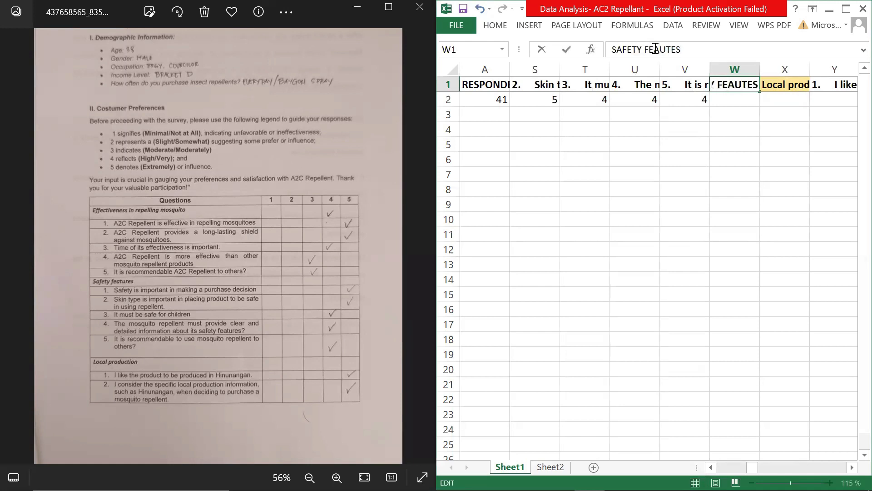
pyautogui.press('BackSpace')
pyautogui.press('BackSpace')
pyautogui.press('BackSpace')
pyautogui.press('BackSpace')
pyautogui.write('TURES')
pyautogui.press('Return')
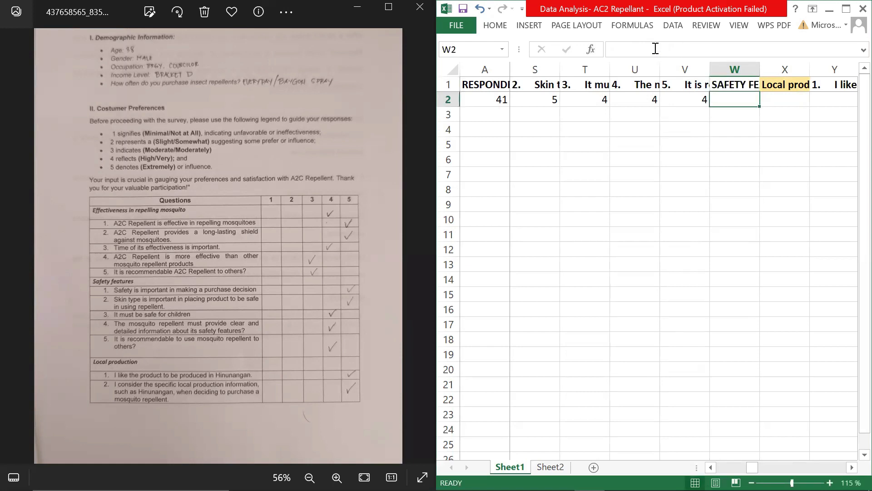
# Calculate the median of the safety ratings in W2 with =MEDIAN(R2:V2).
pyautogui.write('=me')
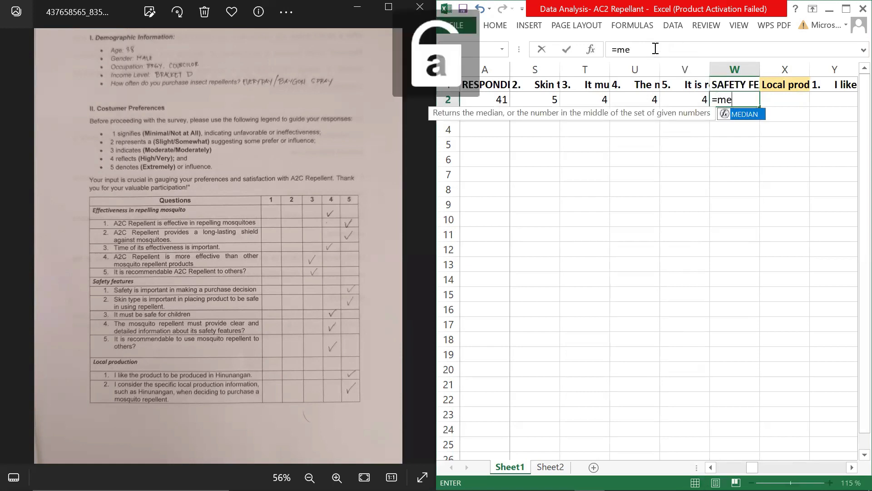
pyautogui.write('dian(')
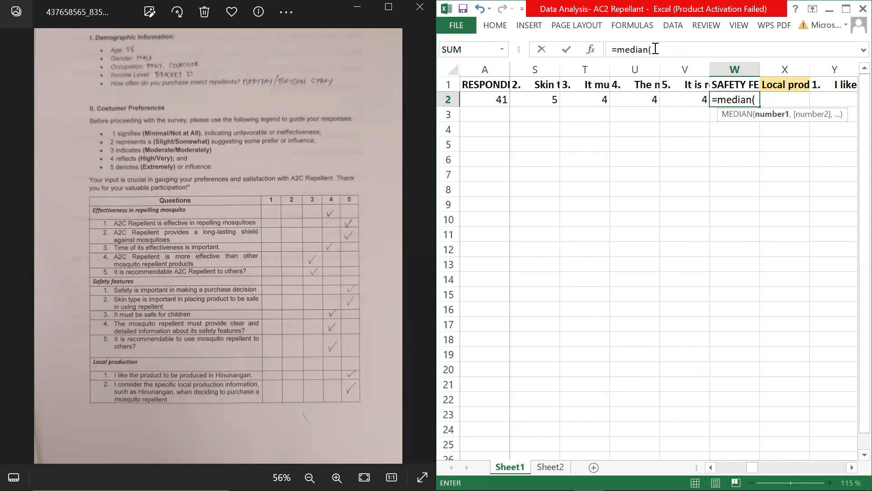
pyautogui.moveTo(680, 103); pyautogui.dragTo(580, 100)
pyautogui.write(')')
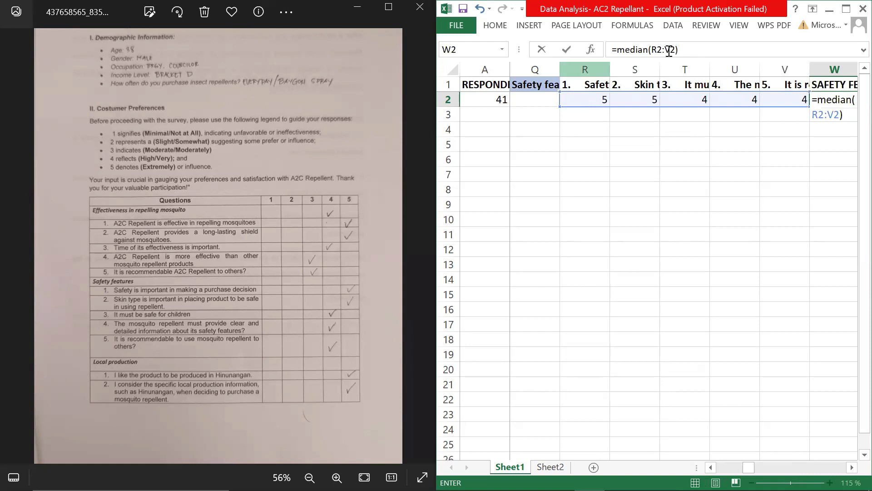
pyautogui.press('Return')
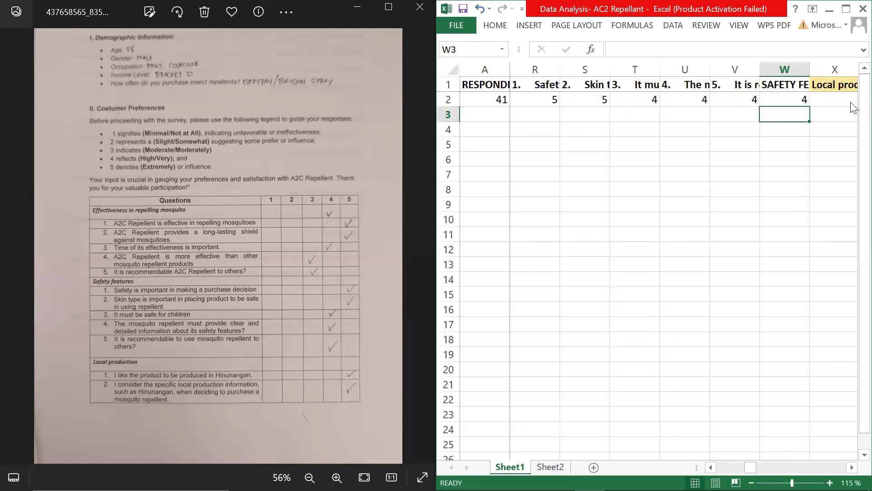
# Change the font color of the SAFETY FEATURES heading in W1 to red.
pyautogui.click(793, 85)
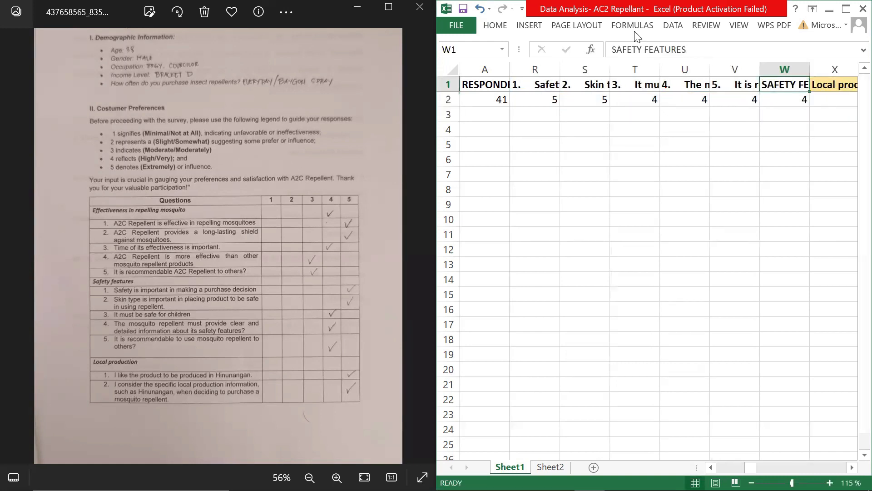
pyautogui.click(493, 26)
pyautogui.click(544, 76)
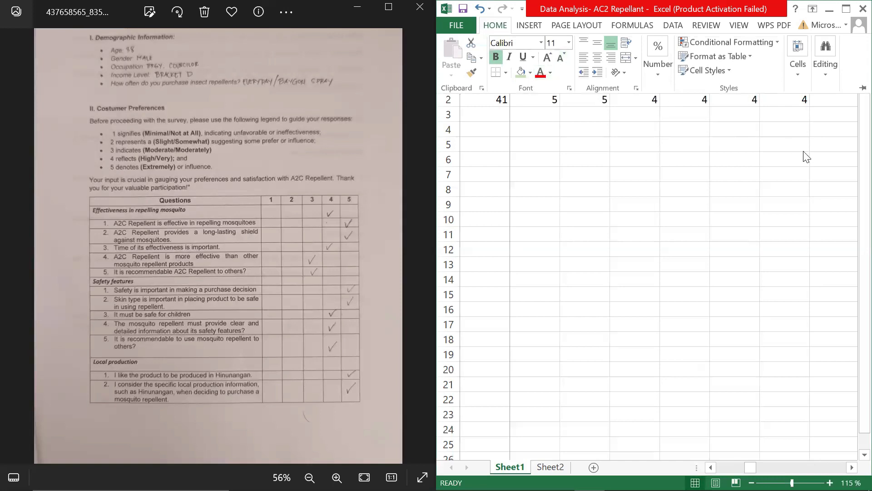
pyautogui.click(809, 149)
pyautogui.click(812, 142)
# Enter the first two Local production ratings from the scanned form, 5 in Y2 and 5 in Z2.
pyautogui.click(818, 101)
pyautogui.press('Right')
pyautogui.press('Right')
pyautogui.press('Right')
pyautogui.press('Right')
pyautogui.press('Right')
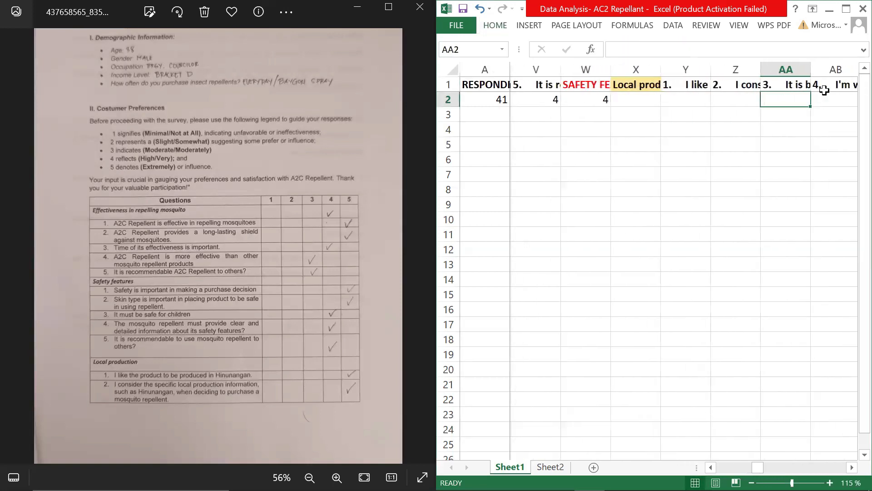
pyautogui.click(266, 312)
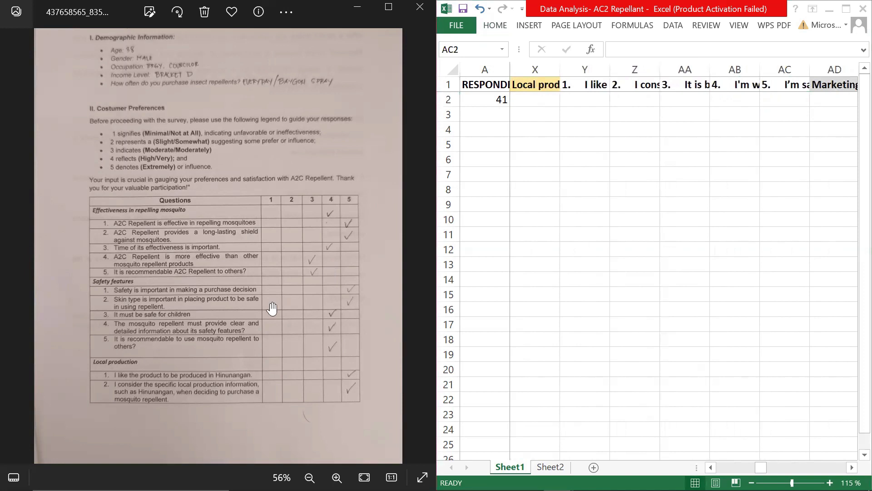
pyautogui.scroll(-1, 264, 312)
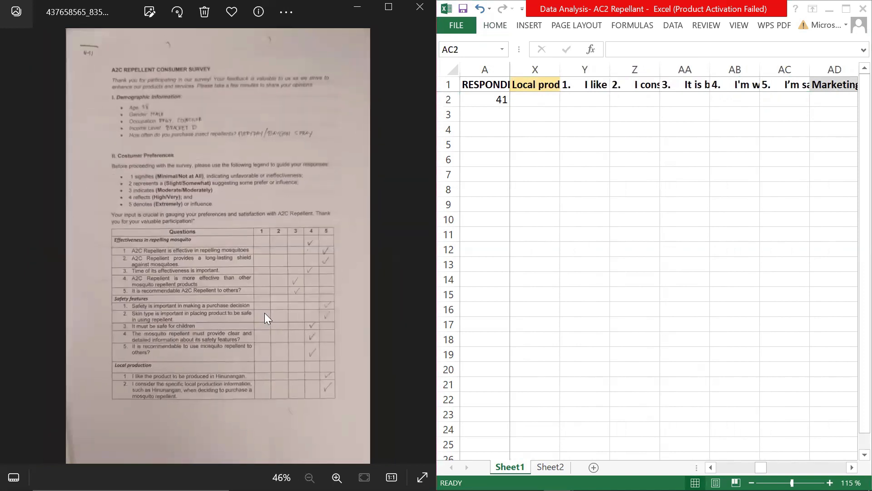
pyautogui.click(595, 100)
pyautogui.write('5')
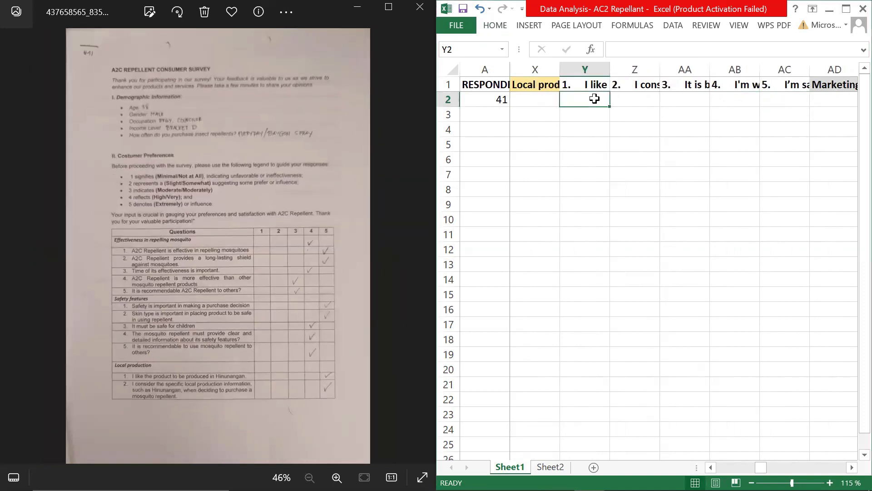
pyautogui.press('Tab')
pyautogui.write('5')
pyautogui.press('Tab')
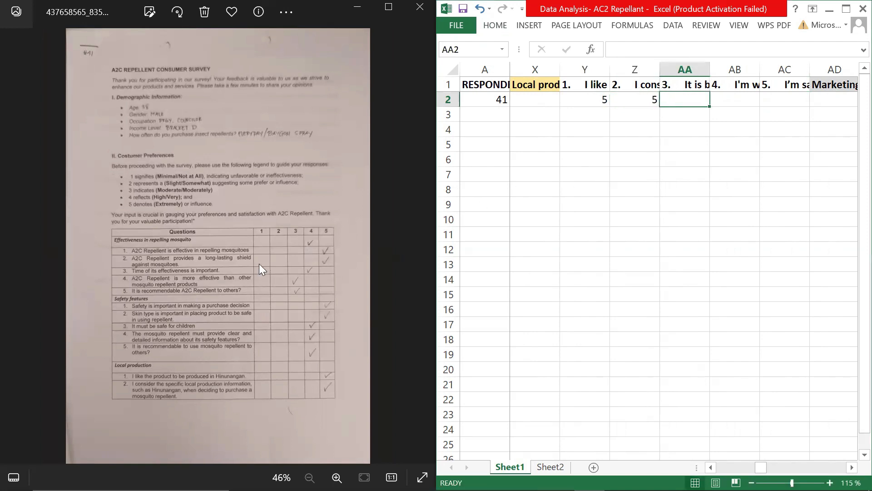
# Open the scan of the survey's second page (435284365_152...) from File Explorer, place it beside the Excel workbook, and select cell AA2.
pyautogui.click(215, 284)
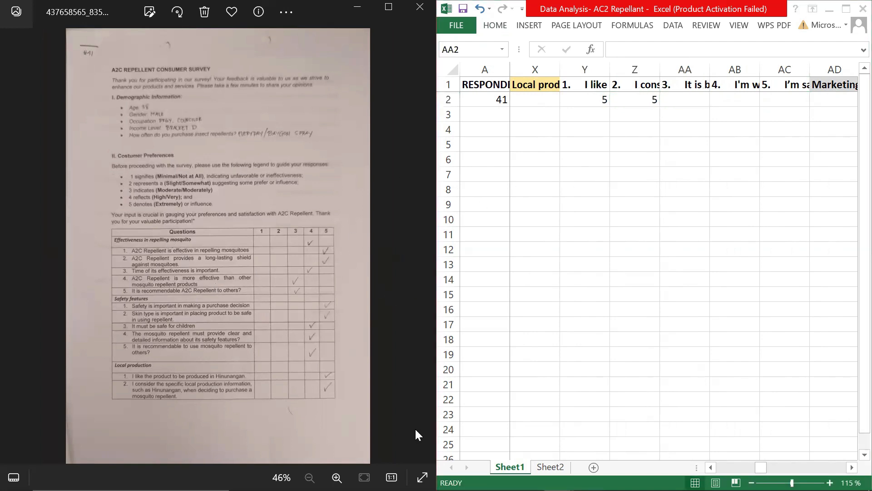
pyautogui.moveTo(276, 477)
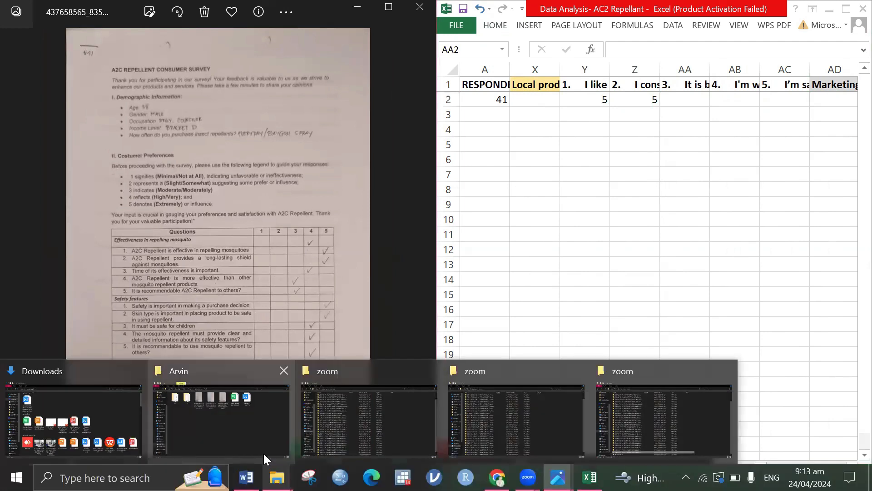
pyautogui.click(220, 418)
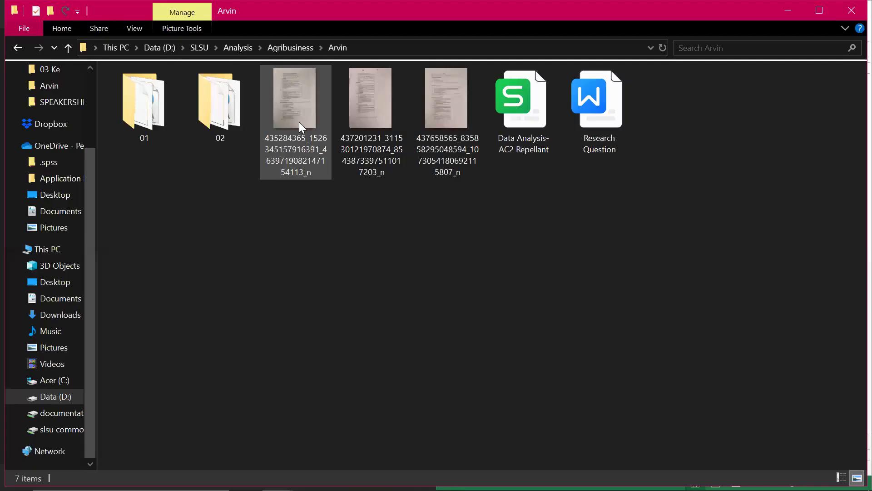
pyautogui.hotkey('alt', 'Tab')
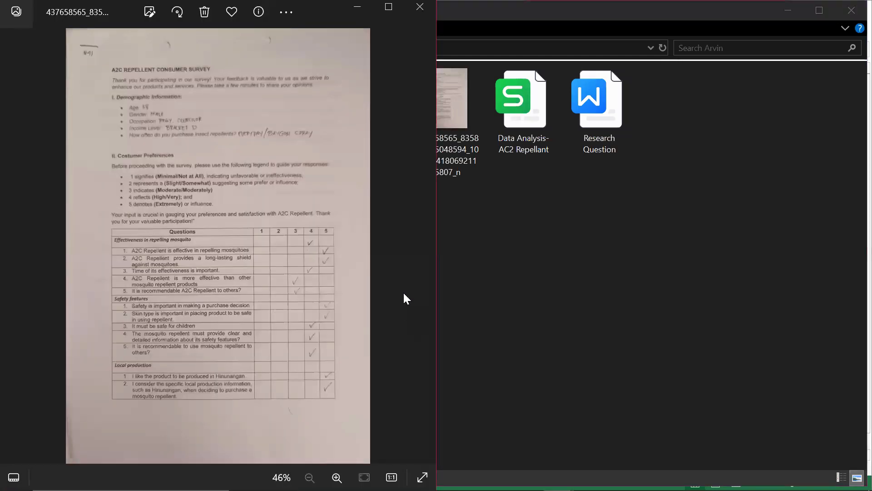
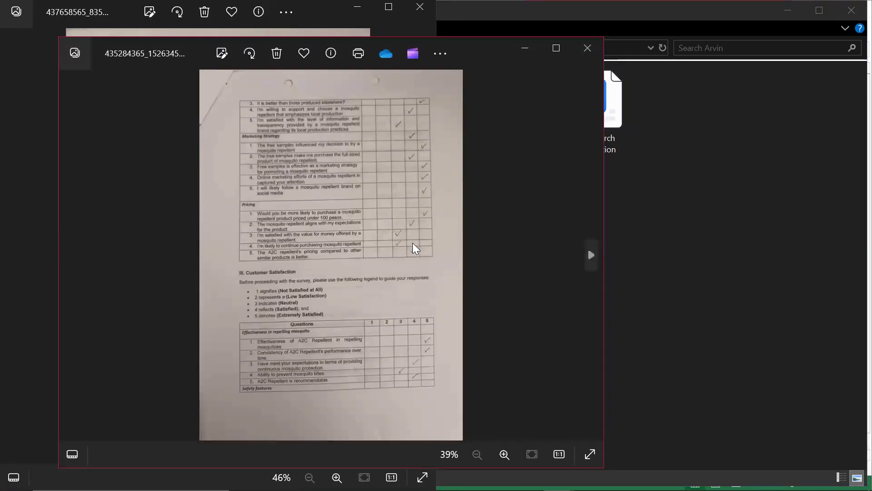
pyautogui.press('super+Left')
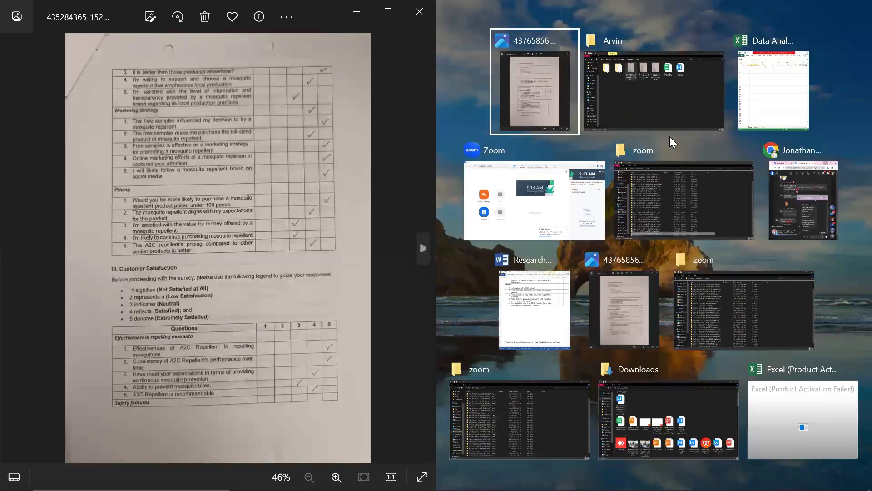
pyautogui.click(762, 96)
pyautogui.click(729, 116)
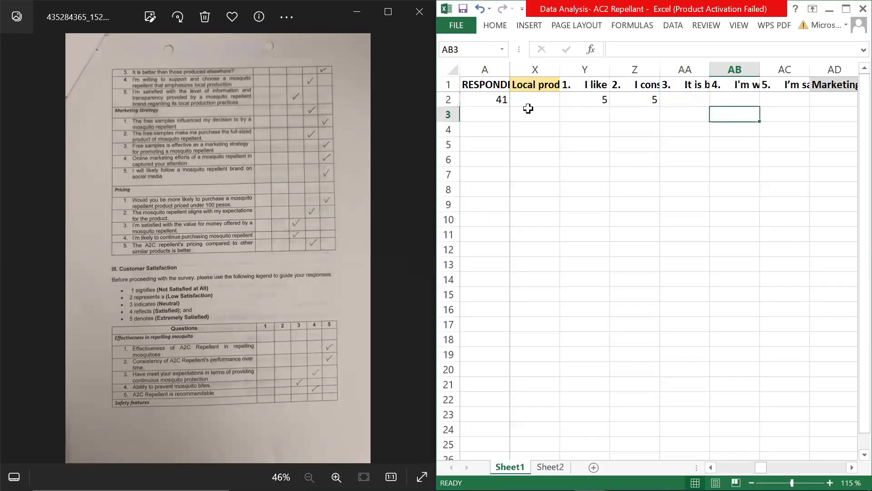
pyautogui.click(700, 101)
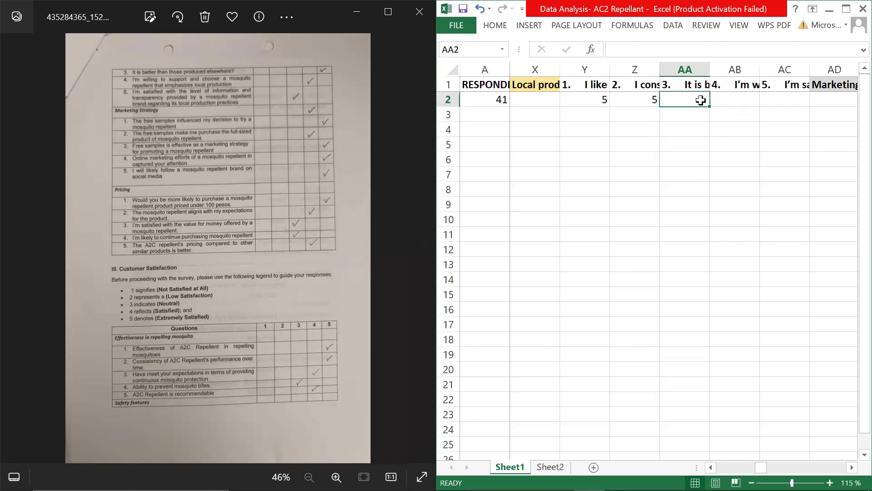
# Enter the local production ratings 5, 4 and 3 for questions 3 to 5 in AA2 to AC2.
pyautogui.press('Right')
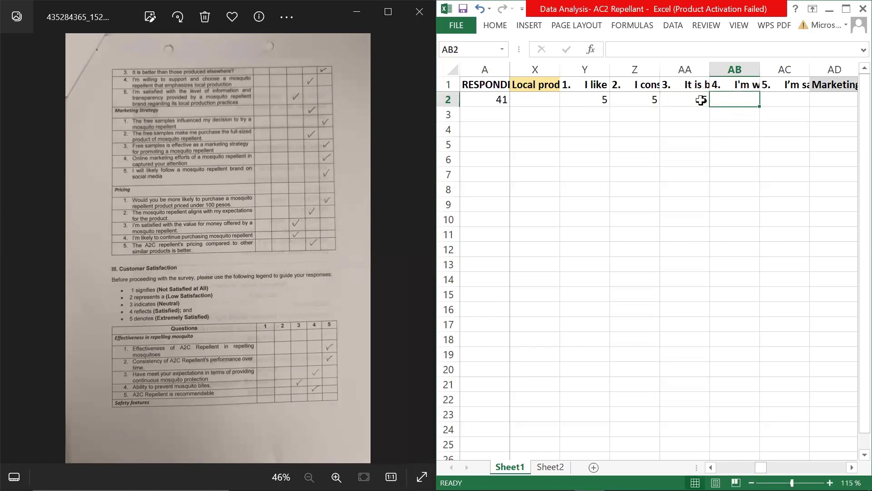
pyautogui.write('4')
pyautogui.press('Right')
pyautogui.write('3')
pyautogui.press('Right')
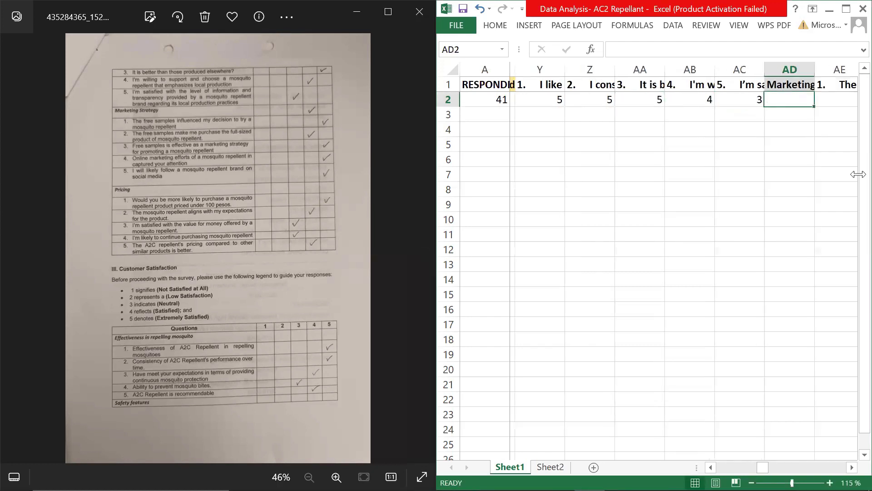
pyautogui.click(723, 103)
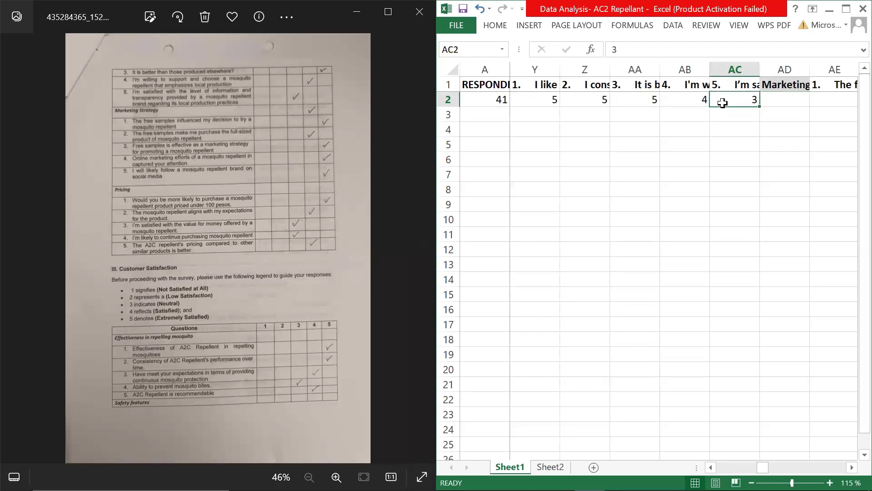
pyautogui.hotkey('ctrl', 'Left')
pyautogui.hotkey('ctrl', 'Left')
pyautogui.press('Right')
pyautogui.press('Right')
pyautogui.press('Right')
pyautogui.press('Right')
pyautogui.press('Right')
pyautogui.press('Right')
pyautogui.press('Right')
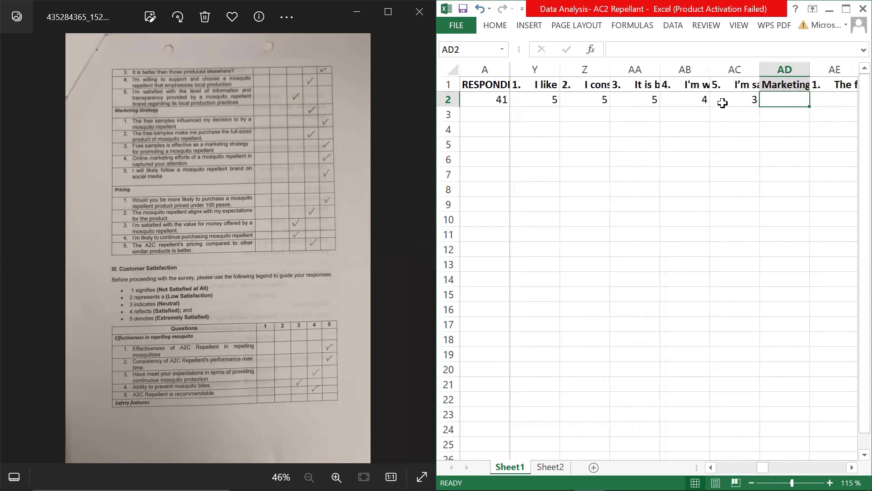
# Insert a blank column before the marketing section at column AD and title it LOCAL PRODUCTION in AD1.
pyautogui.click(787, 69)
pyautogui.rightClick(787, 69)
pyautogui.press('Escape')
pyautogui.hotkey('ctrl', 'shift', '=')
pyautogui.click(774, 85)
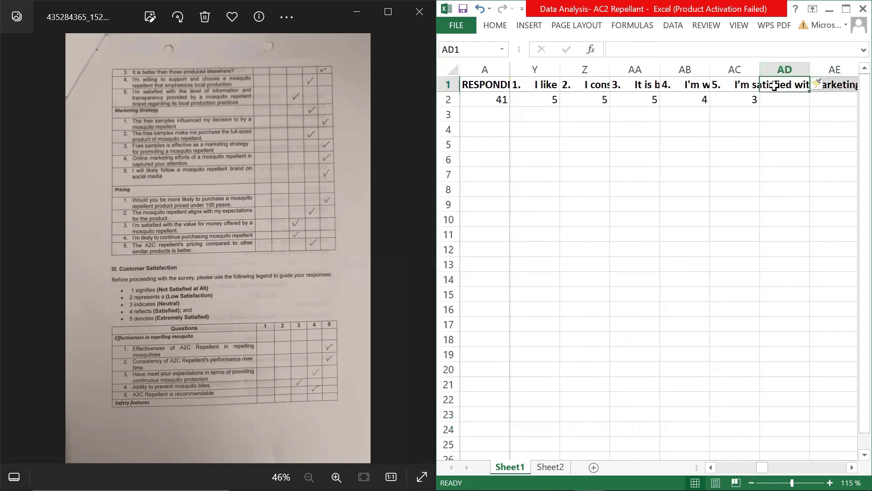
pyautogui.press('capslock')
pyautogui.write('LO')
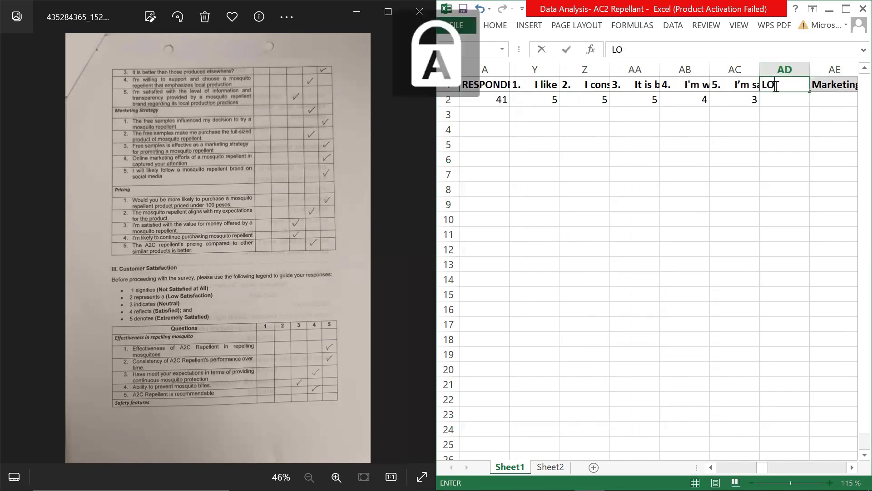
pyautogui.write('AAL PRO')
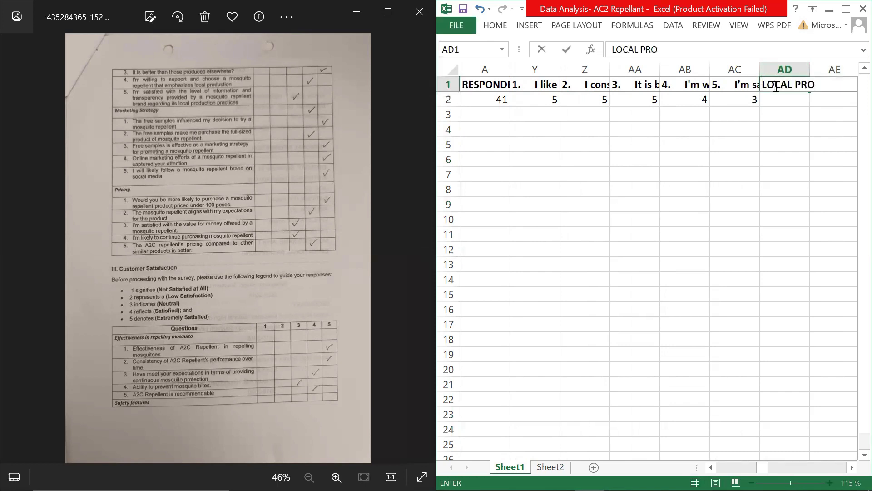
pyautogui.write('DUCTION')
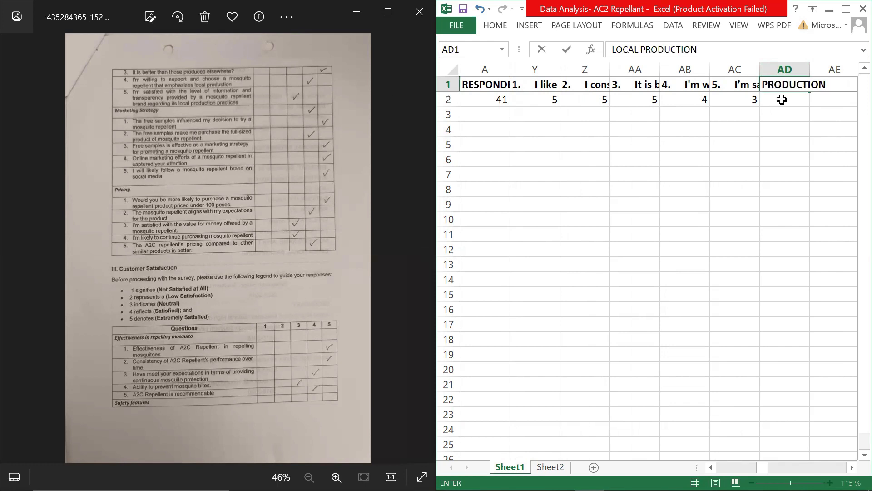
pyautogui.click(781, 99)
# Set the font colour of the LOCAL PRODUCTION header in AD1 to red.
pyautogui.click(781, 85)
pyautogui.click(497, 29)
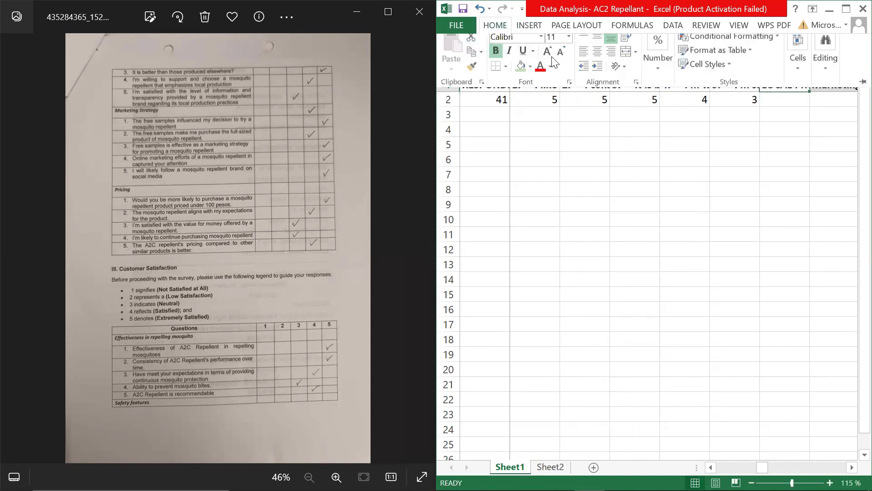
pyautogui.click(541, 73)
pyautogui.click(786, 164)
pyautogui.click(798, 143)
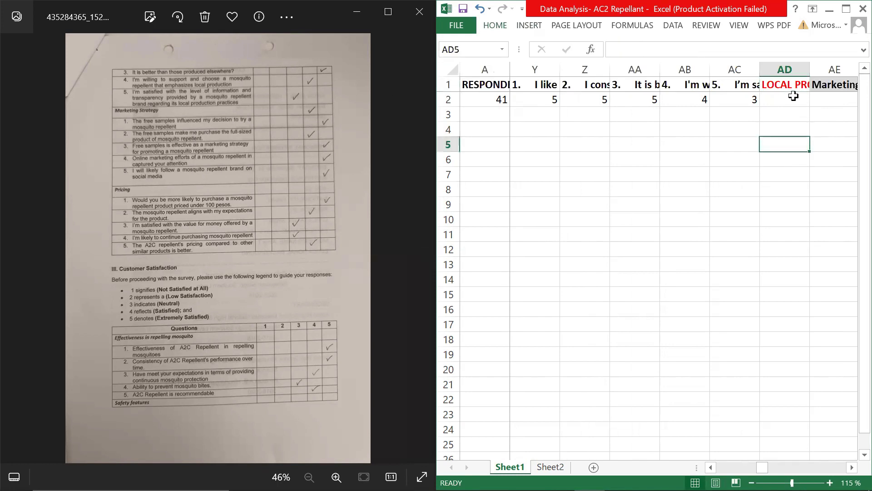
# Calculate the median of the local production ratings in AD2 with =MEDIAN(Y2:AC2).
pyautogui.click(794, 96)
pyautogui.write('=AVE')
pyautogui.press('BackSpace')
pyautogui.press('BackSpace')
pyautogui.press('BackSpace')
pyautogui.write('E')
pyautogui.press('BackSpace')
pyautogui.write('MEDIAN')
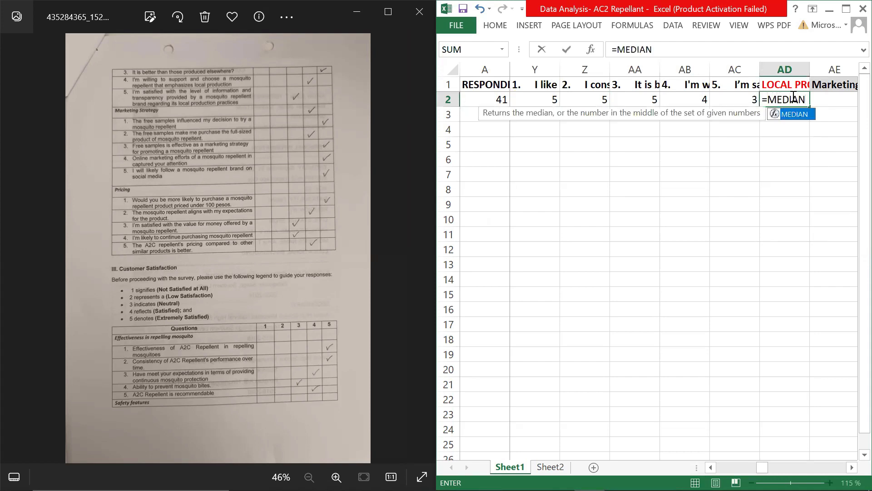
pyautogui.write('(')
pyautogui.moveTo(750, 100); pyautogui.dragTo(535, 100)
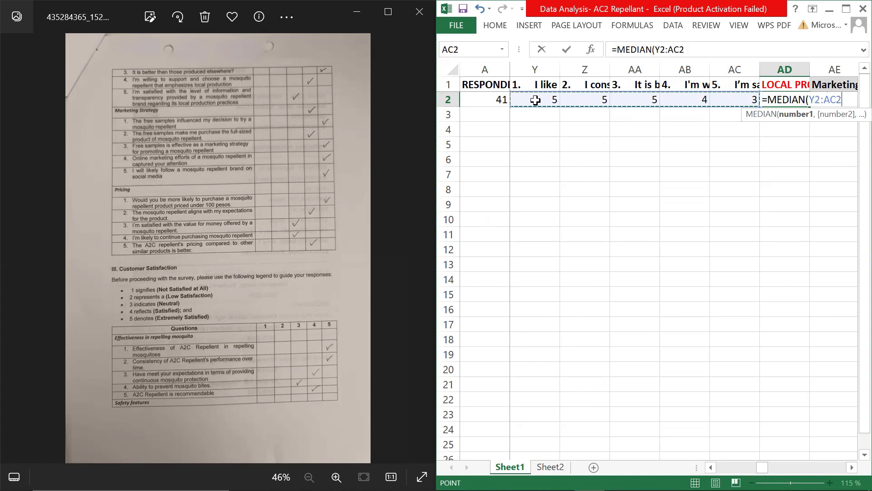
pyautogui.write(')')
pyautogui.press('Return')
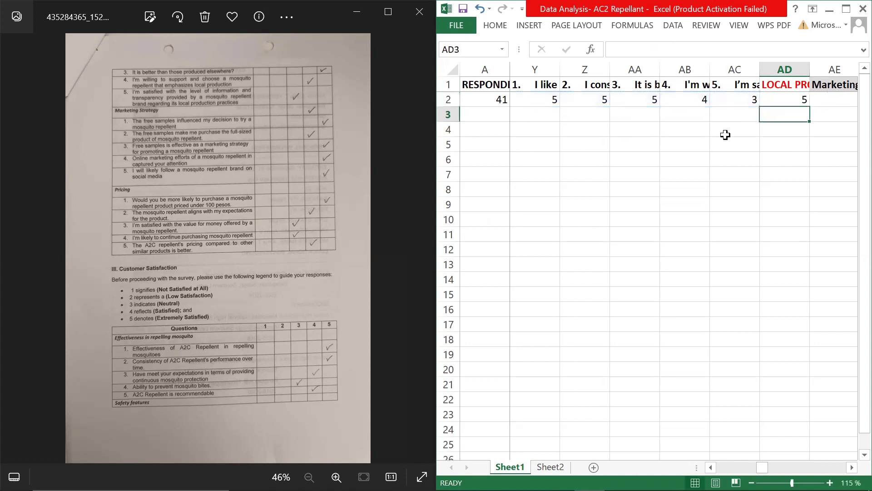
# Fill the median formula from AD2 down to AD19 and clear the copies in AD3 to AD19.
pyautogui.click(786, 103)
pyautogui.press('Right')
pyautogui.press('Right')
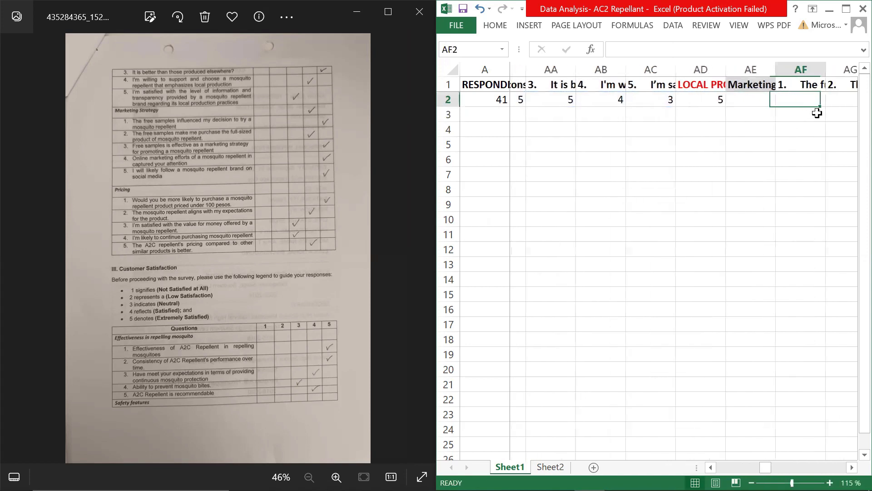
pyautogui.click(702, 102)
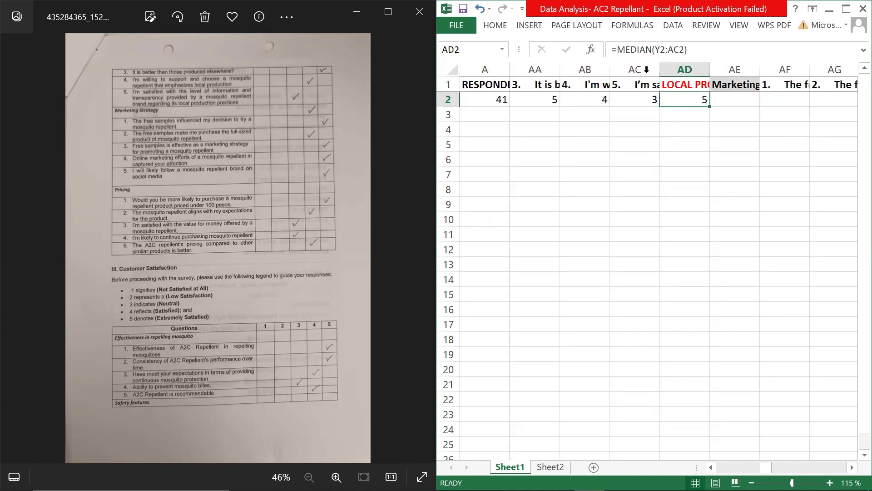
pyautogui.moveTo(709, 105); pyautogui.dragTo(691, 354)
pyautogui.click(691, 122)
pyautogui.moveTo(691, 122); pyautogui.dragTo(683, 352)
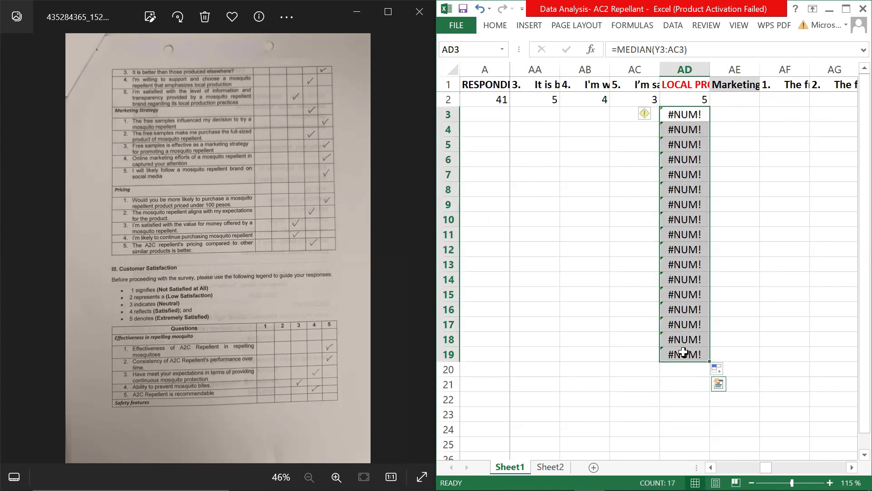
pyautogui.press('Delete')
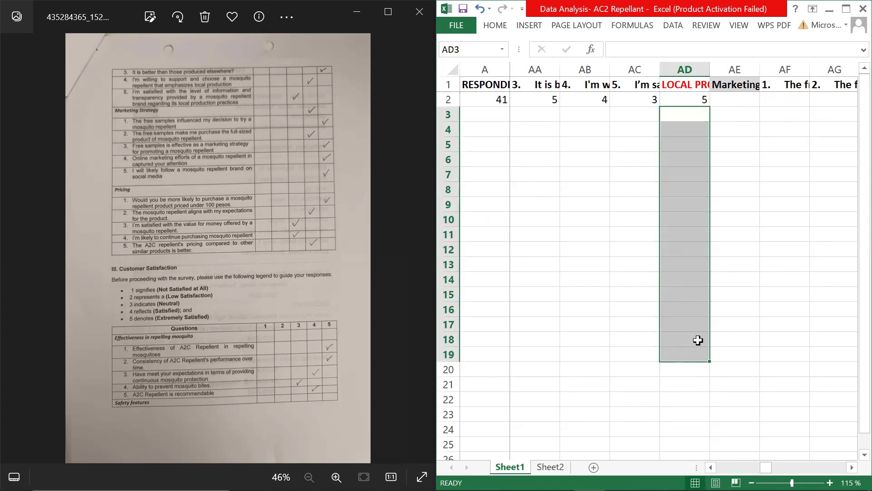
# Enter the respondent's marketing strategy ratings 5, 4, 5, 5 and 5 in AF2 to AJ2.
pyautogui.click(754, 191)
pyautogui.click(757, 102)
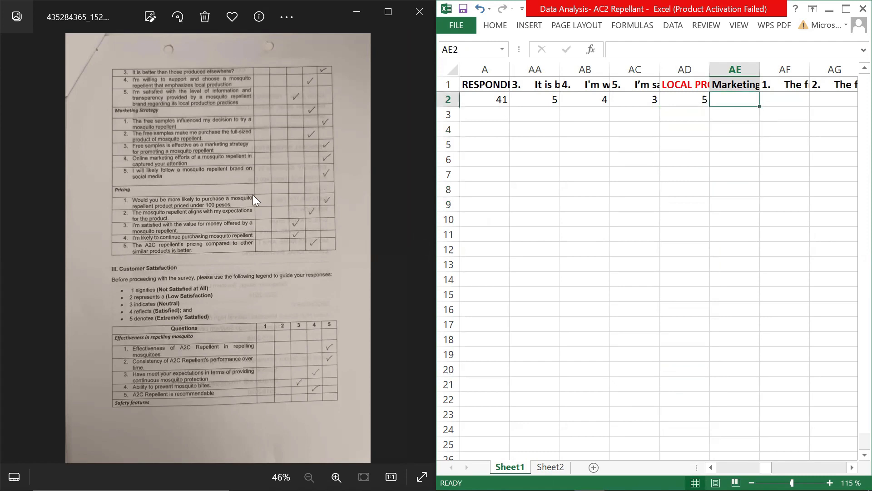
pyautogui.click(764, 101)
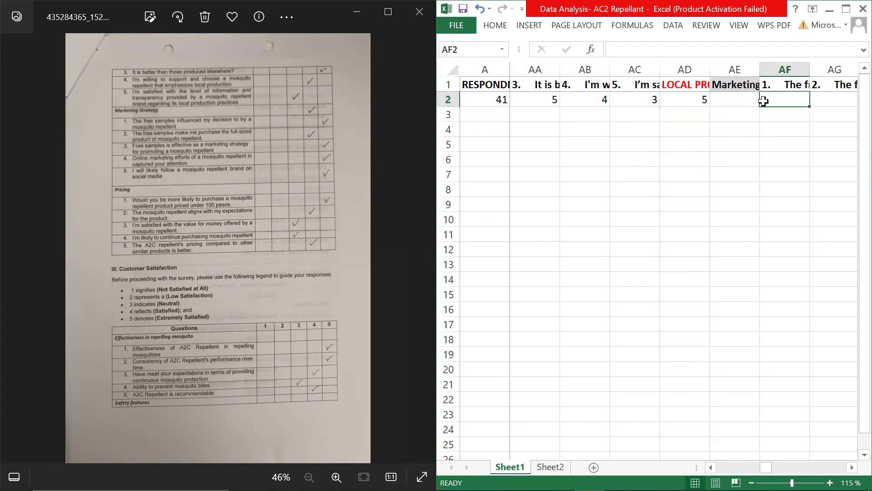
pyautogui.write('5')
pyautogui.press('Tab')
pyautogui.write('4')
pyautogui.press('Tab')
pyautogui.write('5')
pyautogui.press('Tab')
pyautogui.write('5')
pyautogui.press('Tab')
pyautogui.write('5')
pyautogui.press('Tab')
# Insert a blank column before Pricing at column AK and title it MARKETING in AK1.
pyautogui.rightClick(792, 71)
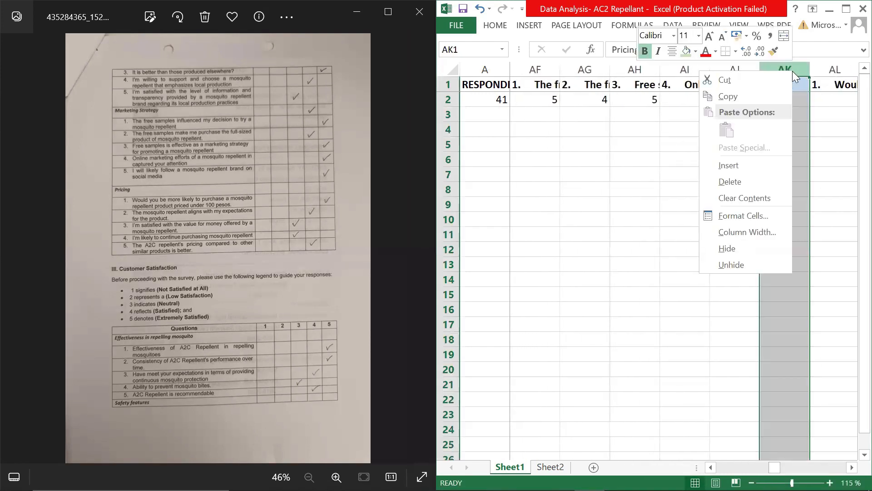
pyautogui.click(761, 165)
pyautogui.click(780, 84)
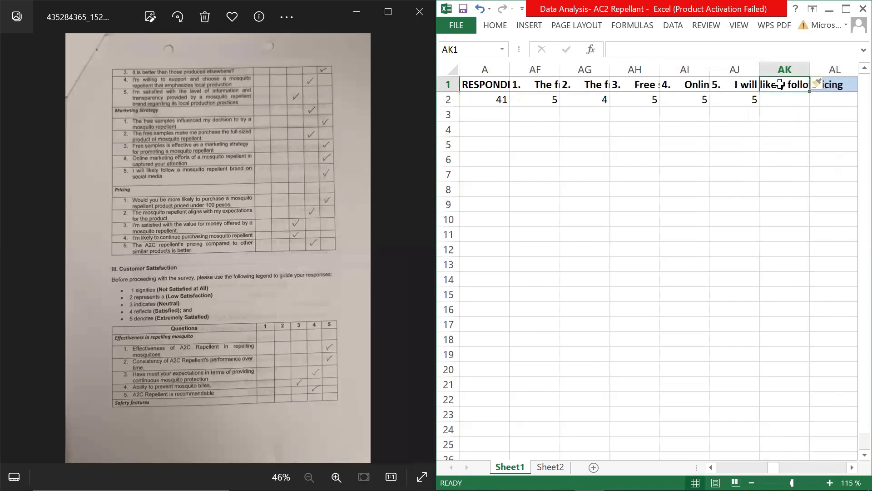
pyautogui.press('capslock')
pyautogui.press('capslock')
pyautogui.write('MARKETING')
pyautogui.press('Return')
# Set the font colour of the MARKETING header in AK1 to red and select AK2.
pyautogui.click(771, 80)
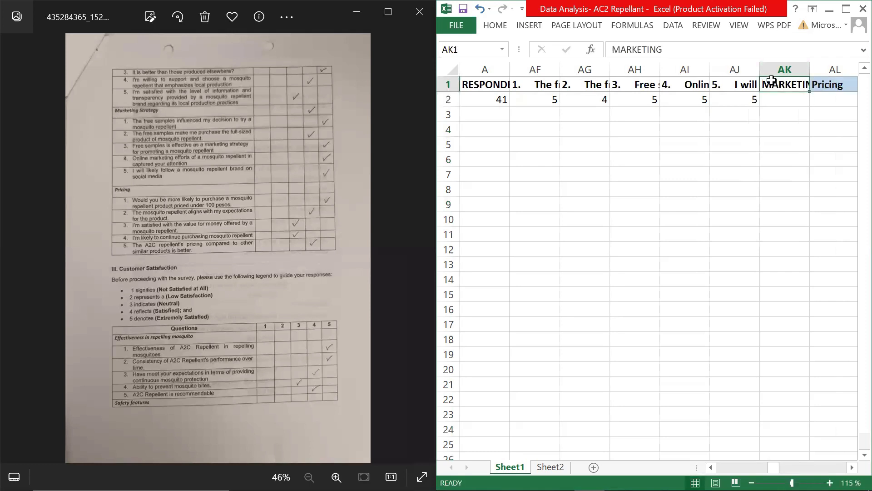
pyautogui.click(495, 26)
pyautogui.click(540, 73)
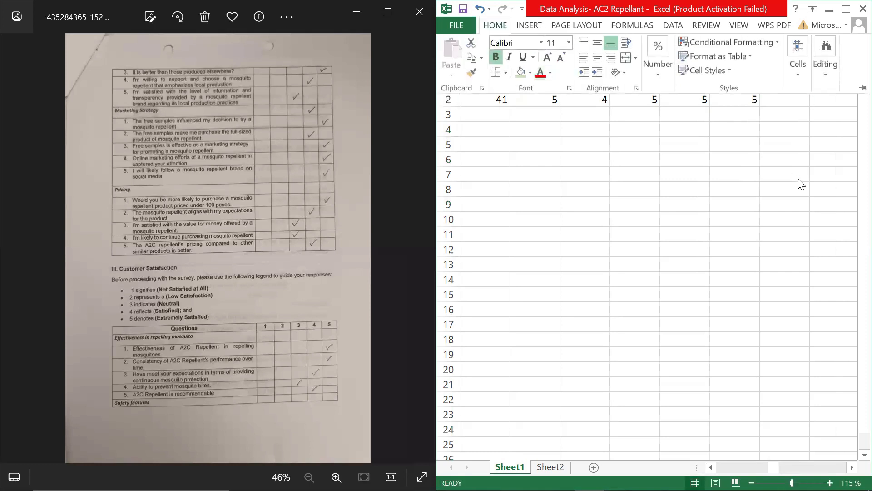
pyautogui.click(789, 143)
pyautogui.click(787, 103)
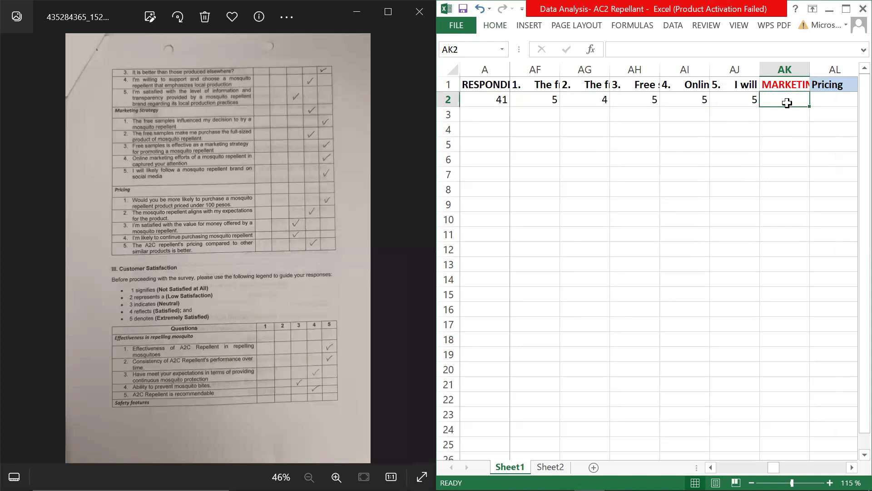
pyautogui.write('=AVERAGE')
pyautogui.press('BackSpace')
pyautogui.press('BackSpace')
pyautogui.press('BackSpace')
pyautogui.press('BackSpace')
pyautogui.press('BackSpace')
pyautogui.press('BackSpace')
pyautogui.press('BackSpace')
pyautogui.press('BackSpace')
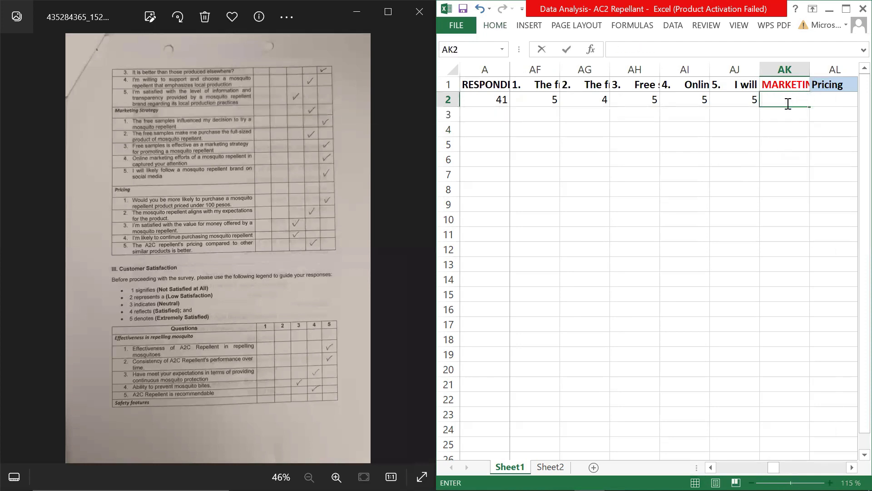
# Calculate the median of the marketing ratings AF2 to AJ2 in AK2 with the MEDIAN function.
pyautogui.write('=MEDIAN(')
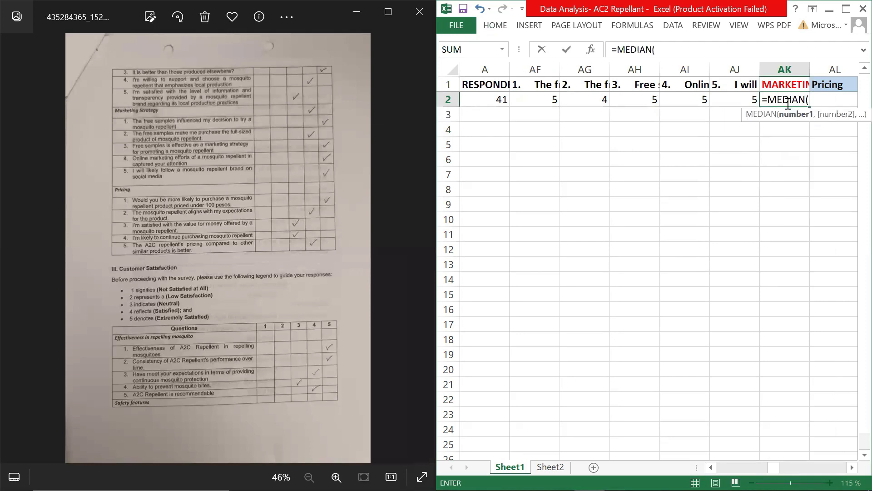
pyautogui.moveTo(548, 100); pyautogui.dragTo(733, 98)
pyautogui.press('Return')
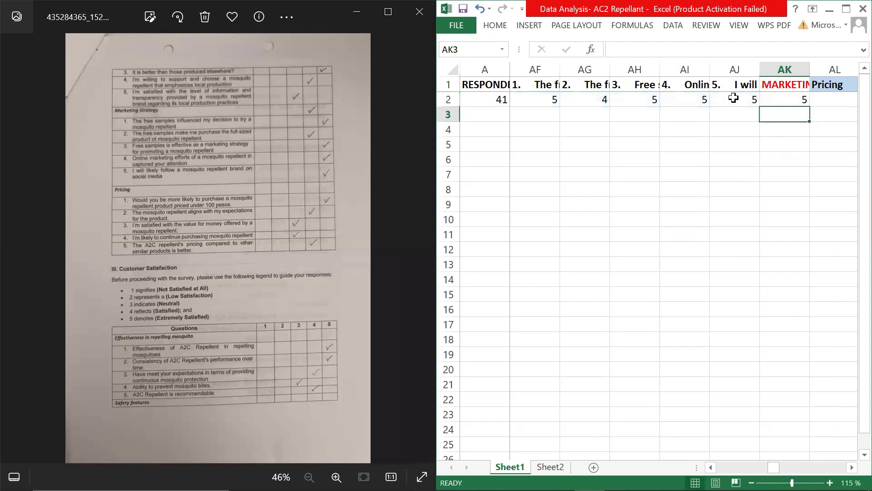
# Insert a blank column before OVER-ALL COSTUMER PREFERENCES at column AR and title it PRICING in AR1.
pyautogui.click(825, 100)
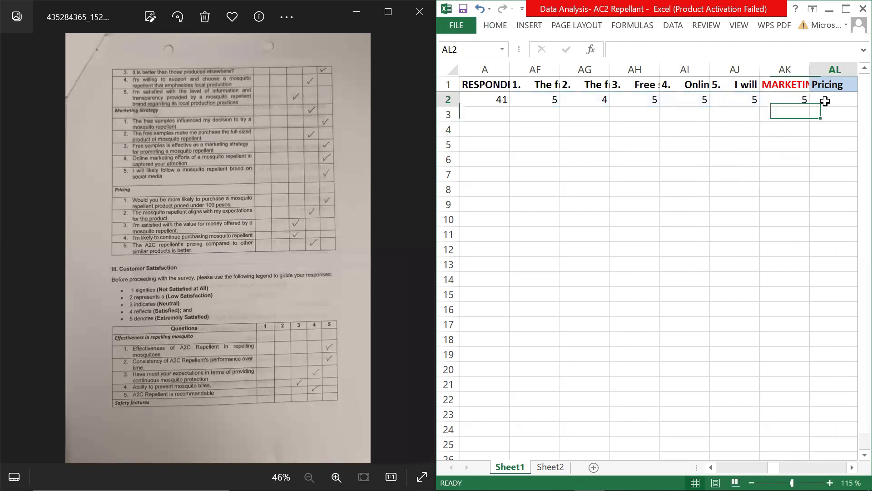
pyautogui.press('Right')
pyautogui.press('Right')
pyautogui.press('Right')
pyautogui.press('Right')
pyautogui.press('Right')
pyautogui.press('Right')
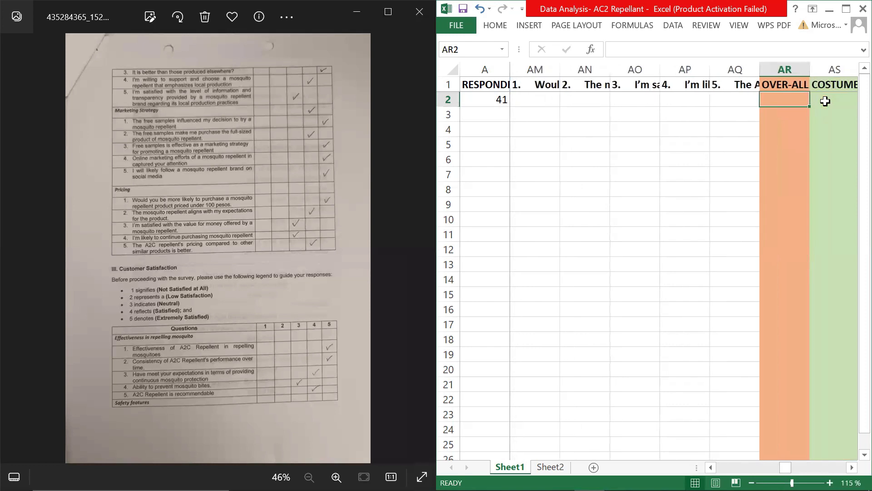
pyautogui.rightClick(789, 73)
pyautogui.click(725, 167)
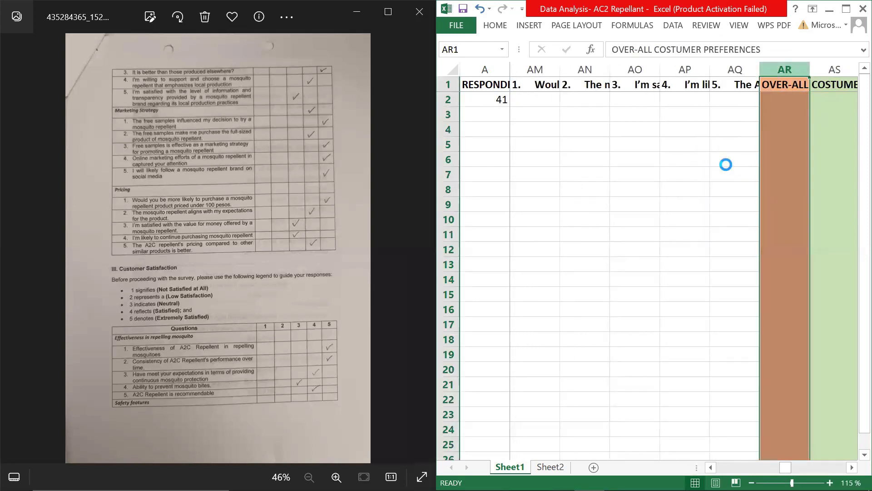
pyautogui.click(779, 84)
pyautogui.write('PRICING')
pyautogui.press('Return')
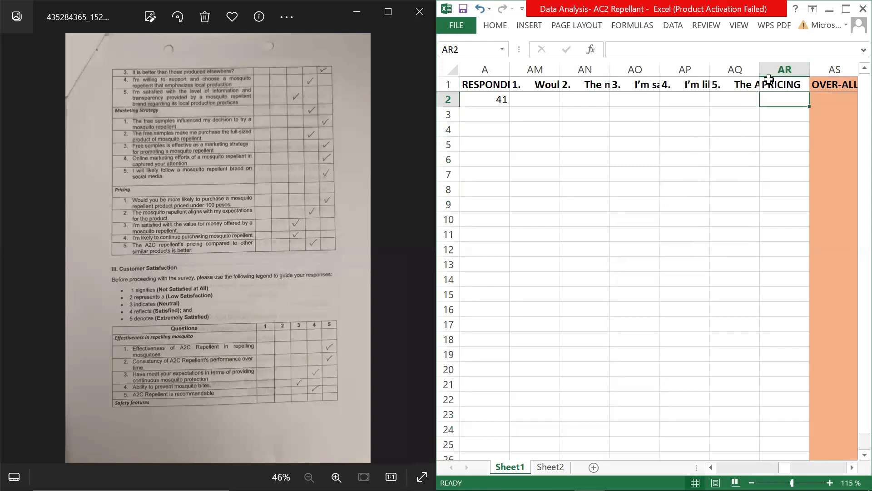
# Set the font colour of the PRICING header in AR1 to red.
pyautogui.click(770, 83)
pyautogui.click(496, 25)
pyautogui.click(559, 58)
pyautogui.click(767, 131)
# Enter the respondent's five pricing ratings 5, 4, 3, 3 and 4 in AM2 to AQ2.
pyautogui.click(750, 97)
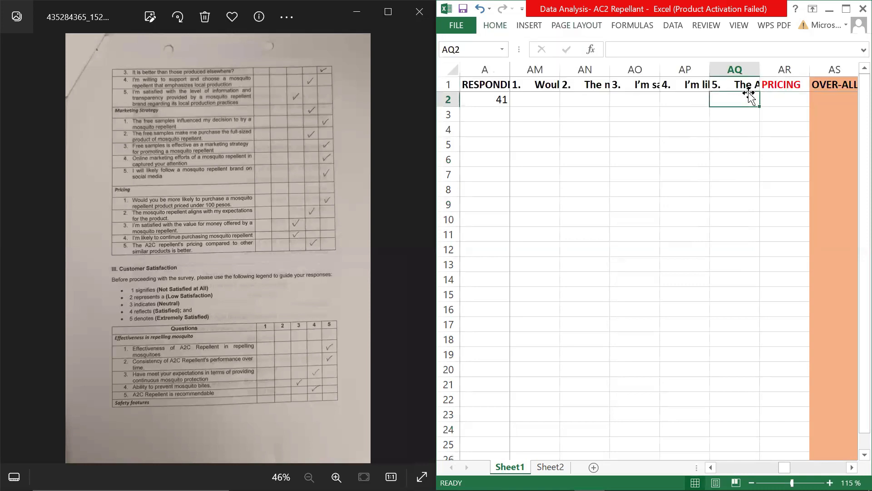
pyautogui.press('Left')
pyautogui.press('Left')
pyautogui.press('Left')
pyautogui.press('Left')
pyautogui.press('Left')
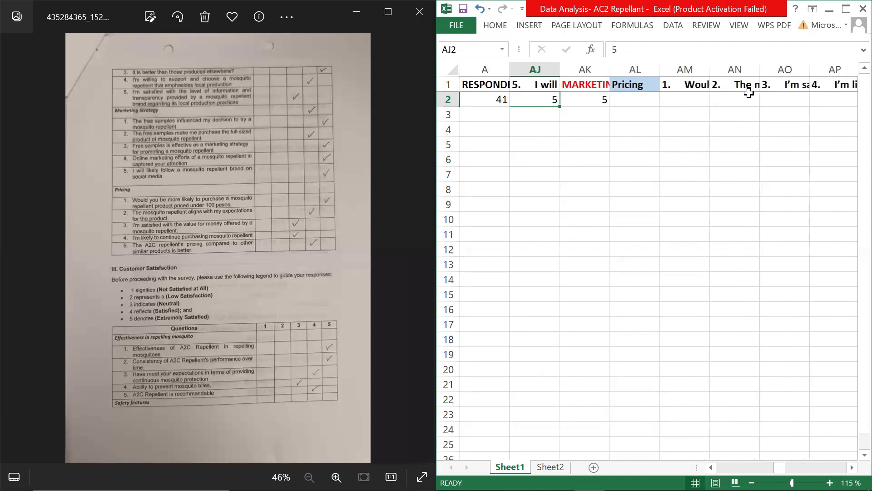
pyautogui.press('Right')
pyautogui.press('Right')
pyautogui.press('Left')
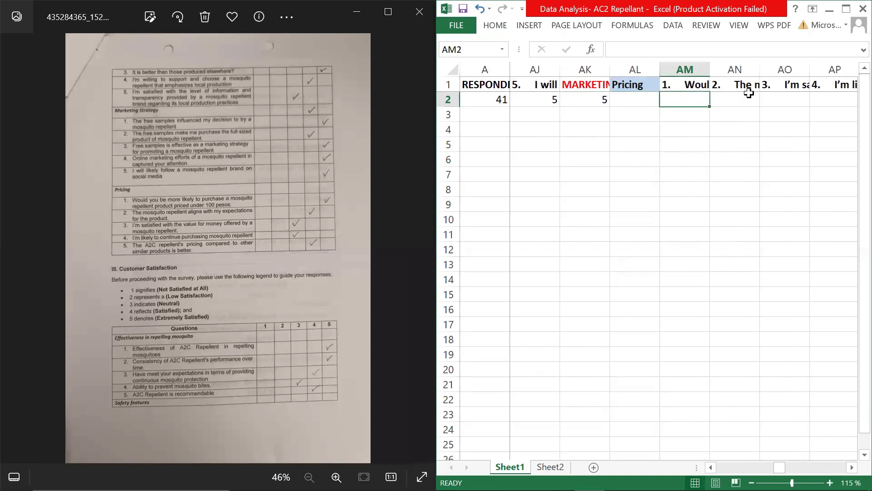
pyautogui.write('5')
pyautogui.press('Right')
pyautogui.write('4')
pyautogui.press('Right')
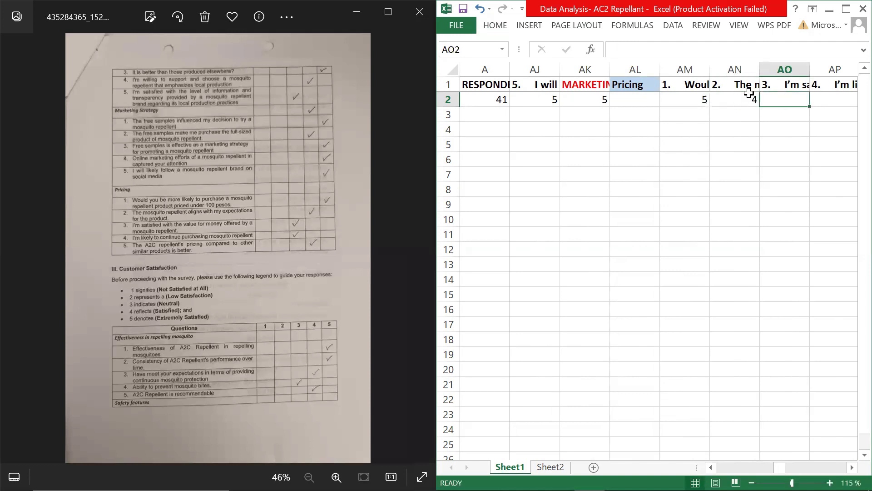
pyautogui.write('3')
pyautogui.press('Right')
pyautogui.write('3')
pyautogui.press('Right')
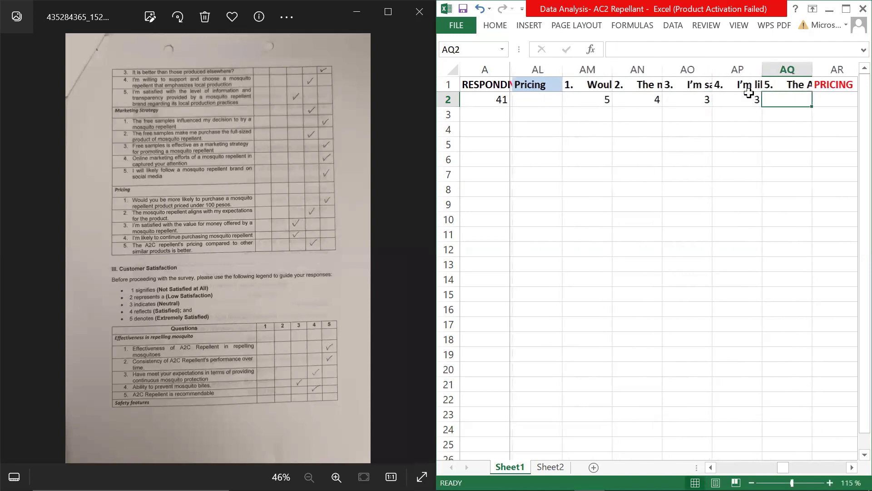
pyautogui.write('4')
pyautogui.press('Right')
# Calculate the median of the pricing ratings AM2 to AQ2 in AR2 with the MEDIAN function.
pyautogui.write('=MEDIAN')
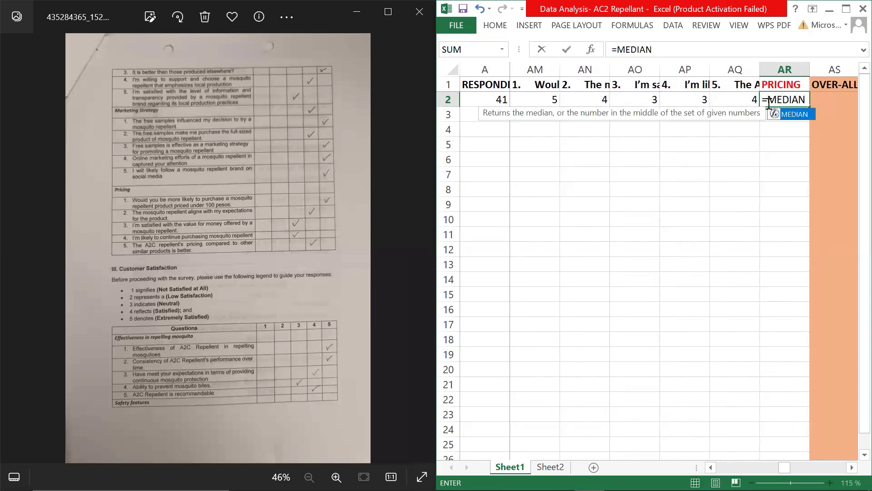
pyautogui.write('(')
pyautogui.moveTo(539, 98); pyautogui.dragTo(751, 100)
pyautogui.press('Return')
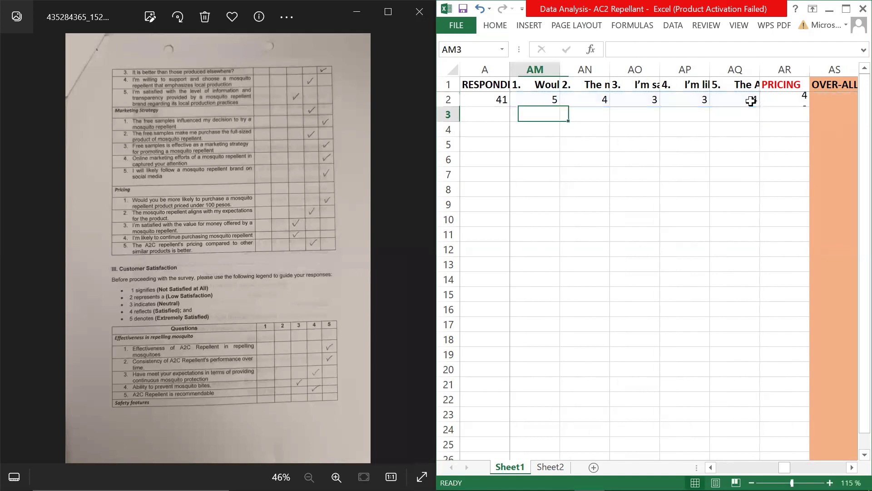
pyautogui.click(821, 100)
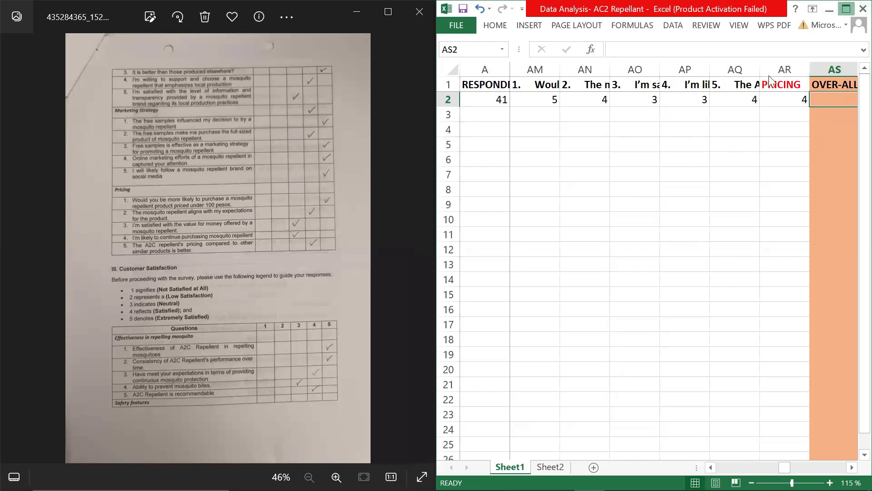
# Maximise the spreadsheet window and hide the effectiveness and safety question columns K to O and R to V.
pyautogui.click(846, 8)
pyautogui.moveTo(693, 465); pyautogui.dragTo(573, 455)
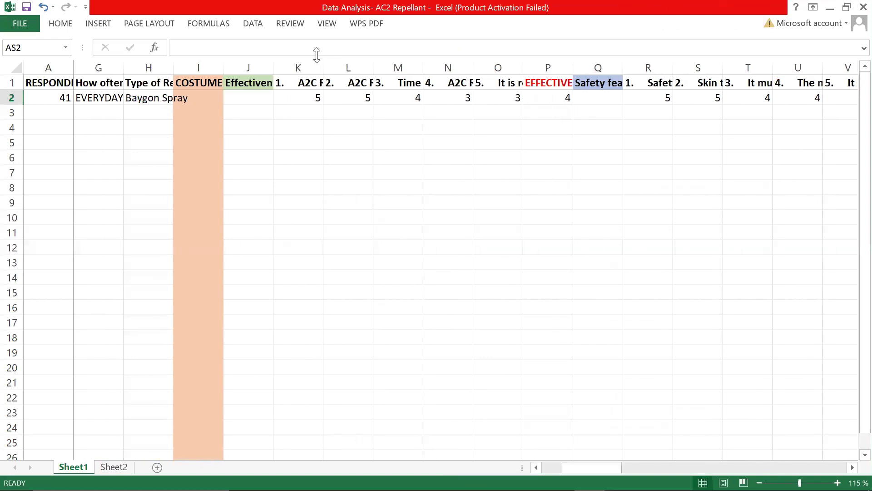
pyautogui.moveTo(296, 67); pyautogui.dragTo(495, 74)
pyautogui.rightClick(494, 69)
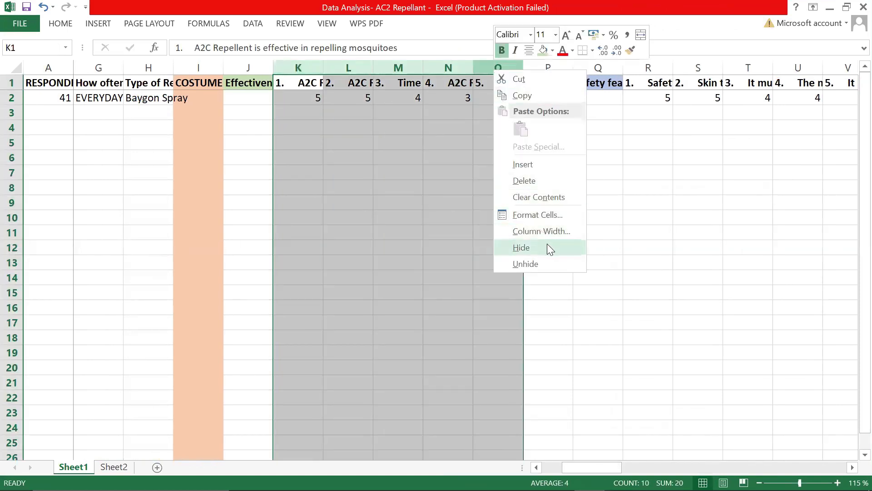
pyautogui.click(521, 247)
pyautogui.moveTo(401, 70); pyautogui.dragTo(596, 71)
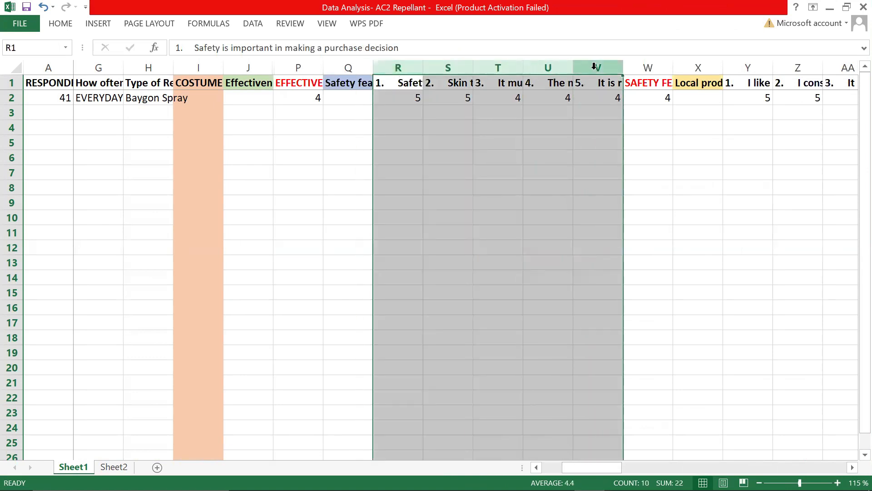
pyautogui.rightClick(596, 70)
pyautogui.click(630, 247)
# Hide the local production question columns Y to AC and the marketing question columns AF to AJ.
pyautogui.moveTo(477, 70); pyautogui.dragTo(696, 73)
pyautogui.rightClick(697, 73)
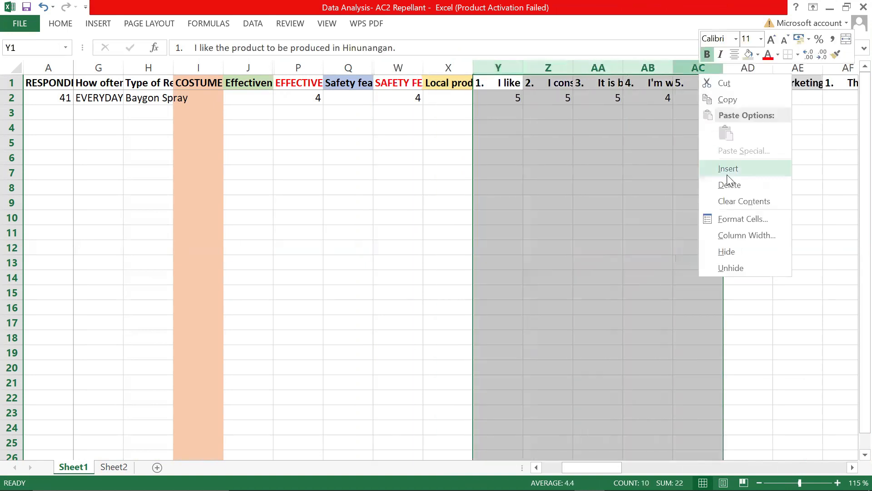
pyautogui.click(732, 251)
pyautogui.moveTo(609, 67); pyautogui.dragTo(795, 68)
pyautogui.rightClick(795, 68)
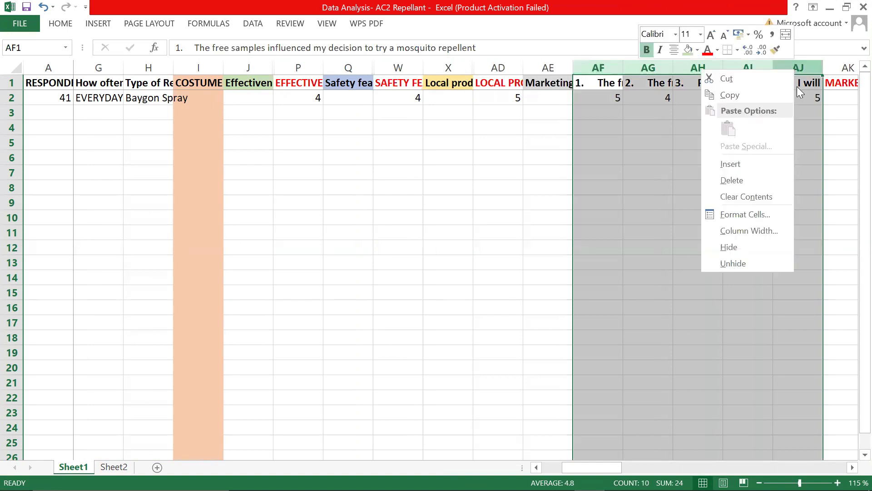
pyautogui.click(760, 245)
pyautogui.click(716, 156)
# Hide the pricing question columns AM to AQ.
pyautogui.moveTo(695, 67); pyautogui.dragTo(662, 69)
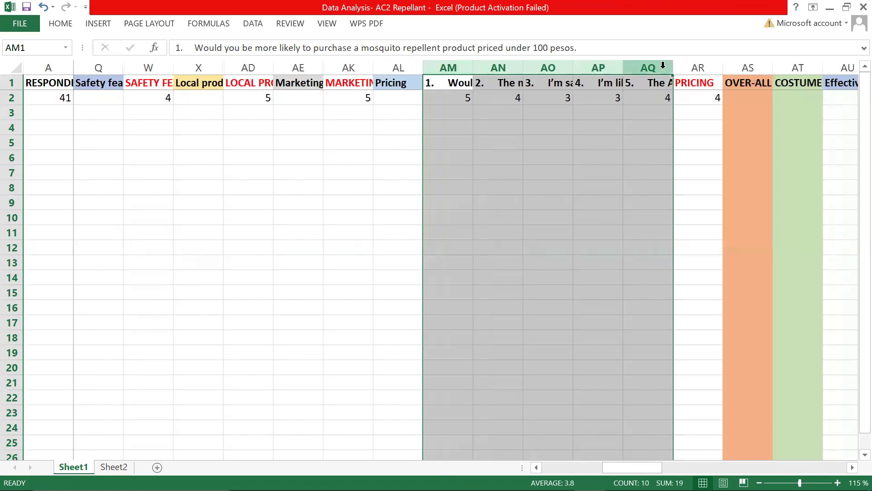
pyautogui.rightClick(662, 68)
pyautogui.click(707, 247)
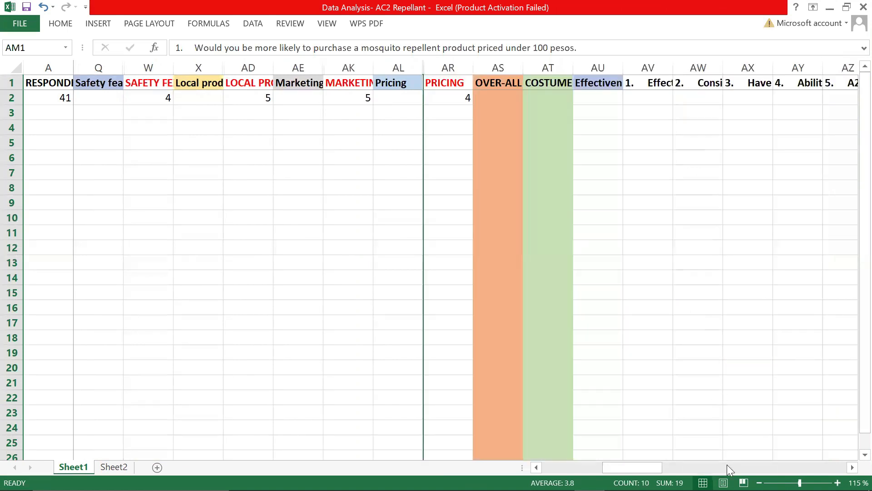
pyautogui.hscroll(-3, 466, 266)
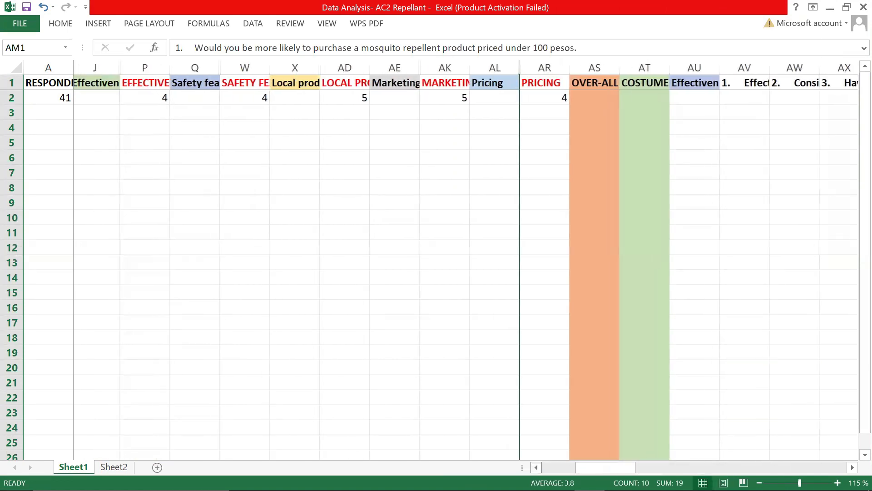
pyautogui.click(771, 352)
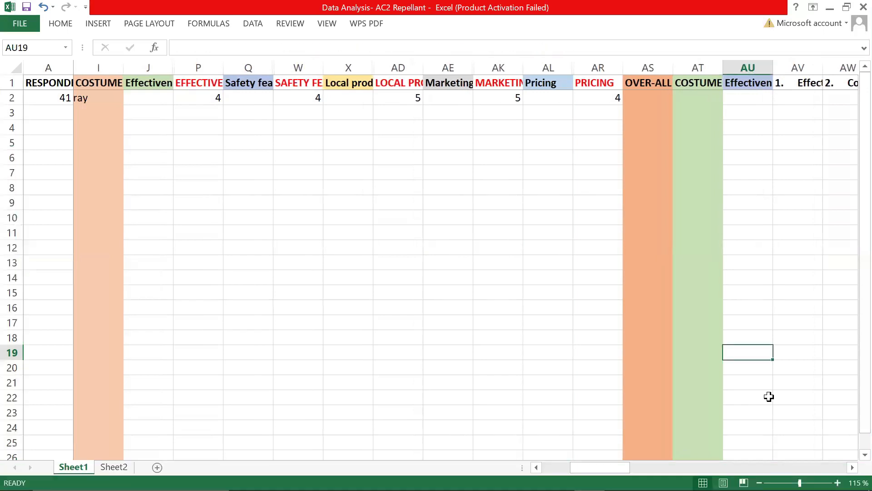
# Calculate the OVER-ALL COSTUMER PREFERENCES median in AS2 with =MEDIAN(P2,W2,AD2,AK2,AR2).
pyautogui.scroll(-1, 580, 96)
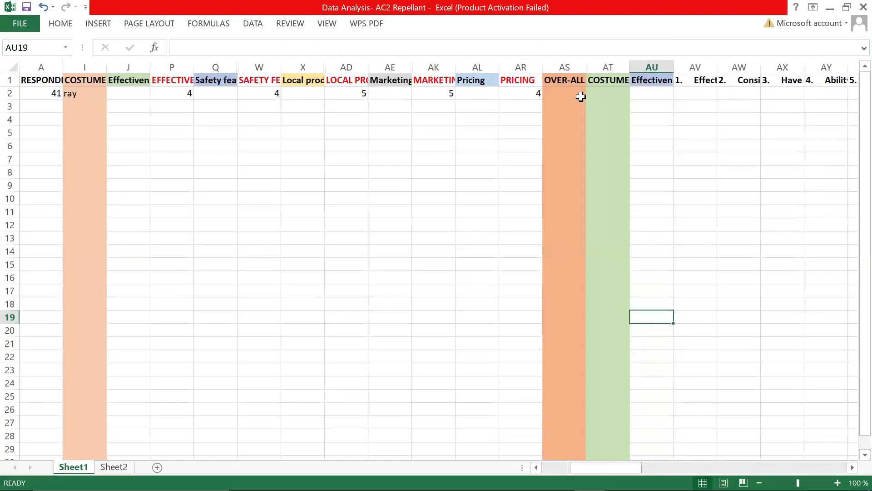
pyautogui.click(569, 81)
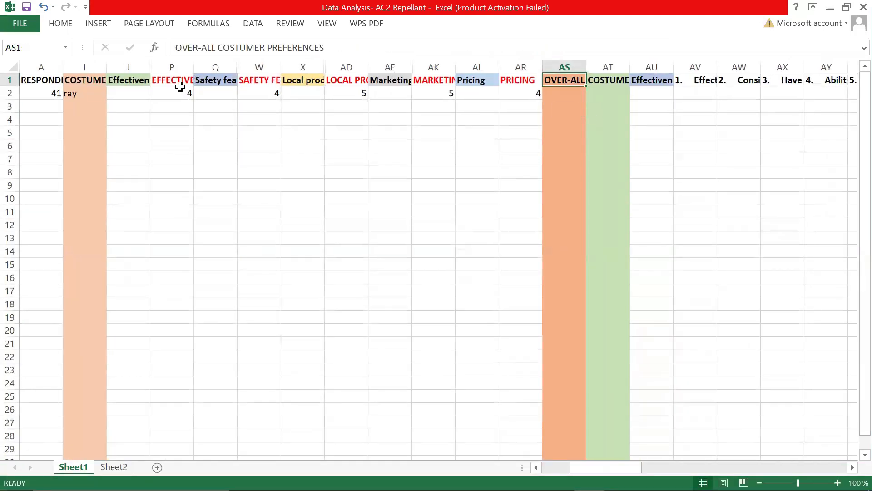
pyautogui.click(569, 92)
pyautogui.write('=')
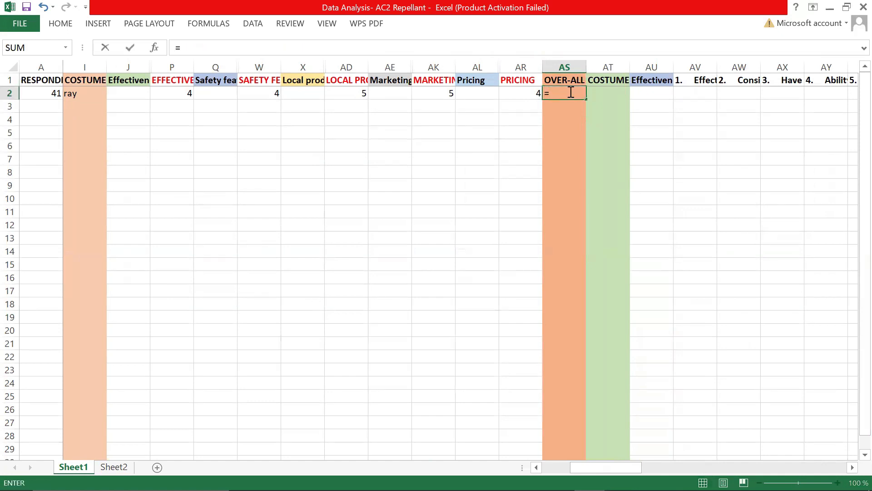
pyautogui.write('MEDIAN')
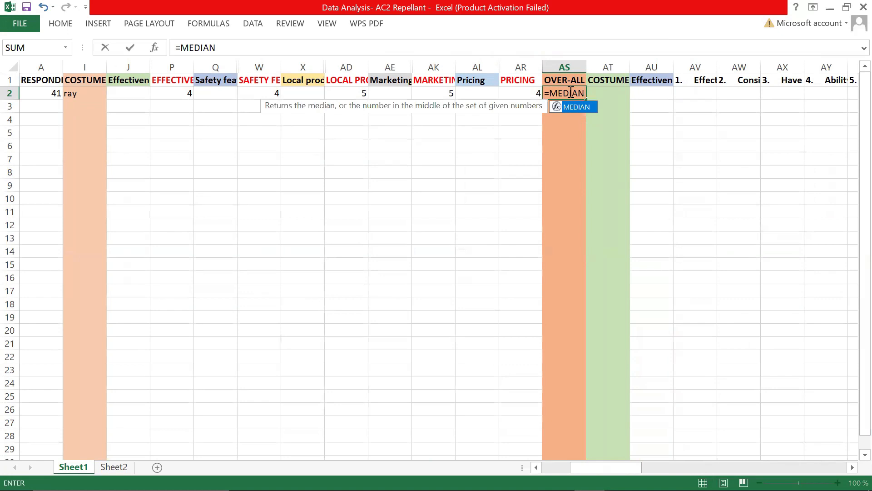
pyautogui.write('(')
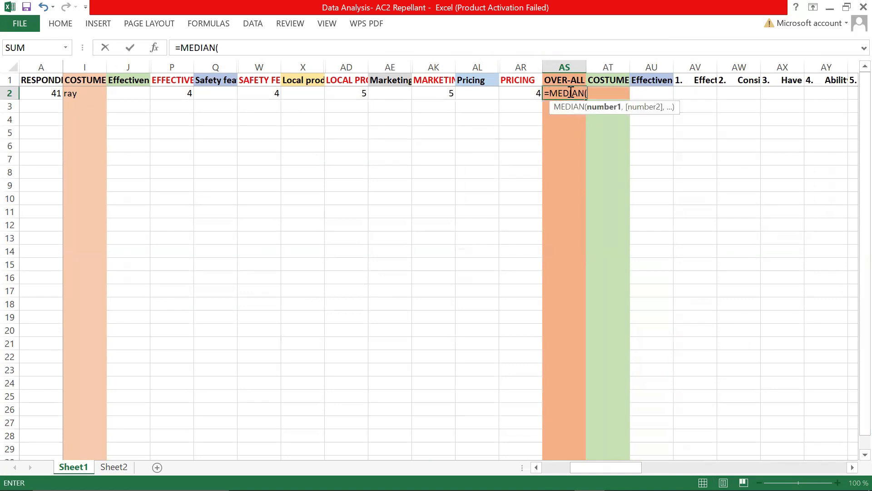
pyautogui.click(180, 90)
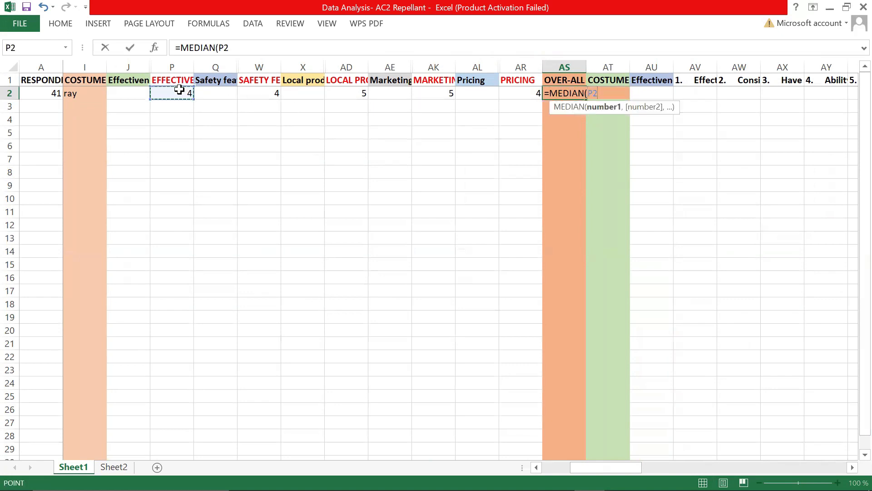
pyautogui.write(',')
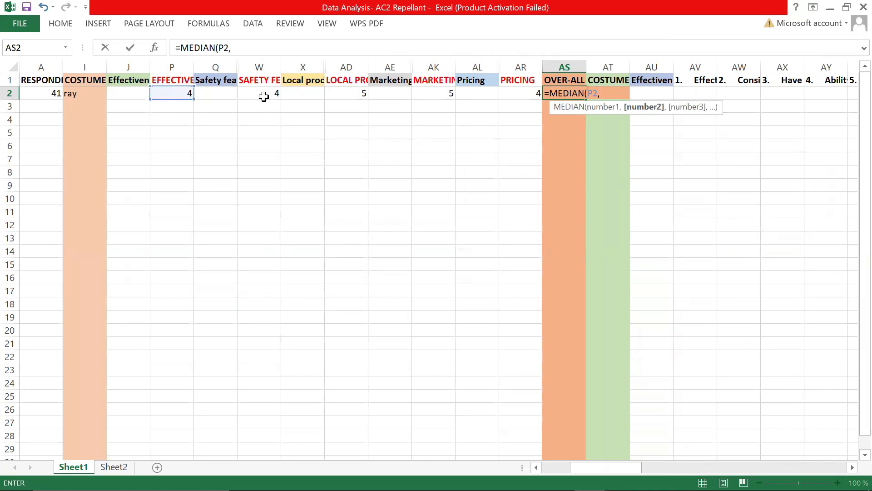
pyautogui.click(260, 92)
pyautogui.write(',')
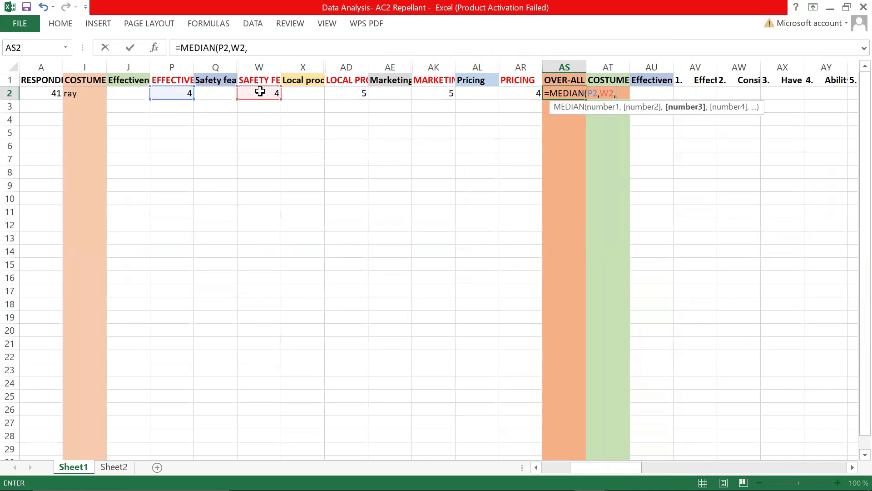
pyautogui.click(345, 94)
pyautogui.write(',')
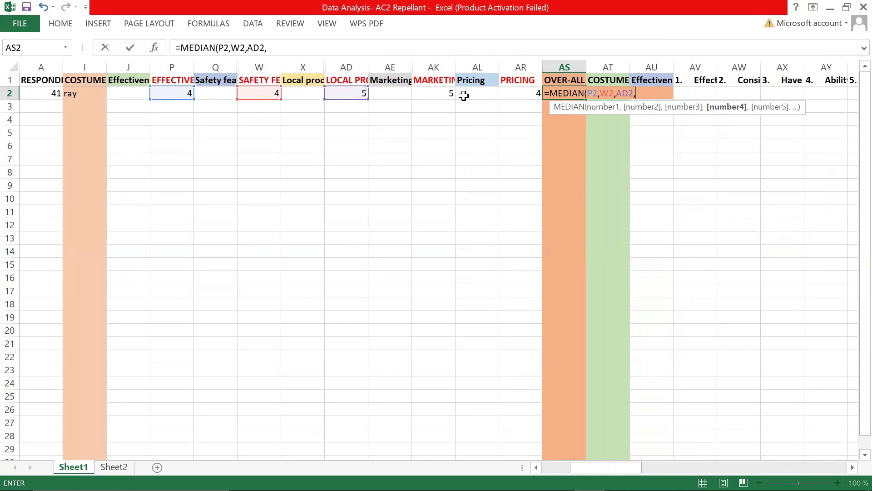
pyautogui.click(429, 90)
pyautogui.write(',')
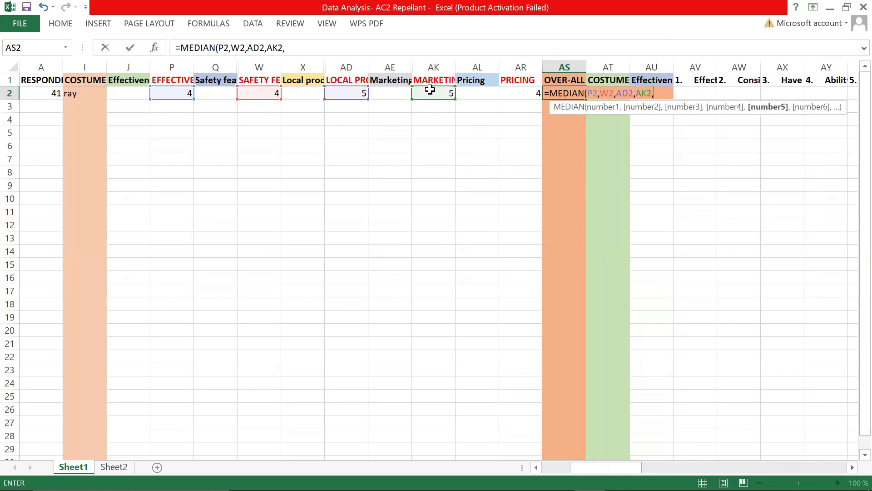
pyautogui.click(531, 93)
pyautogui.write(',')
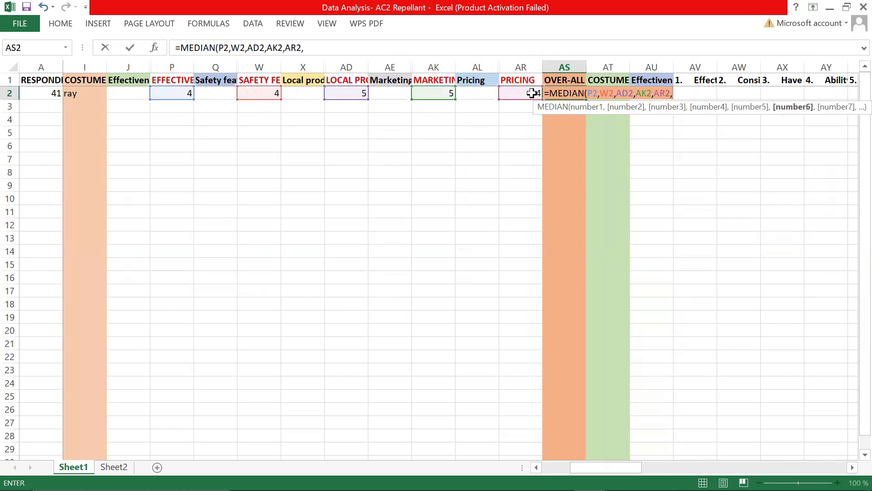
pyautogui.press('BackSpace')
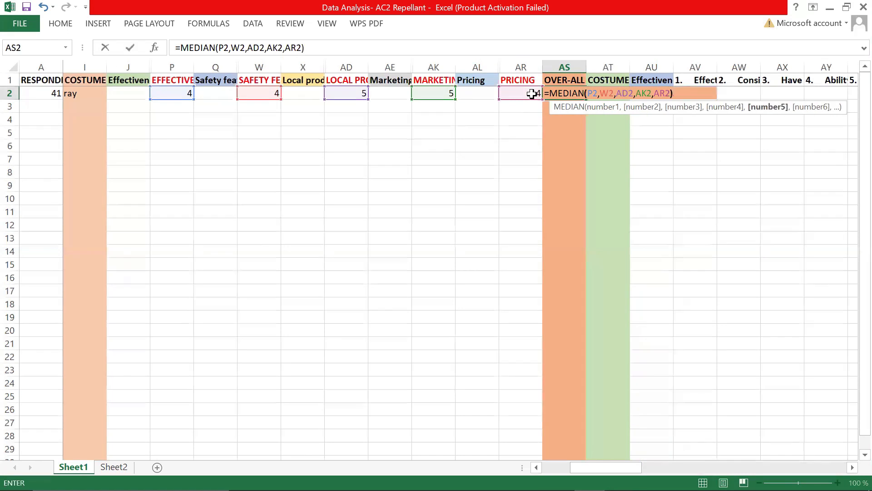
pyautogui.press('Return')
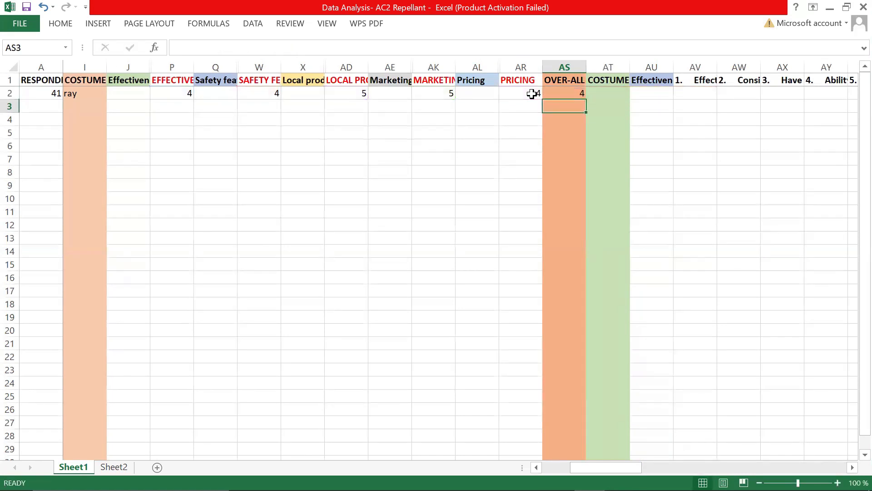
# Fill the overall median formula from AS2 down to AS18 and the effectiveness median from P2 down column P.
pyautogui.click(551, 80)
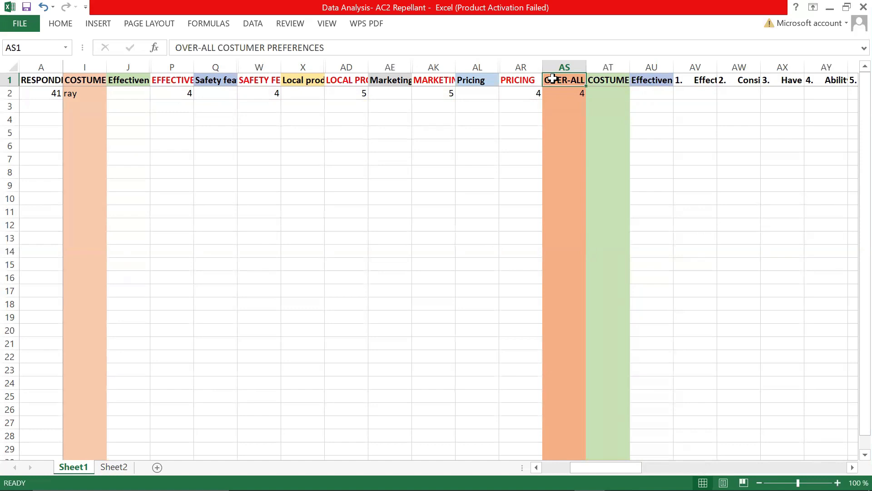
pyautogui.click(562, 92)
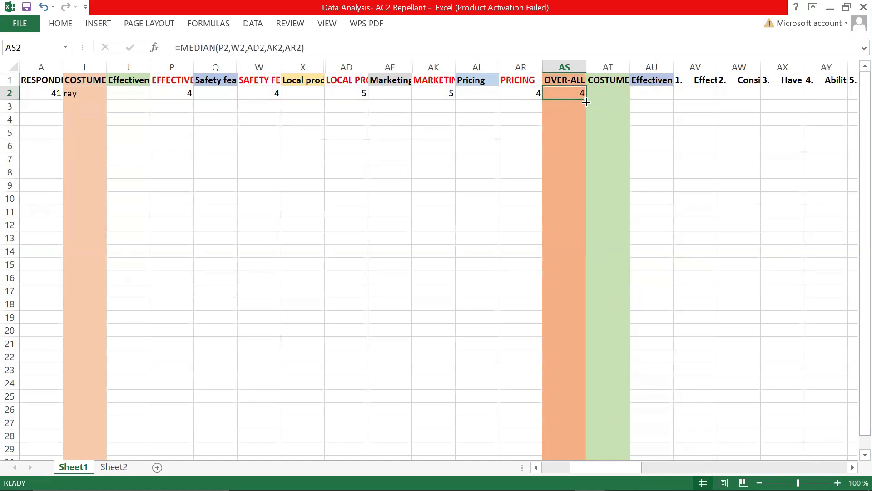
pyautogui.moveTo(589, 100); pyautogui.dragTo(588, 305)
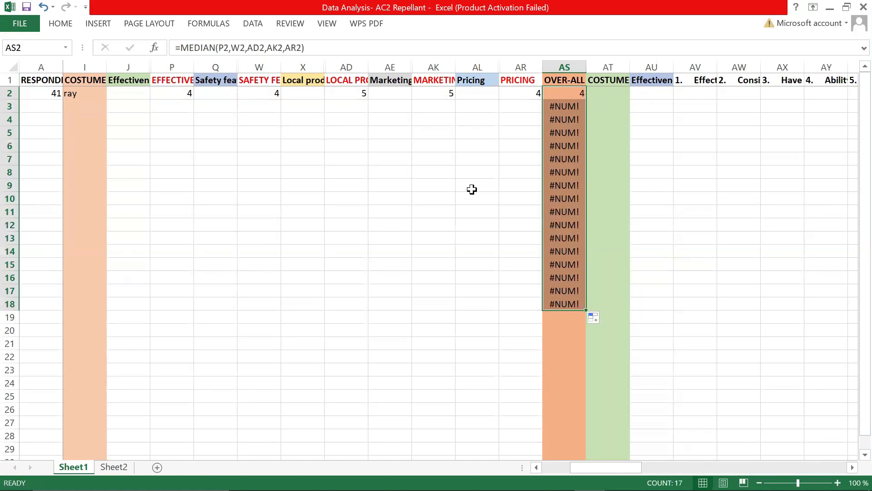
pyautogui.click(176, 94)
pyautogui.moveTo(196, 112); pyautogui.dragTo(186, 335)
# Clear the contents of P3 to P21 and AS3 to AS23, keeping only the medians in row 2.
pyautogui.click(181, 106)
pyautogui.moveTo(182, 106); pyautogui.dragTo(175, 339)
pyautogui.press('Delete')
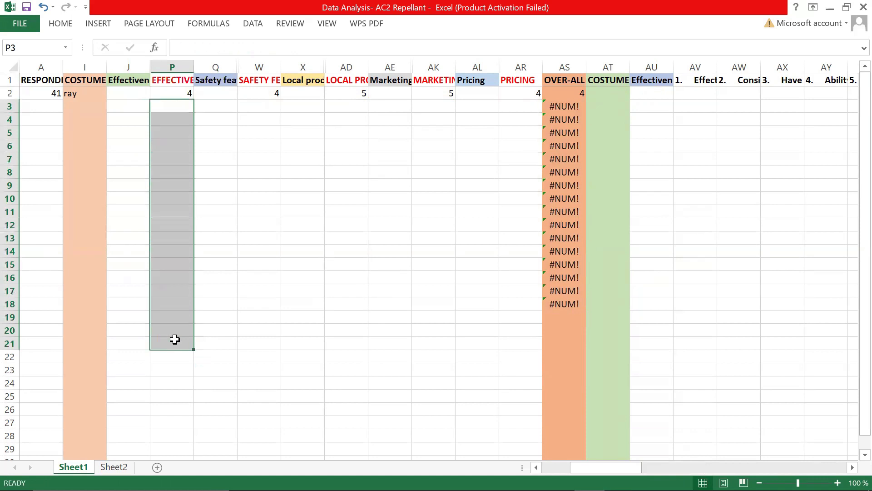
pyautogui.moveTo(568, 107); pyautogui.dragTo(566, 363)
pyautogui.press('Delete')
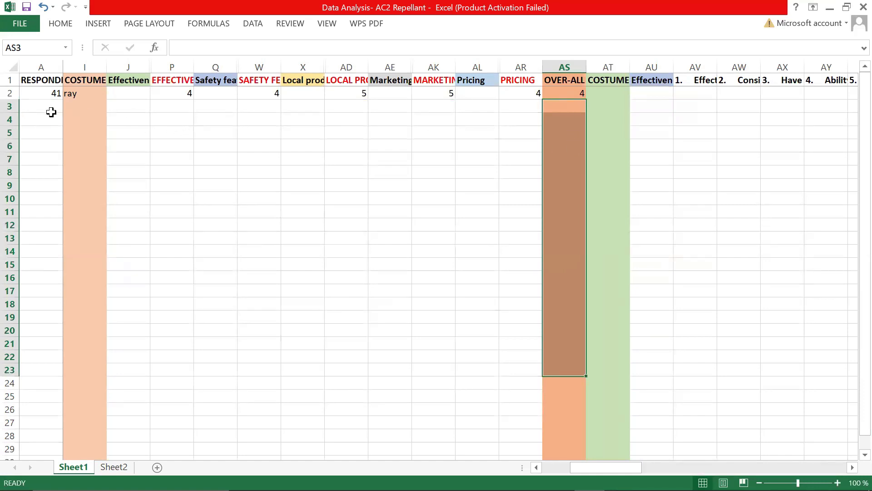
# Hide the preference section columns J to AR, leaving the OVER-ALL COSTUMER PREFERENCES column beside column I.
pyautogui.click(617, 121)
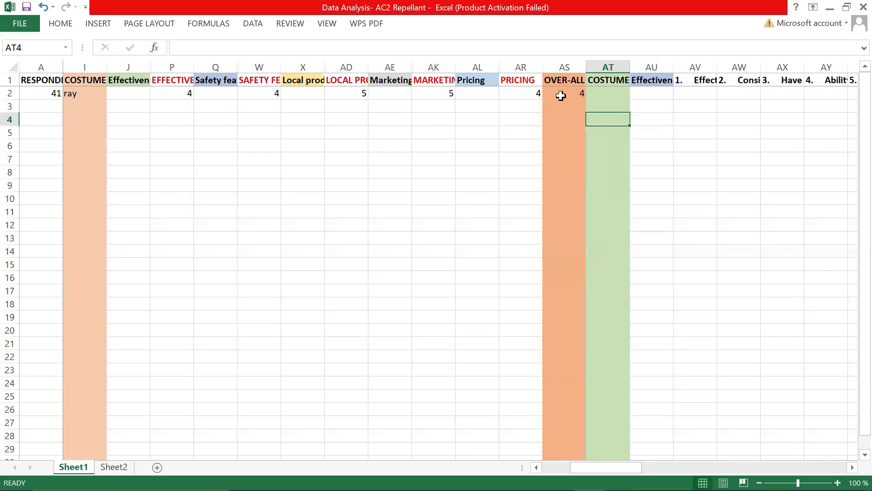
pyautogui.click(577, 81)
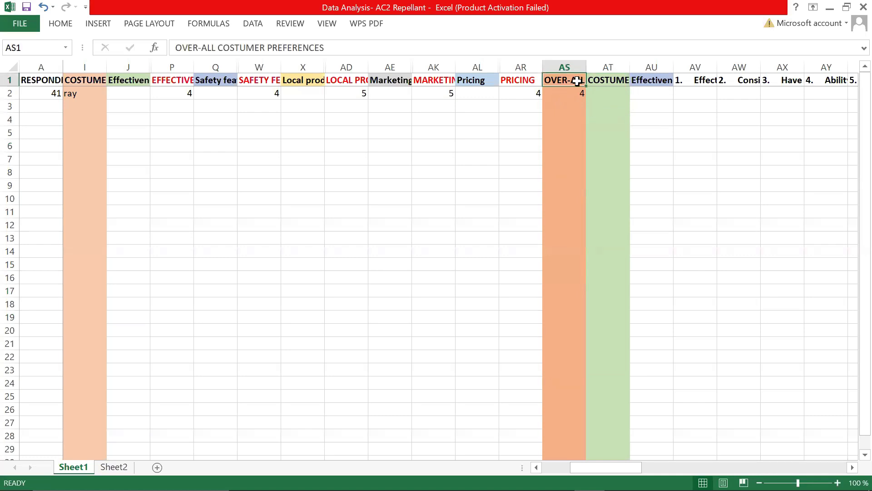
pyautogui.moveTo(139, 67); pyautogui.dragTo(522, 67)
pyautogui.rightClick(522, 67)
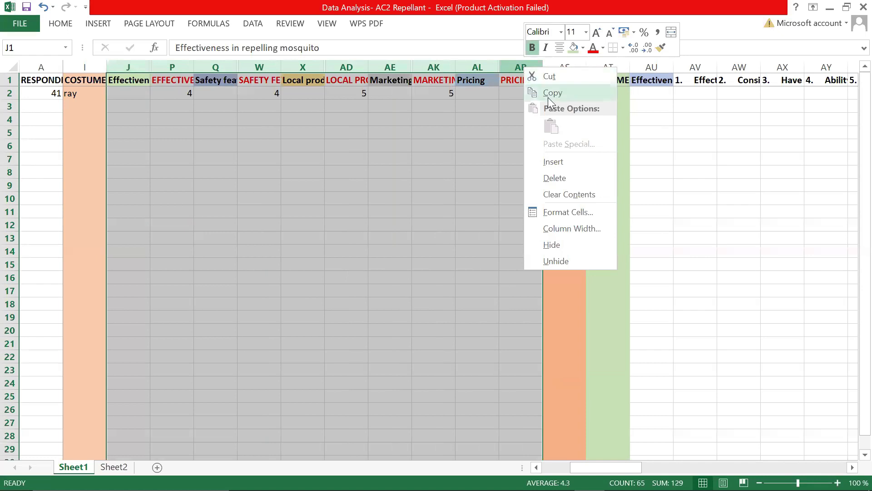
pyautogui.press('Escape')
pyautogui.hotkey('ctrl', '0')
pyautogui.click(238, 175)
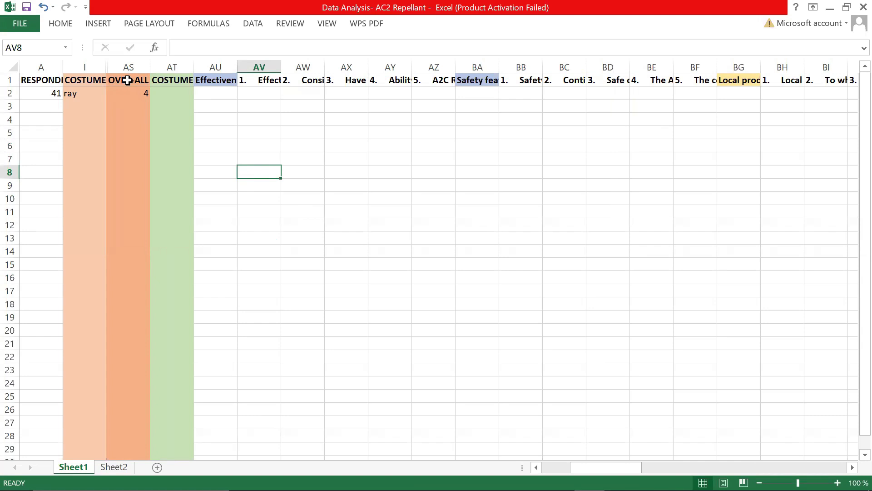
# Place the workbook side by side with the survey photo containing the Customer Satisfaction section.
pyautogui.click(171, 80)
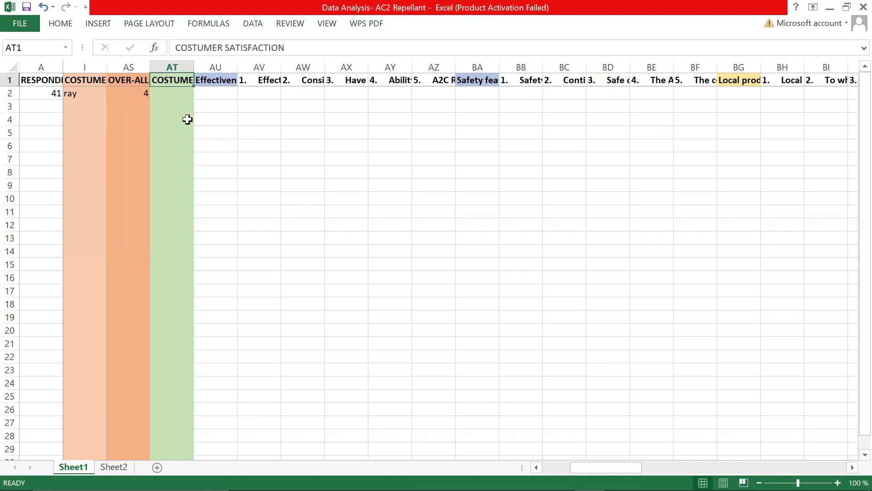
pyautogui.press('super+Right')
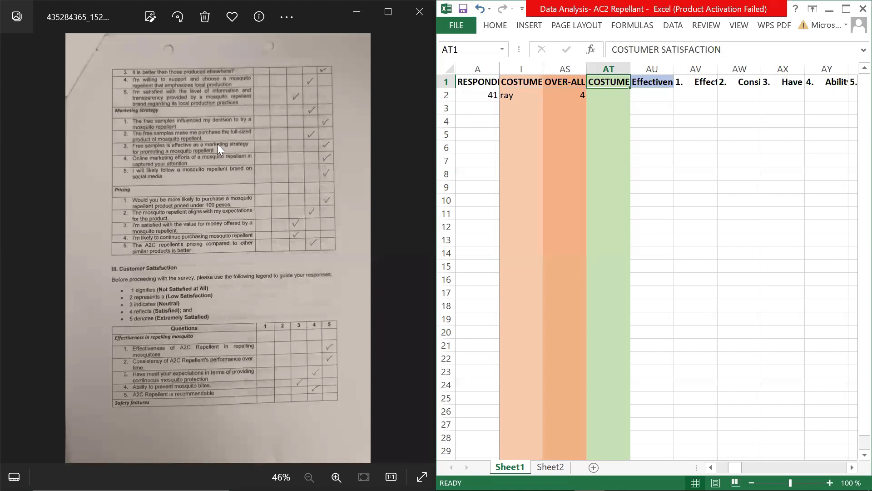
pyautogui.click(237, 180)
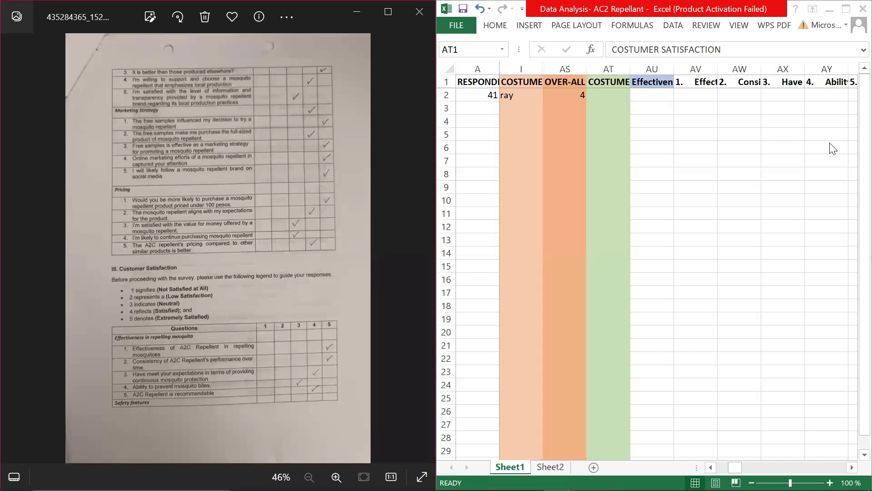
# Enter the satisfaction effectiveness ratings 5, 5, 4, 3 and 4 in cells AV2 to AZ2.
pyautogui.click(704, 95)
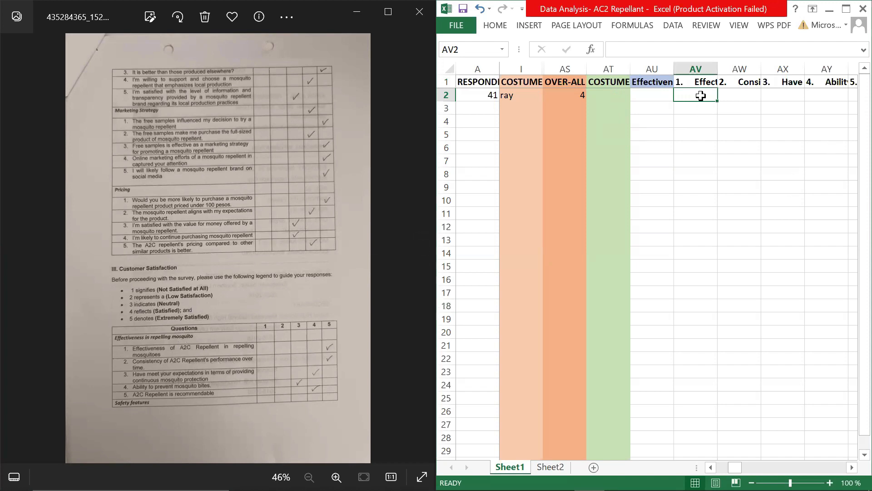
pyautogui.write('5')
pyautogui.press('Tab')
pyautogui.press('Tab')
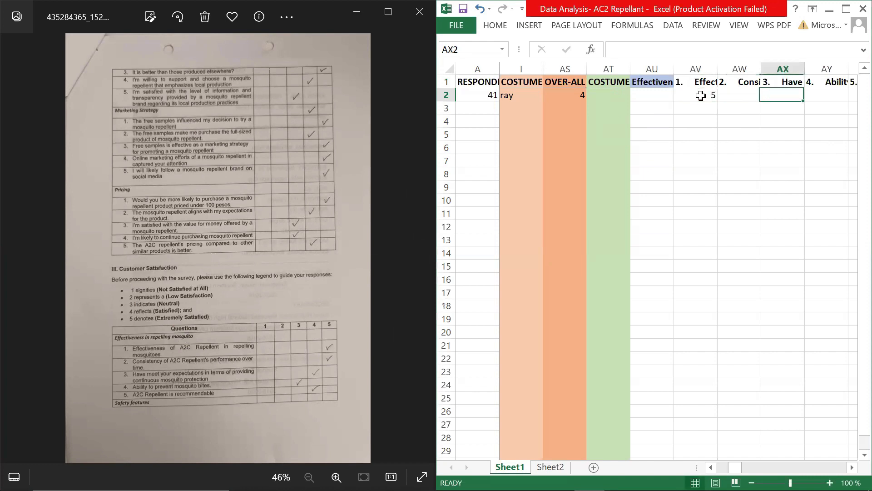
pyautogui.click(740, 96)
pyautogui.write('5')
pyautogui.press('Tab')
pyautogui.write('4')
pyautogui.press('Tab')
pyautogui.write('3')
pyautogui.press('Tab')
pyautogui.write('4')
pyautogui.press('Tab')
# Insert a column before the satisfaction Safety features column and head it EFFECTIVENESS in red text.
pyautogui.rightClick(823, 71)
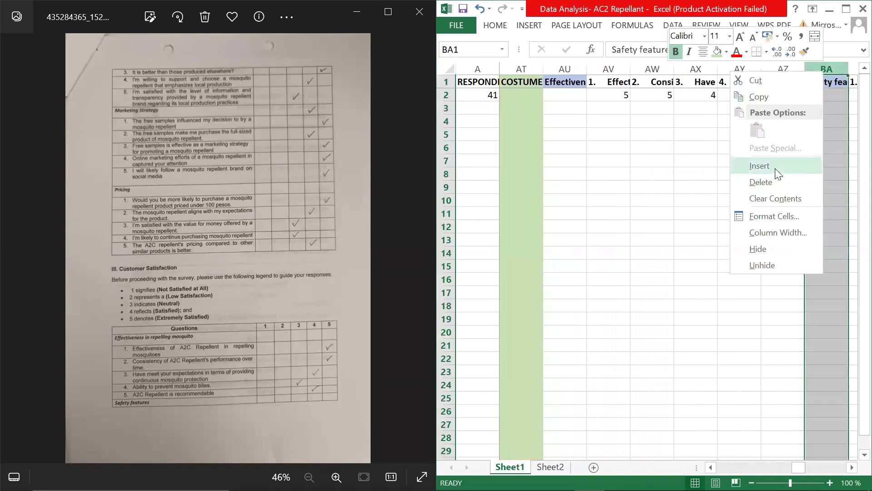
pyautogui.click(775, 166)
pyautogui.click(823, 82)
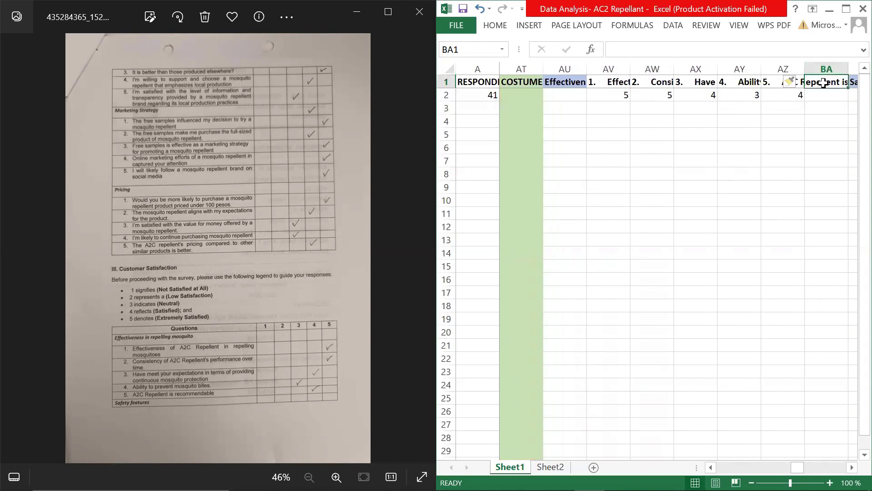
pyautogui.write('EFFECTIVENESS')
pyautogui.press('Return')
pyautogui.click(823, 83)
pyautogui.click(816, 143)
pyautogui.click(816, 80)
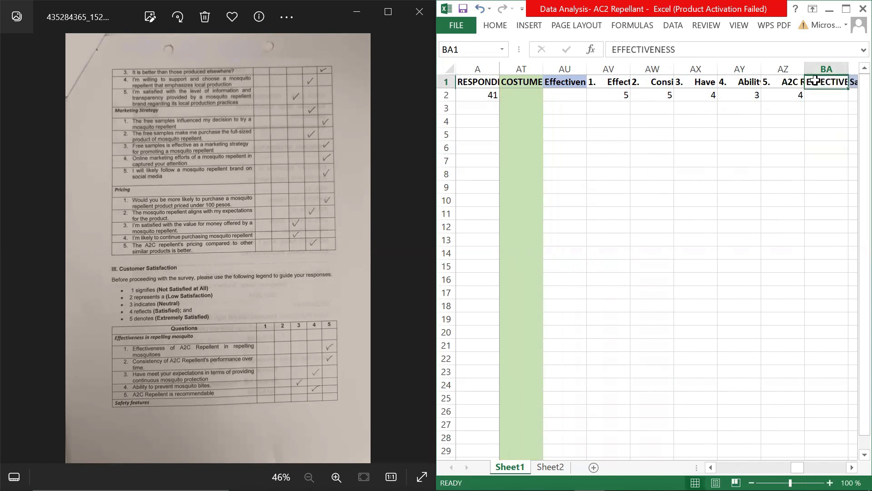
pyautogui.click(495, 25)
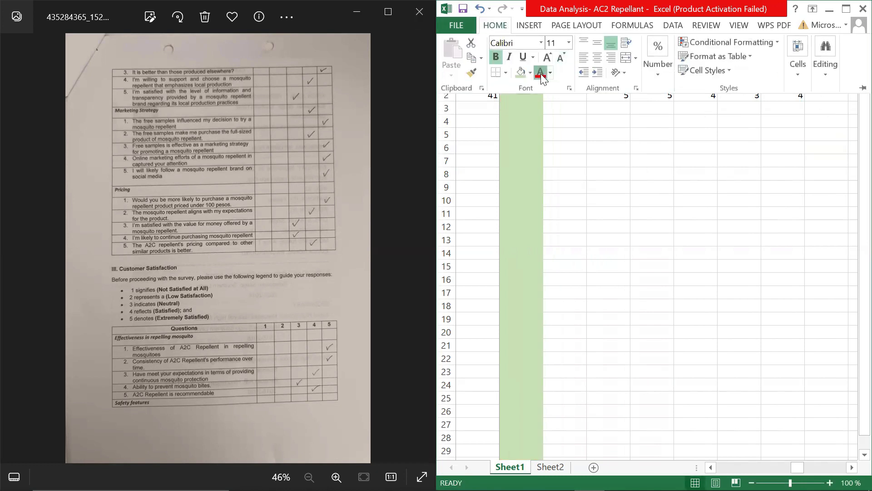
pyautogui.click(541, 73)
pyautogui.click(836, 136)
# Calculate the satisfaction effectiveness median in BA2 with =MEDIAN(AV2:AZ2).
pyautogui.click(825, 95)
pyautogui.write('=MEDIAN')
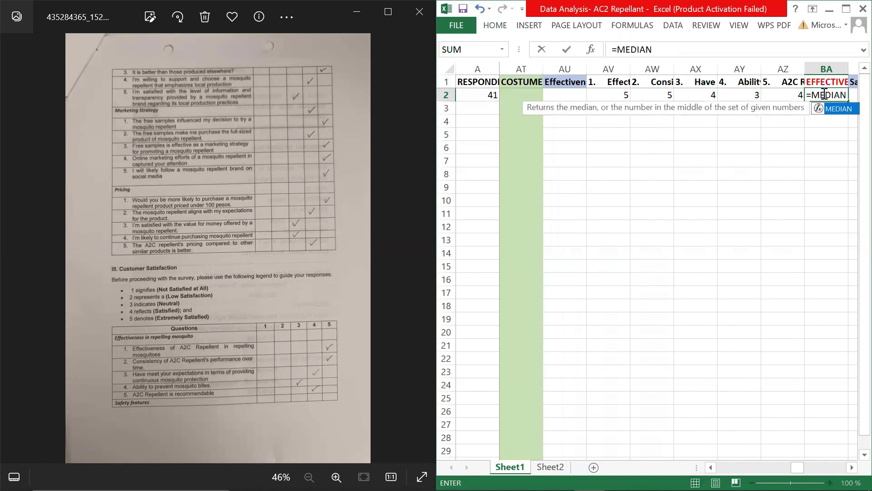
pyautogui.write('(')
pyautogui.moveTo(623, 95); pyautogui.dragTo(782, 101)
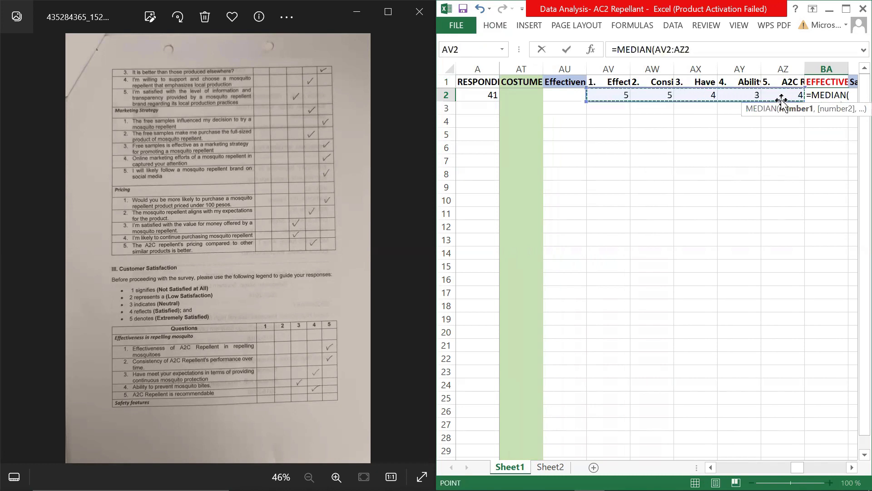
pyautogui.write(')')
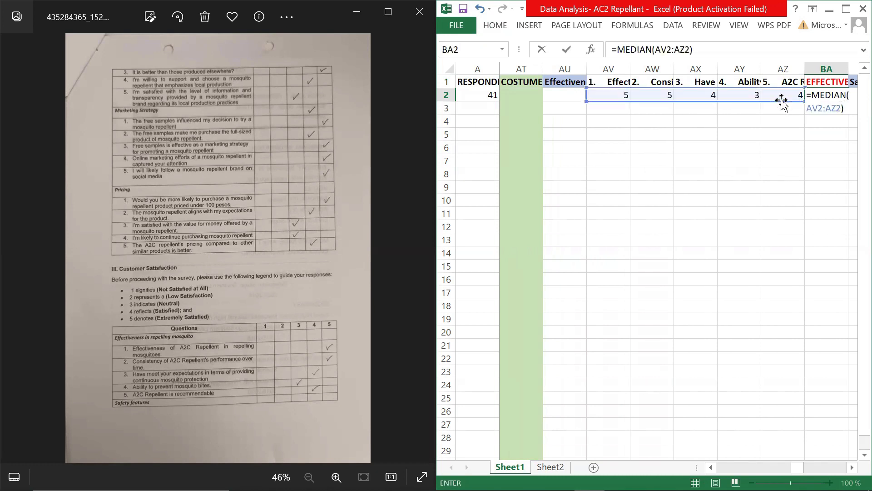
pyautogui.press('Return')
pyautogui.press('Right')
# Hide the satisfaction effectiveness question columns AV to AZ.
pyautogui.moveTo(562, 69); pyautogui.dragTo(742, 69)
pyautogui.rightClick(746, 71)
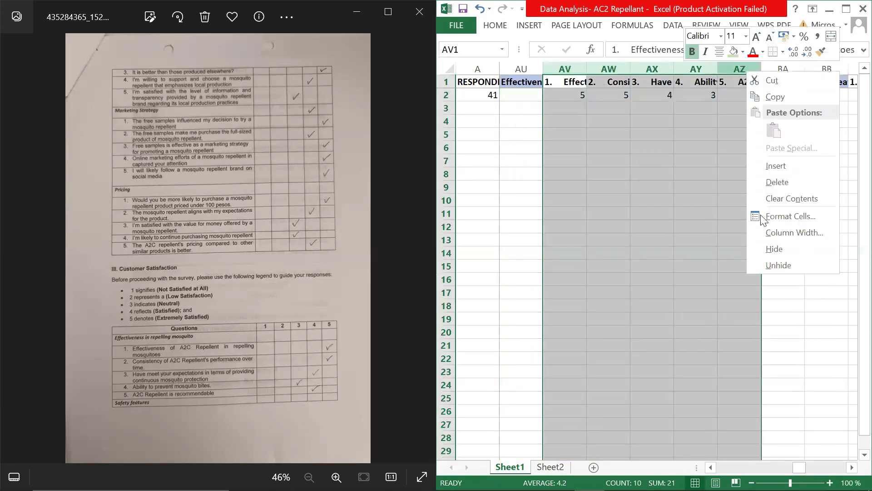
pyautogui.click(774, 248)
# Bring up the survey photo page with the respondent's satisfaction ratings from safety features to pricing.
pyautogui.click(628, 96)
pyautogui.click(653, 96)
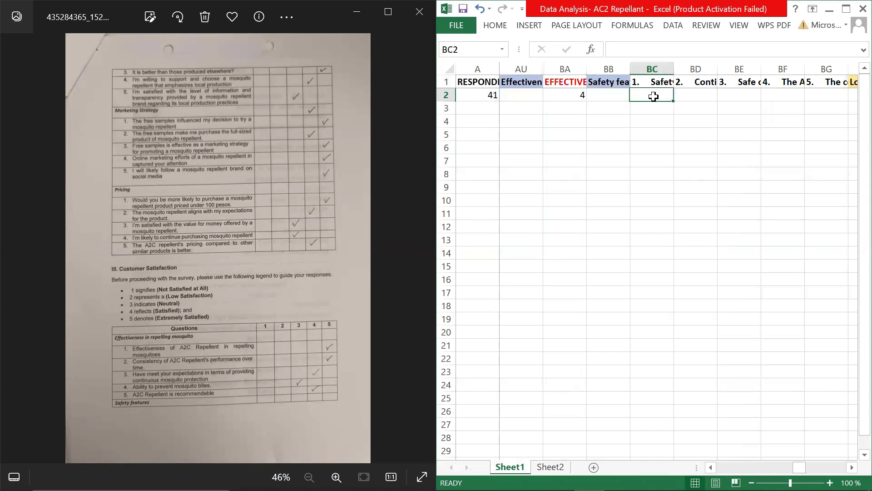
pyautogui.click(317, 299)
pyautogui.click(424, 248)
pyautogui.click(424, 248)
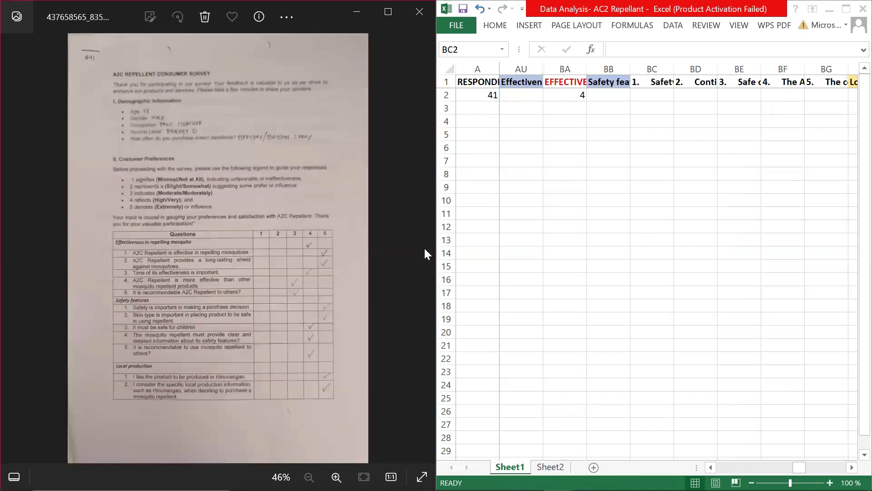
pyautogui.click(16, 243)
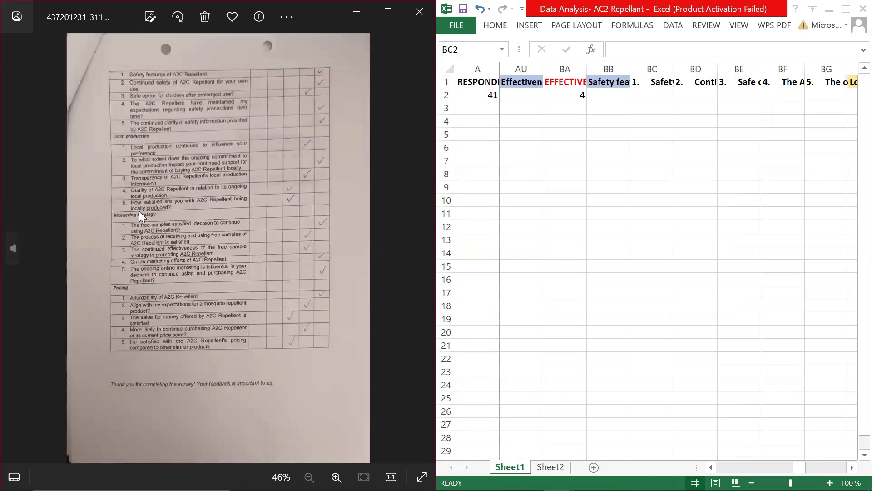
# Enter the satisfaction safety ratings 5, 5, 4, 5 and 5 in cells BC2 to BG2.
pyautogui.click(651, 93)
pyautogui.write('5')
pyautogui.press('Tab')
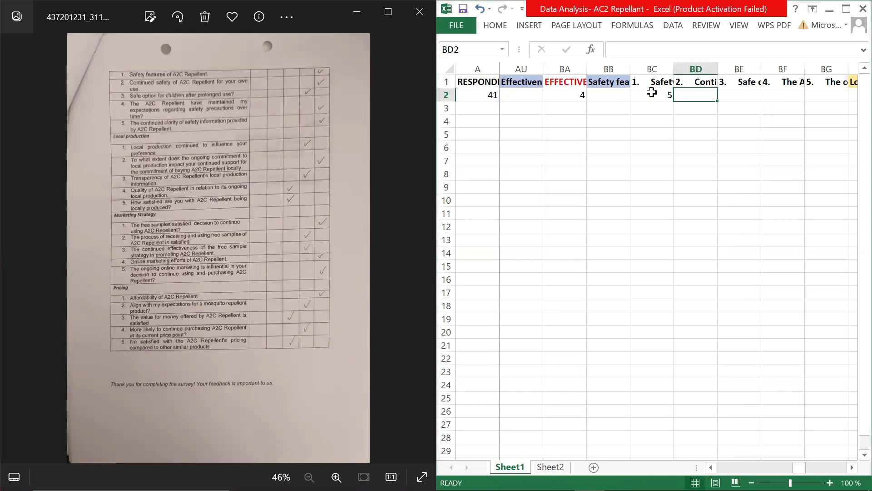
pyautogui.write('5')
pyautogui.press('Tab')
pyautogui.write('4')
pyautogui.press('Tab')
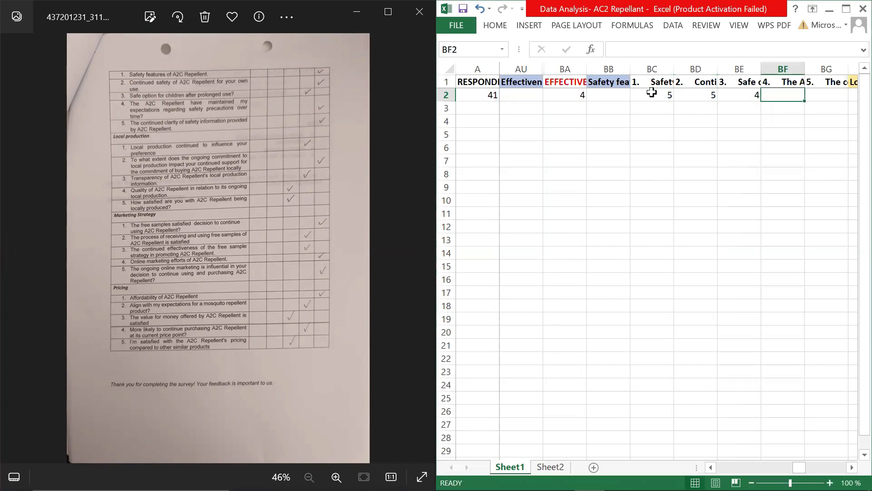
pyautogui.write('5')
pyautogui.press('Tab')
pyautogui.write('5')
pyautogui.press('Tab')
pyautogui.press('Tab')
# Insert a column before the satisfaction Local production column and head it SAFETY FEATURES in red text.
pyautogui.rightClick(776, 70)
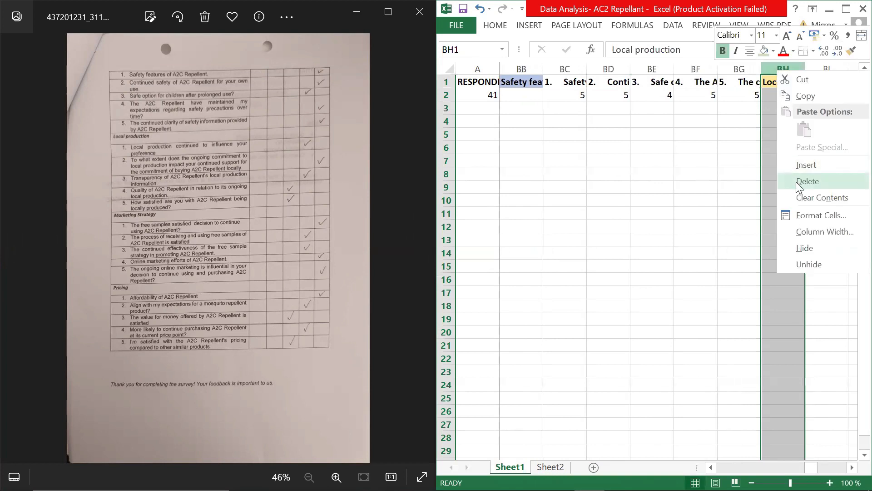
pyautogui.click(801, 166)
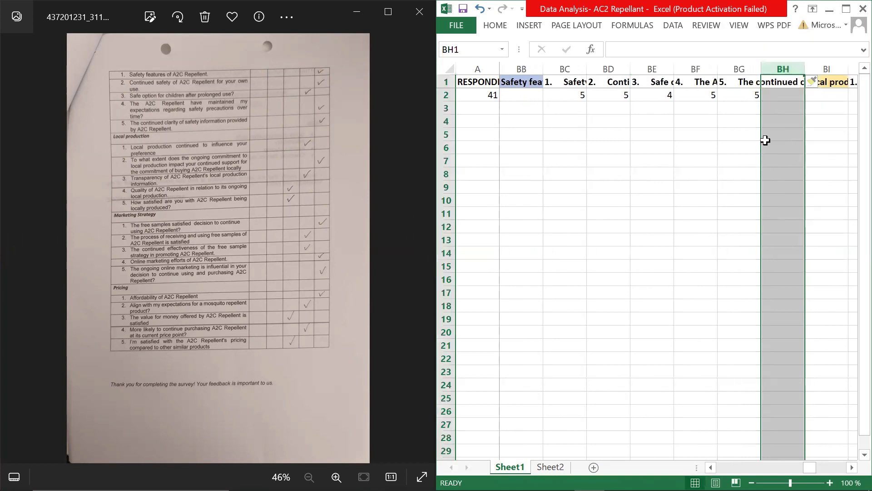
pyautogui.click(781, 82)
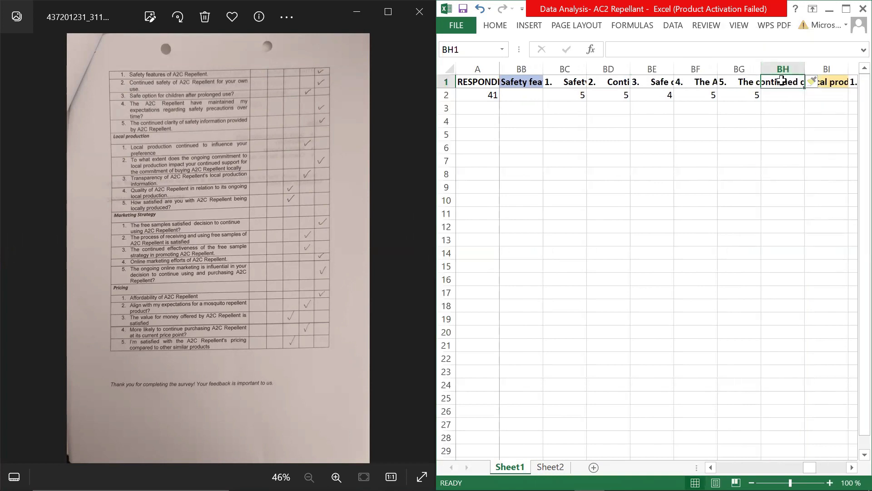
pyautogui.write('SAFE')
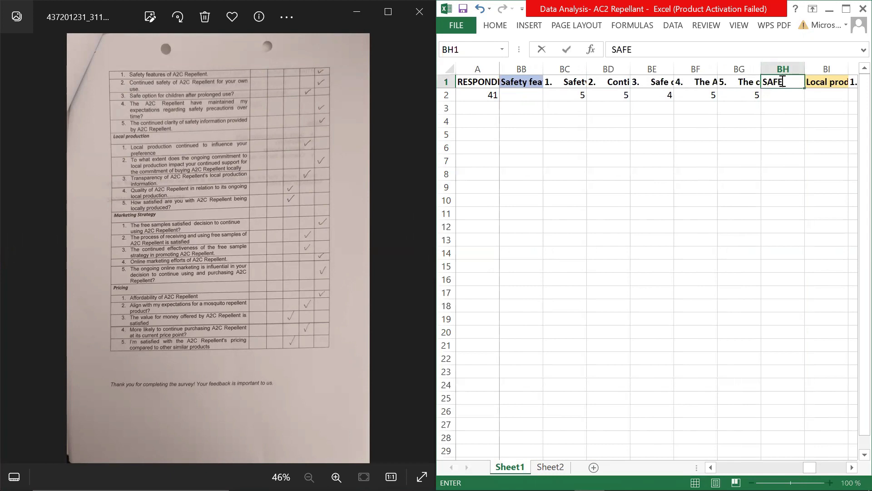
pyautogui.write('TY FEA')
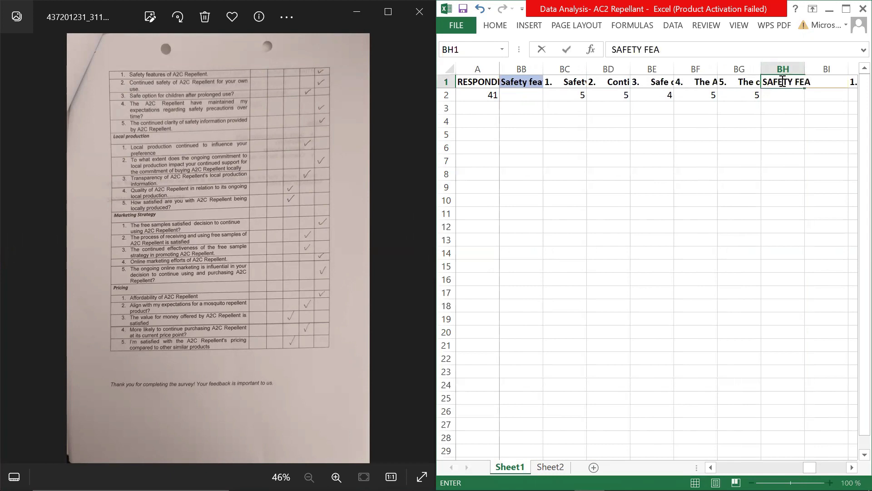
pyautogui.write('TURES')
pyautogui.press('Return')
pyautogui.click(782, 82)
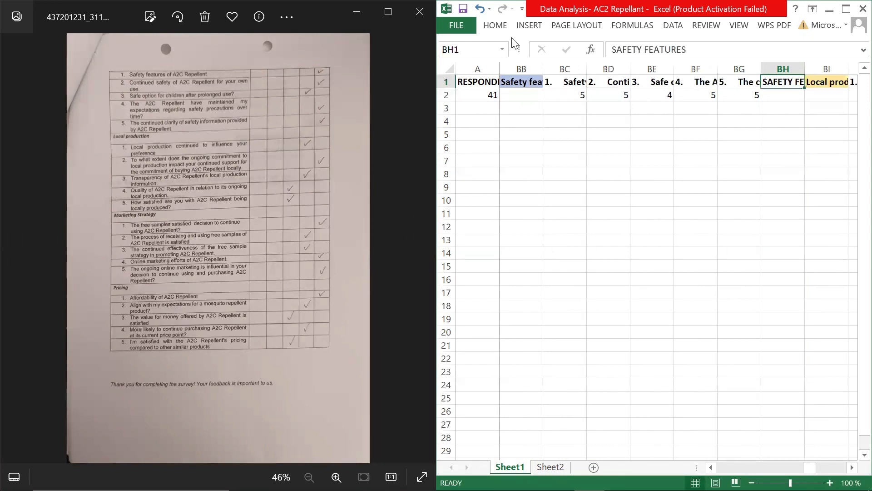
pyautogui.click(497, 26)
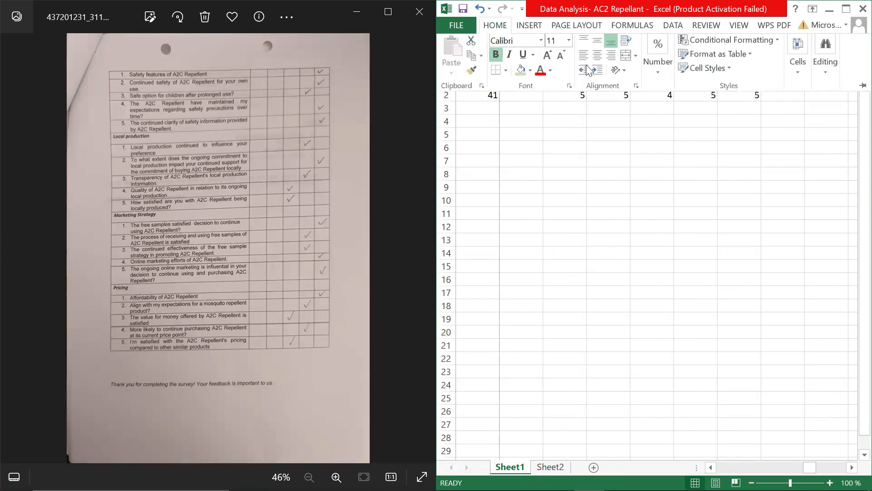
pyautogui.click(749, 140)
# Calculate the satisfaction safety features median in BH2 with =MEDIAN(BC2:BG2).
pyautogui.click(791, 106)
pyautogui.click(786, 94)
pyautogui.write('=MEDIAN(')
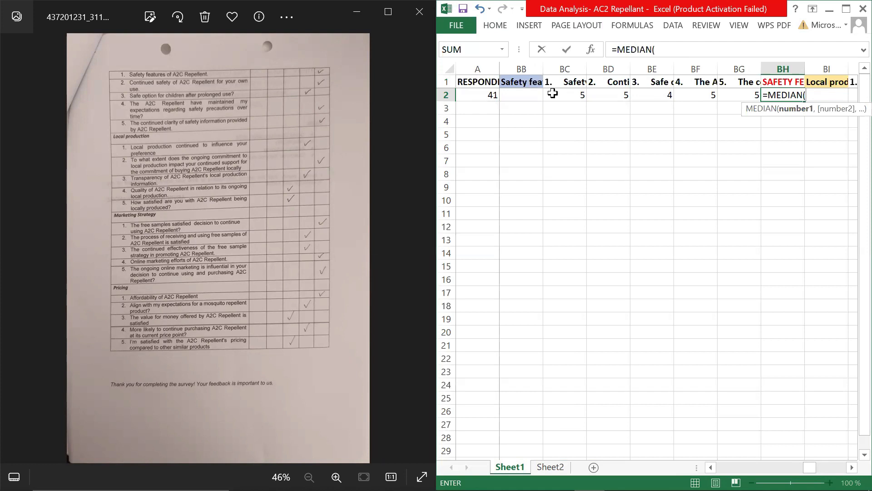
pyautogui.moveTo(563, 93); pyautogui.dragTo(735, 99)
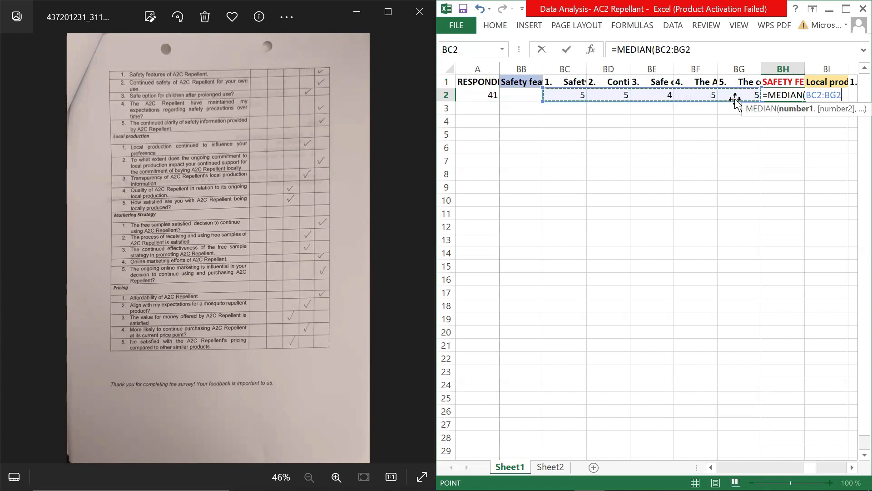
pyautogui.press('Return')
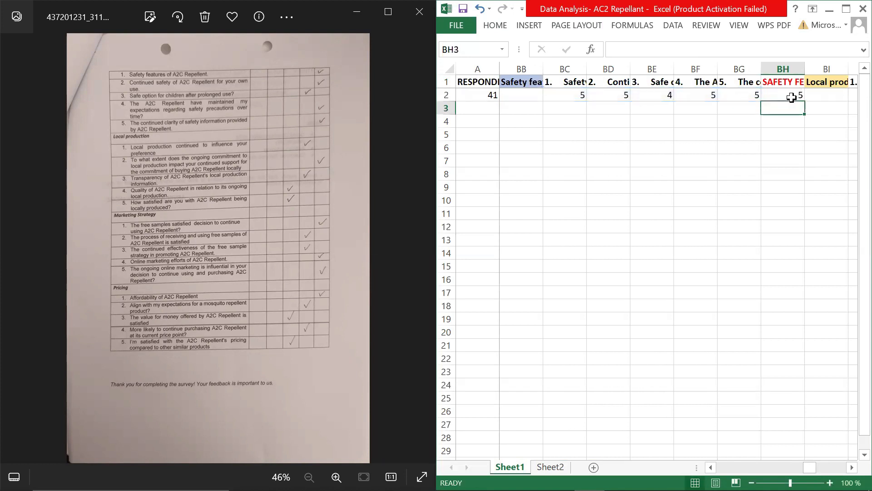
# Hide the satisfaction safety question columns BC to BG.
pyautogui.click(791, 95)
pyautogui.moveTo(566, 68); pyautogui.dragTo(744, 65)
pyautogui.rightClick(745, 65)
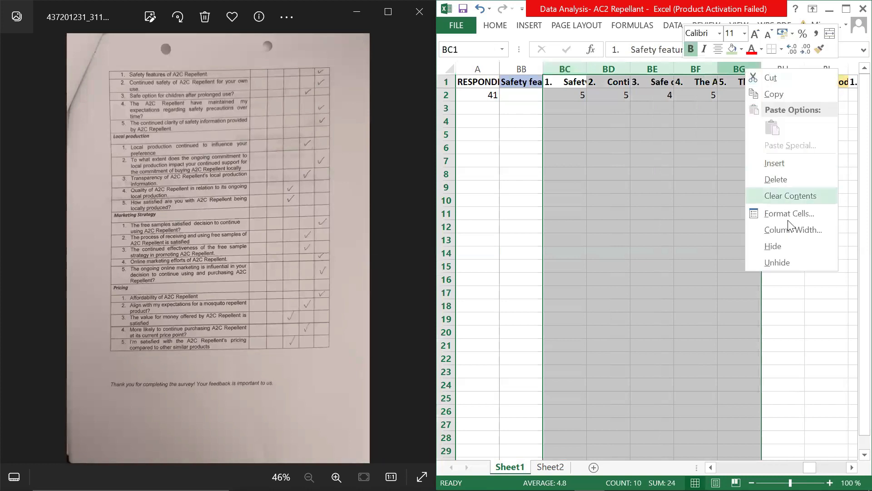
pyautogui.click(788, 248)
pyautogui.click(625, 109)
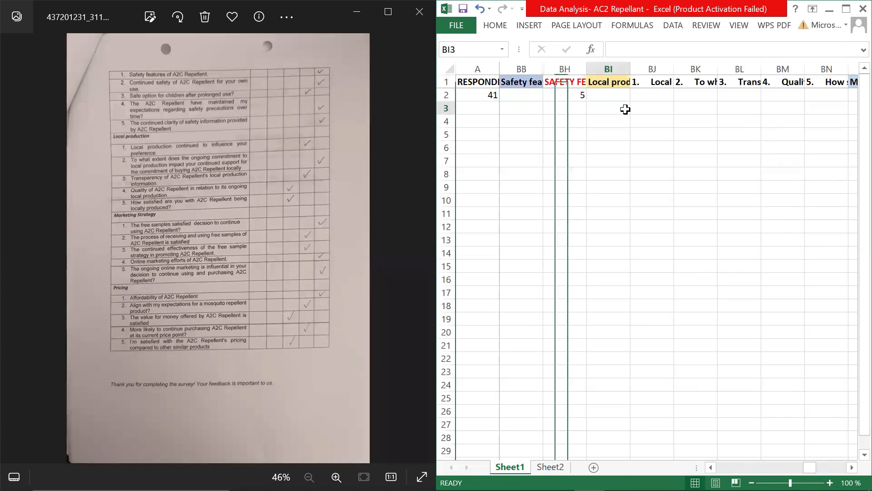
pyautogui.click(608, 96)
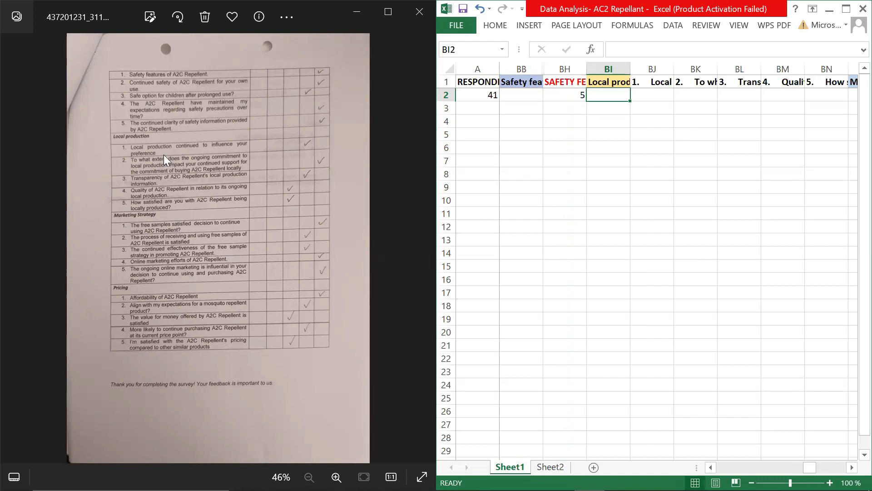
# Enter the satisfaction local production ratings 4, 5, 4, 3 and 3 in cells BJ2 to BN2.
pyautogui.click(653, 95)
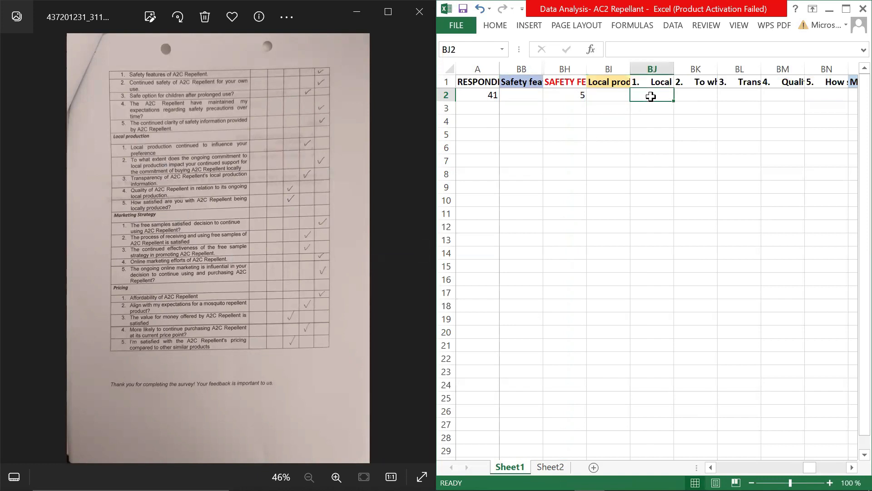
pyautogui.click(306, 146)
pyautogui.click(652, 92)
pyautogui.write('4')
pyautogui.press('Tab')
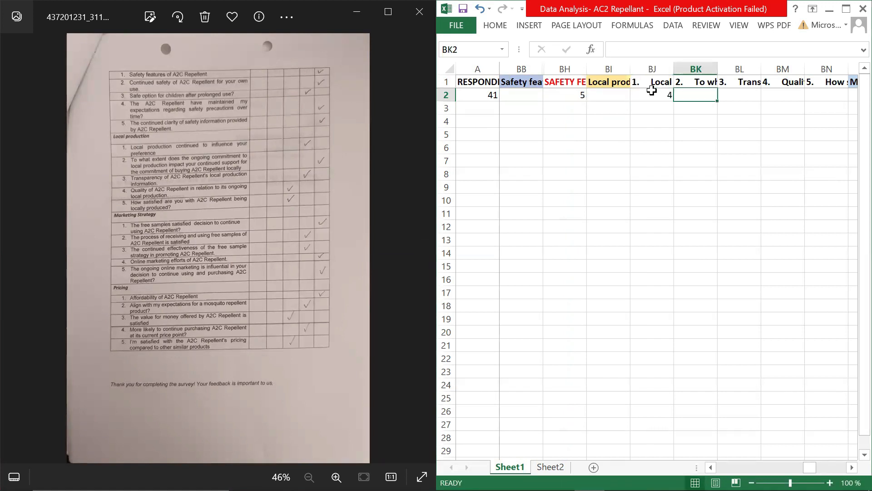
pyautogui.write('5')
pyautogui.press('Tab')
pyautogui.write('4')
pyautogui.press('Tab')
pyautogui.write('3')
pyautogui.press('Tab')
pyautogui.write('3')
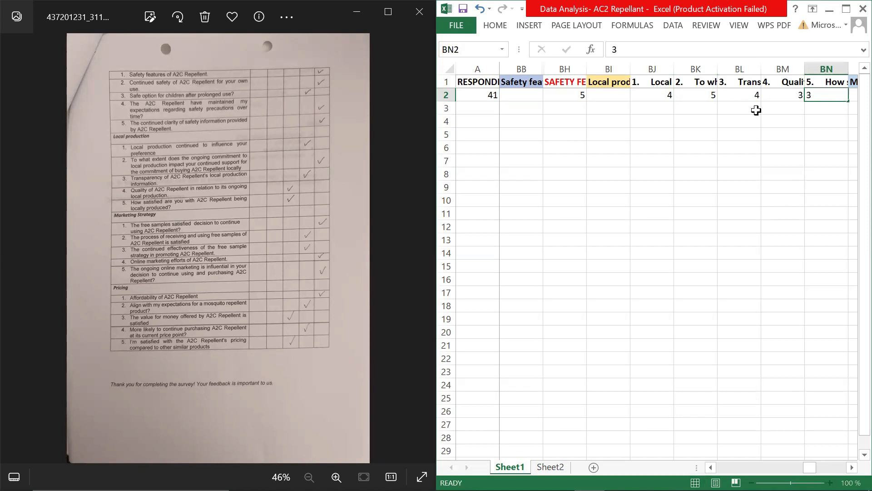
pyautogui.press('Tab')
# Insert a column before the satisfaction Marketing Strategy column and head it LOCAL PRODUCTION.
pyautogui.click(815, 69)
pyautogui.rightClick(815, 69)
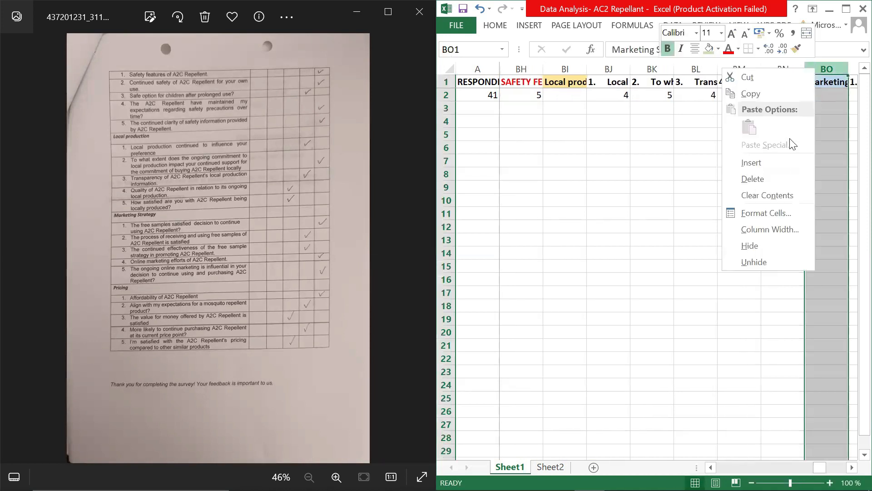
pyautogui.click(778, 165)
pyautogui.click(819, 82)
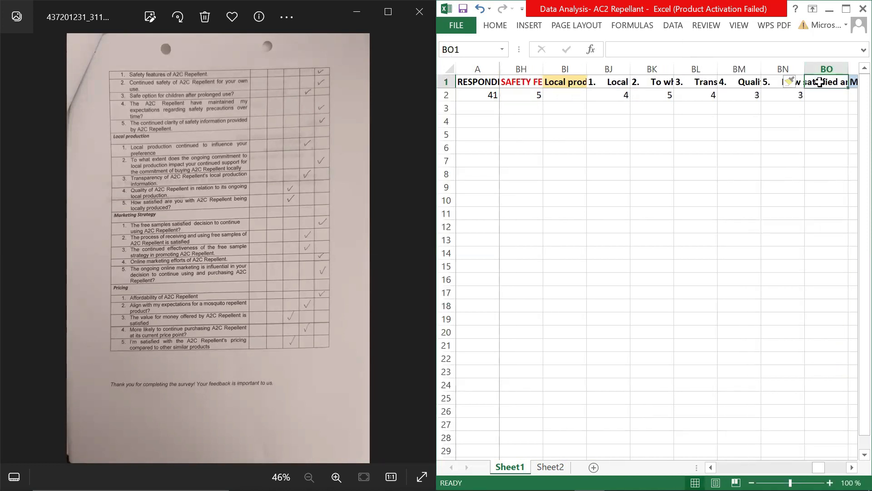
pyautogui.press('capslock')
pyautogui.write('local p')
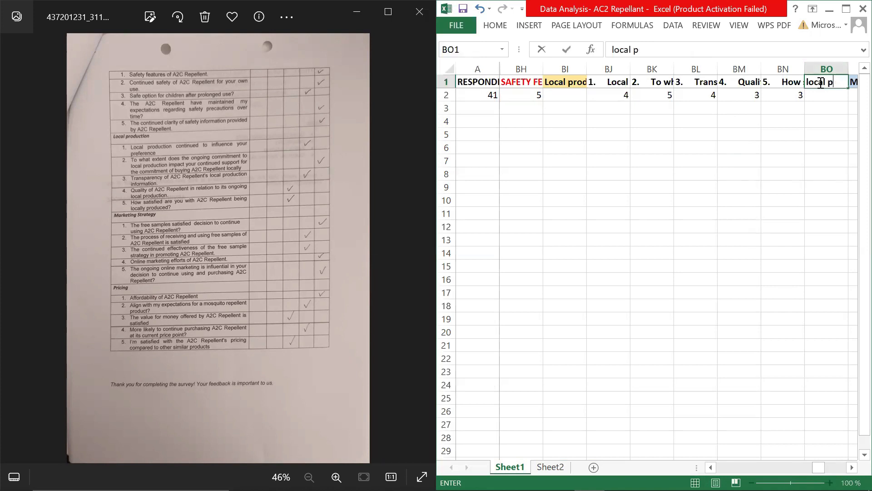
pyautogui.press('capslock')
pyautogui.write('LOCAL')
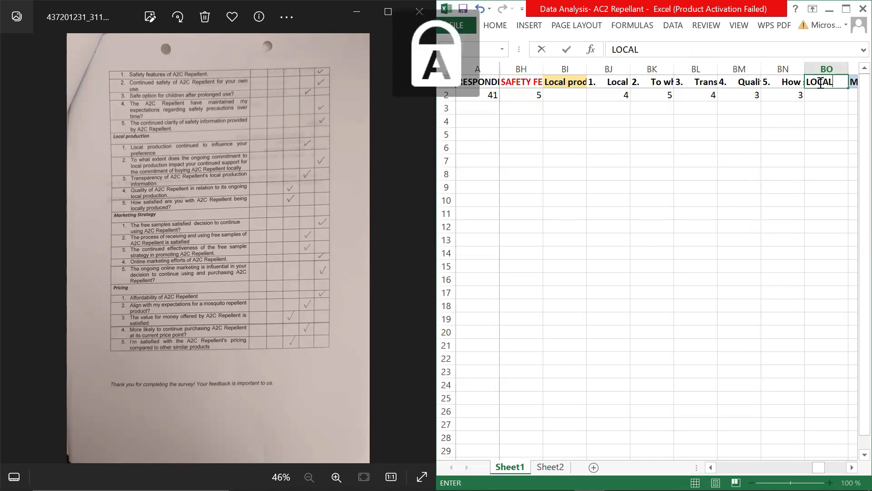
pyautogui.write(' PROFUCA')
pyautogui.press('BackSpace')
pyautogui.press('BackSpace')
pyautogui.press('BackSpace')
pyautogui.press('BackSpace')
pyautogui.write('DUCTION')
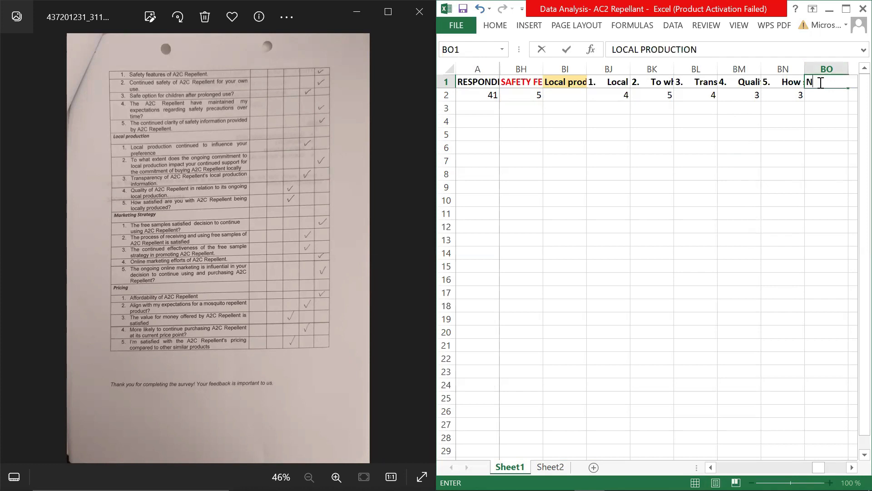
pyautogui.write(' PRODUCTION')
pyautogui.press('Return')
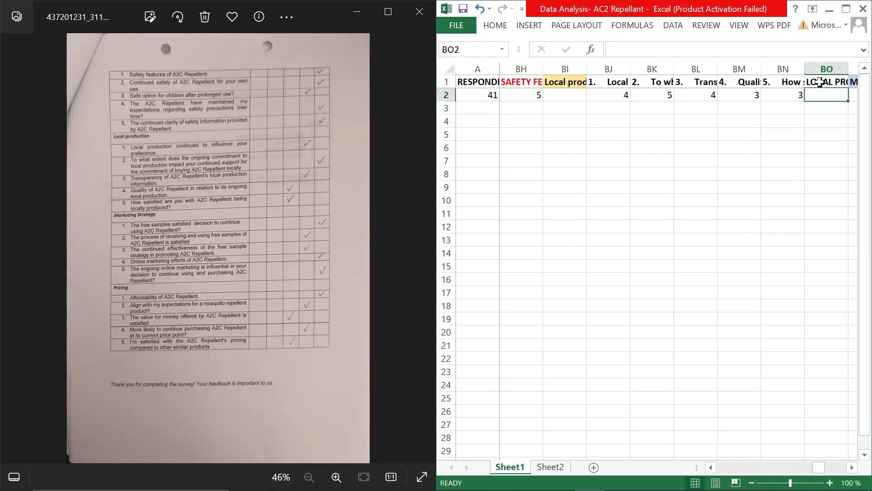
# Color the LOCAL PRODUCTION heading text in BO1 red.
pyautogui.click(819, 82)
pyautogui.click(494, 27)
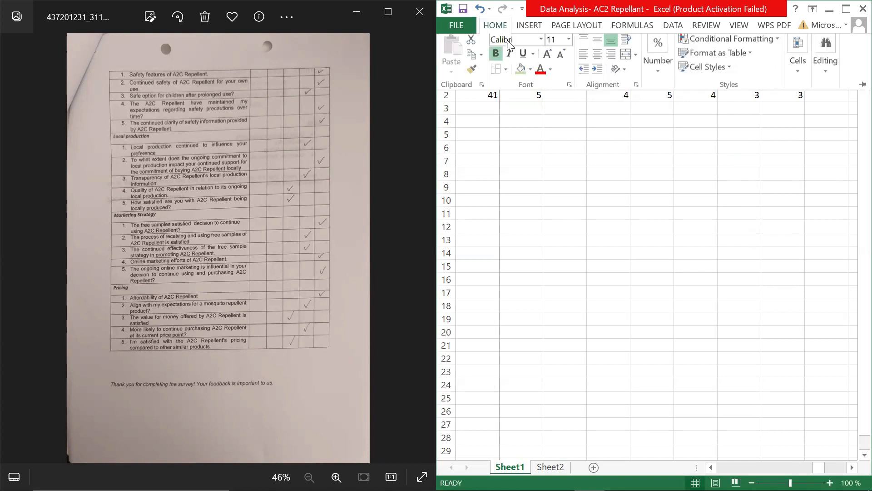
pyautogui.click(540, 71)
pyautogui.click(835, 132)
# Calculate the satisfaction local production median in BO2 with =MEDIAN(BJ2:BN2).
pyautogui.click(827, 94)
pyautogui.write('=')
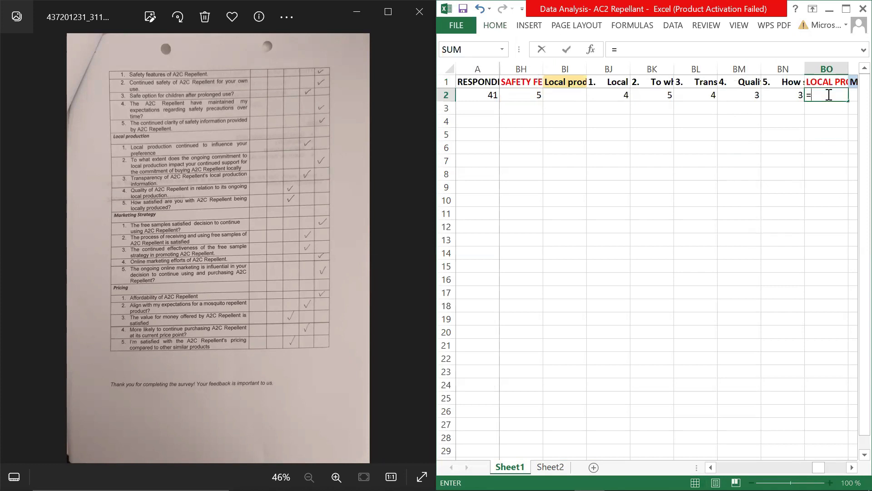
pyautogui.write('MEDI')
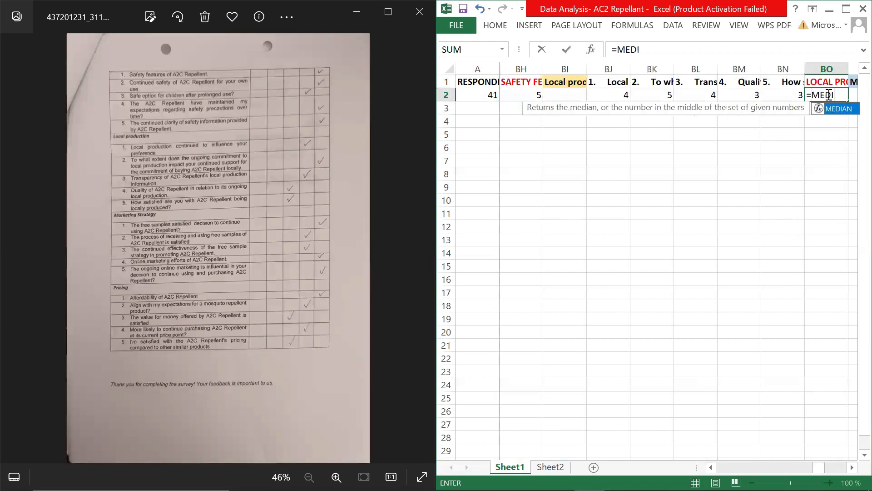
pyautogui.write('AN(')
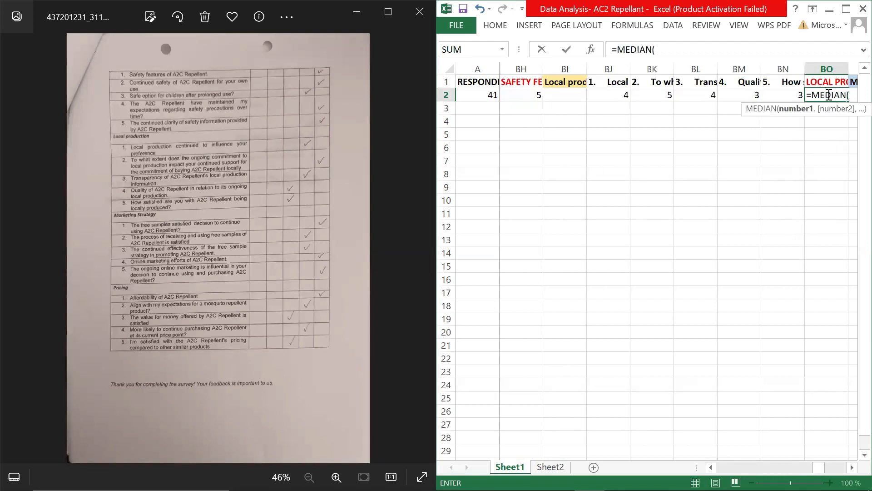
pyautogui.moveTo(618, 94); pyautogui.dragTo(786, 97)
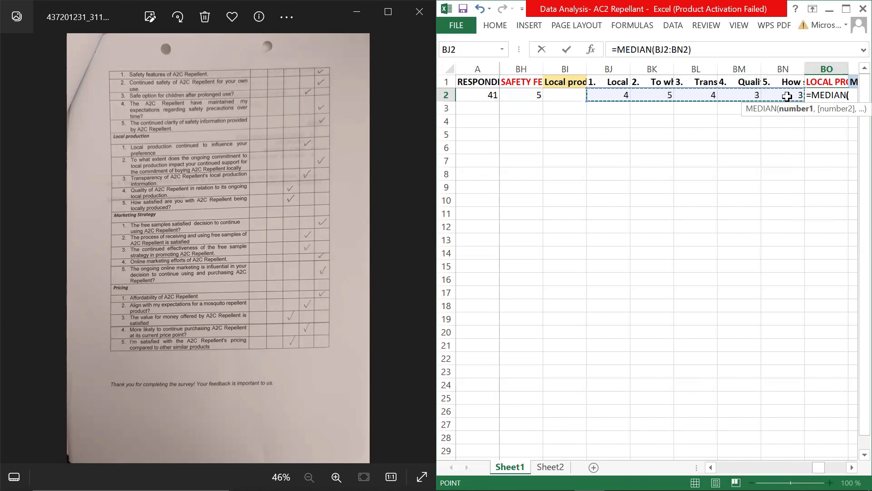
pyautogui.press('Return')
# Hide the satisfaction local production question columns BJ to BN.
pyautogui.click(754, 104)
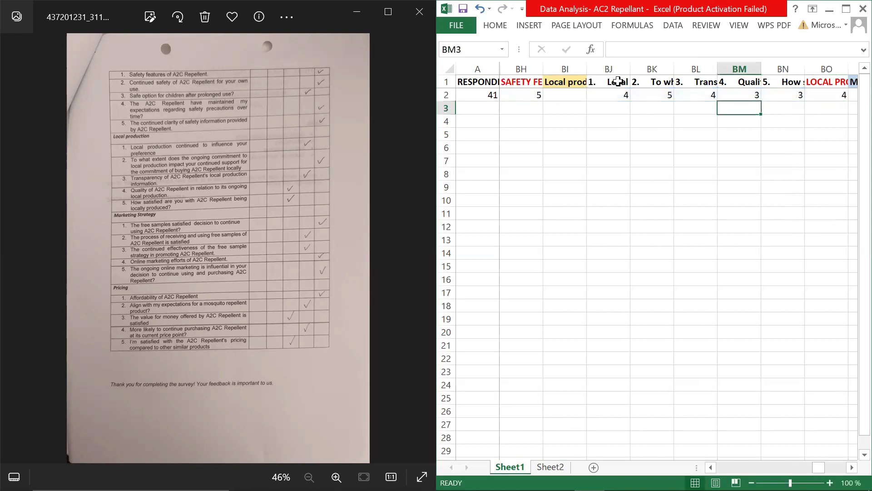
pyautogui.moveTo(609, 75); pyautogui.dragTo(781, 75)
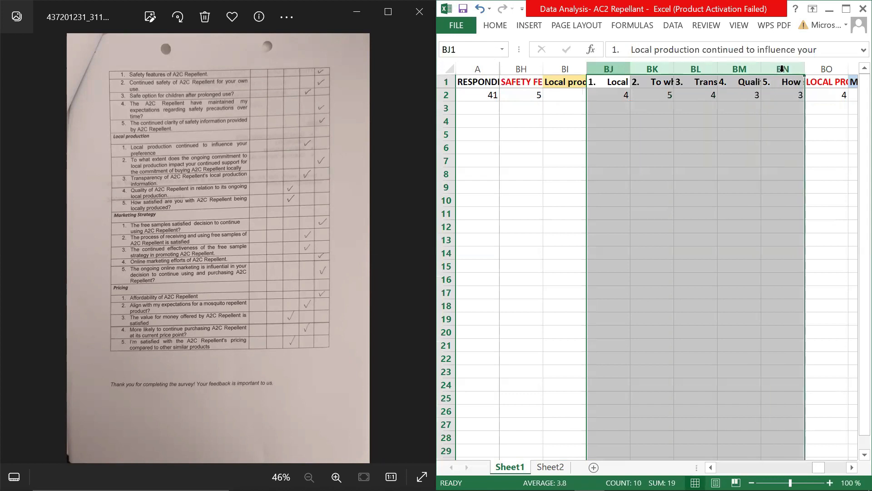
pyautogui.rightClick(781, 82)
pyautogui.click(740, 248)
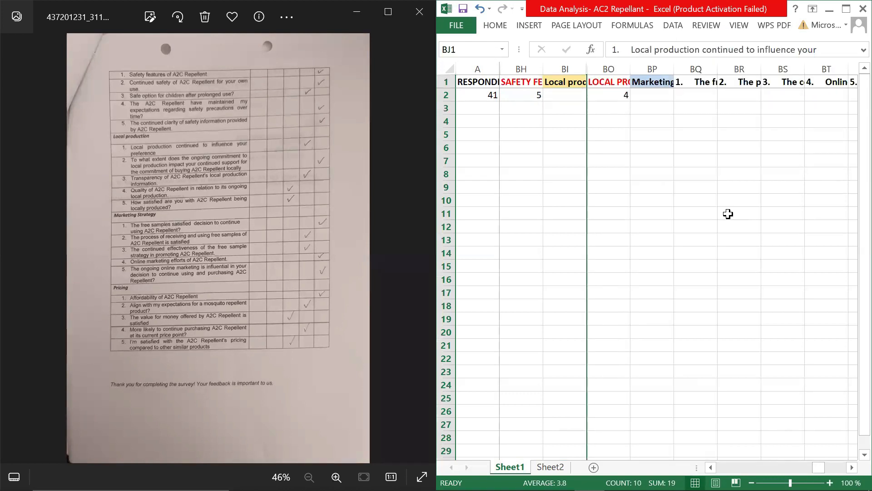
# Enter the satisfaction marketing strategy ratings 5, 4, 4, 5 and 5 in cells BQ2 to BU2.
pyautogui.click(654, 107)
pyautogui.click(655, 96)
pyautogui.press('Right')
pyautogui.press('Right')
pyautogui.press('Right')
pyautogui.press('Right')
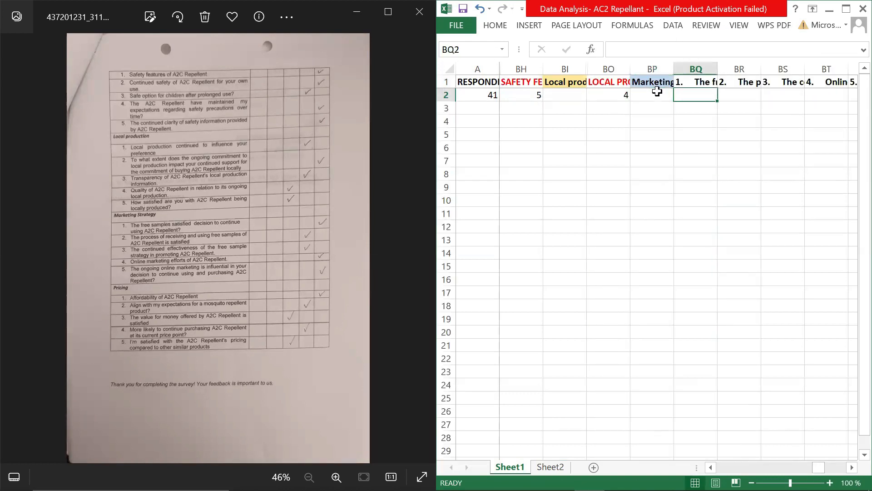
pyautogui.press('Right')
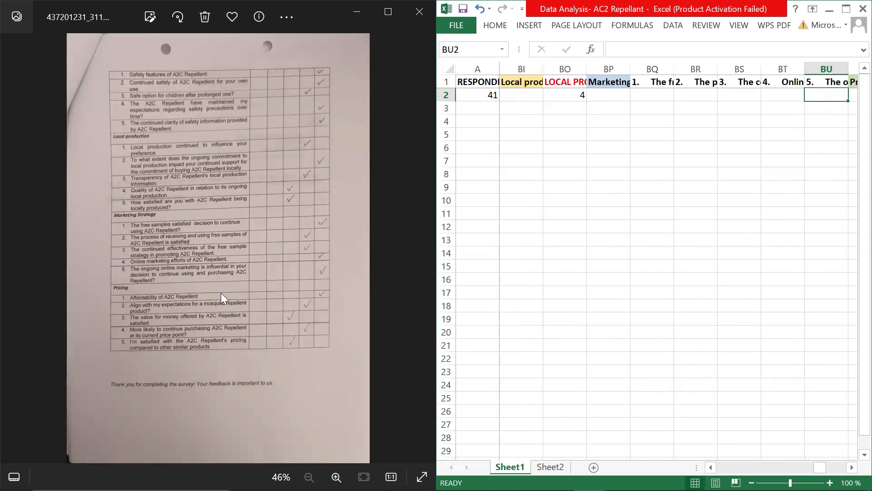
pyautogui.click(653, 96)
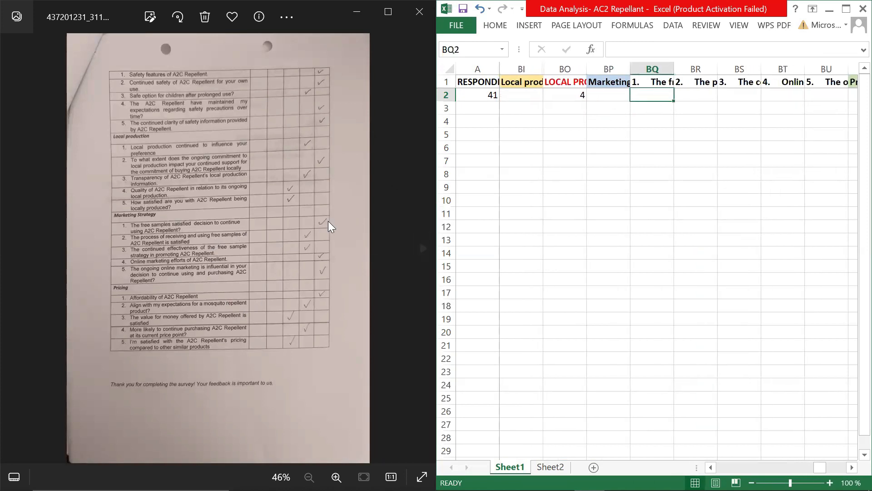
pyautogui.write('5')
pyautogui.press('Tab')
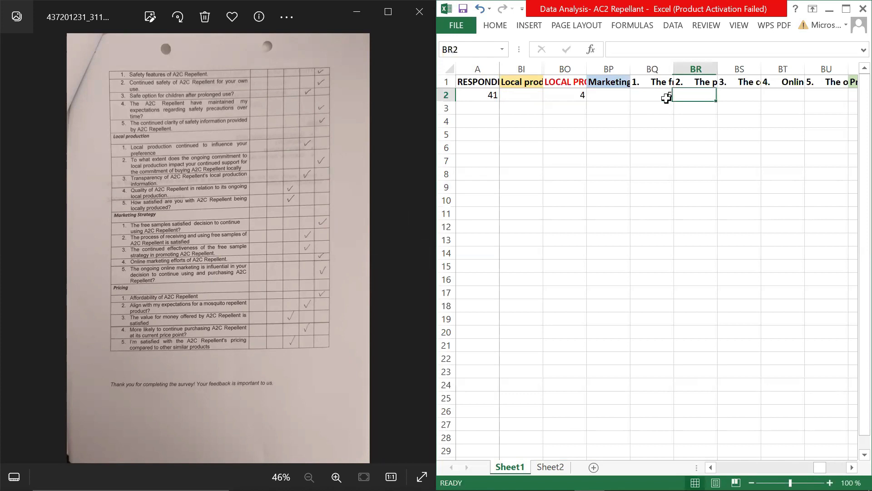
pyautogui.write('4')
pyautogui.press('Tab')
pyautogui.write('4')
pyautogui.press('Tab')
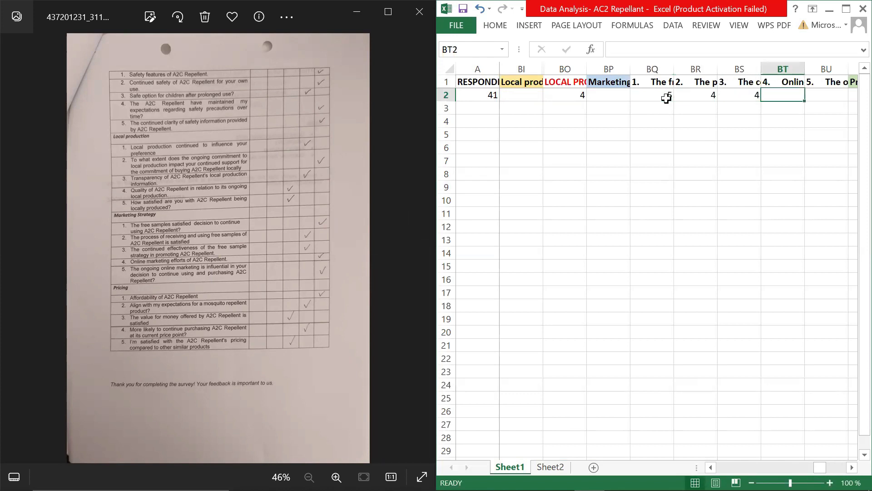
pyautogui.write('5')
pyautogui.press('Tab')
pyautogui.write('5')
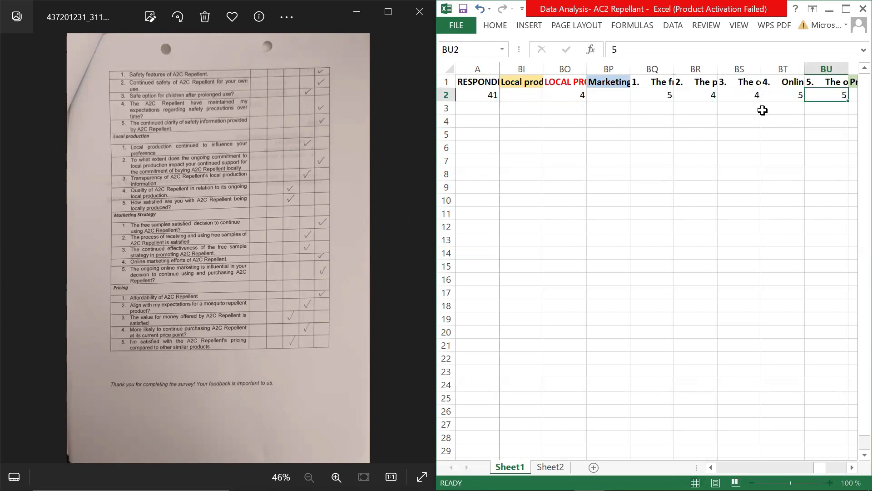
pyautogui.press('Tab')
# Insert a column before the satisfaction Pricing column and head it MARKETING STRATEGY.
pyautogui.click(827, 69)
pyautogui.rightClick(822, 69)
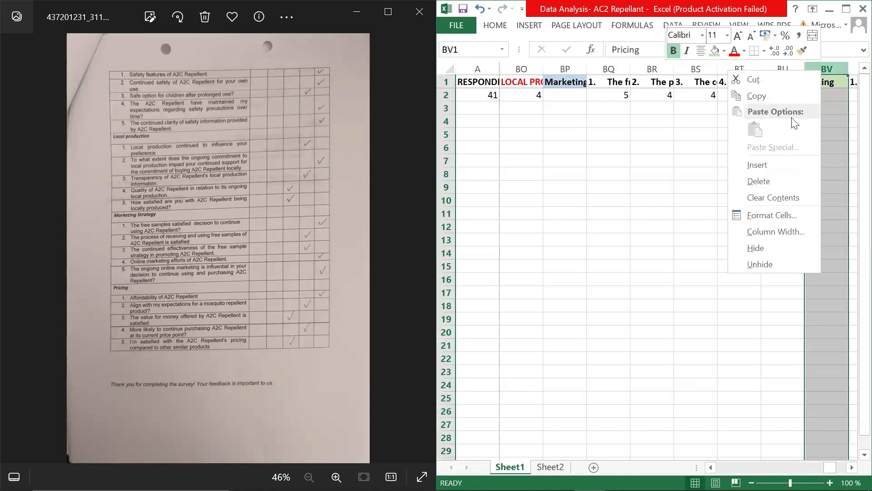
pyautogui.click(769, 165)
pyautogui.click(816, 84)
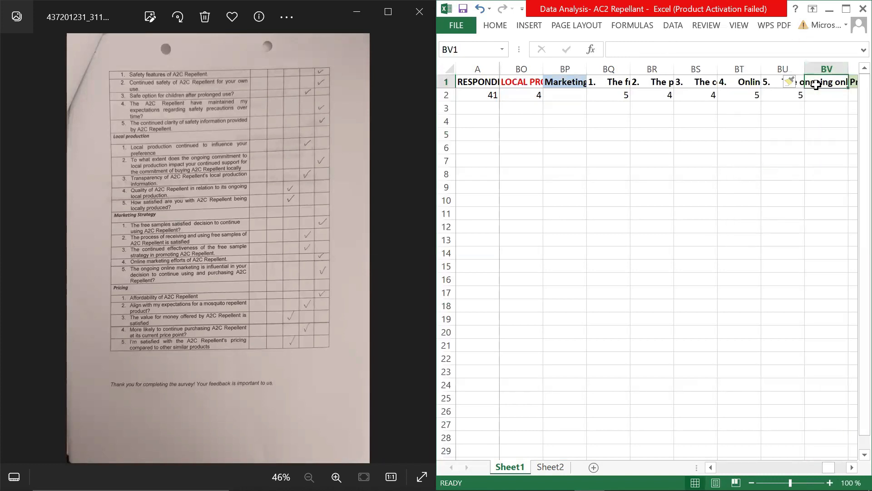
pyautogui.press('capslock')
pyautogui.write('mar')
pyautogui.press('BackSpace')
pyautogui.press('BackSpace')
pyautogui.press('BackSpace')
pyautogui.press('capslock')
pyautogui.write('MARKETING')
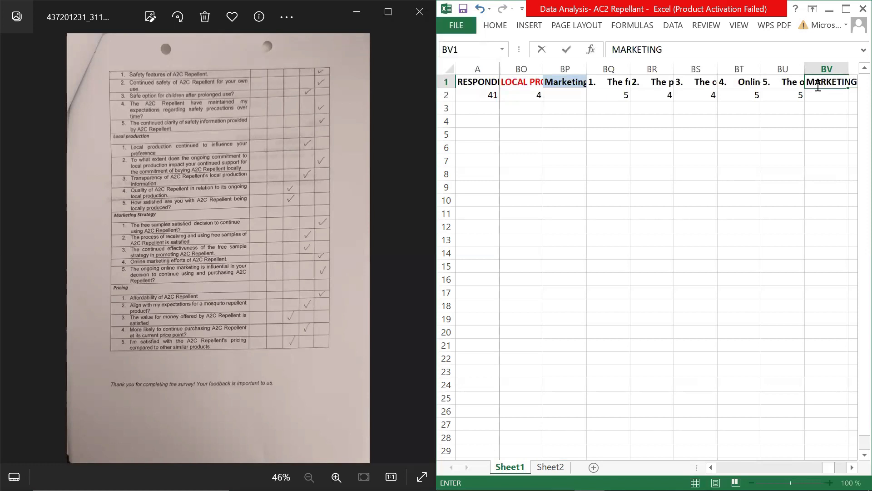
pyautogui.write(' STRATEGY')
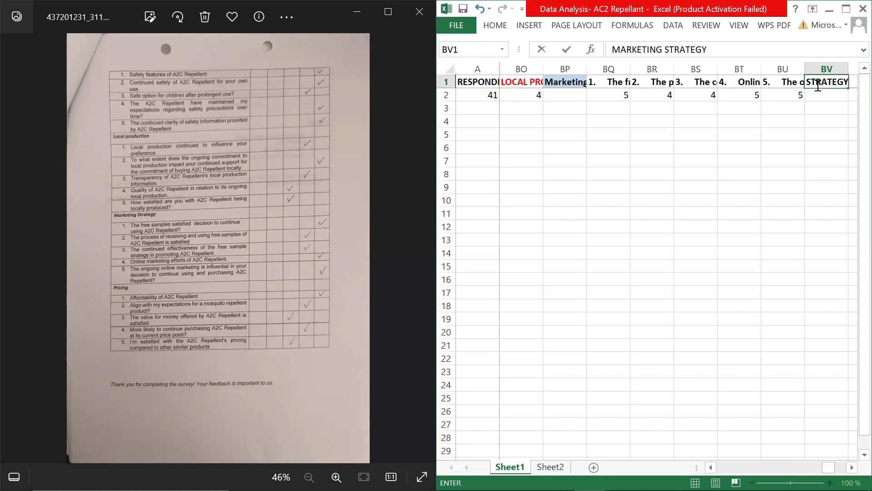
pyautogui.press('Return')
# Color the MARKETING STRATEGY heading text in BV1 red.
pyautogui.click(816, 85)
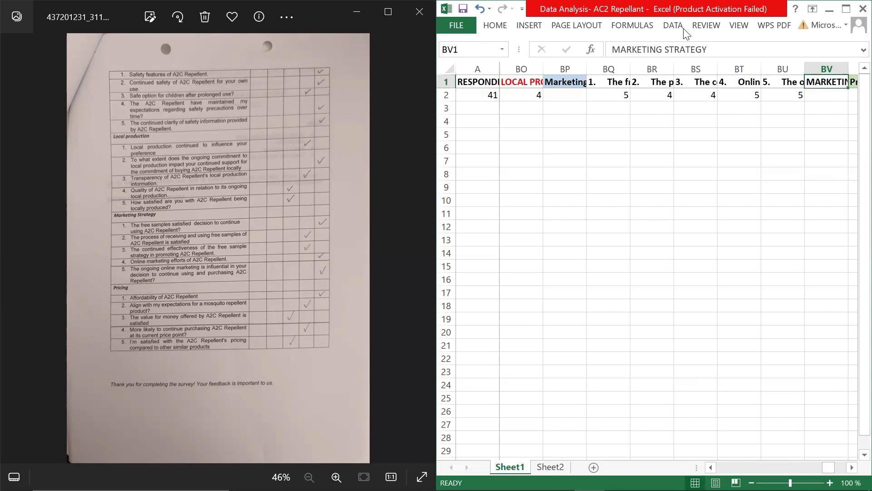
pyautogui.click(490, 27)
pyautogui.click(542, 77)
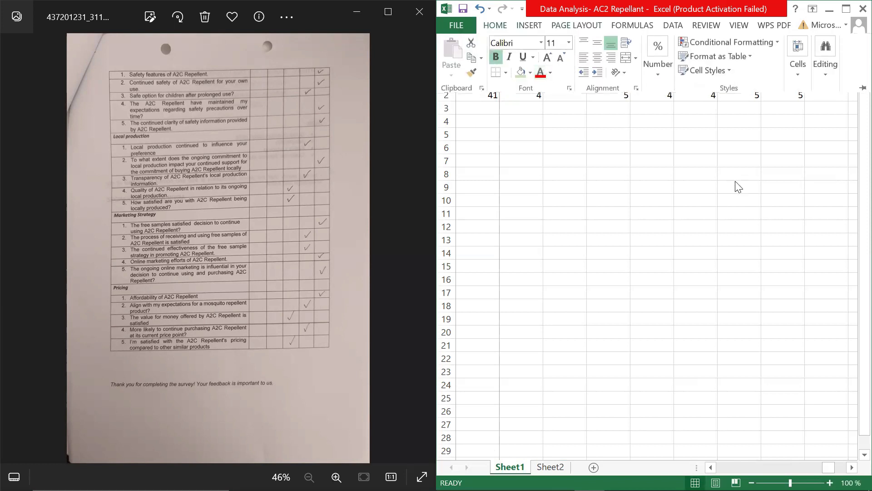
pyautogui.click(823, 161)
# Calculate the satisfaction marketing strategy median in BV2 with =MEDIAN(BQ2:BU2).
pyautogui.click(826, 93)
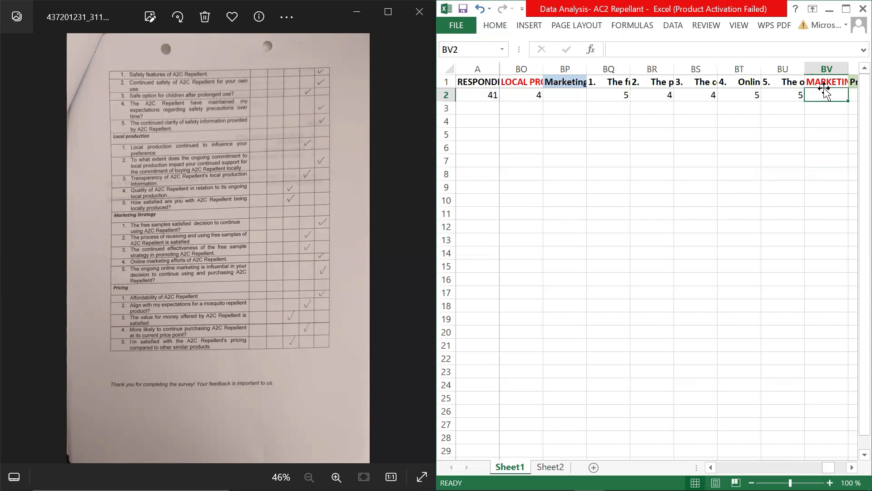
pyautogui.press('capslock')
pyautogui.write('=me')
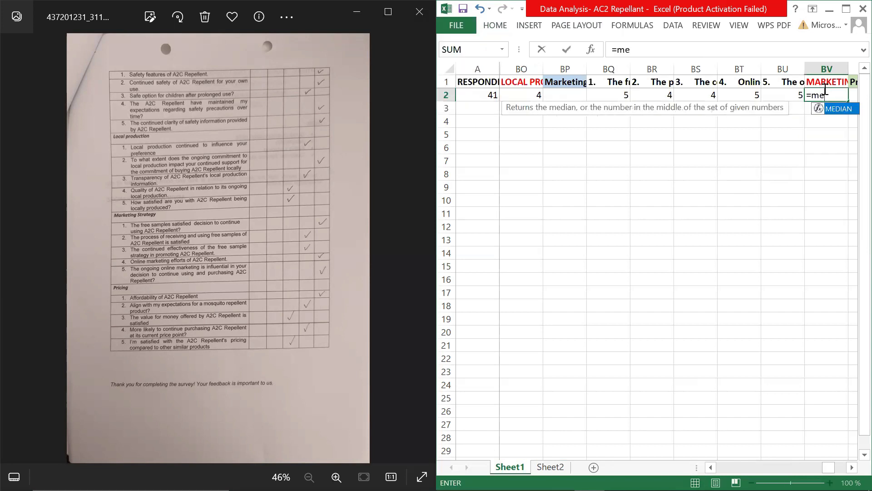
pyautogui.press('BackSpace')
pyautogui.press('capslock')
pyautogui.press('BackSpace')
pyautogui.write('MEDI')
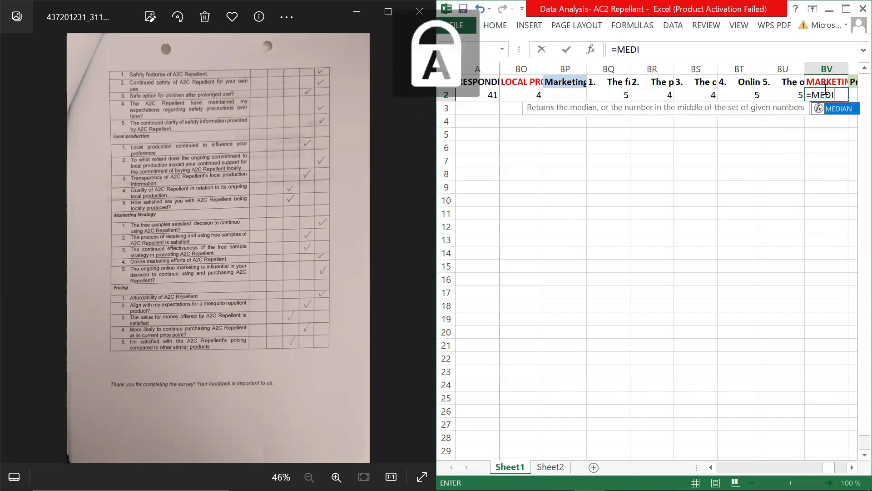
pyautogui.write('AN(')
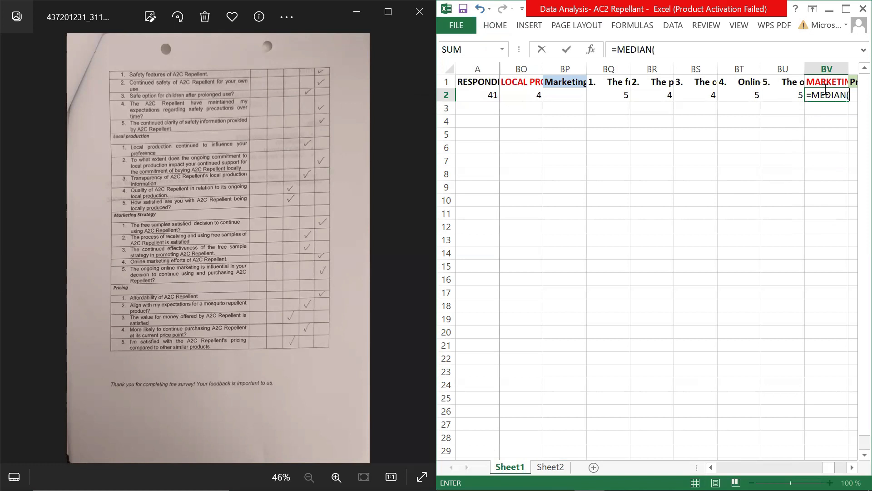
pyautogui.moveTo(617, 95); pyautogui.dragTo(786, 93)
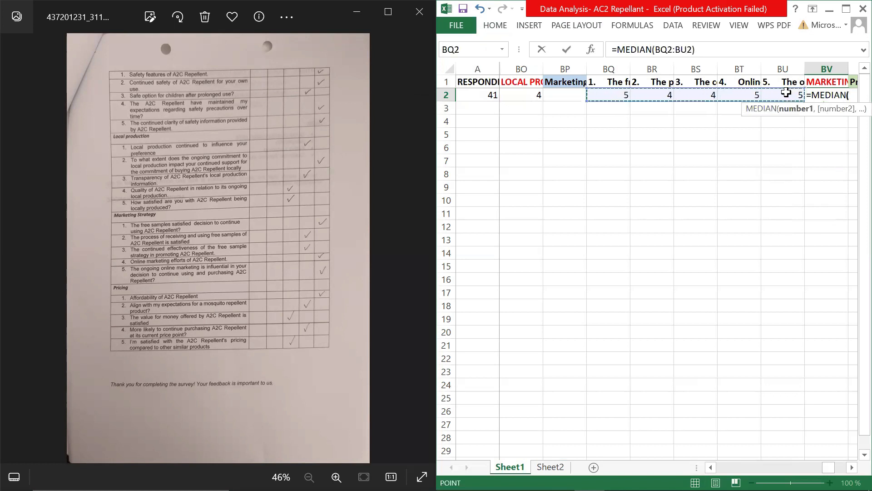
pyautogui.press('Return')
# Hide the satisfaction marketing strategy rating columns BQ to BU.
pyautogui.moveTo(619, 65); pyautogui.dragTo(783, 69)
pyautogui.rightClick(785, 73)
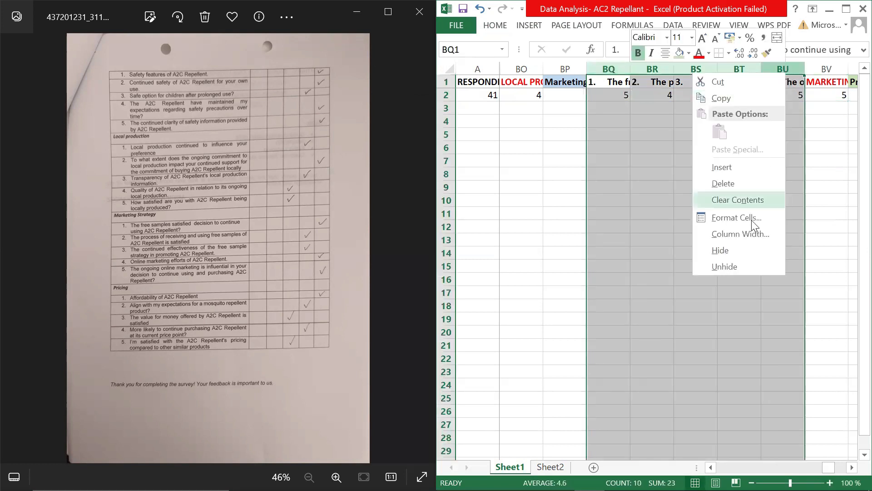
pyautogui.click(743, 251)
pyautogui.click(719, 172)
# Enter the satisfaction pricing ratings 5, 4, 3, 4 and 3 in cells BX2 to CB2.
pyautogui.click(699, 108)
pyautogui.click(699, 95)
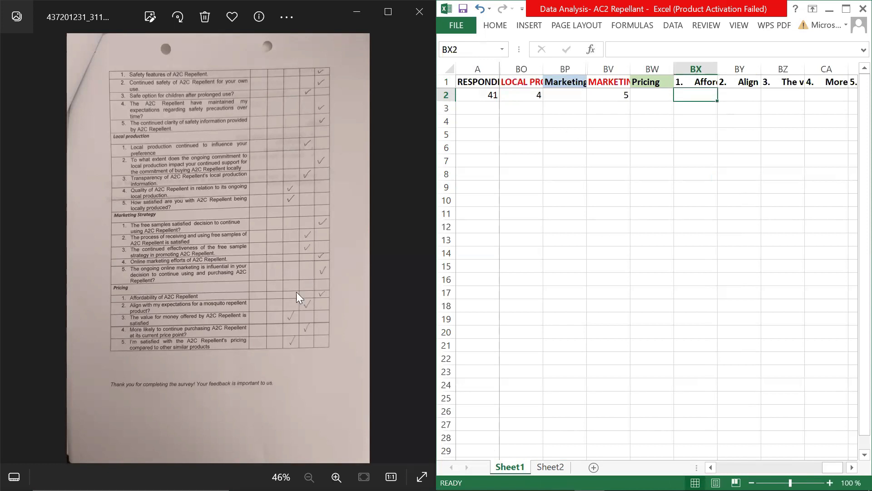
pyautogui.write('5')
pyautogui.press('Tab')
pyautogui.write('4')
pyautogui.press('Tab')
pyautogui.write('3')
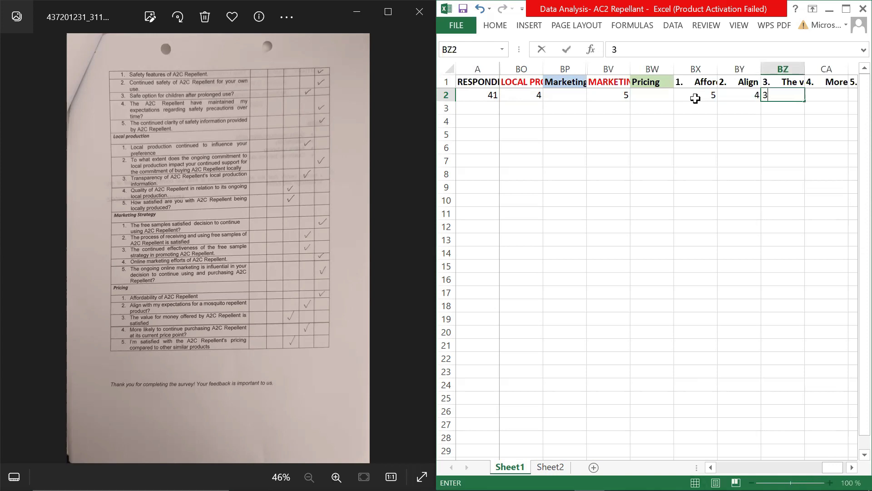
pyautogui.press('Tab')
pyautogui.write('4')
pyautogui.press('Tab')
pyautogui.write('3')
pyautogui.press('Tab')
pyautogui.press('Tab')
# Insert a column before the OVERALL-COSTUMER SATISFACTION column and head it PRICING.
pyautogui.rightClick(780, 69)
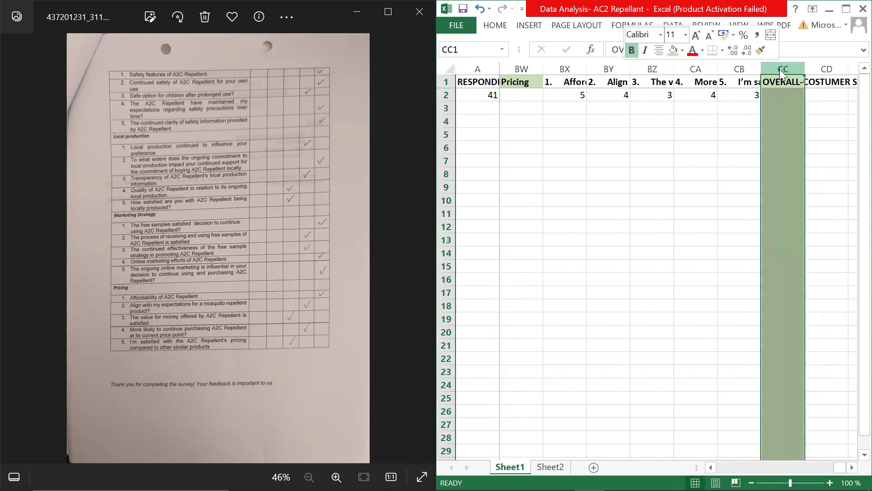
pyautogui.click(727, 167)
pyautogui.click(777, 84)
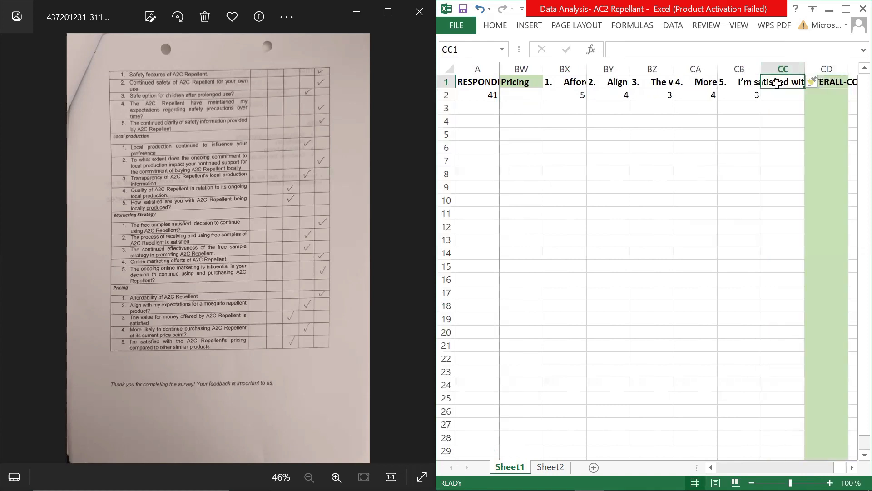
pyautogui.press('capslock')
pyautogui.write('pri')
pyautogui.press('BackSpace')
pyautogui.press('BackSpace')
pyautogui.press('BackSpace')
pyautogui.press('capslock')
pyautogui.write('PRICIN')
pyautogui.press('Return')
# Color the PRICING heading text in CC1 red.
pyautogui.click(778, 85)
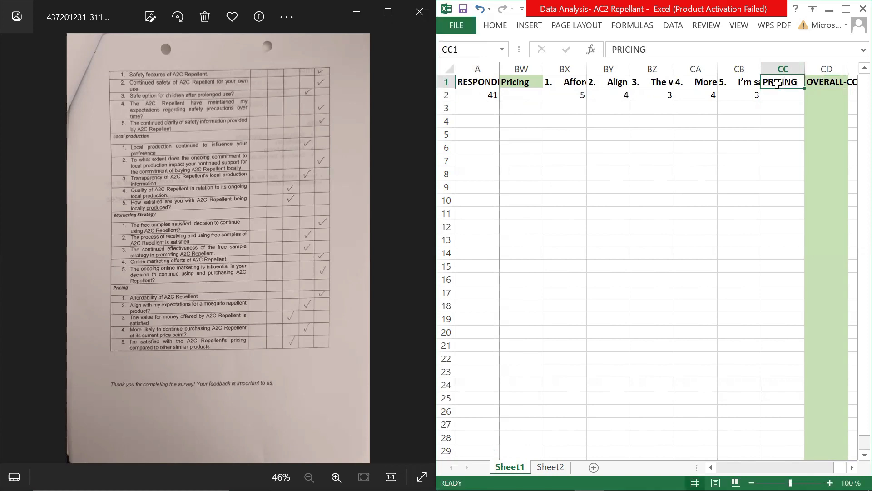
pyautogui.click(496, 27)
pyautogui.click(542, 74)
# Calculate the satisfaction pricing median in CC2 with =MEDIAN(BX2:CB2).
pyautogui.click(792, 94)
pyautogui.write('=')
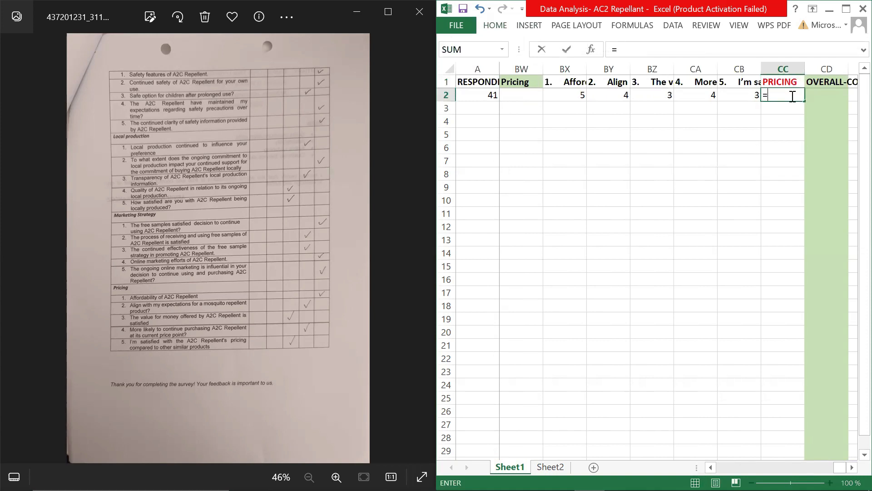
pyautogui.write('MEDIAN(')
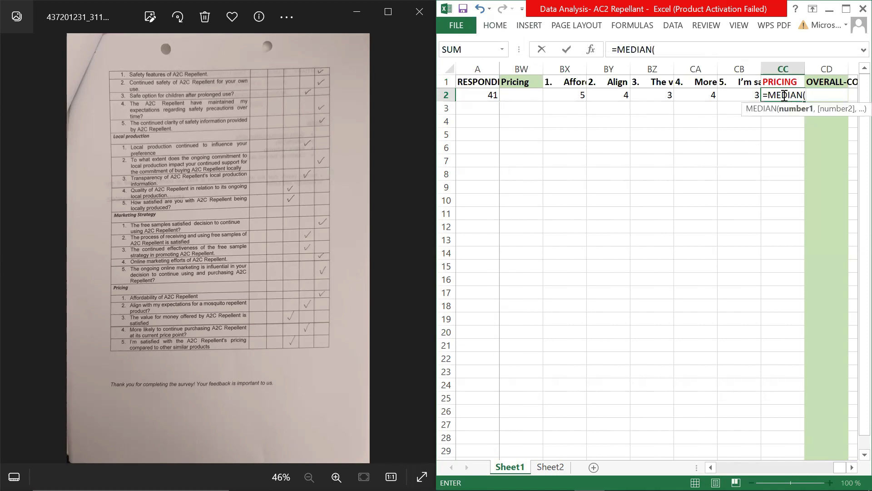
pyautogui.moveTo(578, 91); pyautogui.dragTo(729, 94)
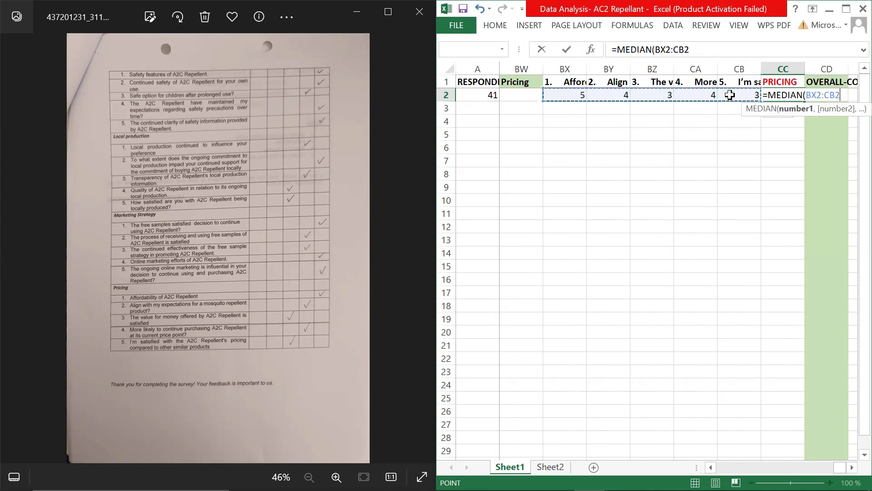
pyautogui.write(')')
pyautogui.press('Return')
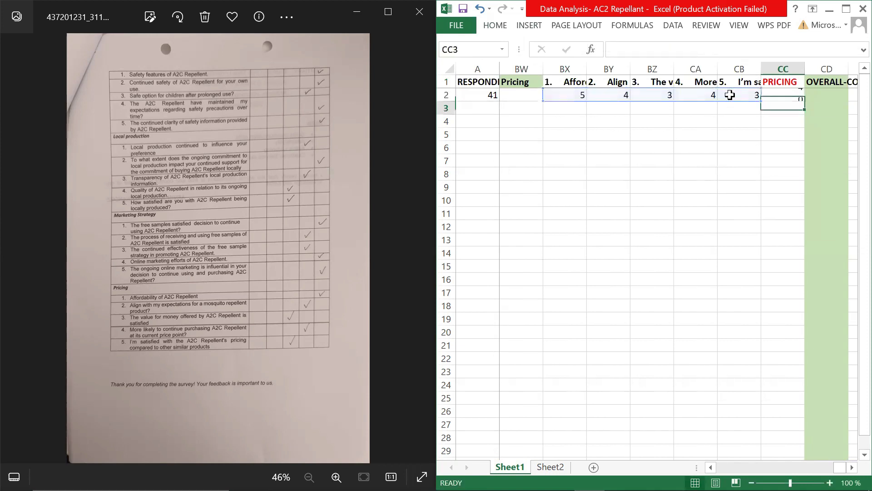
# Hide the satisfaction pricing rating columns BX to CB.
pyautogui.moveTo(575, 72); pyautogui.dragTo(636, 69)
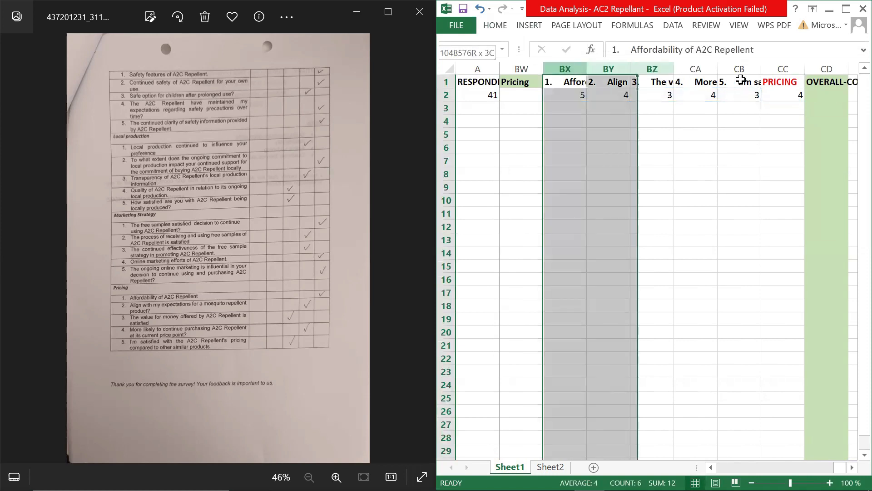
pyautogui.moveTo(741, 80); pyautogui.dragTo(748, 71)
pyautogui.rightClick(750, 72)
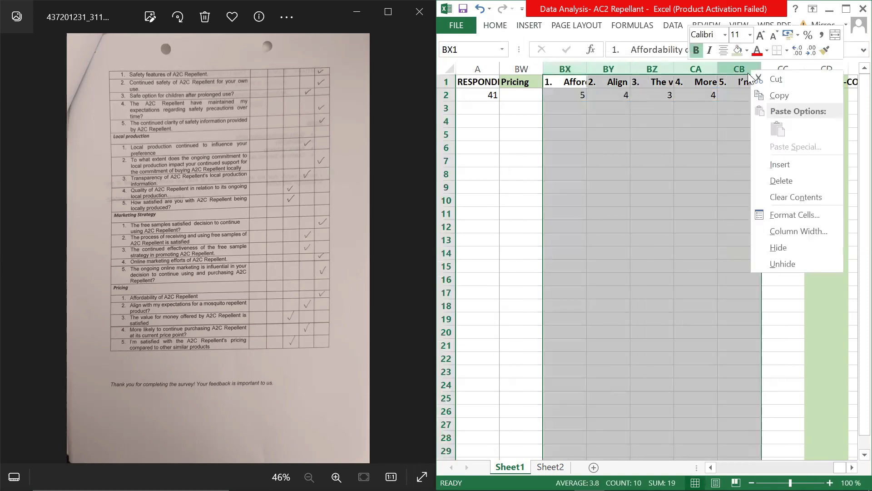
pyautogui.click(777, 247)
pyautogui.click(562, 176)
# Maximize the spreadsheet window and zoom out to 70% to examine all the satisfaction section medians together.
pyautogui.click(611, 108)
pyautogui.click(614, 93)
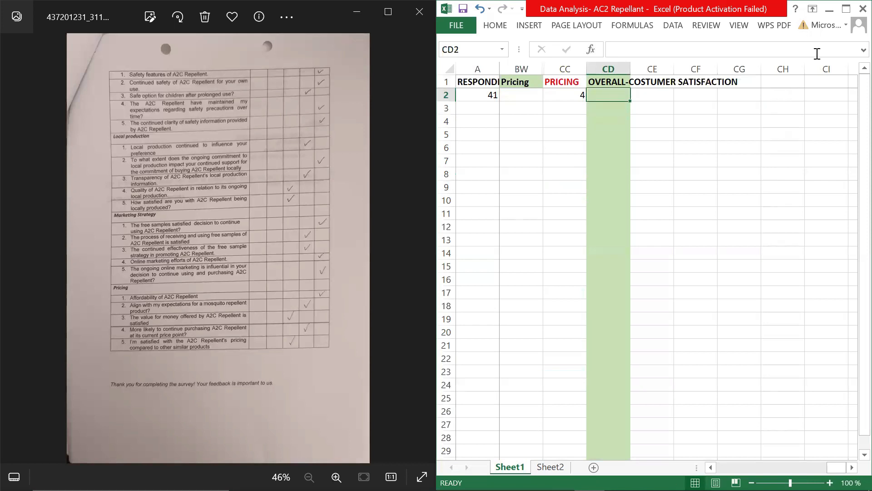
pyautogui.click(846, 9)
pyautogui.click(172, 277)
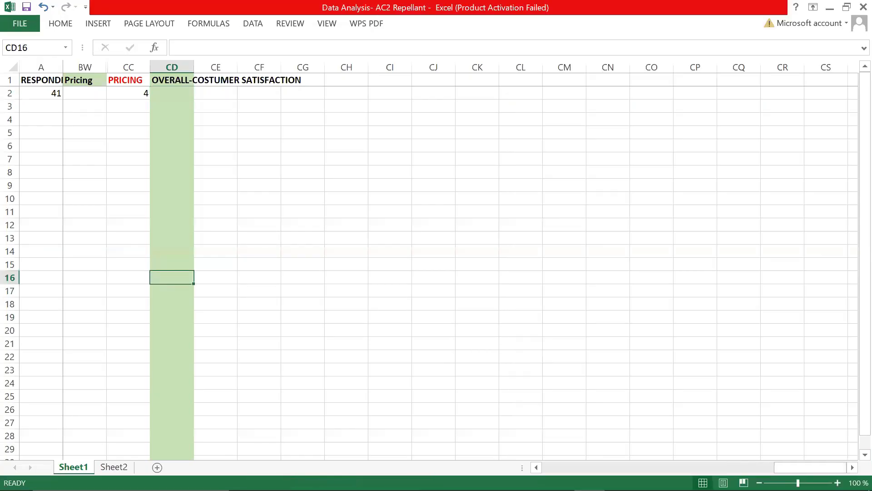
pyautogui.click(717, 362)
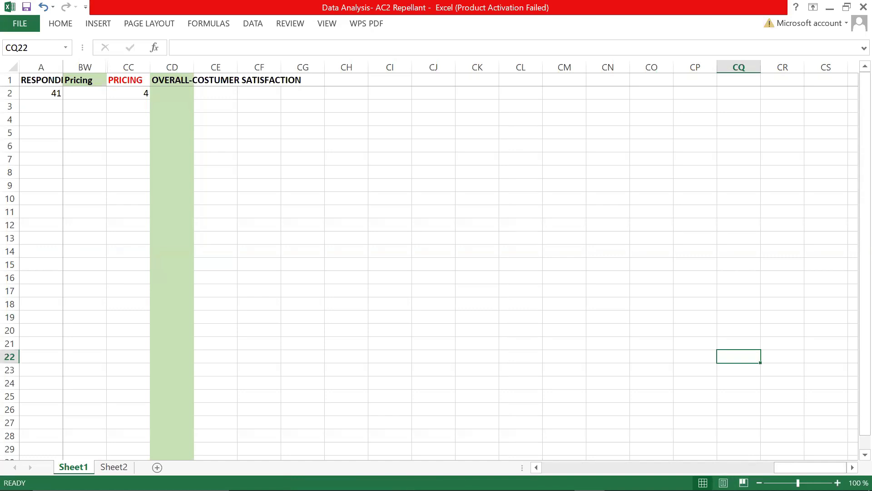
pyautogui.click(775, 395)
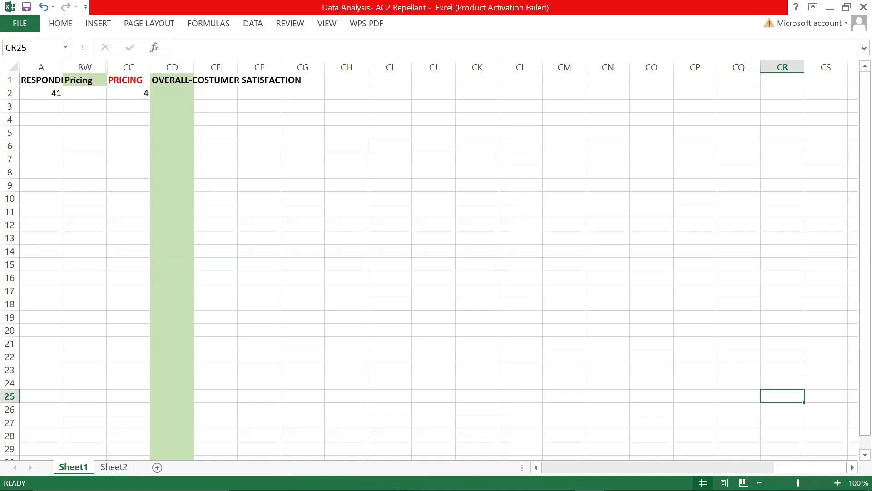
pyautogui.click(759, 482)
pyautogui.click(759, 482)
pyautogui.click(759, 482)
pyautogui.moveTo(775, 468); pyautogui.dragTo(630, 467)
pyautogui.click(284, 135)
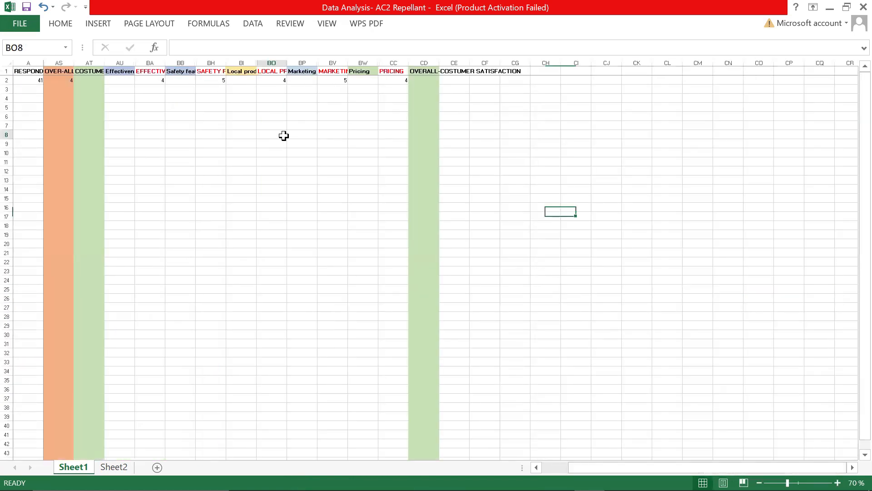
pyautogui.click(145, 92)
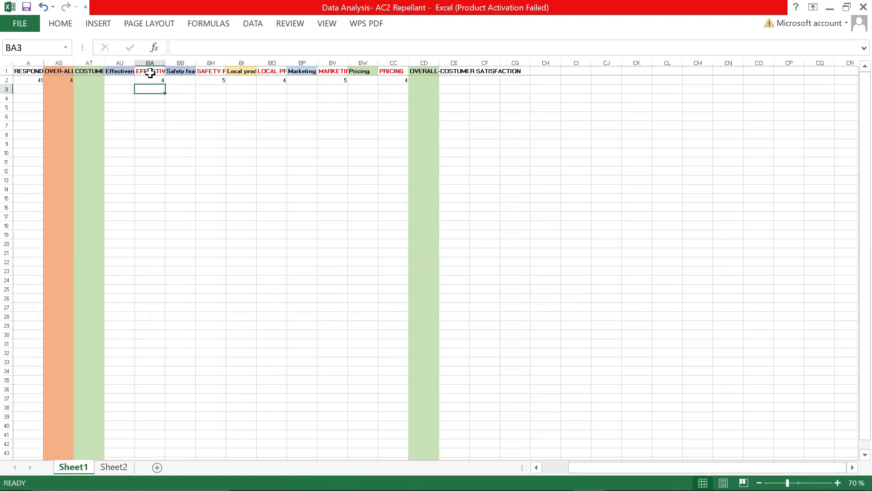
pyautogui.click(218, 73)
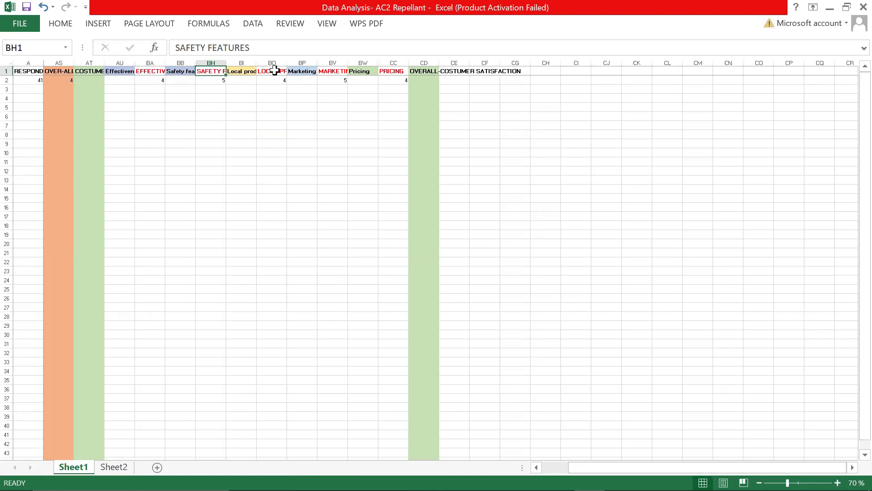
# Calculate the overall customer satisfaction median in CD2 with =MEDIAN(BA2,BH2,BO2,BV2,CC2).
pyautogui.click(427, 80)
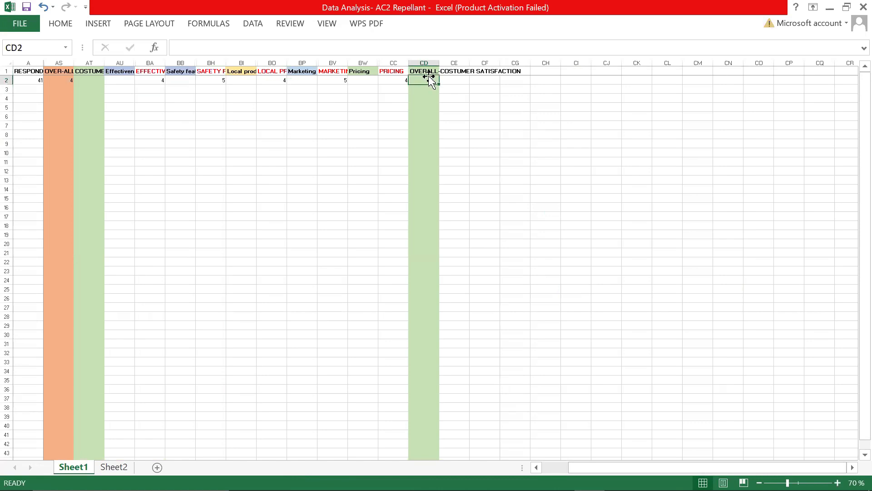
pyautogui.write('=')
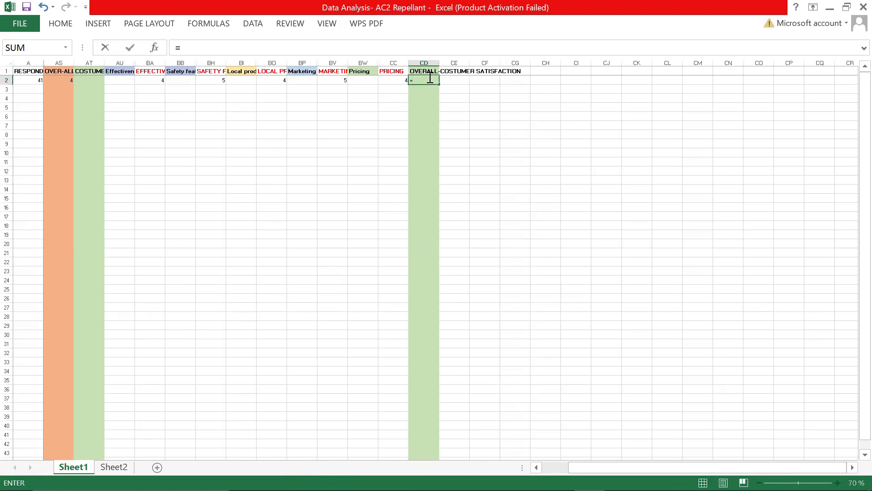
pyautogui.write('MEDIA')
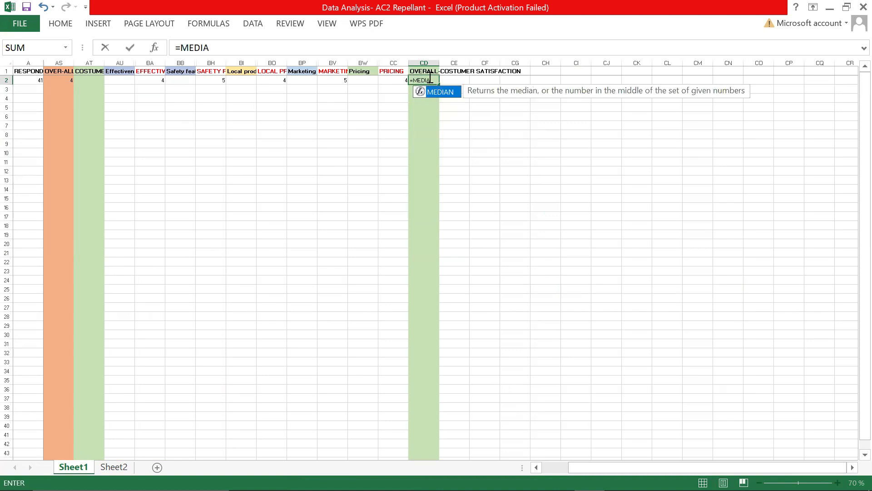
pyautogui.write('N(')
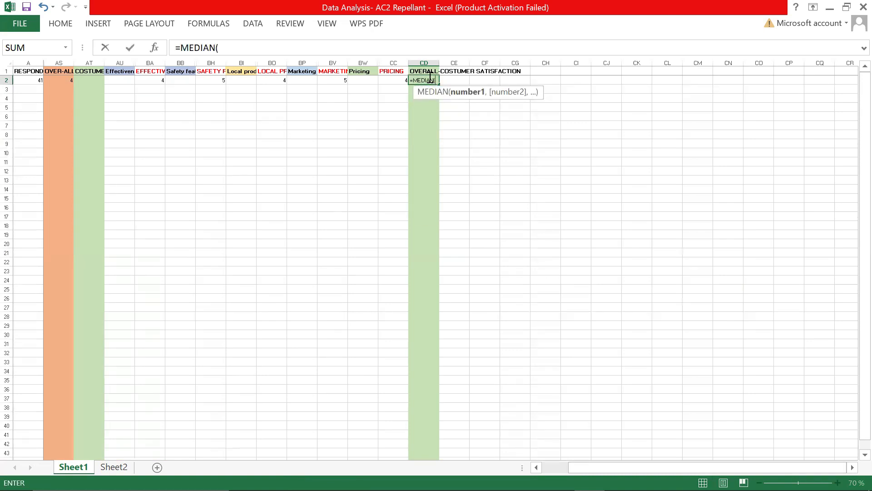
pyautogui.click(148, 80)
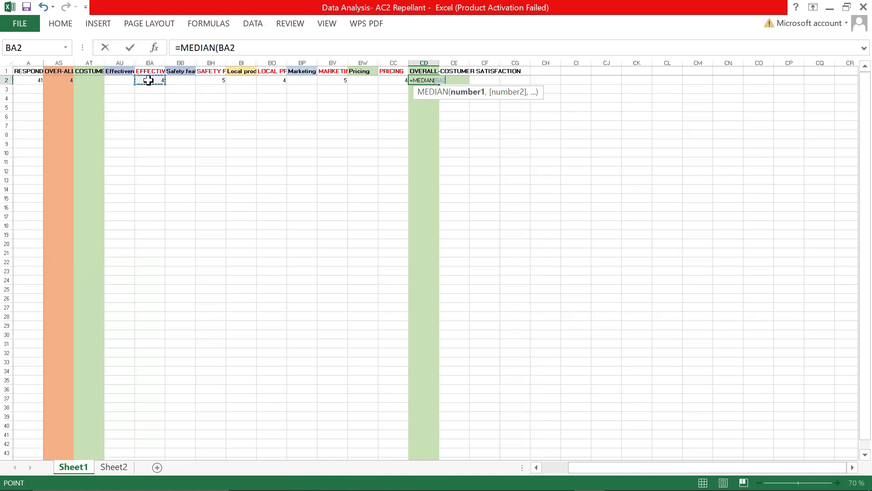
pyautogui.write(',')
pyautogui.click(213, 80)
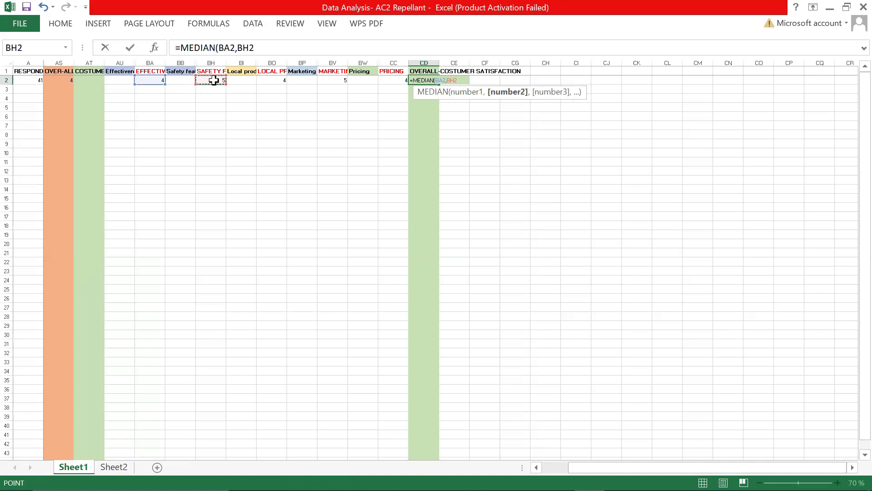
pyautogui.write(',')
pyautogui.click(278, 80)
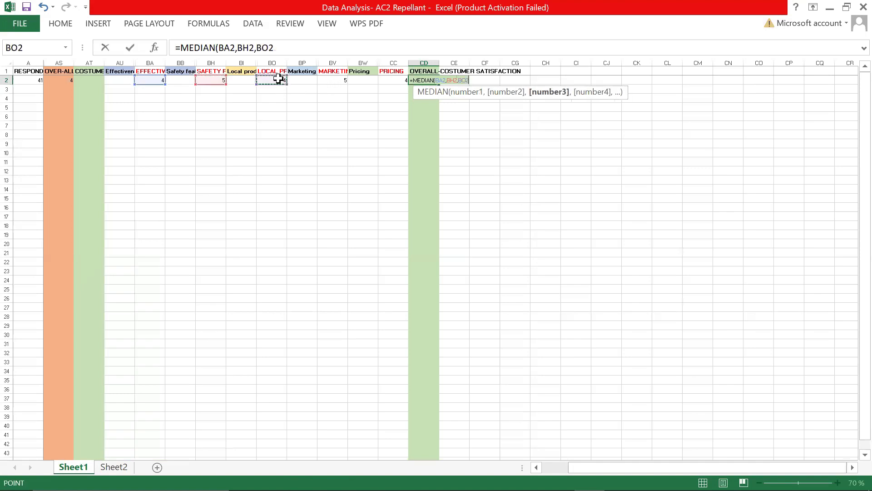
pyautogui.write(',')
pyautogui.click(337, 80)
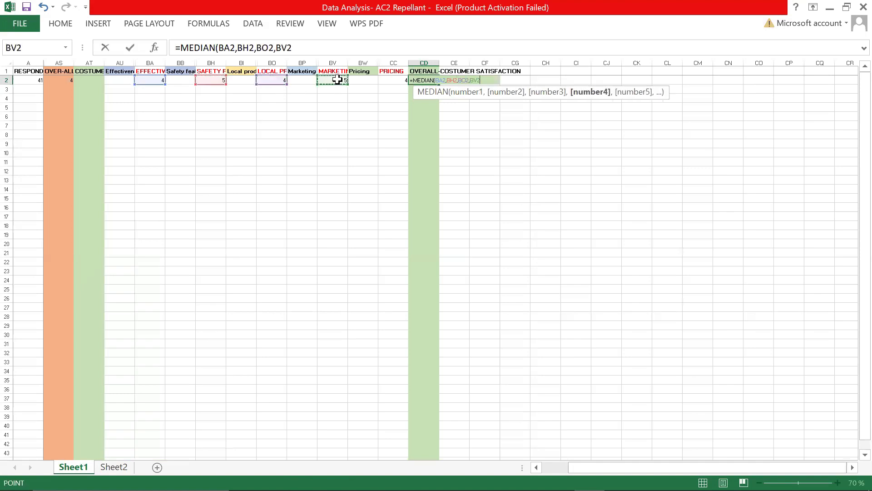
pyautogui.write(',')
pyautogui.click(394, 81)
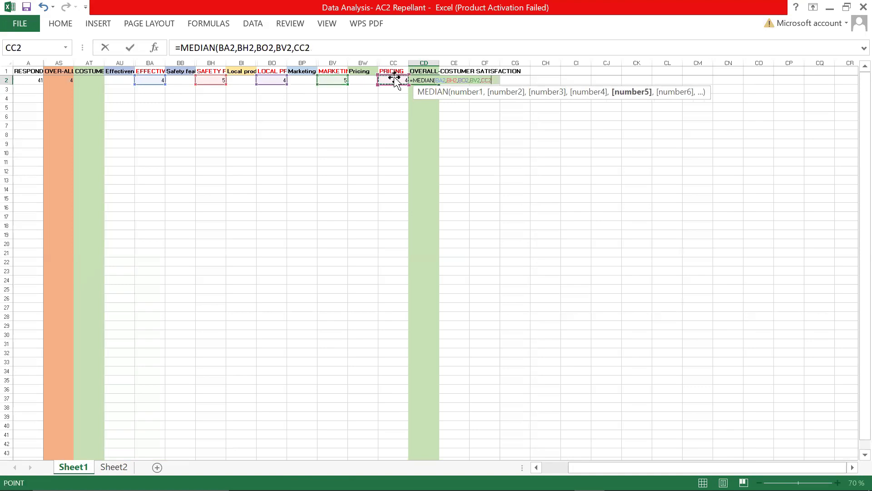
pyautogui.write(')')
pyautogui.press('Return')
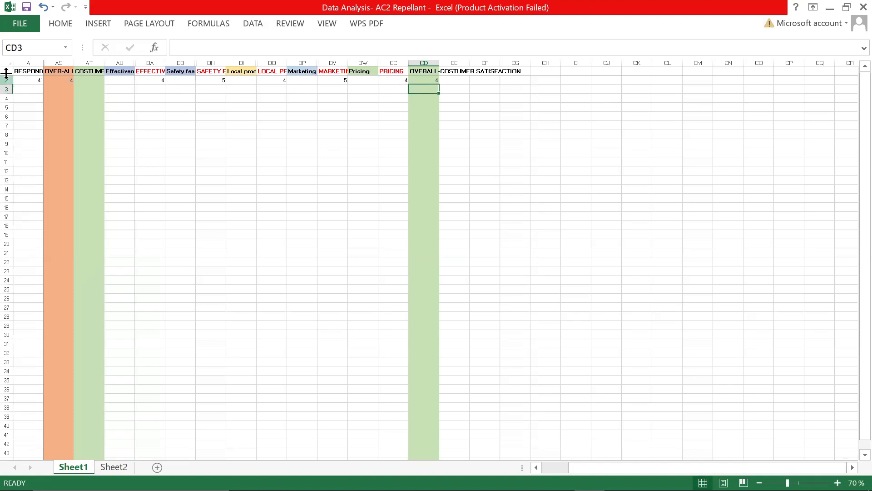
# Unhide all the hidden rating columns between column A and column CG.
pyautogui.moveTo(28, 63); pyautogui.dragTo(750, 62)
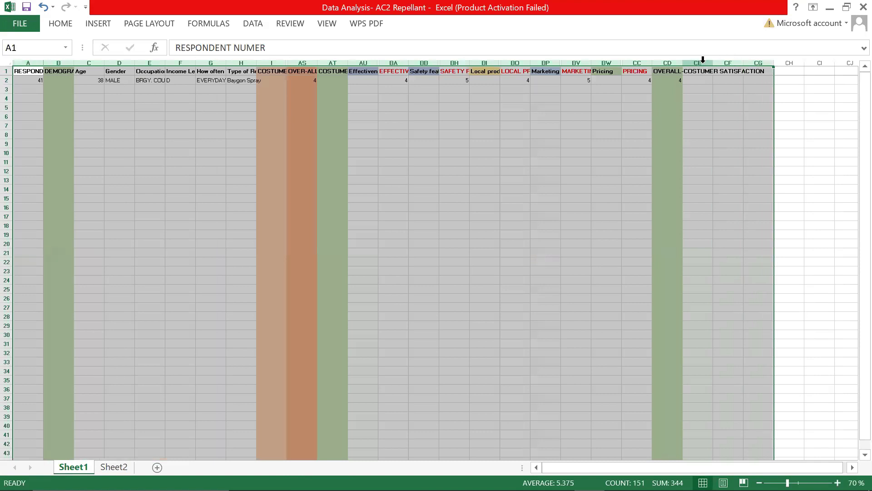
pyautogui.rightClick(703, 64)
pyautogui.click(735, 256)
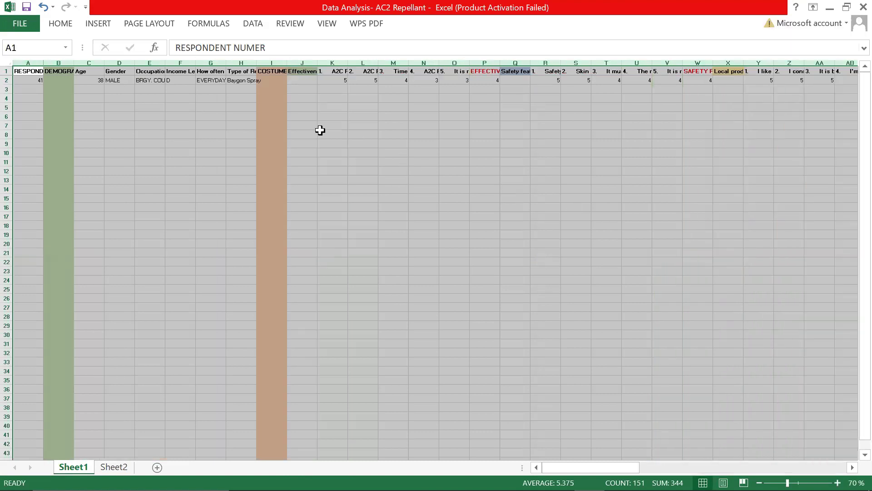
pyautogui.click(317, 129)
pyautogui.click(213, 89)
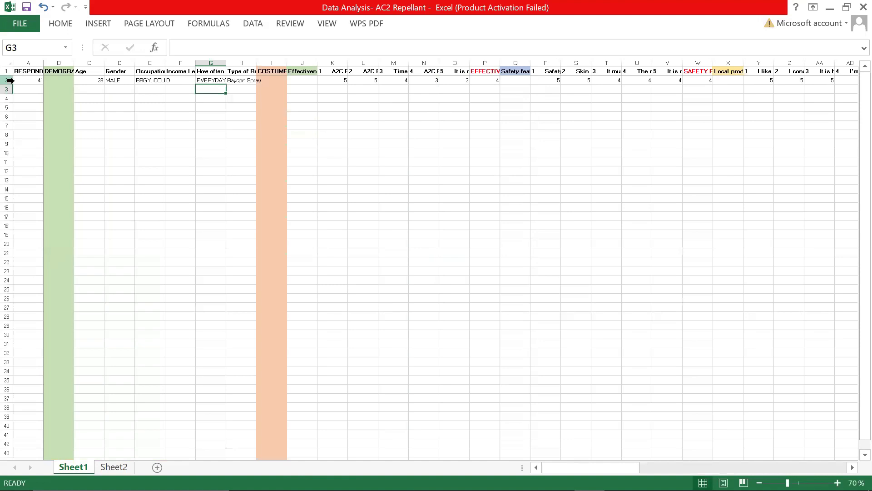
# Place the spreadsheet window side by side with the survey photo again.
pyautogui.click(225, 80)
pyautogui.click(108, 80)
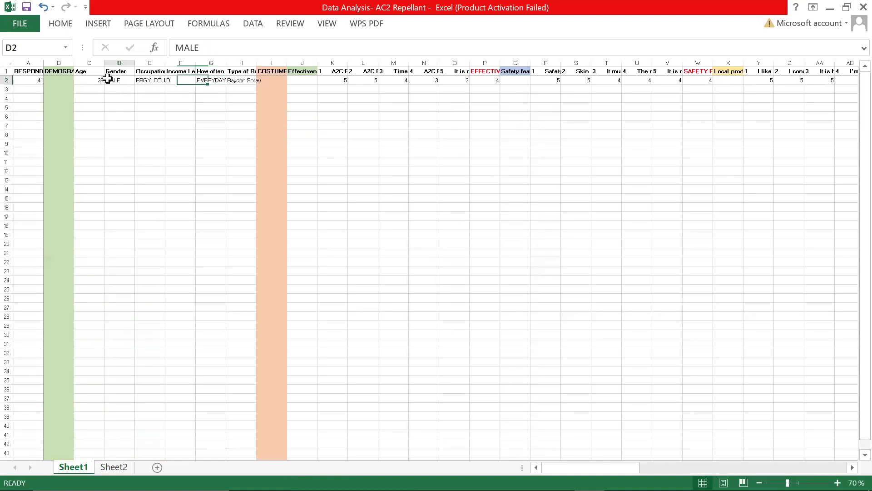
pyautogui.click(100, 79)
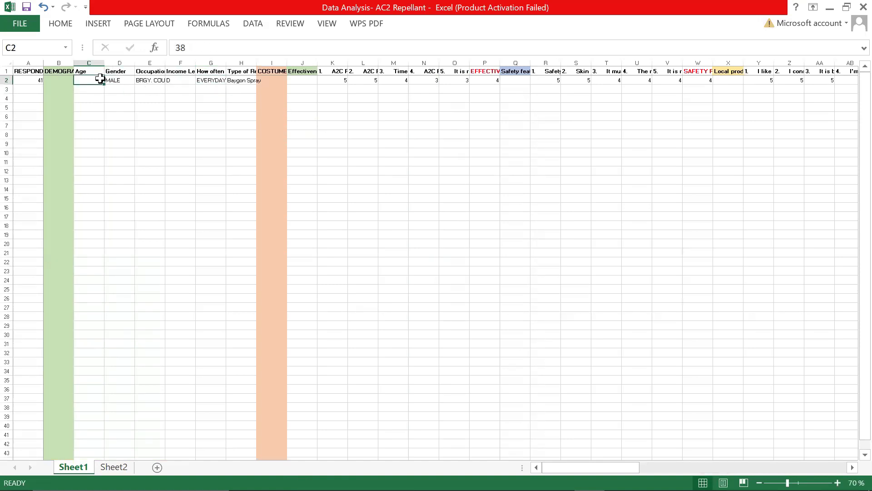
pyautogui.press('super+Right')
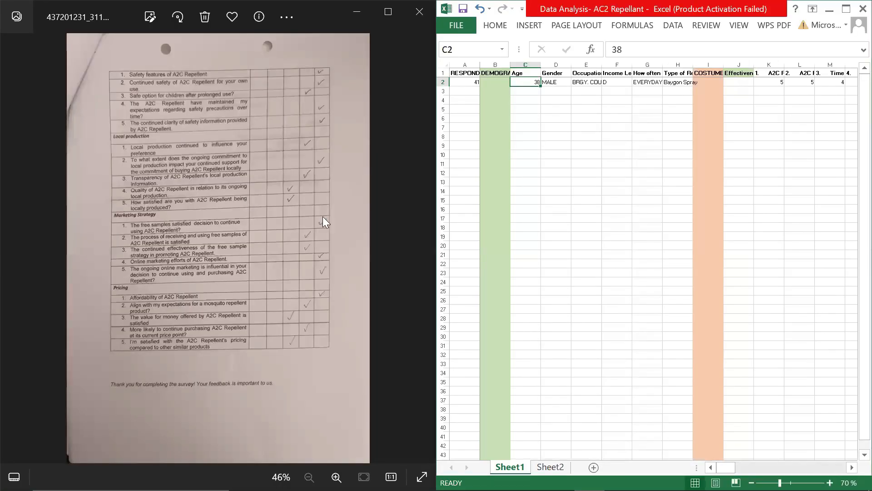
# Bring up the survey photo's first page and review the first respondent's row 2 entries from the gender through the overall satisfaction median.
pyautogui.click(426, 252)
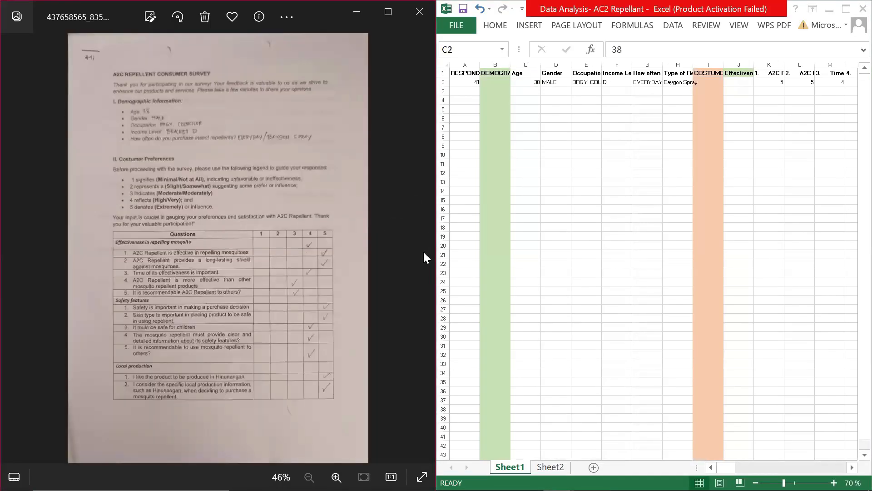
pyautogui.click(559, 83)
pyautogui.press('Right')
pyautogui.press('Right')
pyautogui.press('Right')
pyautogui.press('Right')
pyautogui.press('Right')
pyautogui.press('Right')
pyautogui.press('Right')
pyautogui.press('Right')
pyautogui.press('Right')
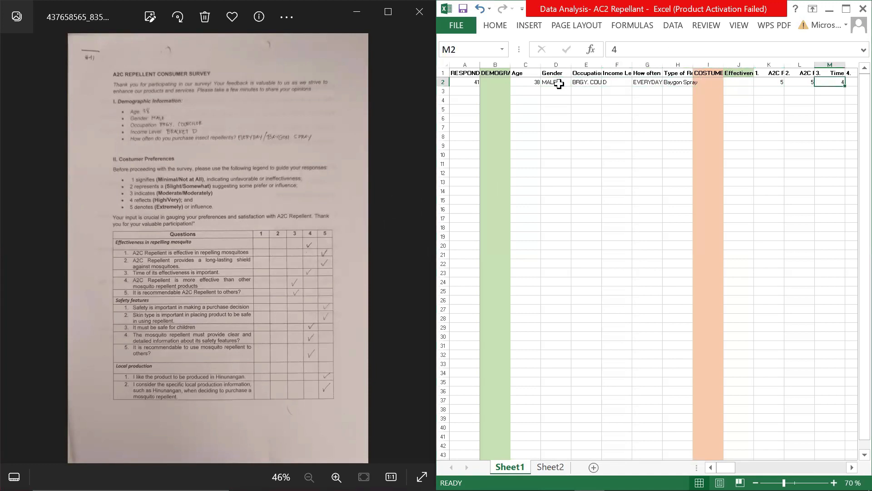
pyautogui.press('Right')
pyautogui.press('Right')
pyautogui.press('Right')
pyautogui.press('Right')
pyautogui.press('Right')
pyautogui.press('Right')
pyautogui.press('Right')
pyautogui.press('Right')
pyautogui.press('Right')
pyautogui.press('Right')
pyautogui.press('Right')
pyautogui.press('Right')
pyautogui.press('Right')
pyautogui.press('Right')
pyautogui.press('Right')
pyautogui.press('Right')
pyautogui.press('Right')
pyautogui.press('Right')
pyautogui.press('Right')
pyautogui.press('Right')
pyautogui.press('Right')
pyautogui.press('Right')
pyautogui.press('Right')
pyautogui.press('Right')
pyautogui.press('Right')
pyautogui.press('Right')
pyautogui.press('Right')
pyautogui.press('Right')
pyautogui.press('Right')
pyautogui.press('Right')
pyautogui.press('Right')
pyautogui.press('Right')
pyautogui.press('Right')
pyautogui.press('Right')
pyautogui.press('Right')
pyautogui.press('Right')
pyautogui.press('Right')
pyautogui.press('Right')
pyautogui.press('Right')
pyautogui.press('Right')
pyautogui.press('Right')
pyautogui.press('Right')
pyautogui.press('Right')
pyautogui.press('Right')
pyautogui.press('Right')
pyautogui.press('Right')
pyautogui.press('Right')
pyautogui.press('Right')
pyautogui.press('Right')
pyautogui.press('Right')
pyautogui.press('Right')
pyautogui.press('Right')
pyautogui.press('Right')
pyautogui.press('Right')
pyautogui.press('Right')
pyautogui.press('Right')
pyautogui.press('Right')
pyautogui.press('Right')
pyautogui.press('Right')
pyautogui.press('Right')
pyautogui.press('Right')
pyautogui.press('Right')
pyautogui.press('Right')
pyautogui.press('Right')
pyautogui.press('Right')
pyautogui.press('Right')
pyautogui.press('Right')
pyautogui.press('Right')
pyautogui.press('Right')
pyautogui.press('Right')
pyautogui.press('Right')
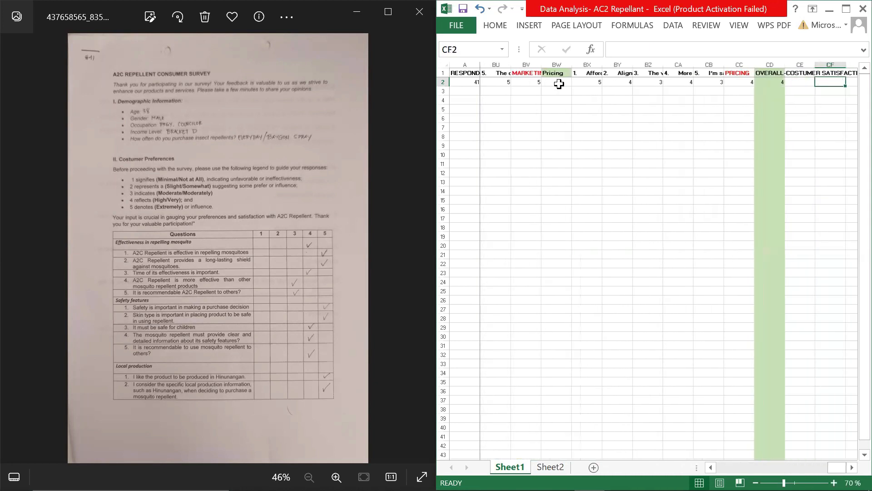
# Maximize the spreadsheet window and start a second respondent in row 3 with respondent number 30, age 29 and gender FEMALE.
pyautogui.click(848, 9)
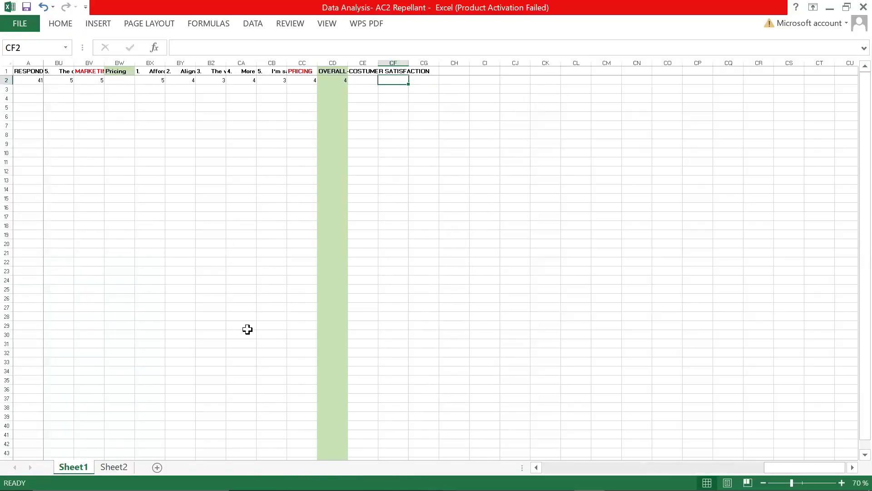
pyautogui.moveTo(796, 467); pyautogui.dragTo(562, 467)
pyautogui.click(32, 97)
pyautogui.click(28, 88)
pyautogui.write('30')
pyautogui.press('Tab')
pyautogui.press('Tab')
pyautogui.write('29')
pyautogui.press('Tab')
pyautogui.write('FE')
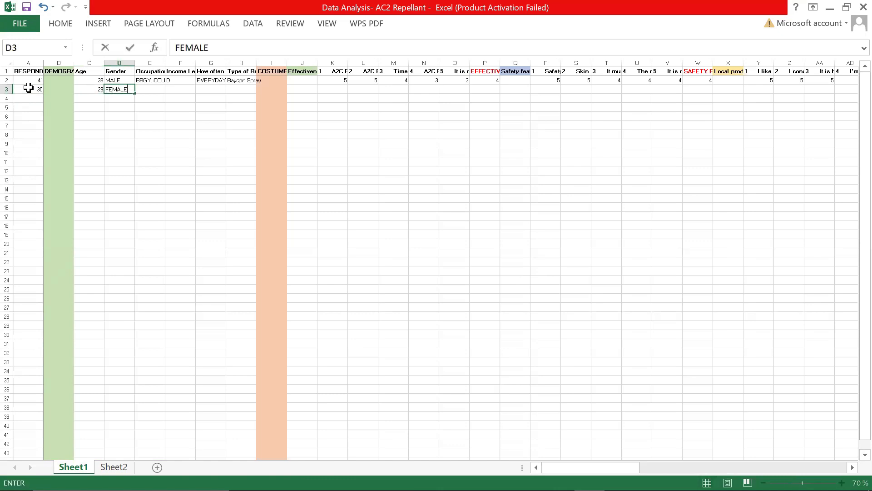
pyautogui.press('Tab')
# Enter BRGY. SECRETARY as the second respondent's occupation and A as the income level.
pyautogui.write('BR')
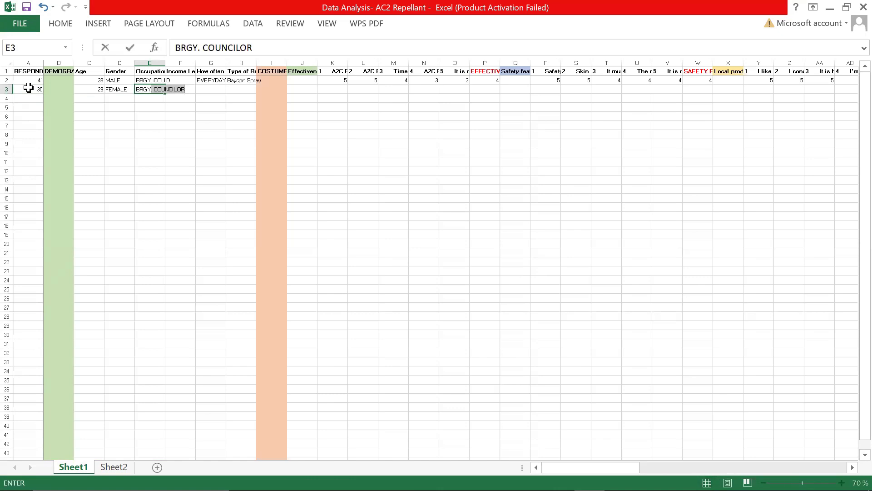
pyautogui.write('GY')
pyautogui.press('BackSpace')
pyautogui.write('. SECRETARY')
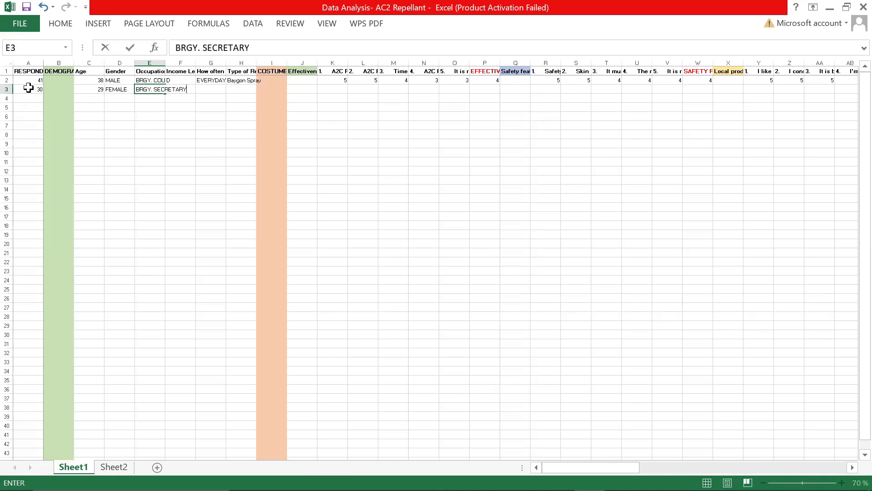
pyautogui.press('Tab')
pyautogui.write('A')
pyautogui.press('Tab')
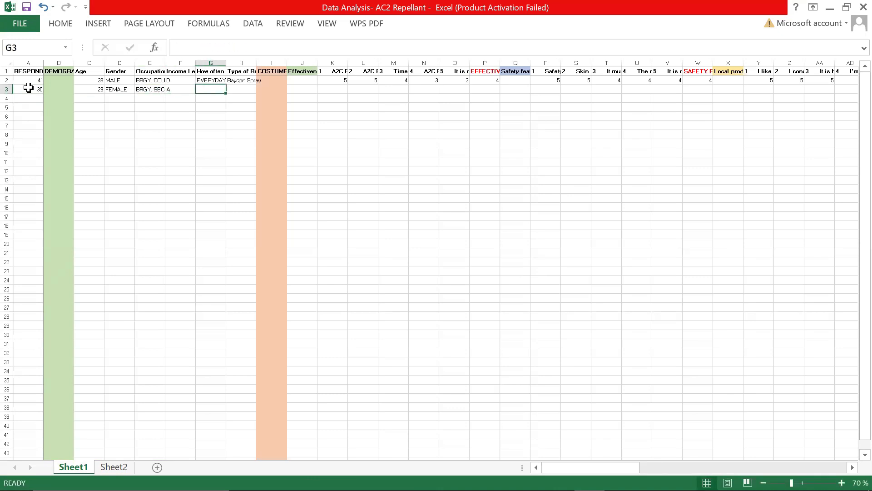
# Enter EVERWEEK as the second respondent's purchase frequency and Baygon Spray as the repellent type.
pyautogui.write('EVERWEEK')
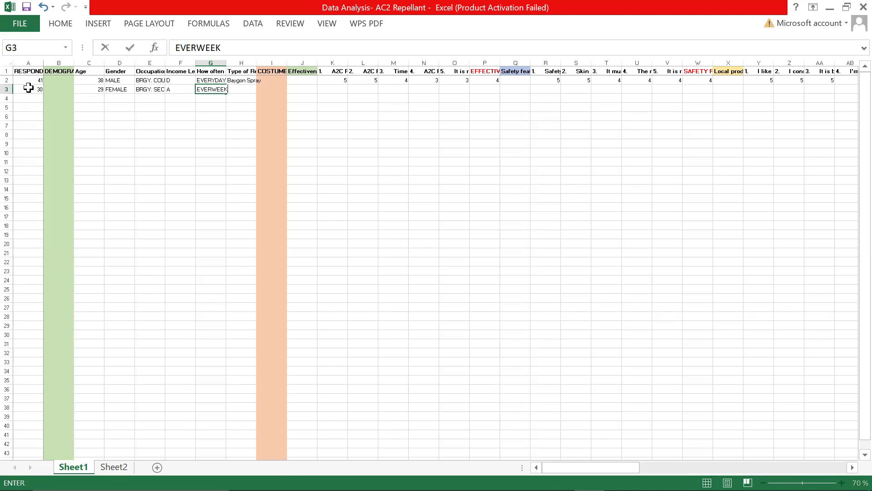
pyautogui.press('Tab')
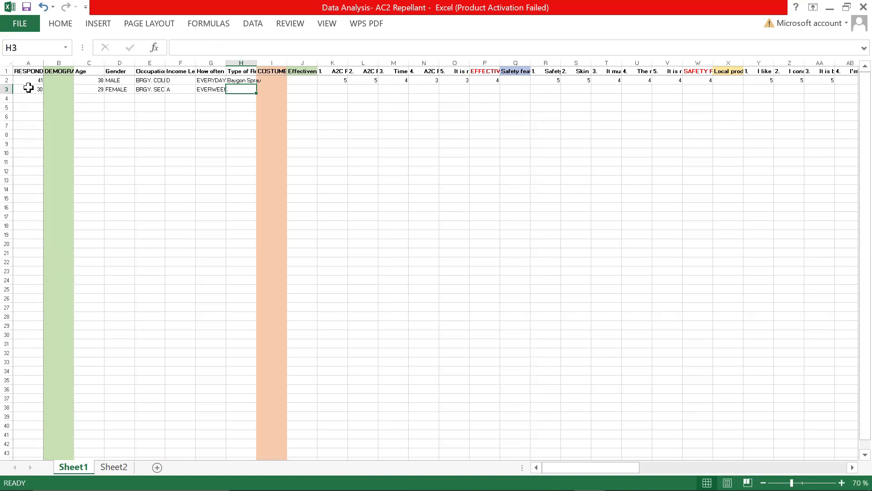
pyautogui.write('BAYgon Spray')
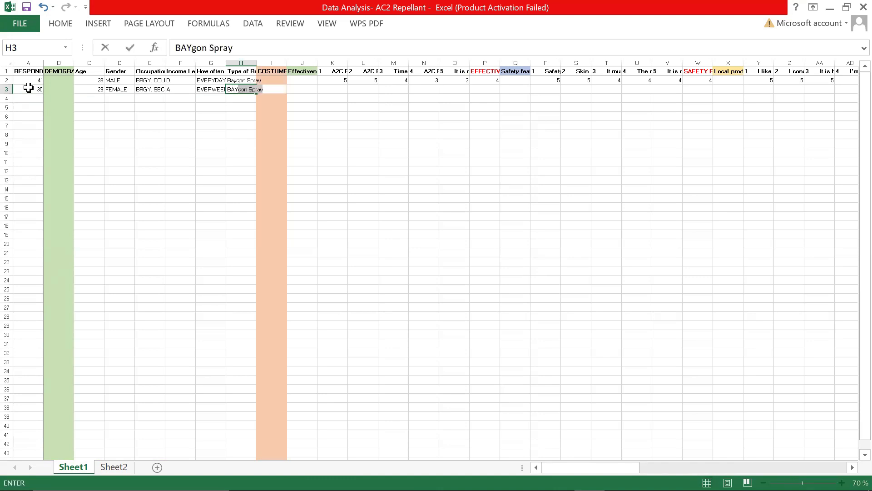
pyautogui.press('Tab')
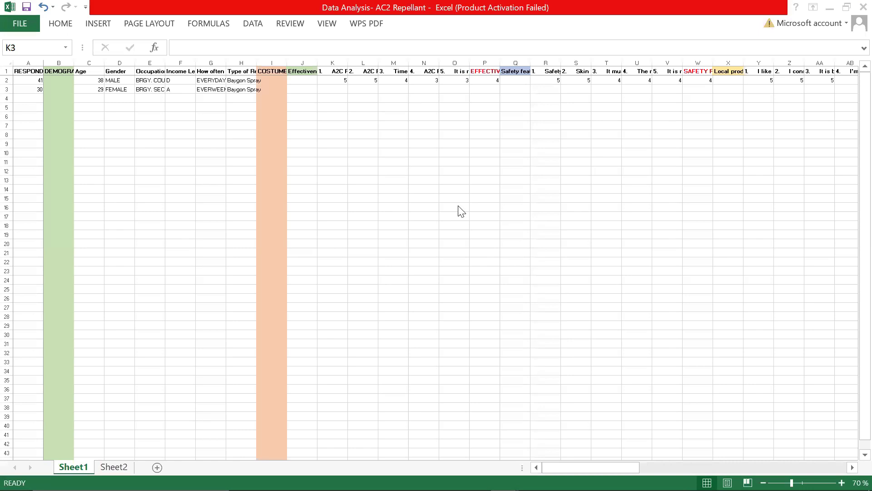
# Enter the second respondent's effectiveness ratings 5, 4, 5, 3 and 4 in K3 to O3.
pyautogui.click(340, 90)
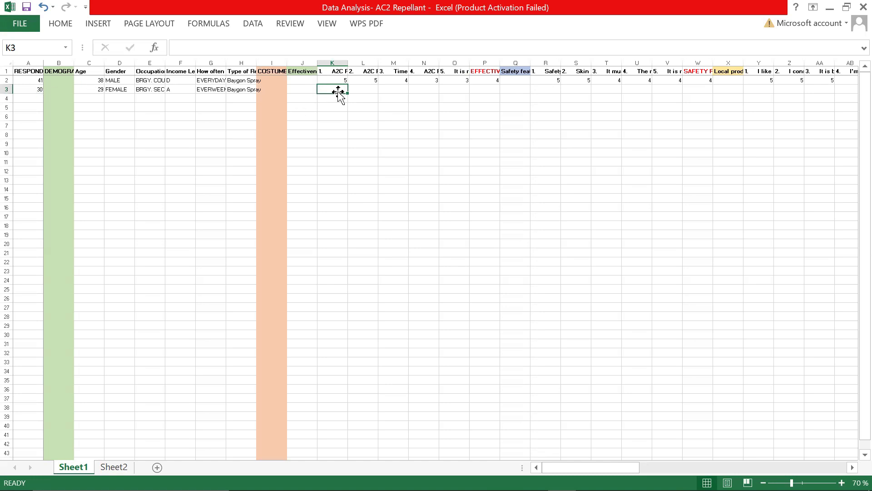
pyautogui.write('5')
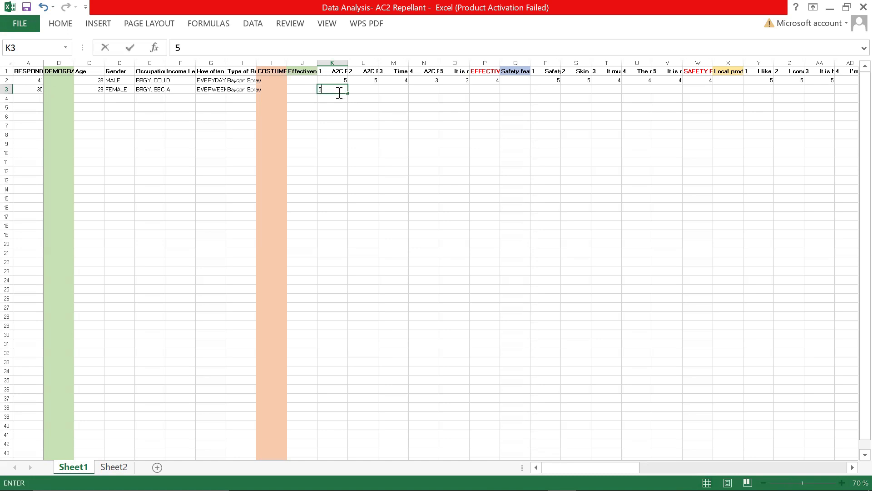
pyautogui.press('Tab')
pyautogui.write('4')
pyautogui.press('Tab')
pyautogui.write('5')
pyautogui.press('Tab')
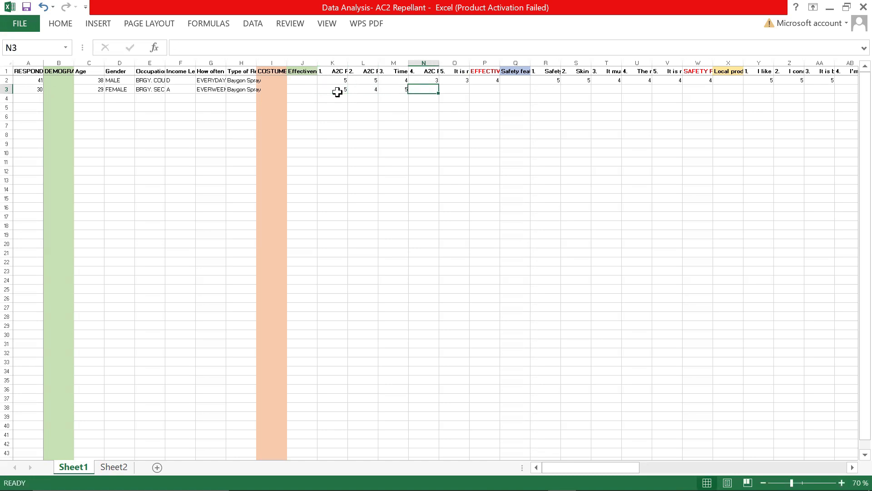
pyautogui.write('6')
pyautogui.press('Tab')
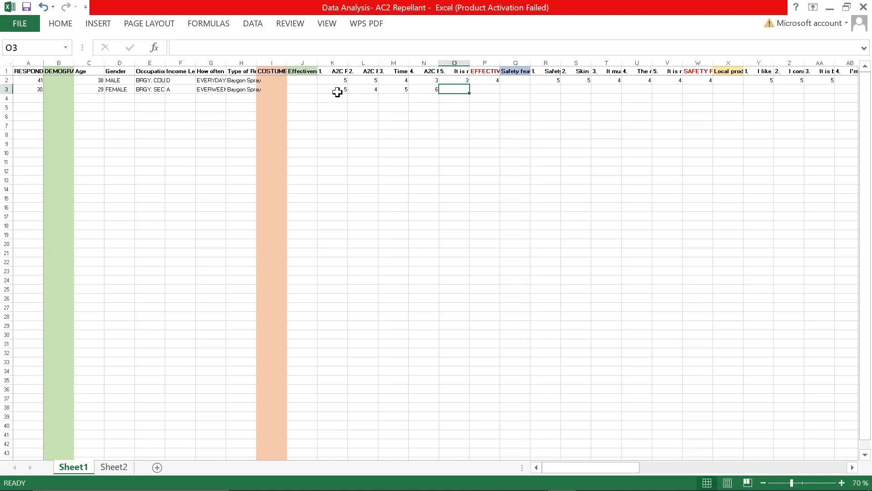
pyautogui.click(435, 89)
pyautogui.write('3')
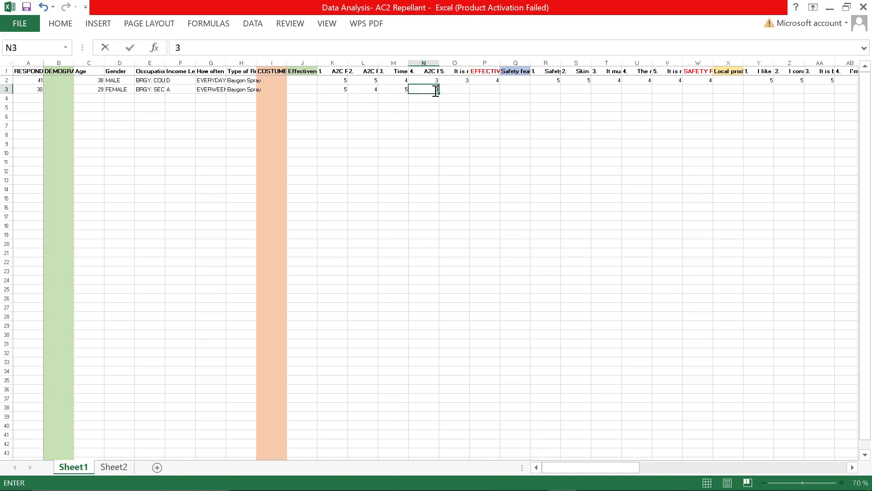
pyautogui.press('Tab')
pyautogui.write('4')
pyautogui.press('Tab')
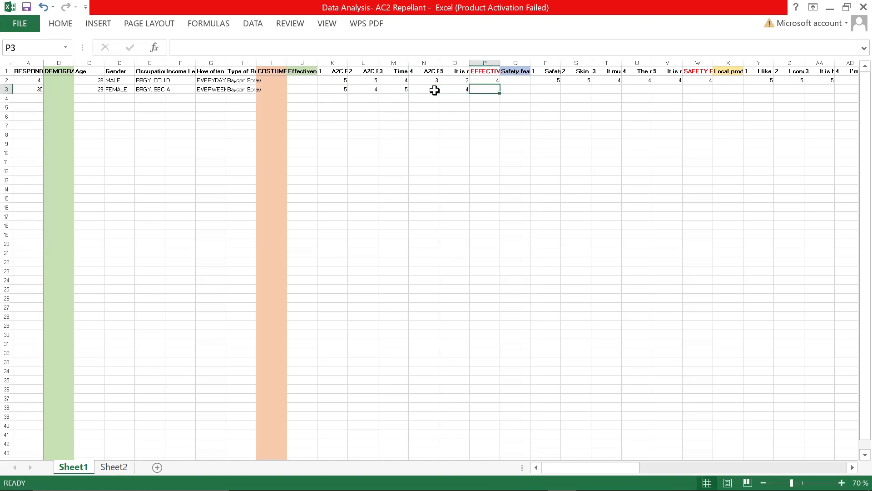
# Fill the effectiveness median formula in P2 and the safety features median formula in W2 down to row 11.
pyautogui.write('5')
pyautogui.press('Tab')
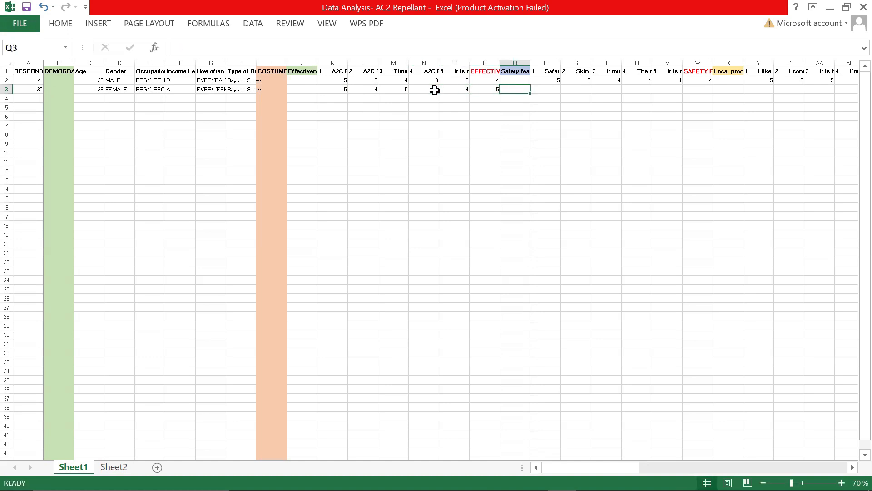
pyautogui.click(490, 80)
pyautogui.moveTo(500, 84); pyautogui.dragTo(502, 168)
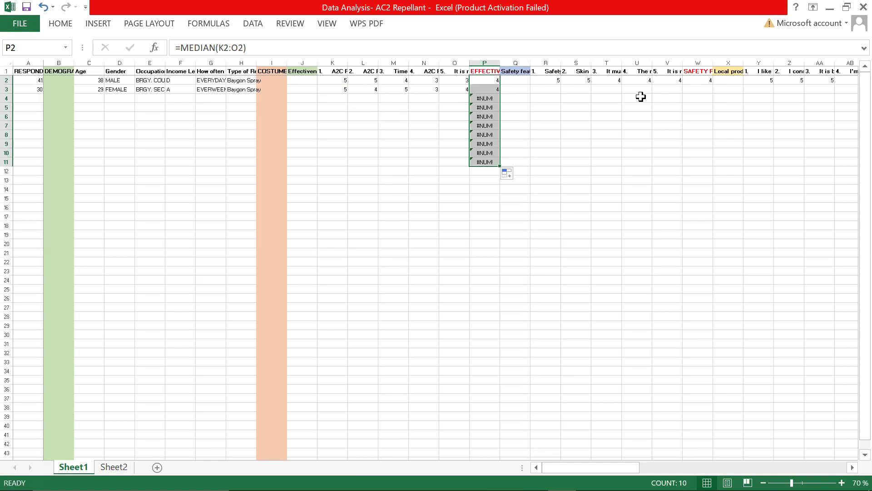
pyautogui.click(702, 80)
pyautogui.moveTo(713, 84); pyautogui.dragTo(725, 165)
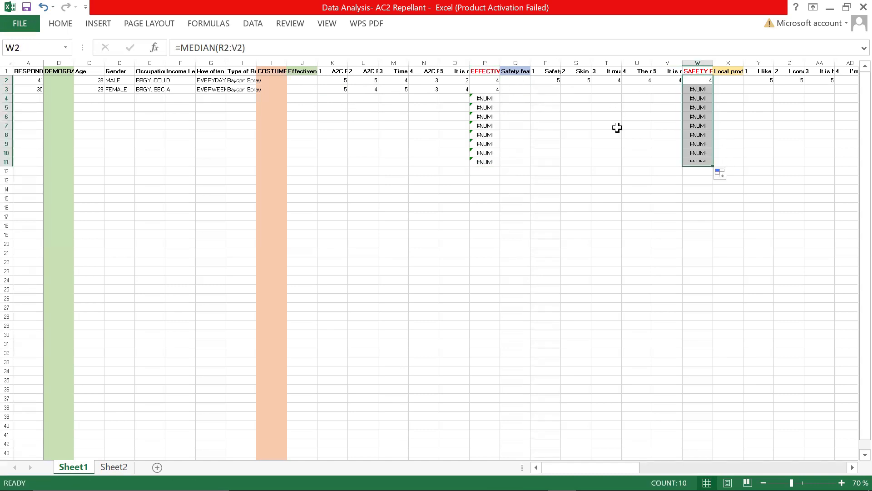
# Enter the second respondent's safety features ratings 2, 4, 5, 3 and 5 in R3 to V3.
pyautogui.click(538, 89)
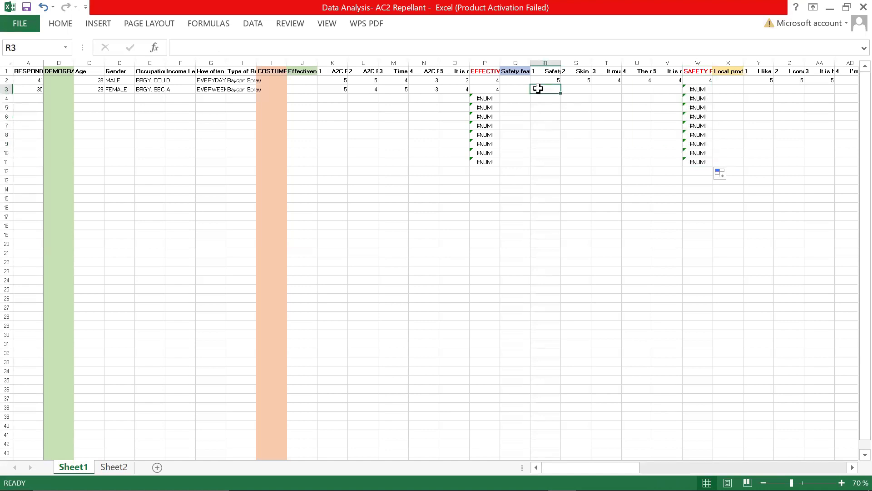
pyautogui.write('6')
pyautogui.press('Tab')
pyautogui.click(538, 89)
pyautogui.write('2')
pyautogui.press('Tab')
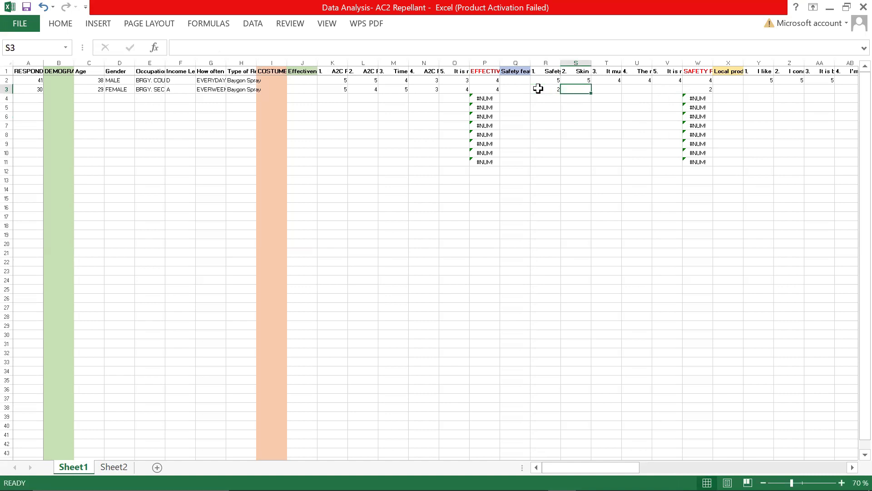
pyautogui.write('4')
pyautogui.press('Tab')
pyautogui.write('5')
pyautogui.press('Tab')
pyautogui.write('3')
pyautogui.press('Tab')
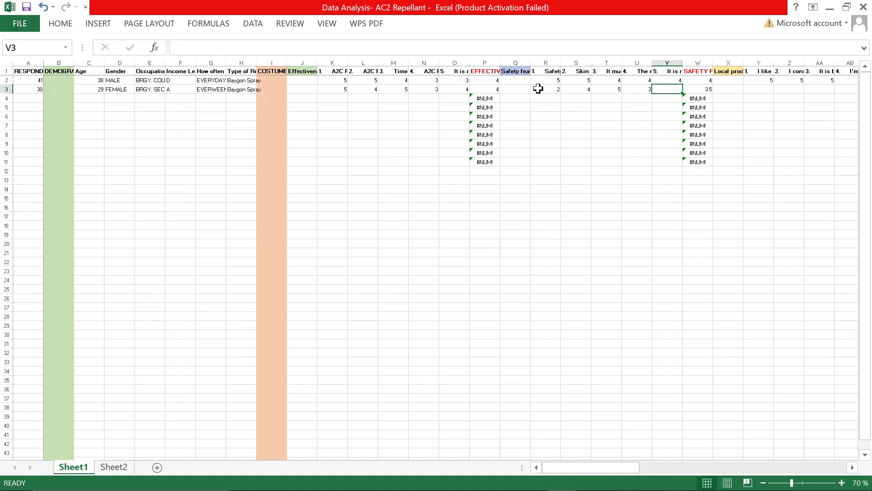
pyautogui.write('5')
pyautogui.press('Tab')
# Fill the local production median formula from AD2 down to row 13 and the marketing median formula from AK2 down to row 14.
pyautogui.hscroll(1, 621, 155)
pyautogui.hscroll(5, 620, 155)
pyautogui.click(462, 81)
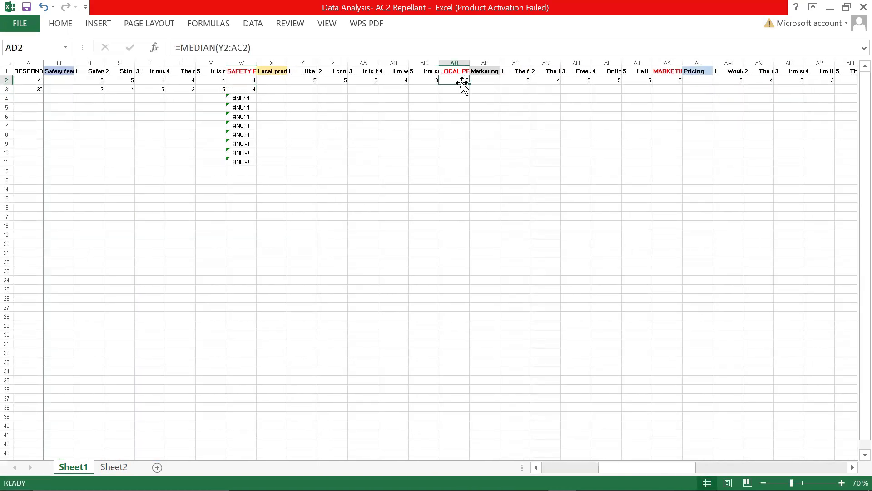
pyautogui.moveTo(469, 85); pyautogui.dragTo(468, 184)
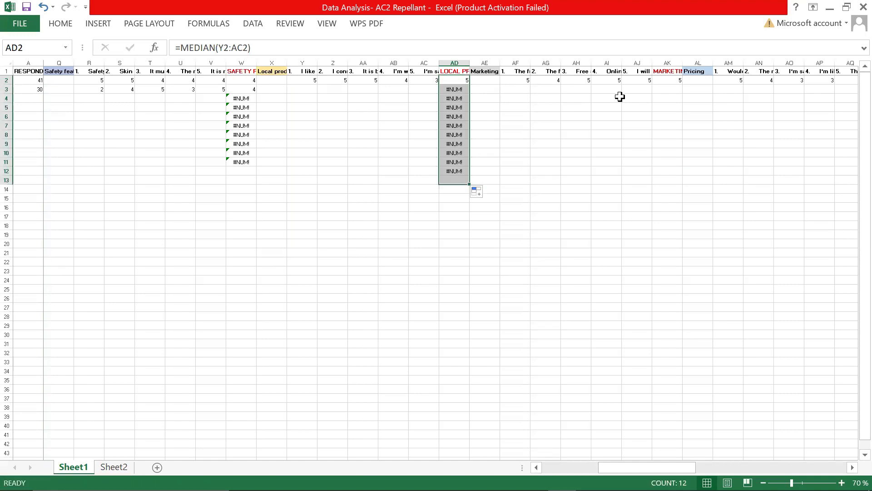
pyautogui.click(666, 82)
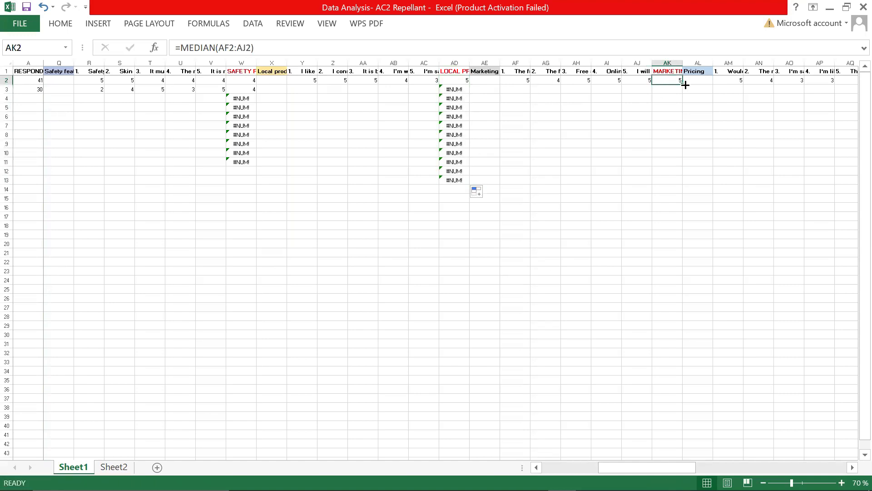
pyautogui.moveTo(685, 84); pyautogui.dragTo(686, 190)
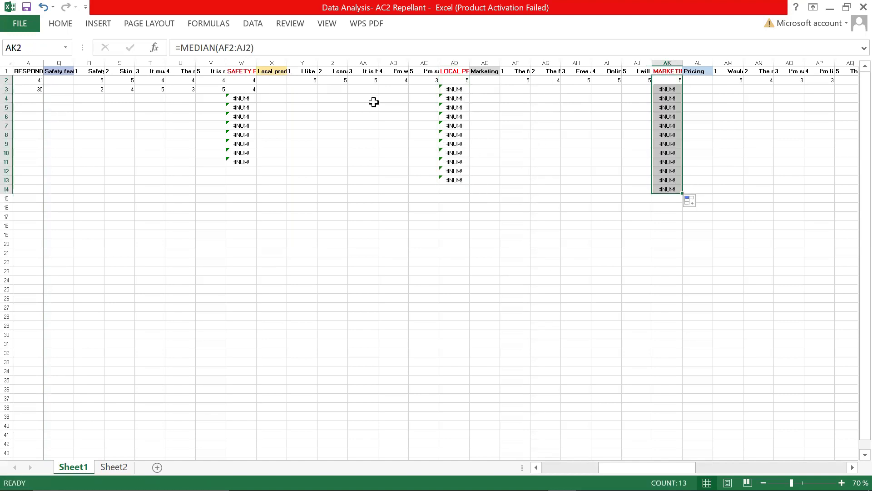
# Enter the second respondent's local production ratings 3, 4, 5, 5 and 4 in Y3 to AC3.
pyautogui.click(305, 89)
pyautogui.write('3')
pyautogui.press('Tab')
pyautogui.write('4')
pyautogui.press('Tab')
pyautogui.write('5')
pyautogui.press('Tab')
pyautogui.write('5')
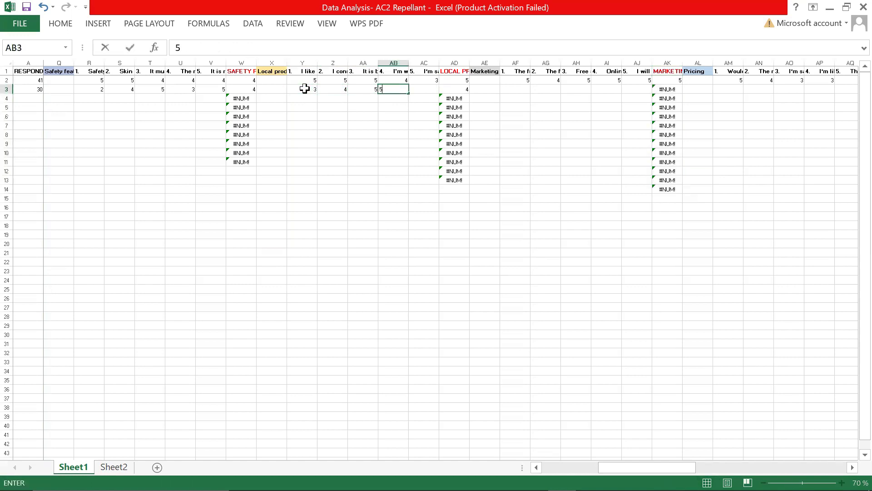
pyautogui.press('Tab')
pyautogui.write('4')
pyautogui.press('Tab')
pyautogui.press('Tab')
pyautogui.press('Tab')
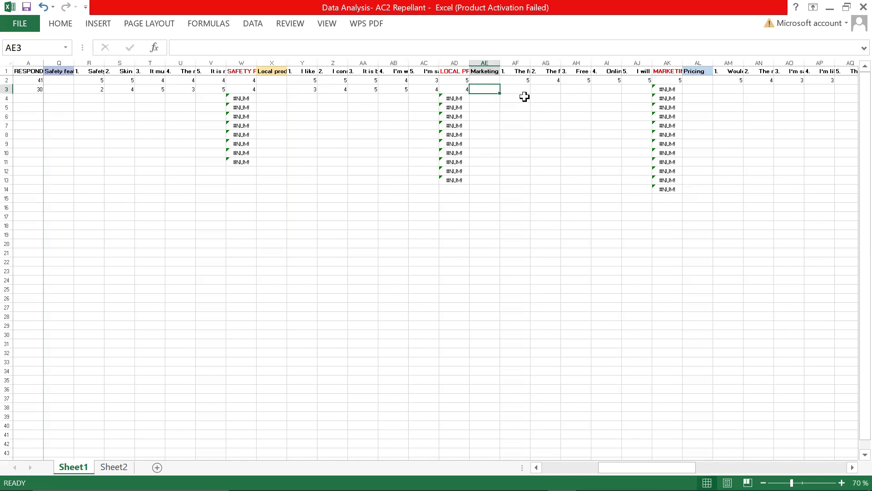
# Enter the second respondent's marketing preference ratings 4, 4, 4, 5 and 5 in AF3 to AJ3.
pyautogui.press('Tab')
pyautogui.write('4')
pyautogui.press('Tab')
pyautogui.write('4')
pyautogui.press('Tab')
pyautogui.write('5')
pyautogui.press('Tab')
pyautogui.write('5')
pyautogui.press('Tab')
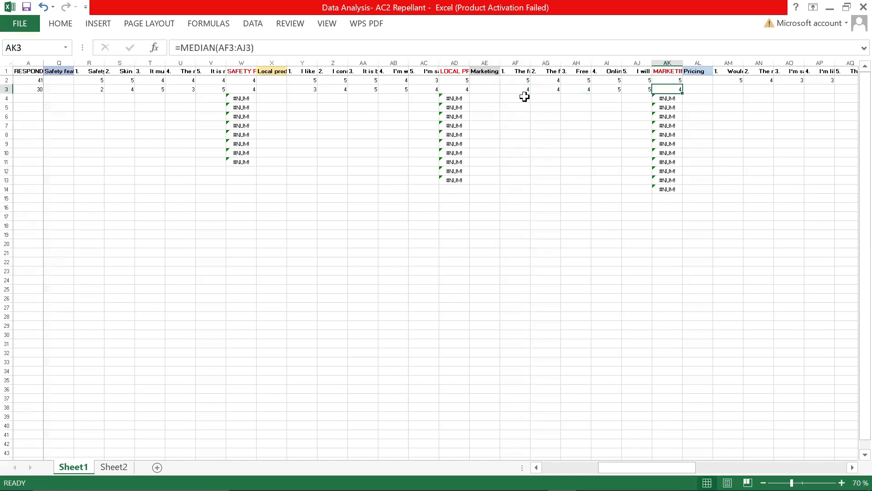
# Fill the pricing median formula in AR2 and the overall median formula in AS2 down to row 14.
pyautogui.hscroll(5, 657, 126)
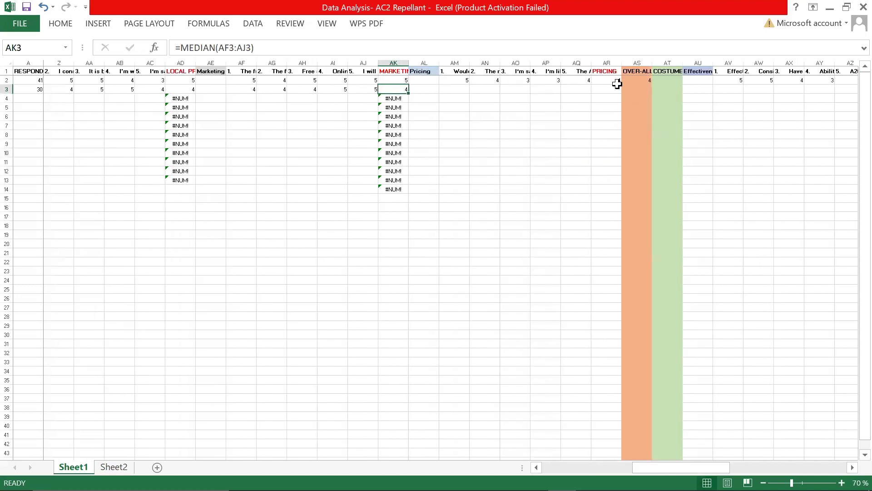
pyautogui.click(607, 81)
pyautogui.moveTo(607, 80); pyautogui.dragTo(658, 195)
# Enter the second respondent's pricing preference ratings 5, 4, 3, 4 and 5 in AM3 to AQ3.
pyautogui.click(467, 91)
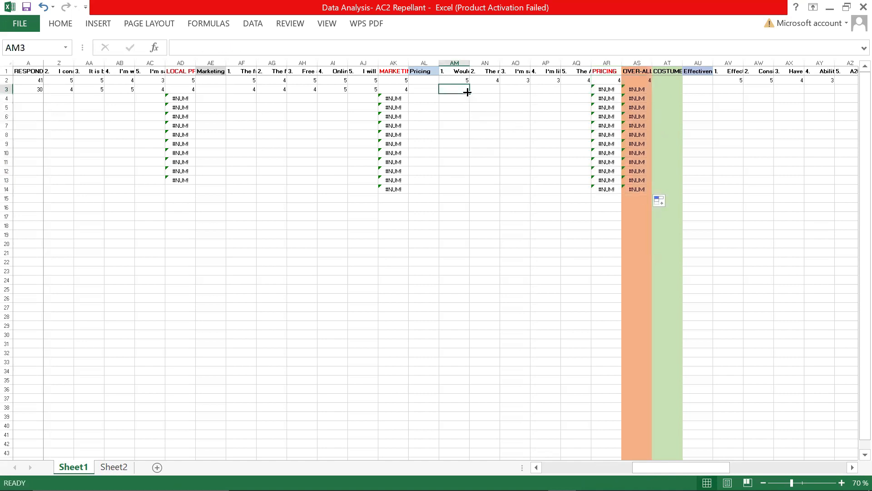
pyautogui.write('5')
pyautogui.press('Tab')
pyautogui.write('4')
pyautogui.press('Tab')
pyautogui.write('3')
pyautogui.press('Tab')
pyautogui.write('4')
pyautogui.press('Tab')
pyautogui.write('5')
pyautogui.press('Tab')
# Fill the customer satisfaction effectiveness median formula from BA2 down to row 15.
pyautogui.press('Tab')
pyautogui.press('Tab')
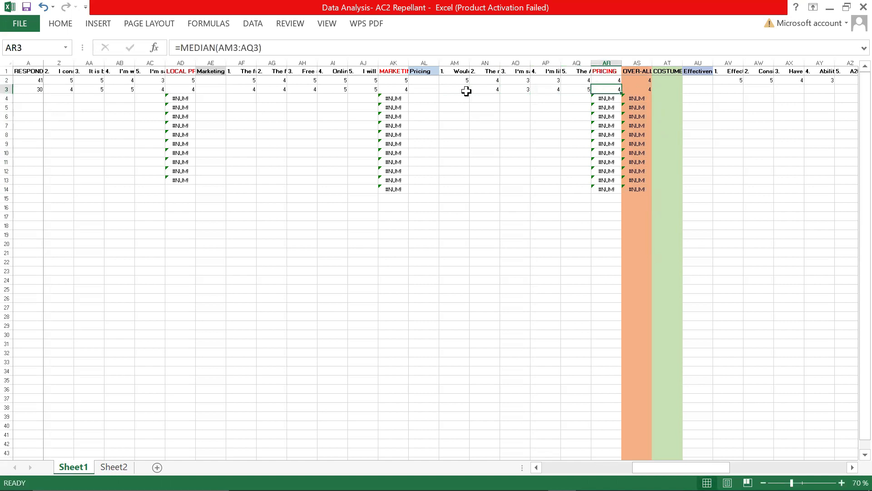
pyautogui.press('Tab')
pyautogui.press('Tab')
pyautogui.press('Tab')
pyautogui.press('Tab')
pyautogui.press('Tab')
pyautogui.press('Tab')
pyautogui.press('Tab')
pyautogui.press('Tab')
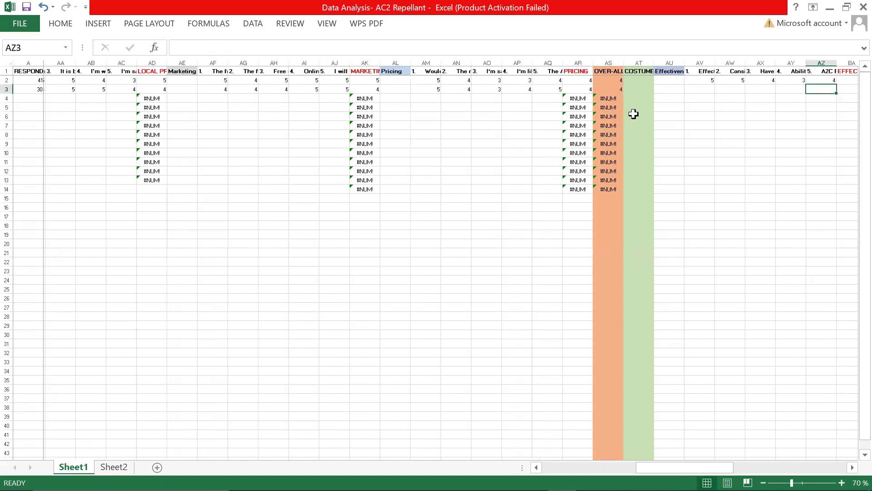
pyautogui.press('Tab')
pyautogui.press('Tab')
pyautogui.press('Tab')
pyautogui.press('Tab')
pyautogui.press('Tab')
pyautogui.press('Tab')
pyautogui.press('Tab')
pyautogui.press('Tab')
pyautogui.press('Tab')
pyautogui.press('Tab')
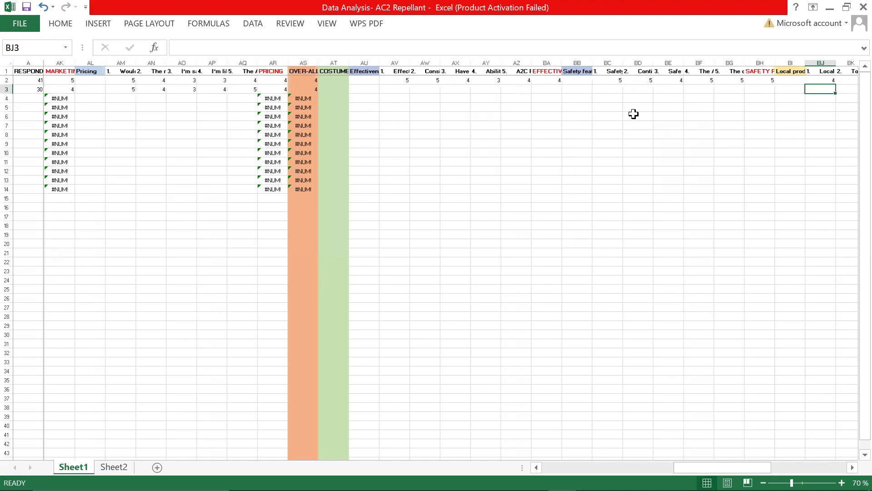
pyautogui.click(489, 79)
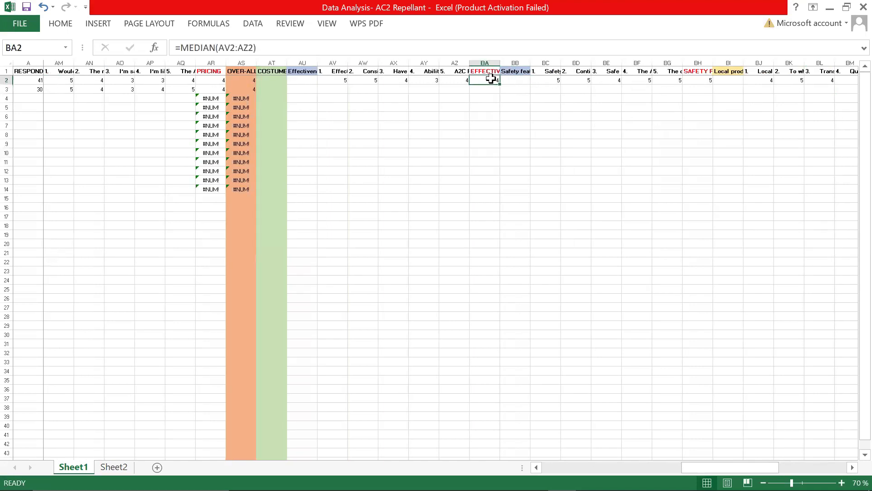
pyautogui.moveTo(497, 84); pyautogui.dragTo(516, 199)
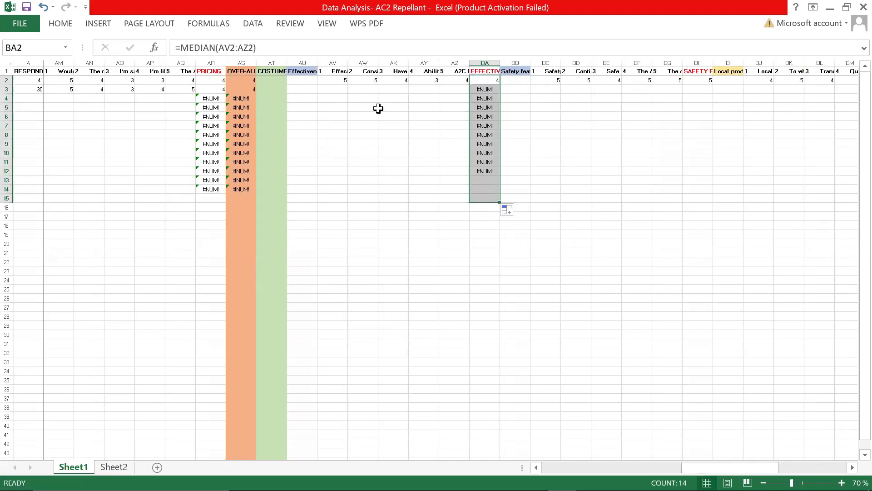
# Enter the second respondent's effectiveness satisfaction ratings 5, 4, 4, 5 and 5 in AV3 to AZ3.
pyautogui.click(338, 90)
pyautogui.write('5')
pyautogui.press('Tab')
pyautogui.write('4')
pyautogui.press('Tab')
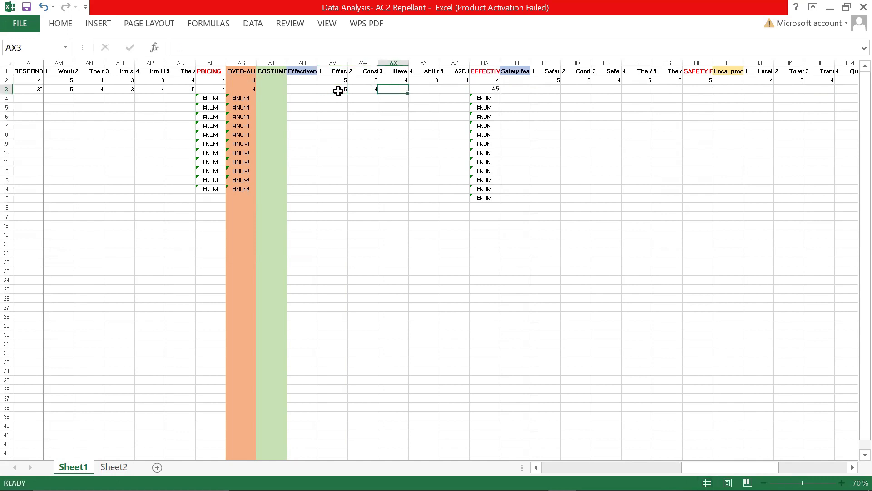
pyautogui.write('4')
pyautogui.press('Tab')
pyautogui.write('5')
pyautogui.press('Tab')
pyautogui.write('5')
pyautogui.press('Tab')
# Fill the customer satisfaction safety features median formula from BH2 down to row 13.
pyautogui.press('Tab')
pyautogui.press('Tab')
pyautogui.press('Tab')
pyautogui.press('Tab')
pyautogui.press('Tab')
pyautogui.press('Tab')
pyautogui.press('Tab')
pyautogui.press('Tab')
pyautogui.press('Tab')
pyautogui.press('Tab')
pyautogui.press('Tab')
pyautogui.press('Tab')
pyautogui.press('Tab')
pyautogui.press('Tab')
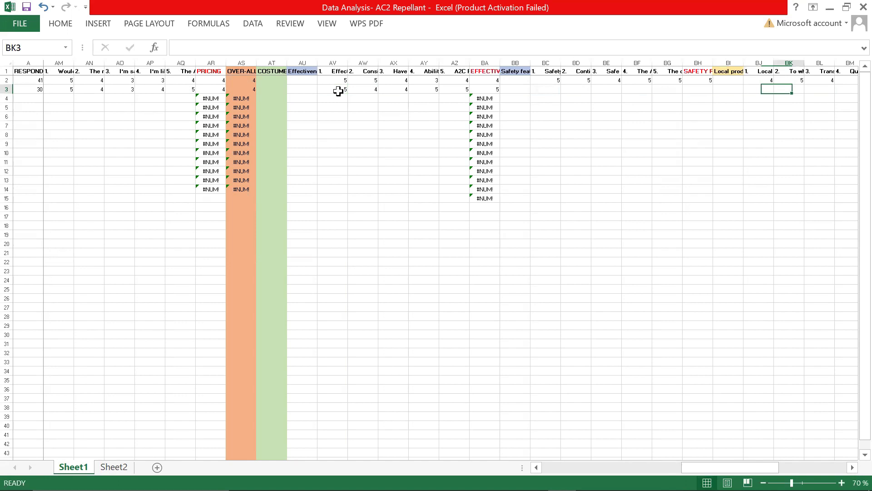
pyautogui.press('Tab')
pyautogui.press('Tab')
pyautogui.press('Tab')
pyautogui.press('Tab')
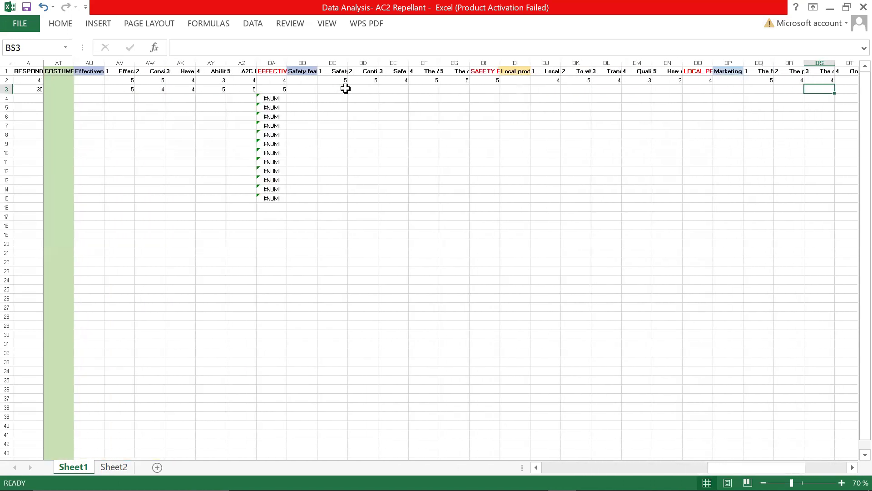
pyautogui.click(496, 83)
pyautogui.moveTo(501, 84); pyautogui.dragTo(505, 182)
# Enter the second respondent's safety features satisfaction ratings 4, 4, 5, 5 and 5 in BC3 to BG3.
pyautogui.click(339, 90)
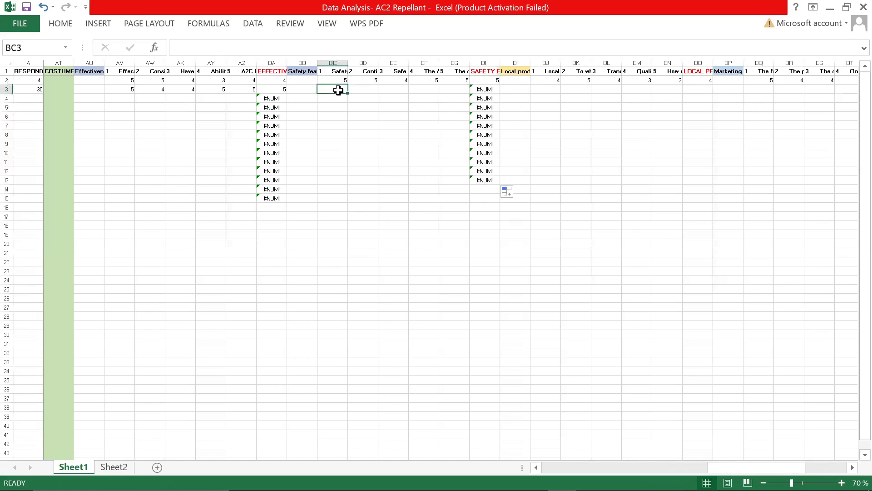
pyautogui.write('4')
pyautogui.press('Tab')
pyautogui.write('4')
pyautogui.press('Tab')
pyautogui.write('5')
pyautogui.press('Tab')
pyautogui.write('5')
pyautogui.press('Tab')
pyautogui.write('5')
pyautogui.press('Tab')
# Fill the customer satisfaction local production median formula from BO2 down to row 15.
pyautogui.press('Tab')
pyautogui.press('Tab')
pyautogui.press('Tab')
pyautogui.press('Tab')
pyautogui.press('Tab')
pyautogui.press('Tab')
pyautogui.press('Tab')
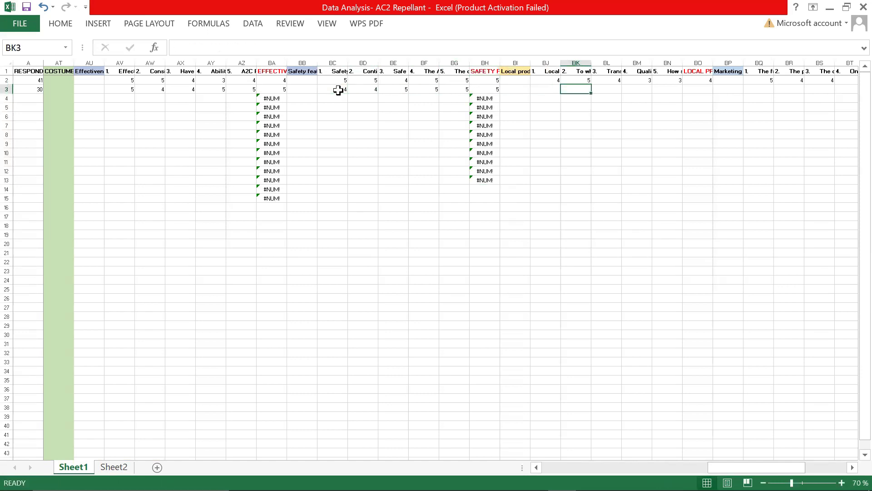
pyautogui.press('Tab')
pyautogui.press('Tab')
pyautogui.press('Tab')
pyautogui.press('Tab')
pyautogui.press('Tab')
pyautogui.press('Tab')
pyautogui.press('Tab')
pyautogui.press('Tab')
pyautogui.press('Tab')
pyautogui.press('Tab')
pyautogui.press('Tab')
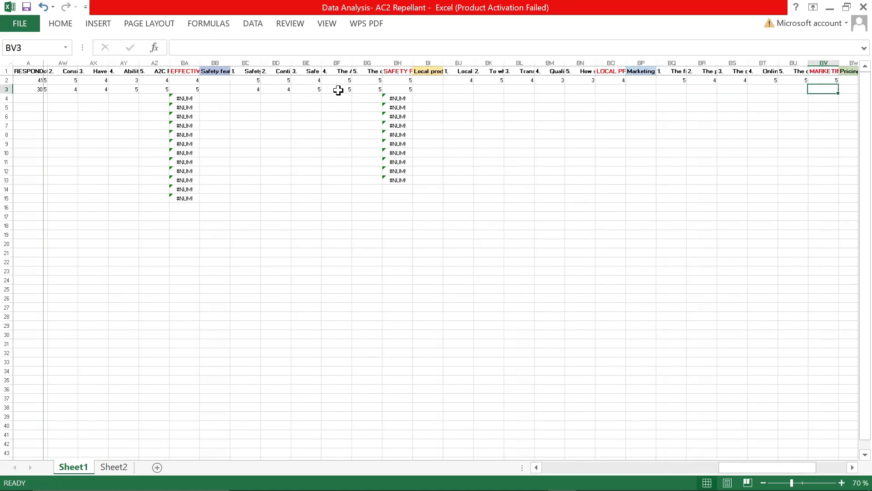
pyautogui.click(476, 82)
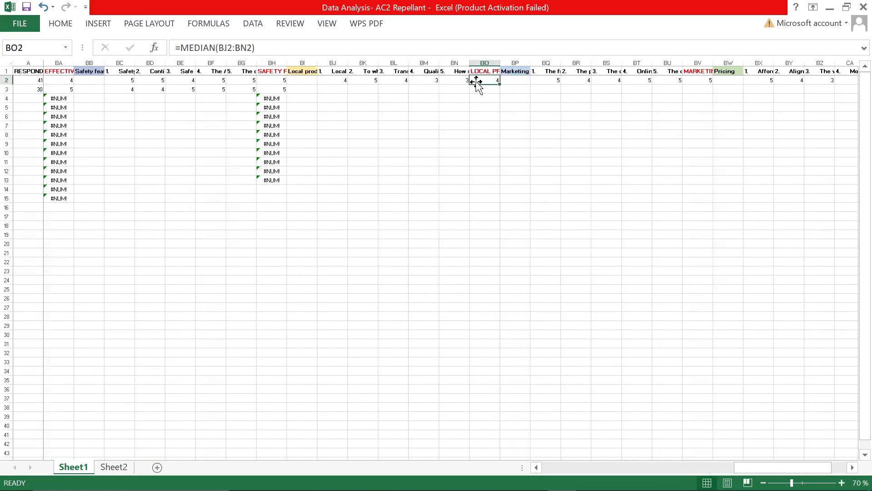
pyautogui.moveTo(503, 85); pyautogui.dragTo(502, 201)
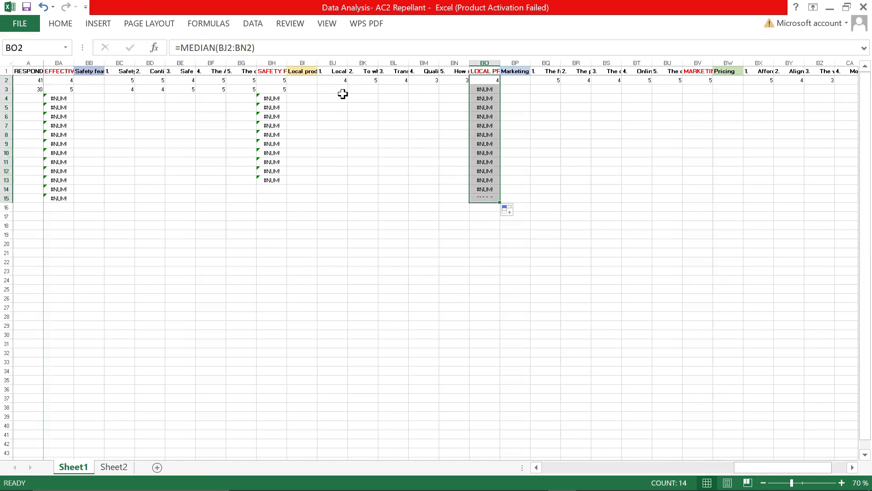
# Enter the second respondent's local production satisfaction ratings 3, 4, 5, 5 and 4 in BJ3 to BN3.
pyautogui.click(342, 90)
pyautogui.write('3')
pyautogui.press('Tab')
pyautogui.write('4')
pyautogui.press('Tab')
pyautogui.write('5')
pyautogui.press('Tab')
pyautogui.write('5')
pyautogui.press('Tab')
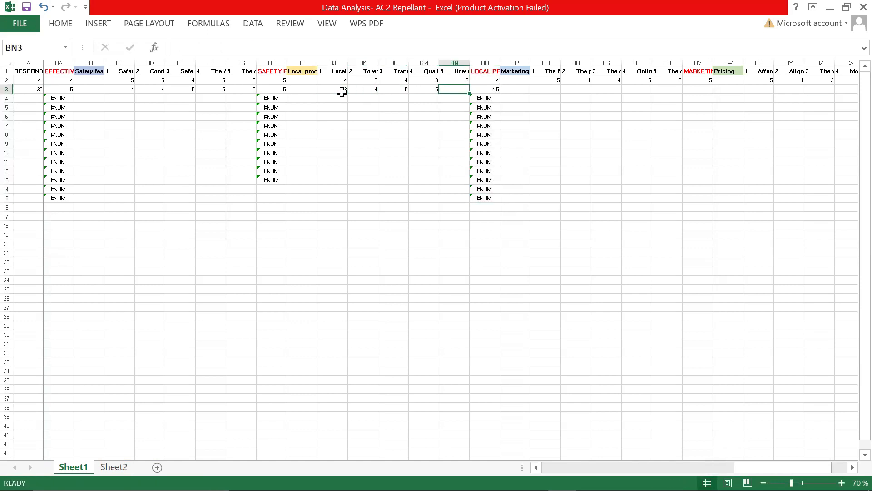
pyautogui.write('4')
pyautogui.press('Tab')
# Fill the customer satisfaction marketing median formula from BV2 down to row 14.
pyautogui.press('Tab')
pyautogui.press('Tab')
pyautogui.press('Tab')
pyautogui.press('Tab')
pyautogui.press('Tab')
pyautogui.press('Tab')
pyautogui.press('Tab')
pyautogui.press('Tab')
pyautogui.press('Tab')
pyautogui.press('Tab')
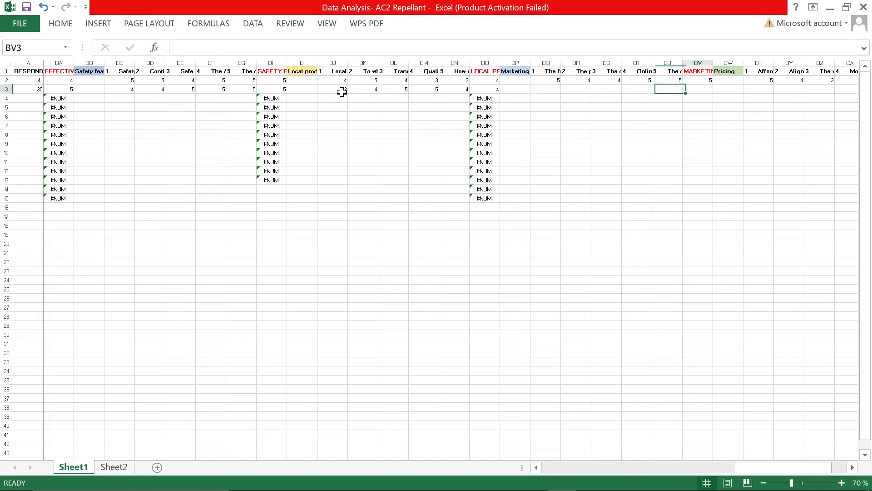
pyautogui.press('Tab')
pyautogui.press('Tab')
pyautogui.press('Tab')
pyautogui.press('Tab')
pyautogui.press('Tab')
pyautogui.press('Tab')
pyautogui.press('Tab')
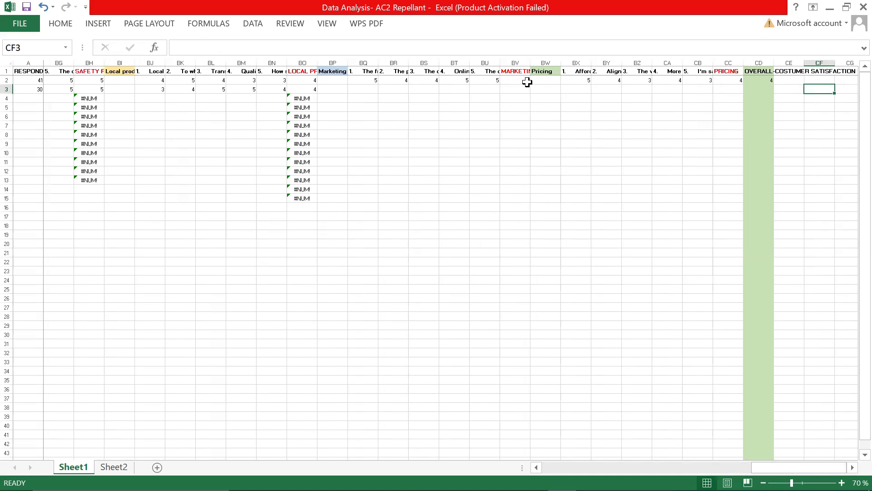
pyautogui.click(527, 82)
pyautogui.moveTo(529, 83); pyautogui.dragTo(535, 200)
# Enter the second respondent's marketing satisfaction ratings 5, 4, 4, 3 and 4 in BQ3 to BU3.
pyautogui.click(372, 89)
pyautogui.write('5')
pyautogui.press('Tab')
pyautogui.write('4')
pyautogui.press('Tab')
pyautogui.write('4')
pyautogui.press('Tab')
pyautogui.write('3')
pyautogui.press('Tab')
pyautogui.write('4')
# Fill the customer satisfaction pricing and overall median formulas from CC2 and CD2 down to row 10.
pyautogui.press('Tab')
pyautogui.press('Tab')
pyautogui.press('Tab')
pyautogui.press('Tab')
pyautogui.press('Tab')
pyautogui.press('Tab')
pyautogui.press('Tab')
pyautogui.press('Tab')
pyautogui.press('Tab')
pyautogui.press('Tab')
pyautogui.press('Tab')
pyautogui.press('Tab')
pyautogui.press('Tab')
pyautogui.press('Tab')
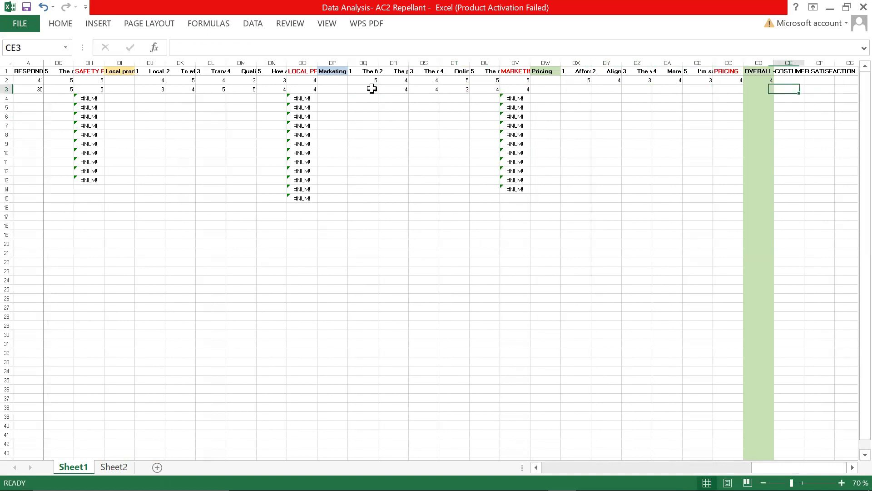
pyautogui.press('Tab')
pyautogui.press('Tab')
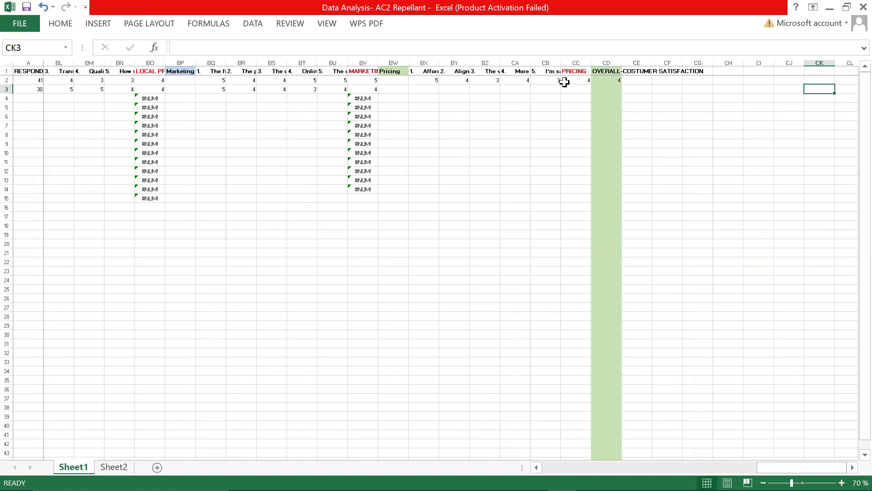
pyautogui.moveTo(571, 81); pyautogui.dragTo(627, 155)
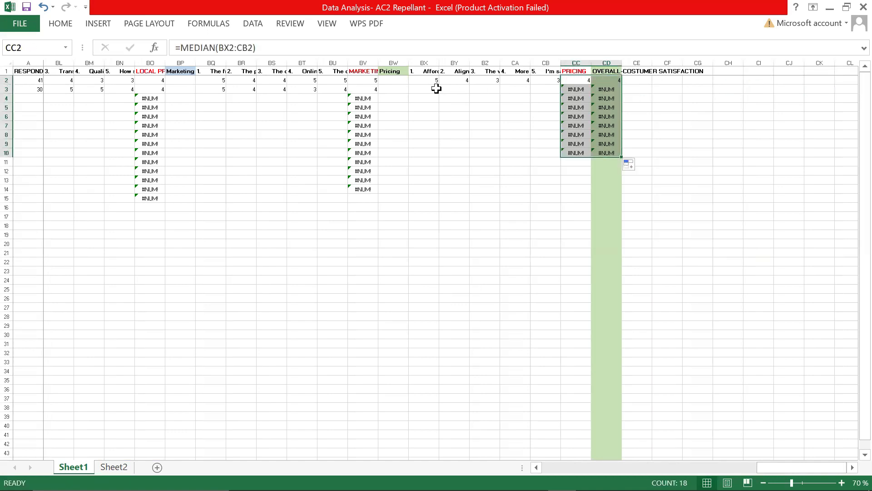
# Enter the second respondent's pricing satisfaction ratings 4, 4, 4, 3 and 4 in BX3 to CB3.
pyautogui.click(436, 89)
pyautogui.write('4')
pyautogui.press('Tab')
pyautogui.write('4')
pyautogui.press('Tab')
pyautogui.write('4')
pyautogui.press('Tab')
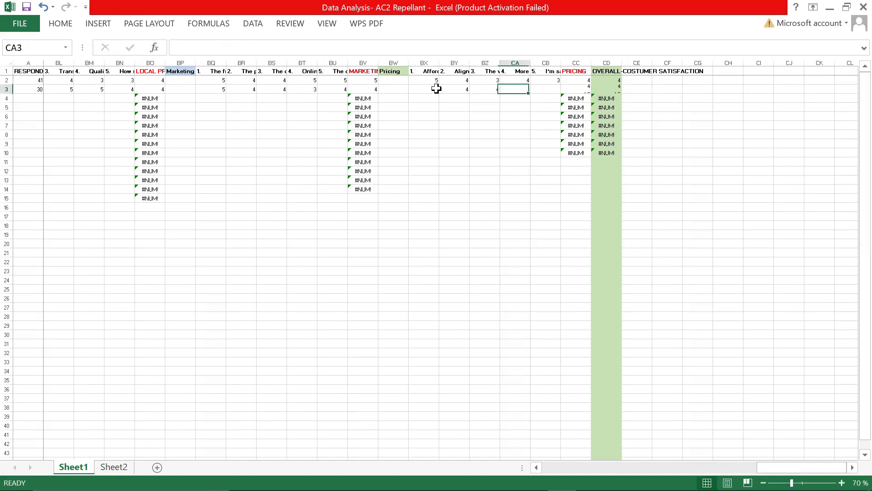
pyautogui.write('3')
pyautogui.press('Tab')
pyautogui.write('4')
pyautogui.press('Tab')
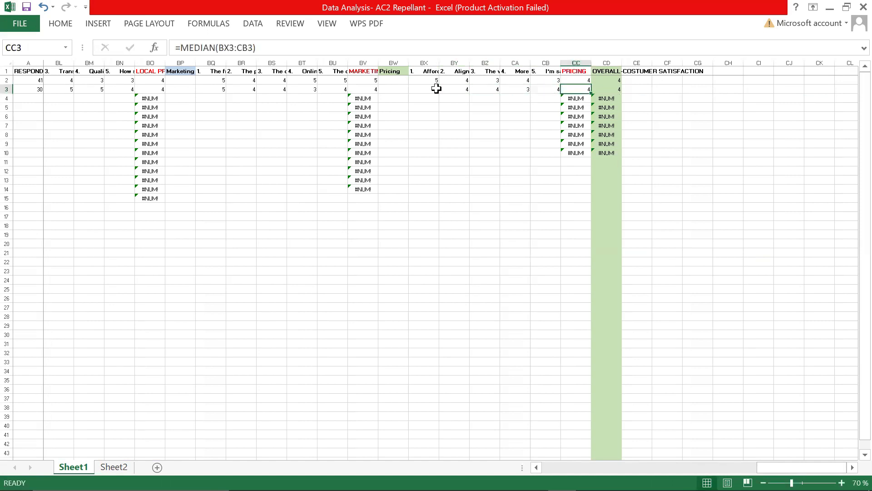
pyautogui.click(624, 180)
pyautogui.hscroll(-20, 624, 181)
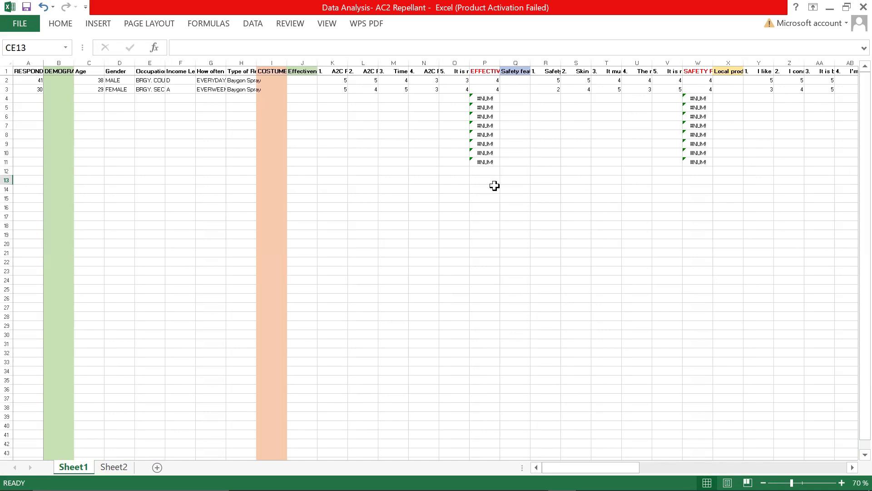
pyautogui.hscroll(15, 494, 185)
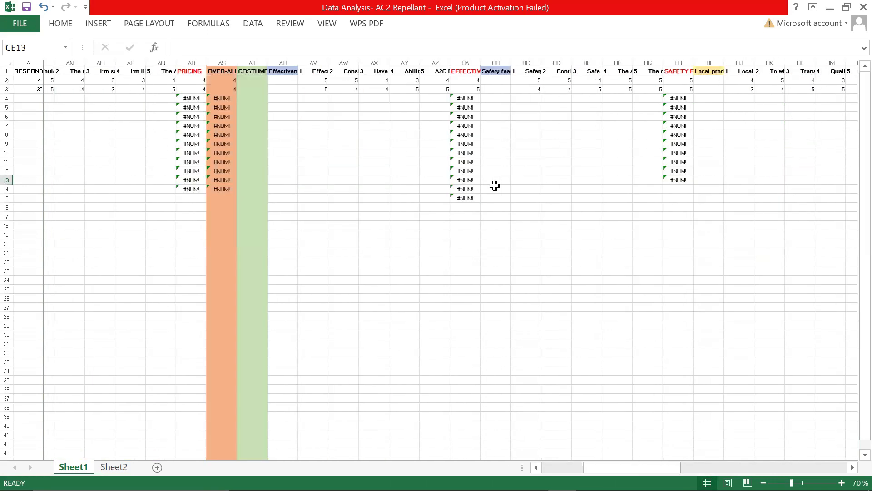
pyautogui.hscroll(-1, 494, 186)
pyautogui.hscroll(-14, 494, 185)
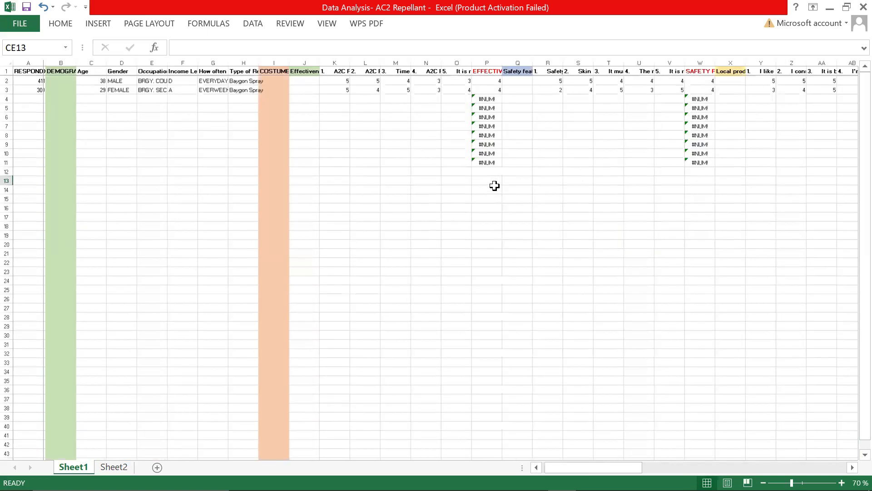
pyautogui.scroll(2, 237, 164)
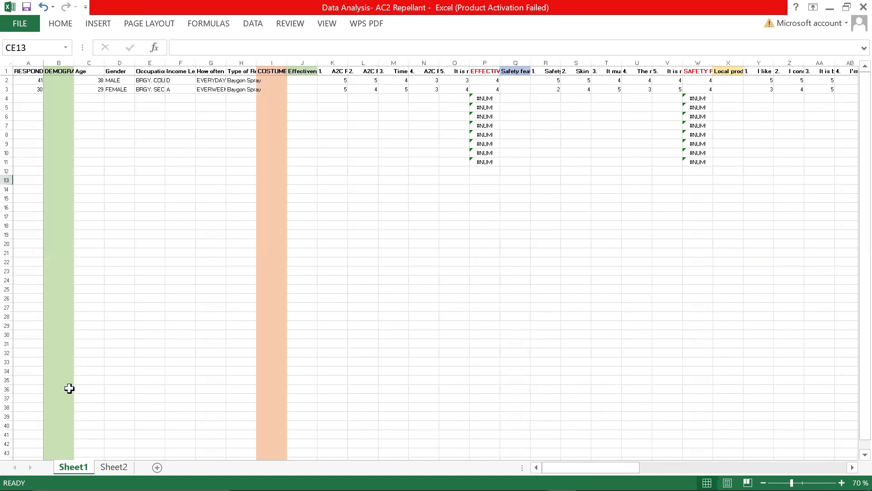
# Rename the Sheet1 worksheet as DATA ANALYSIS.
pyautogui.doubleClick(73, 467)
pyautogui.write('da')
pyautogui.press('BackSpace')
pyautogui.press('BackSpace')
pyautogui.press('capslock')
pyautogui.write('DA')
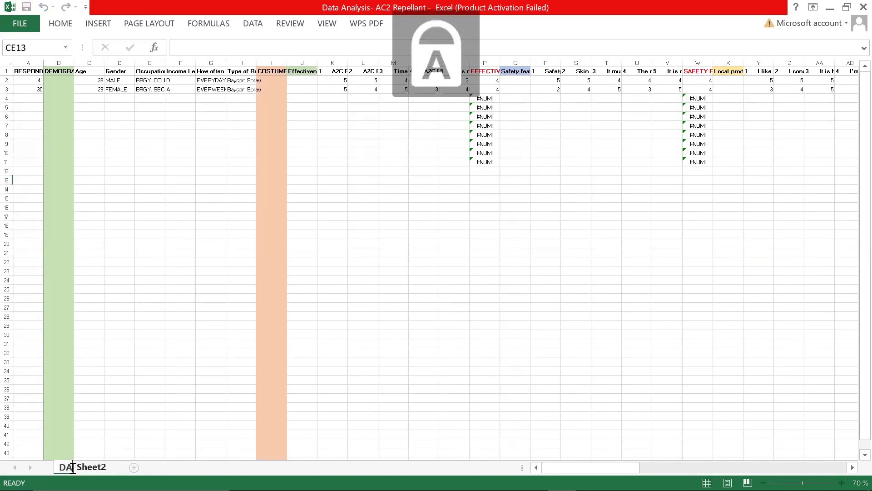
pyautogui.write('TA ANALYSIS')
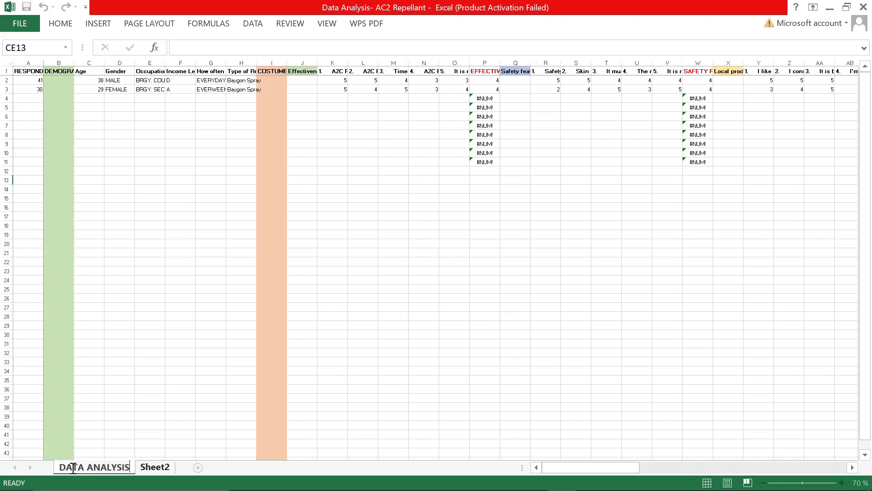
pyautogui.press('Return')
pyautogui.click(381, 293)
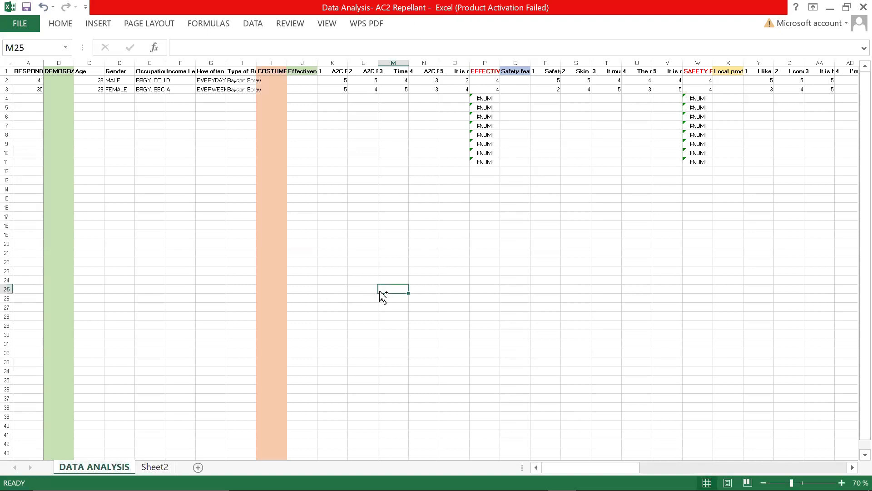